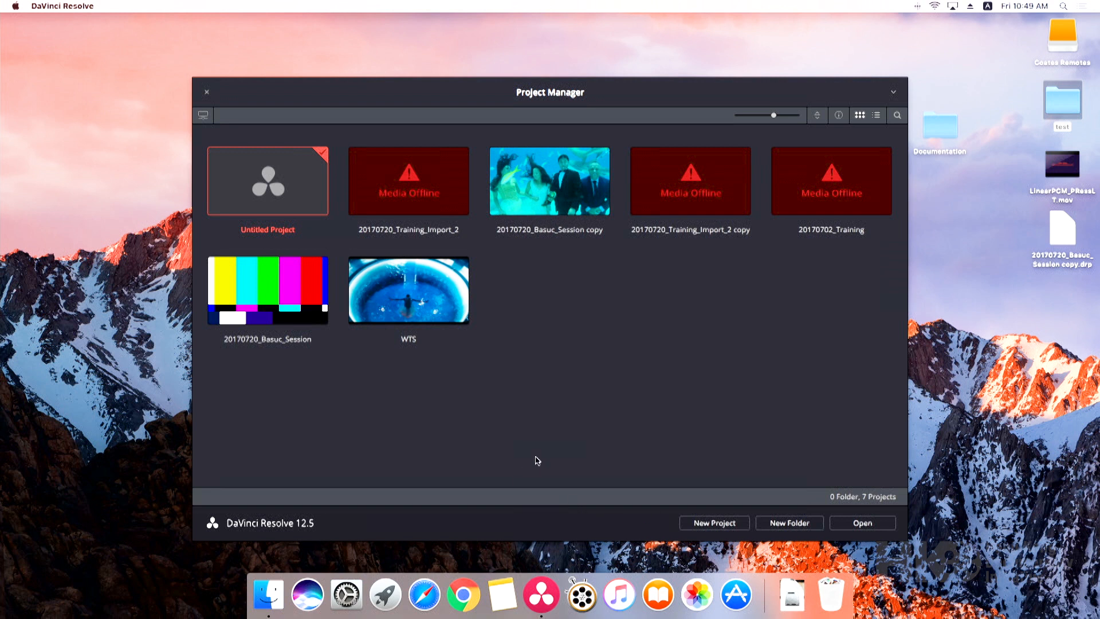
Open the 20170720_Basuc_Session project, then quit and relaunch DaVinci Resolve to return to the Project Manager
double_click(281, 314)
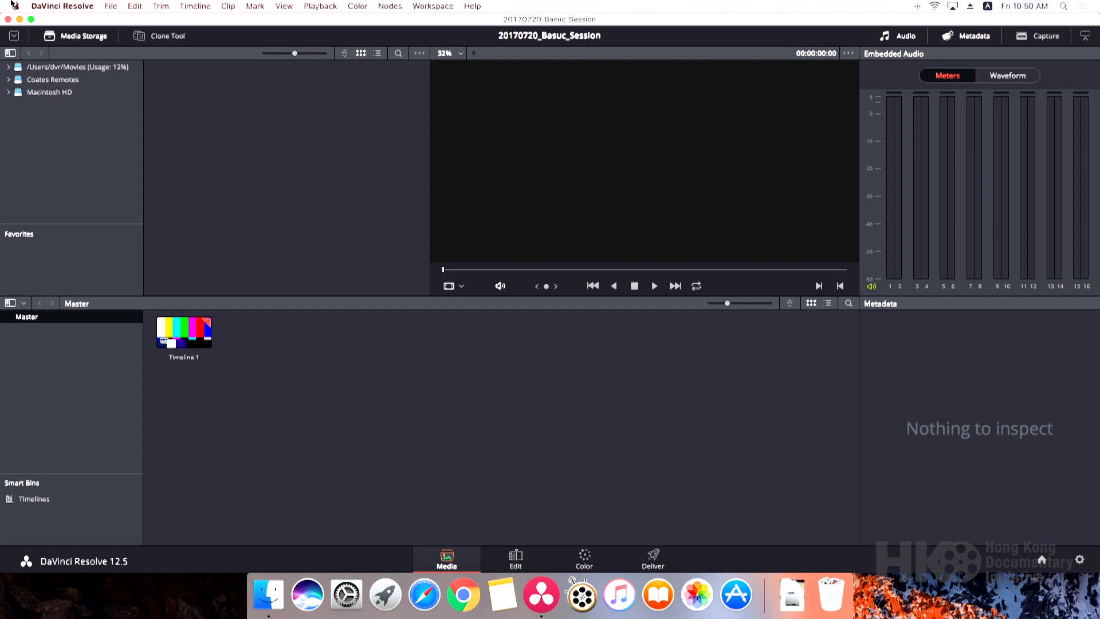
left_click(50, 7)
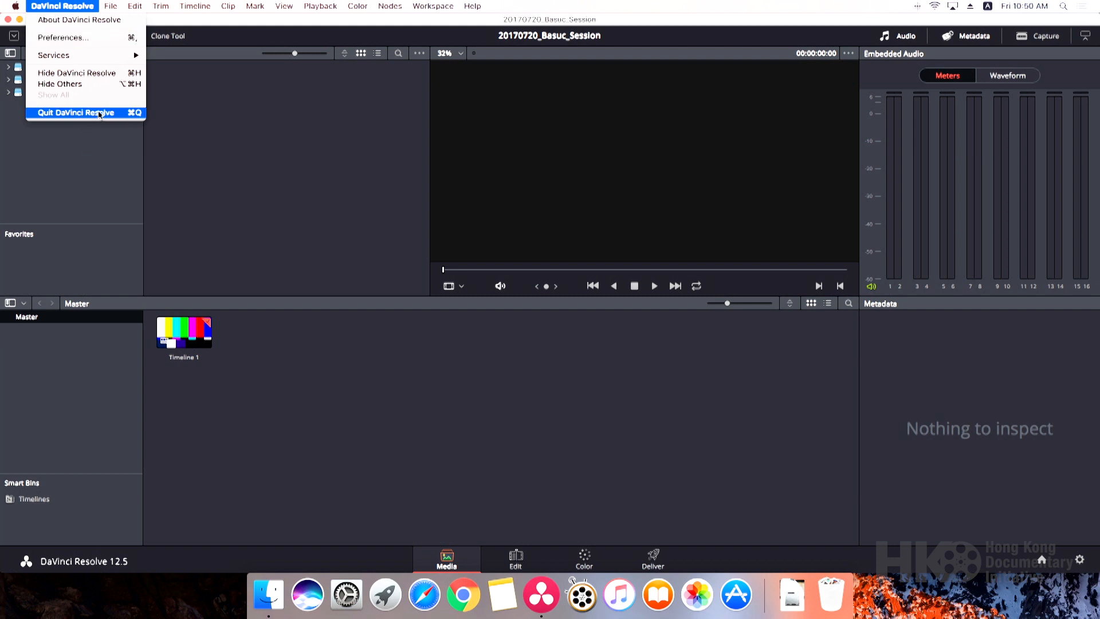
left_click(100, 113)
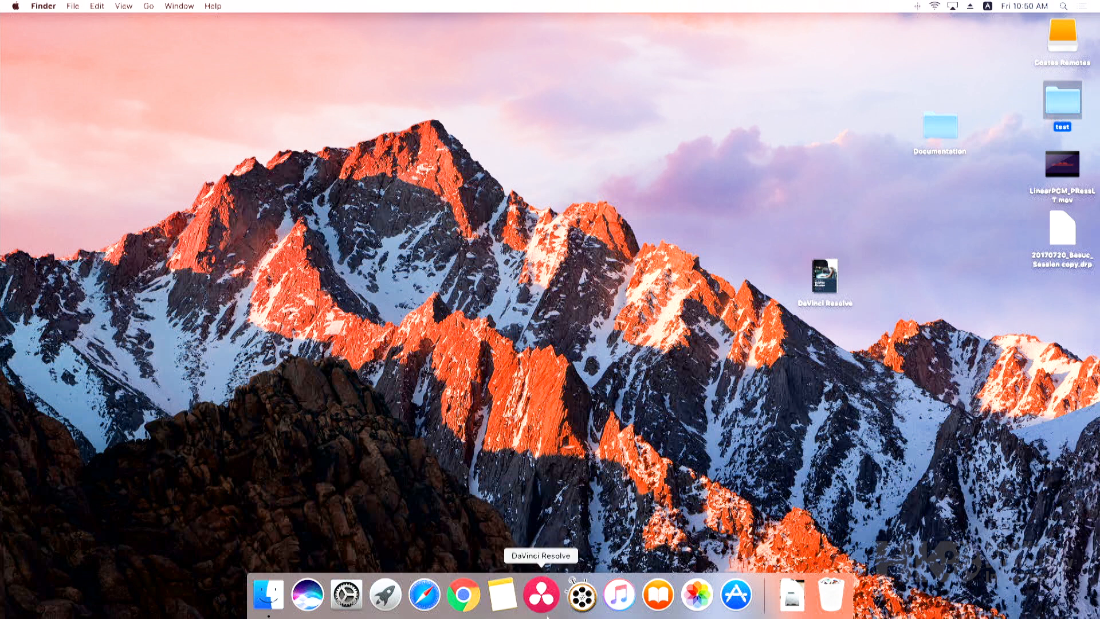
left_click(552, 599)
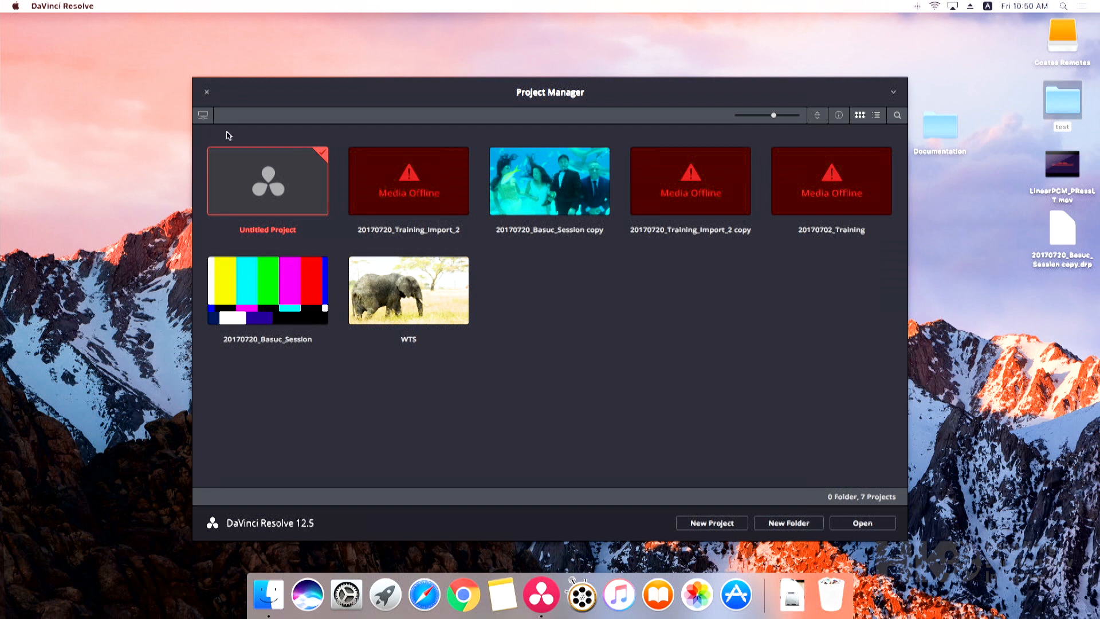
Show the database list in the Project Manager and refresh the admin user's entry
left_click(203, 115)
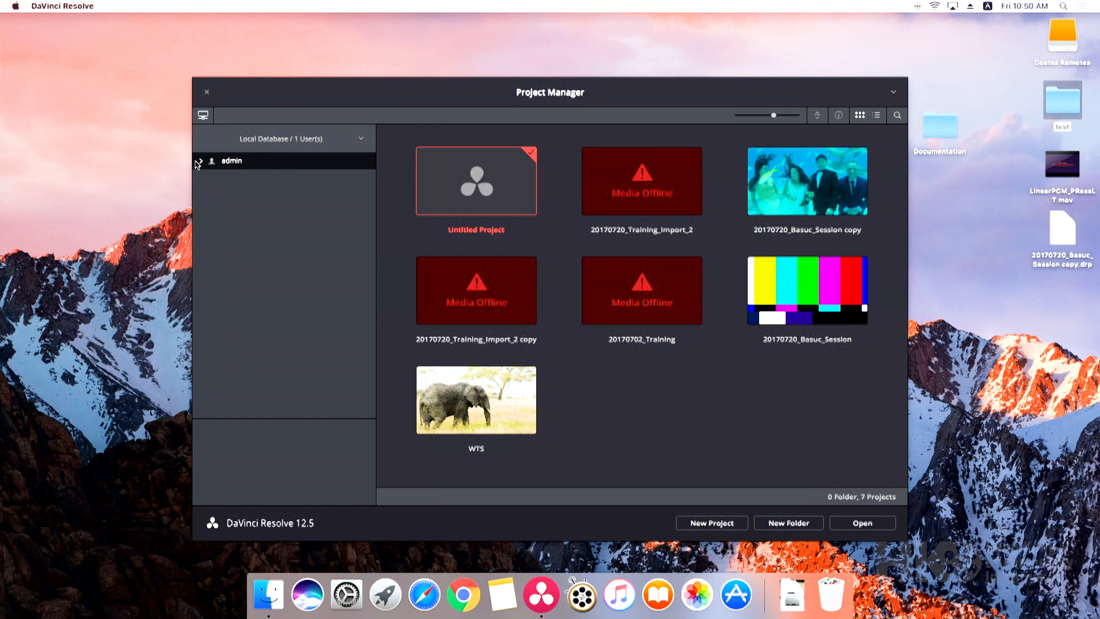
right_click(257, 168)
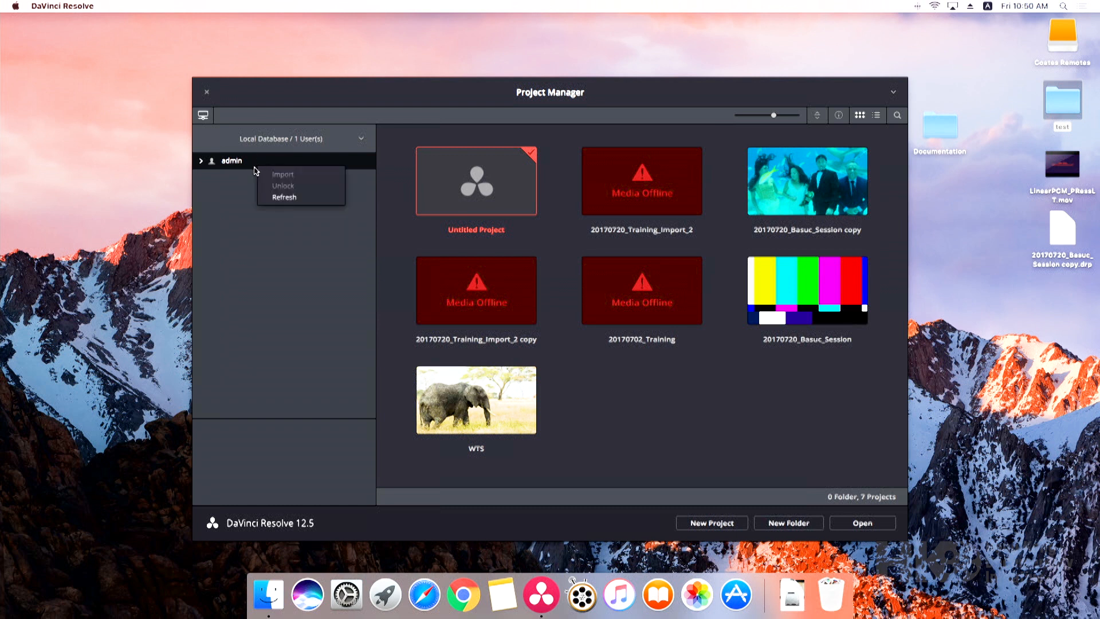
left_click(278, 199)
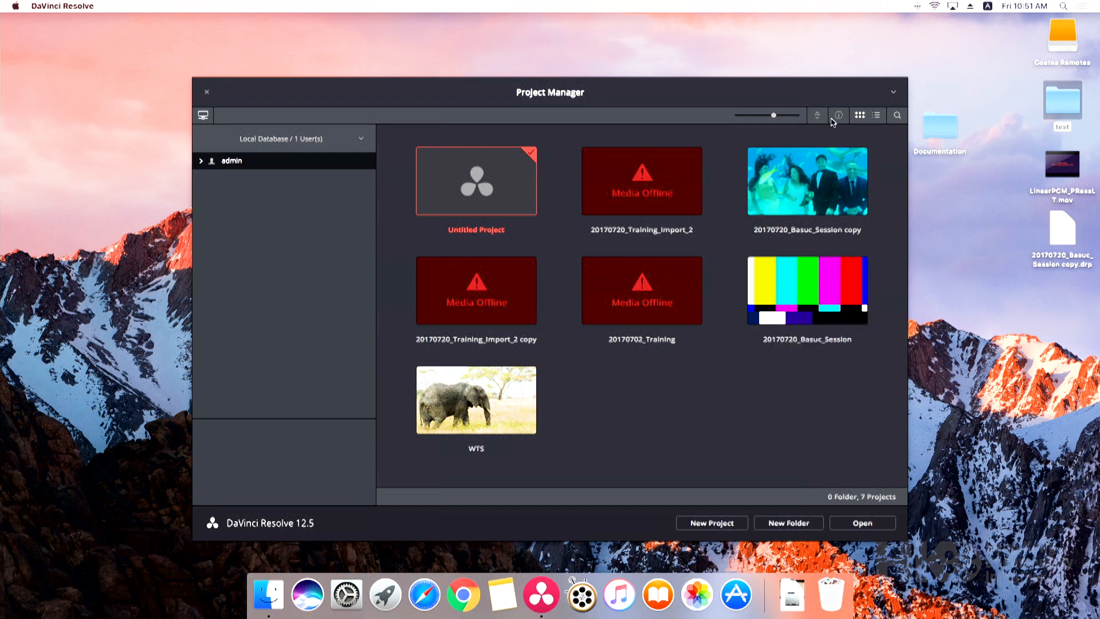
Display the projects as a detailed list and widen the Name column so long project names fit
left_click(875, 115)
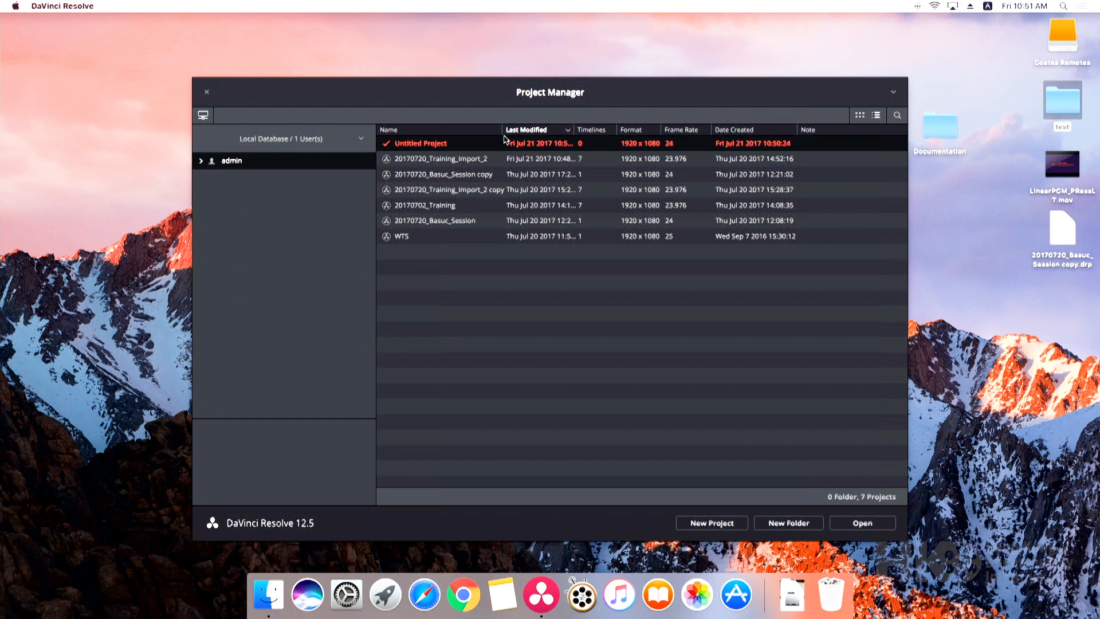
left_click_drag(502, 130, 532, 130)
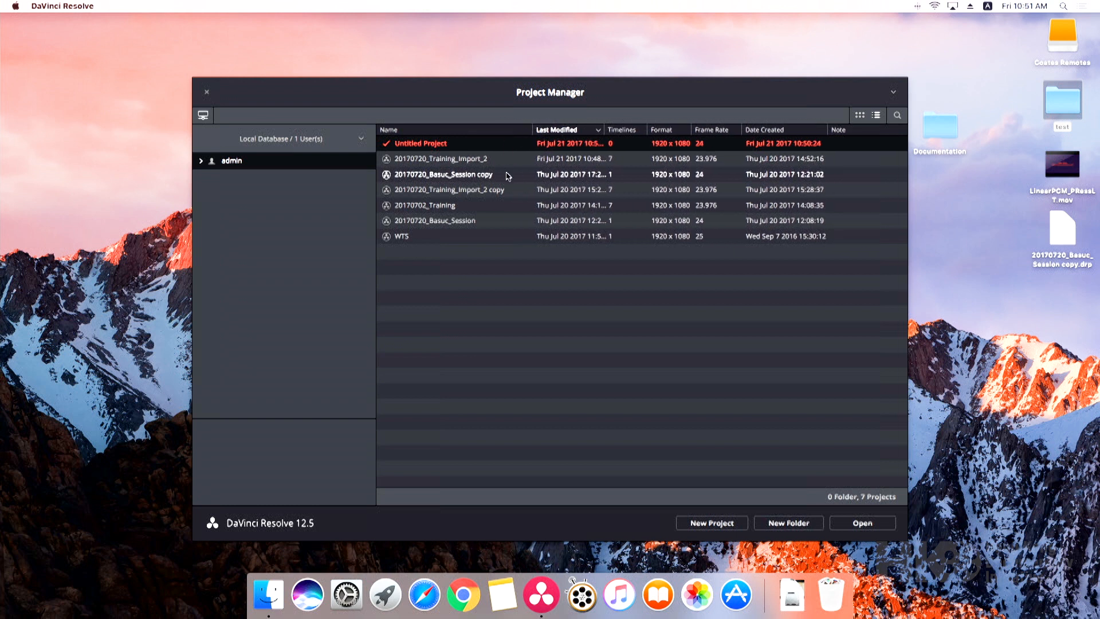
Rename the 20170720_Basuc_Session project to 20170720_Basic_Session
left_click(447, 222)
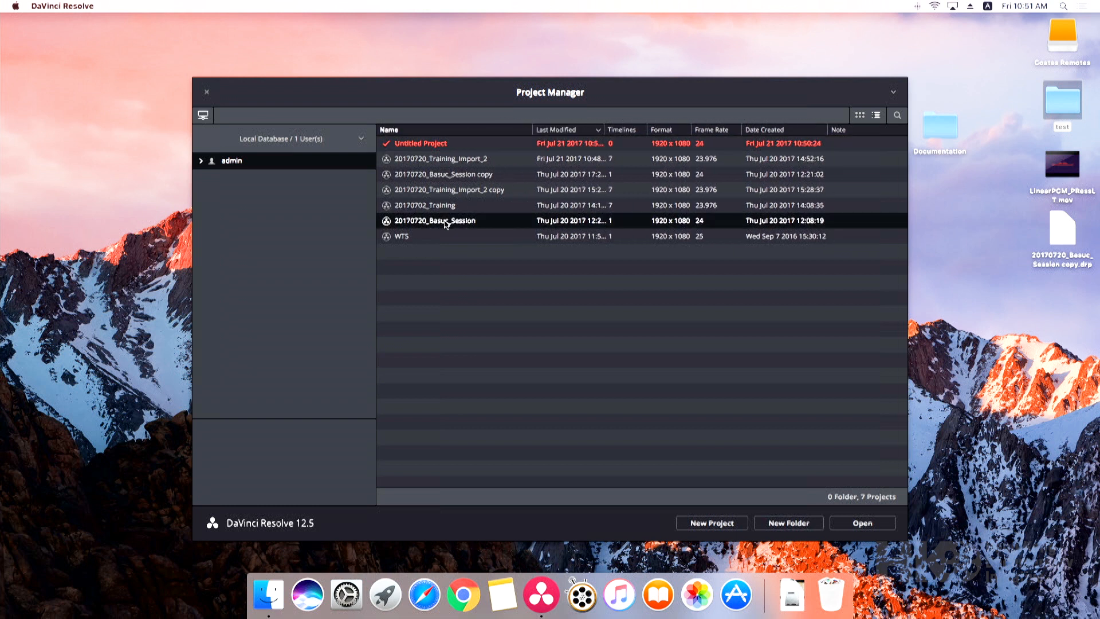
right_click(447, 224)
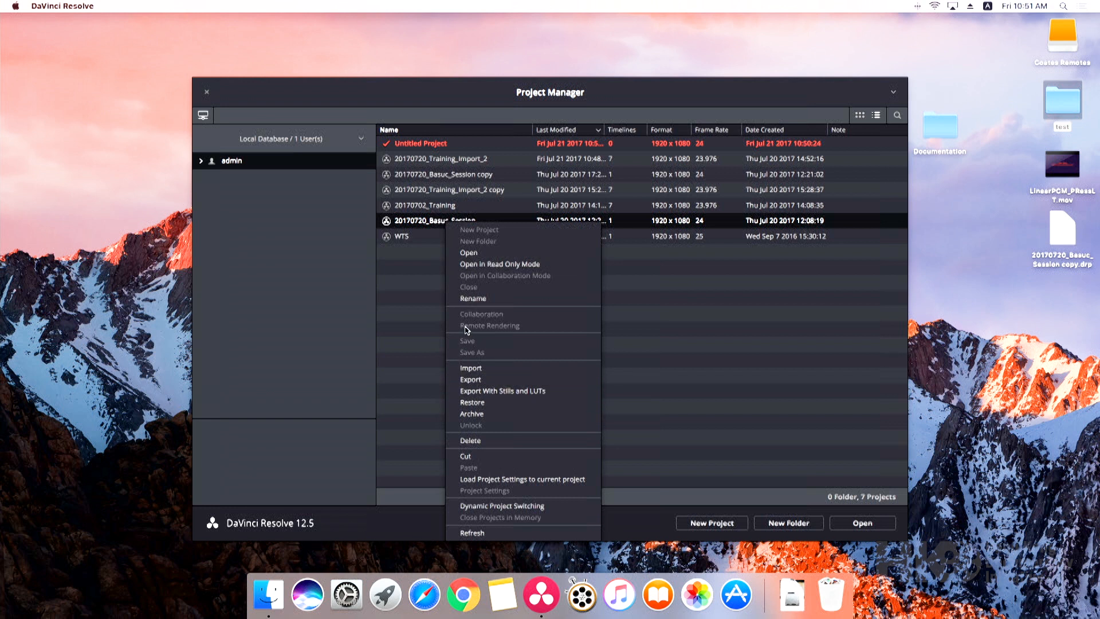
left_click(472, 298)
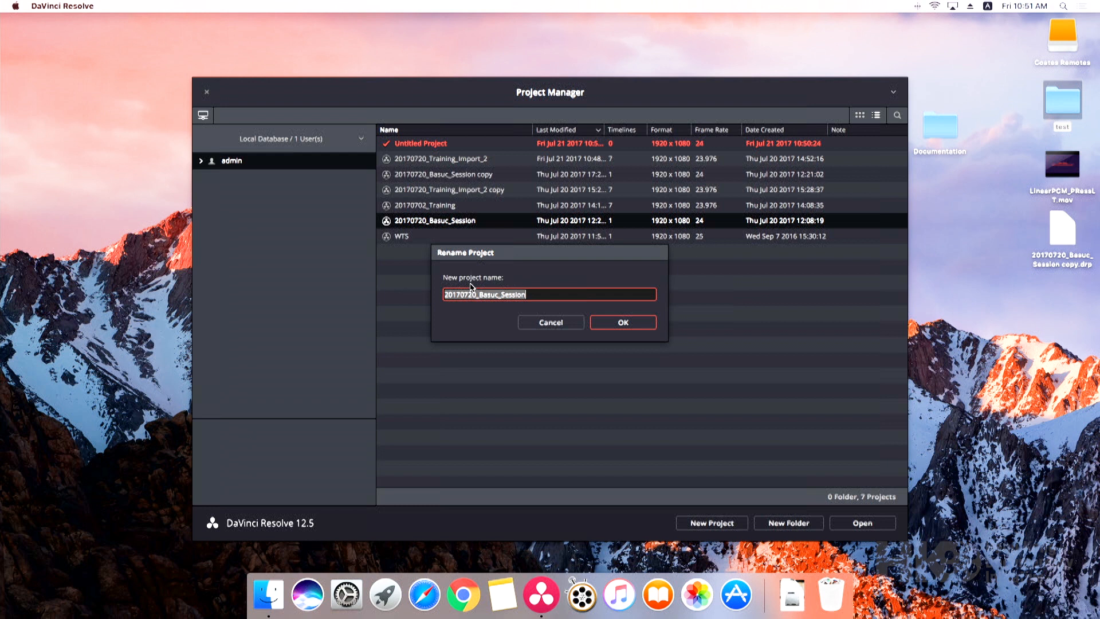
left_click(496, 293)
key("BackSpace")
key("BackSpace")
type("i")
left_click(596, 321)
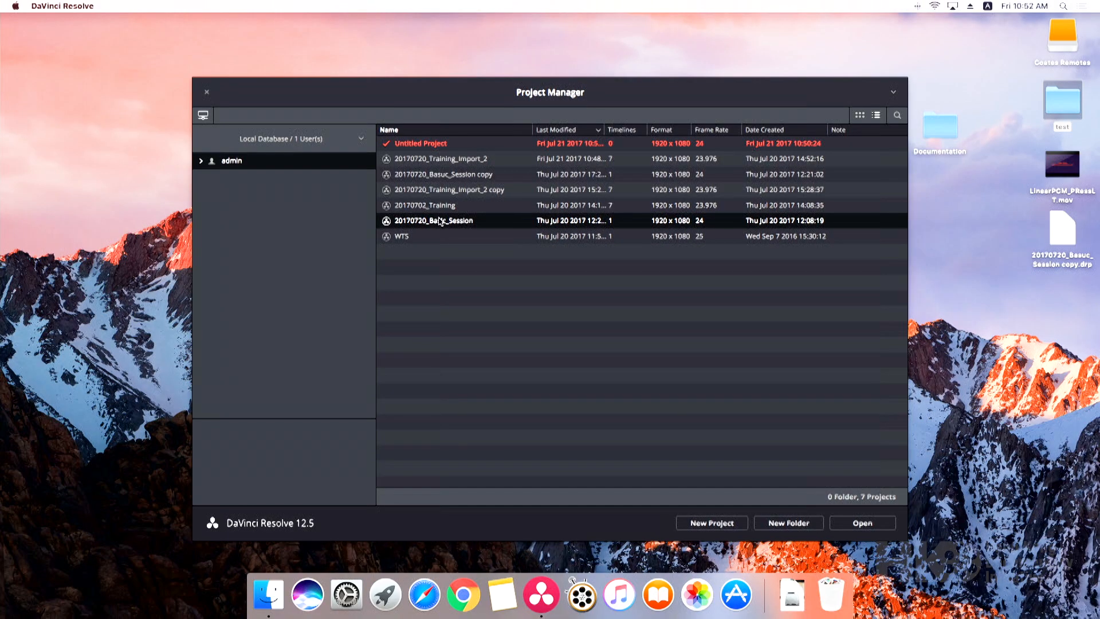
Open the 20170720_Basic_Session project from the Project Manager
right_click(442, 226)
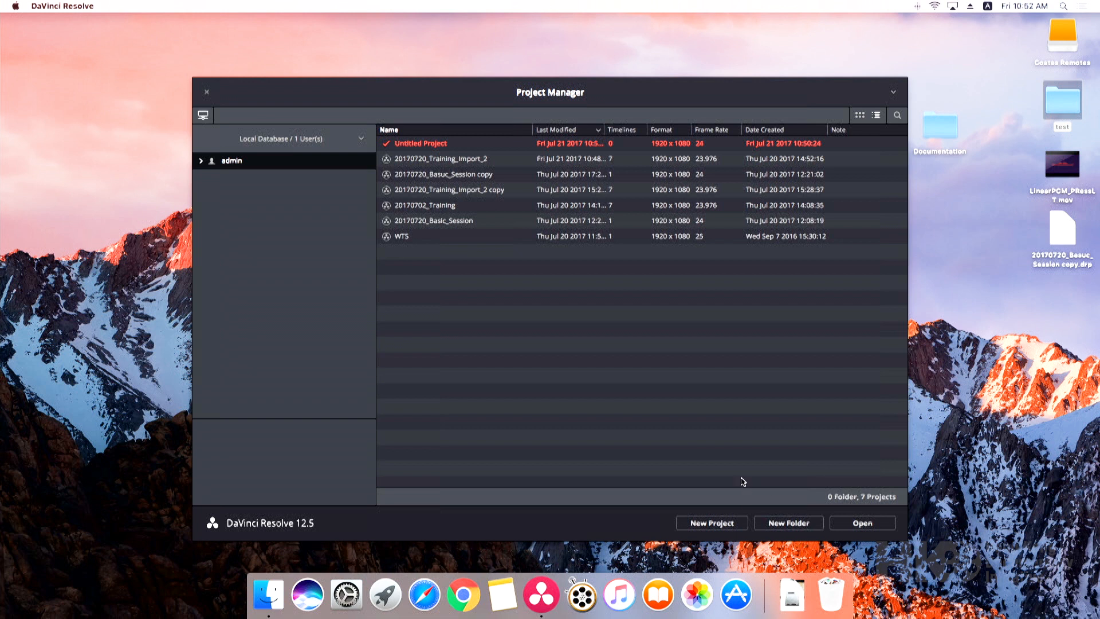
left_click(467, 223)
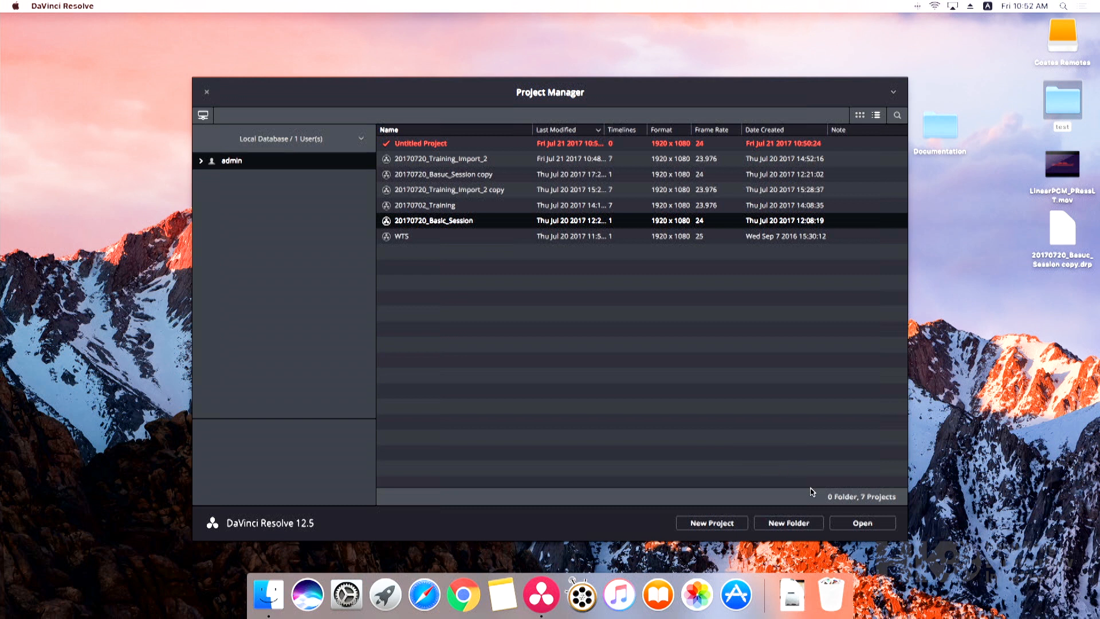
left_click(850, 525)
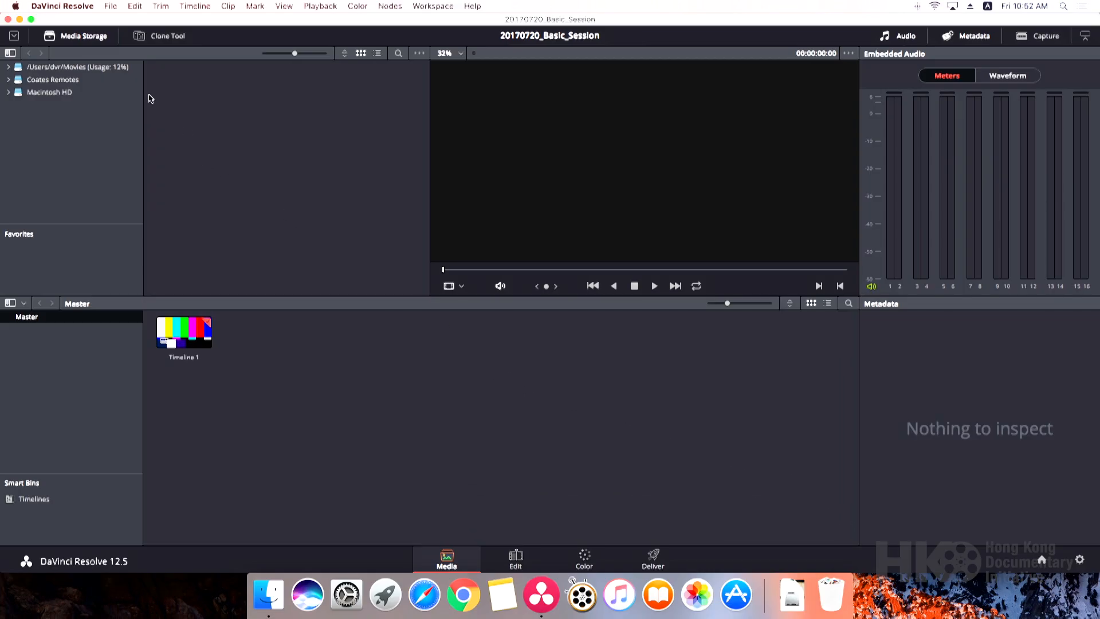
Save the project under the new name "20170720_Basic_Session copy" and return to that copy through the Project Manager
left_click(107, 7)
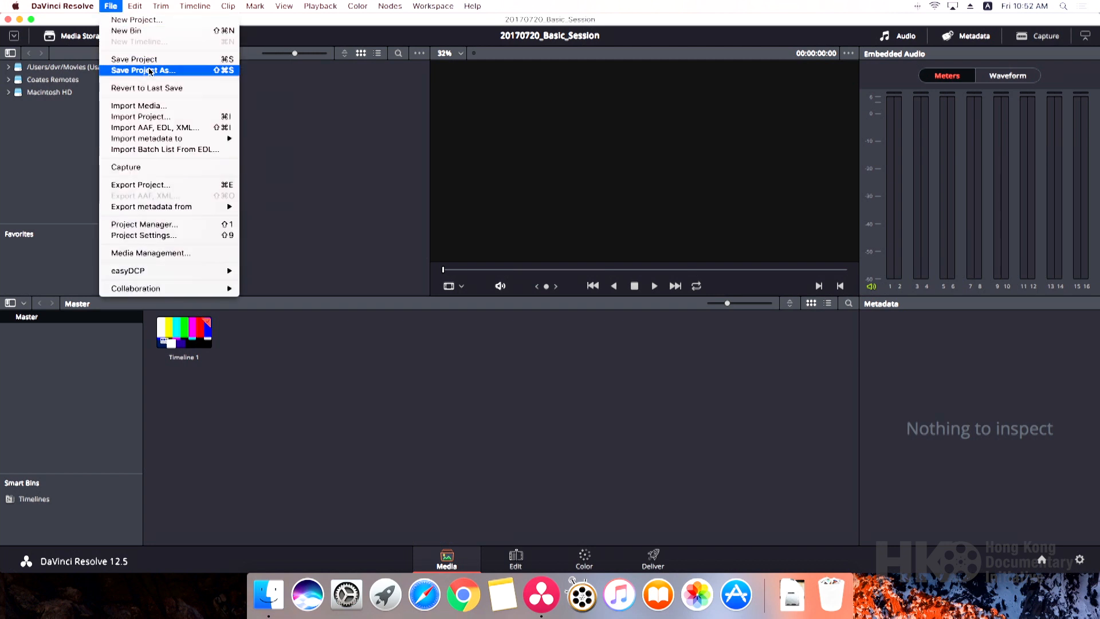
left_click(150, 71)
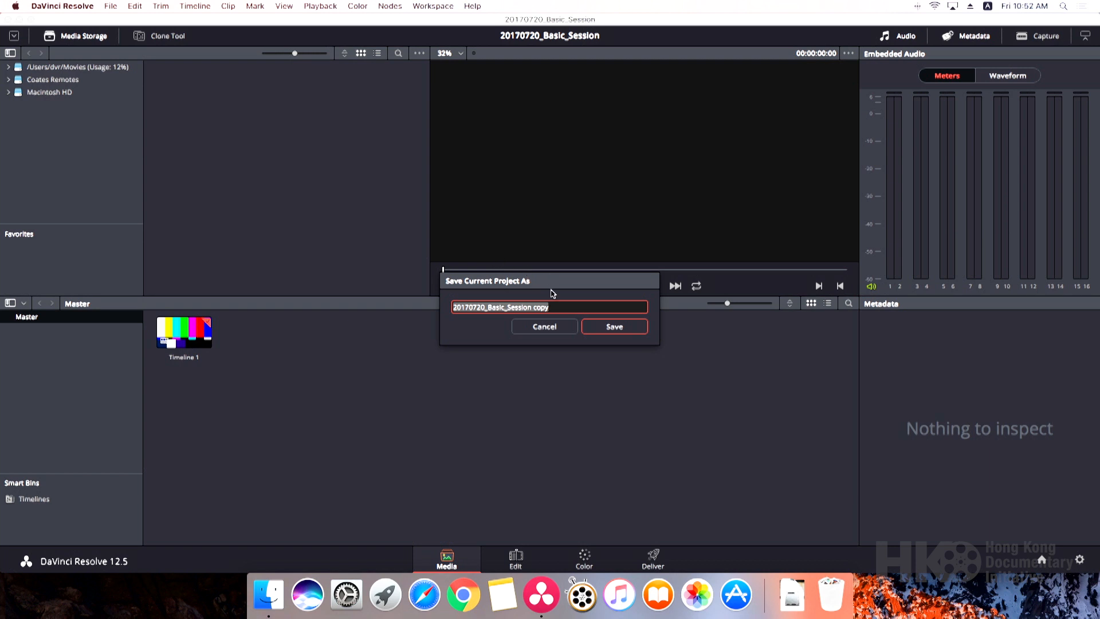
left_click(603, 329)
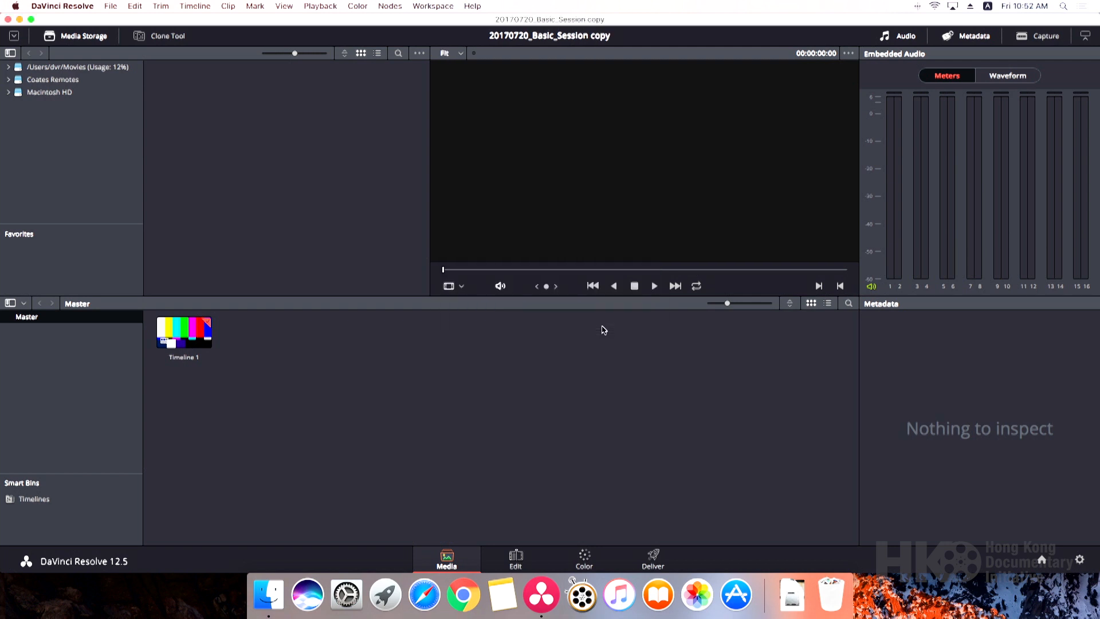
left_click(1042, 562)
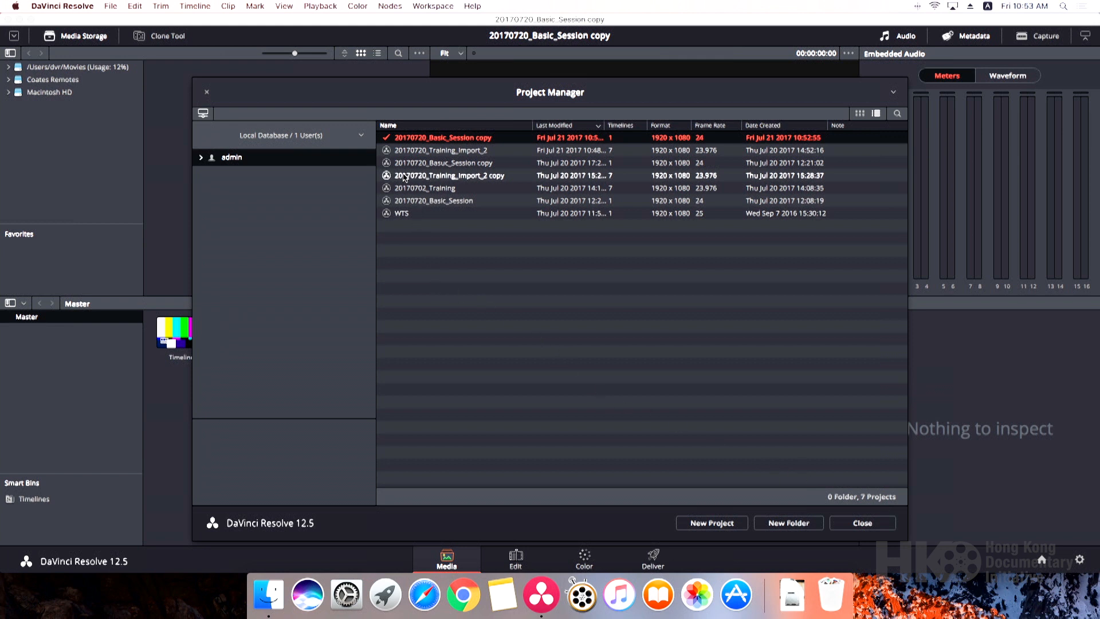
double_click(403, 139)
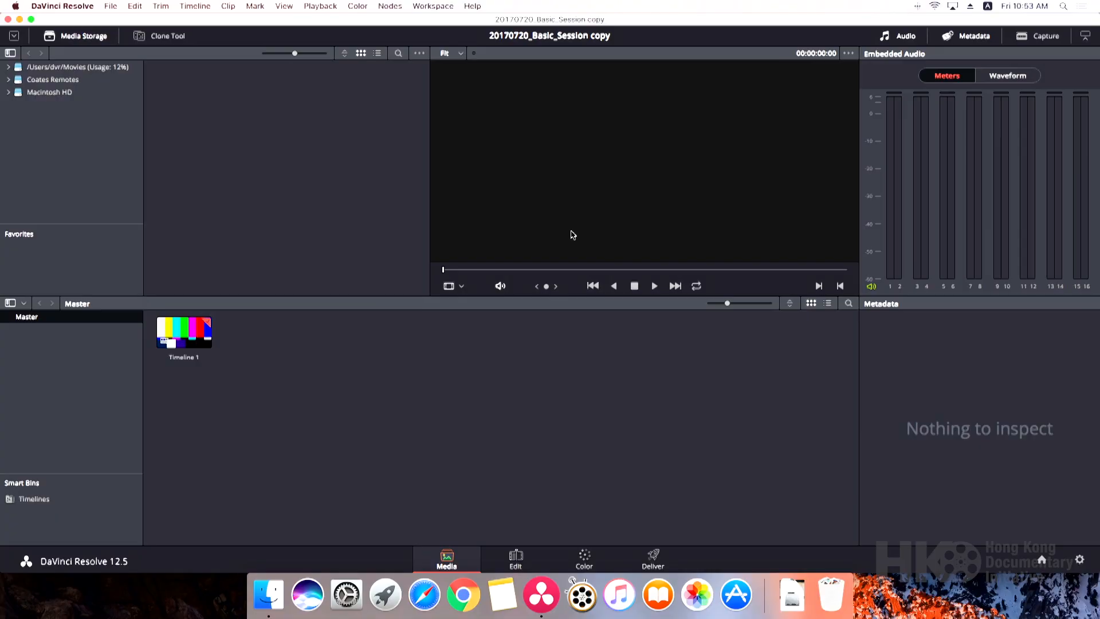
Load the Basic 25fps preset into the current project's settings and close the settings
left_click(1081, 559)
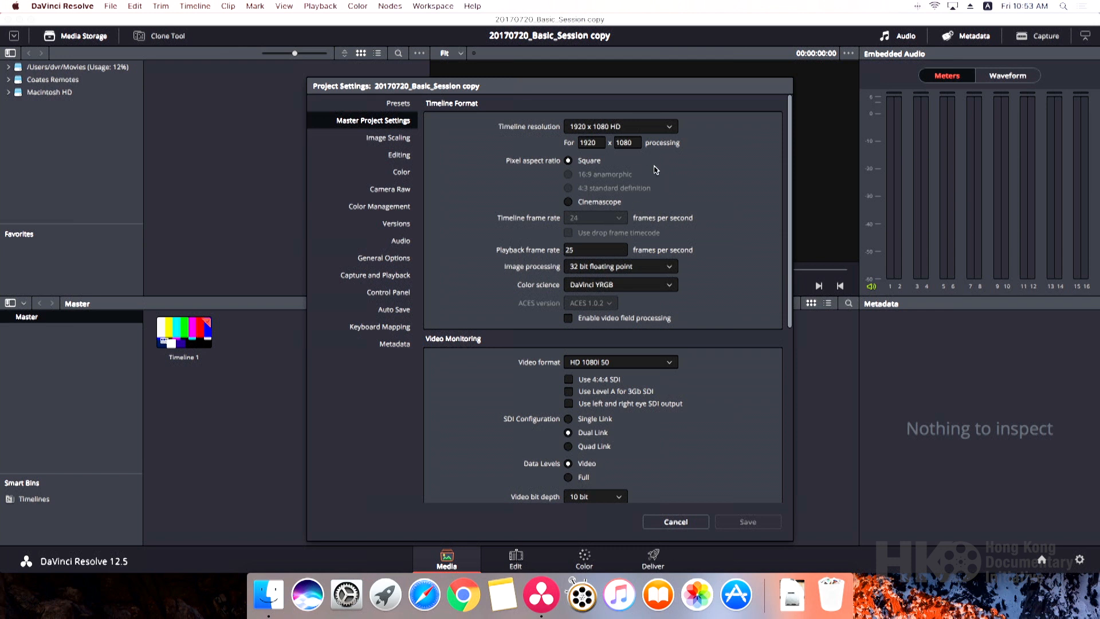
left_click(670, 128)
left_click(709, 159)
left_click(401, 104)
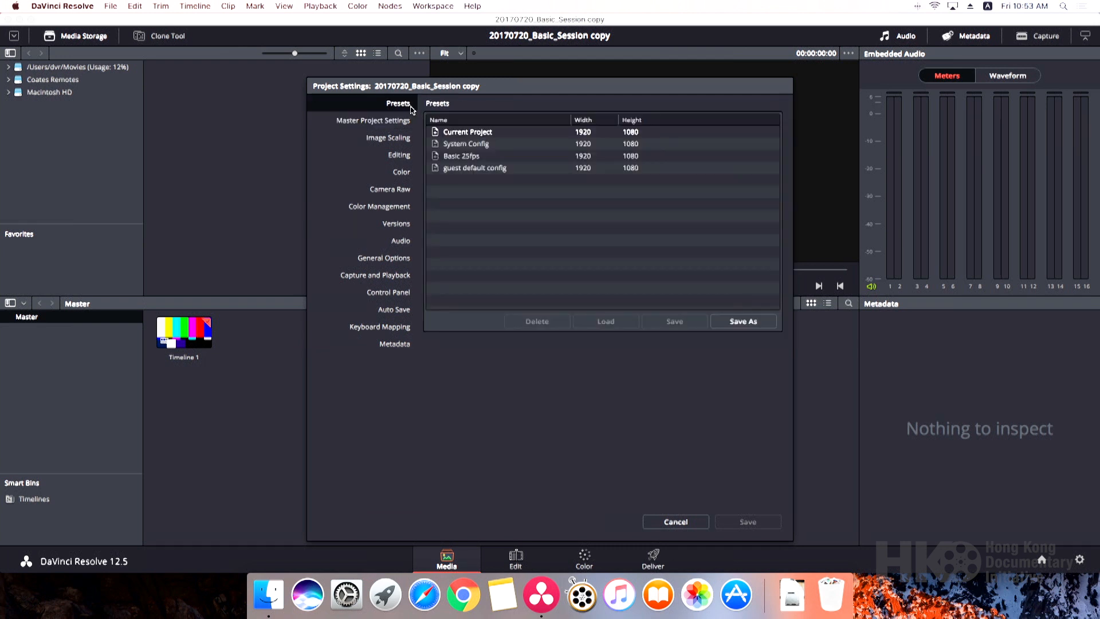
left_click(475, 157)
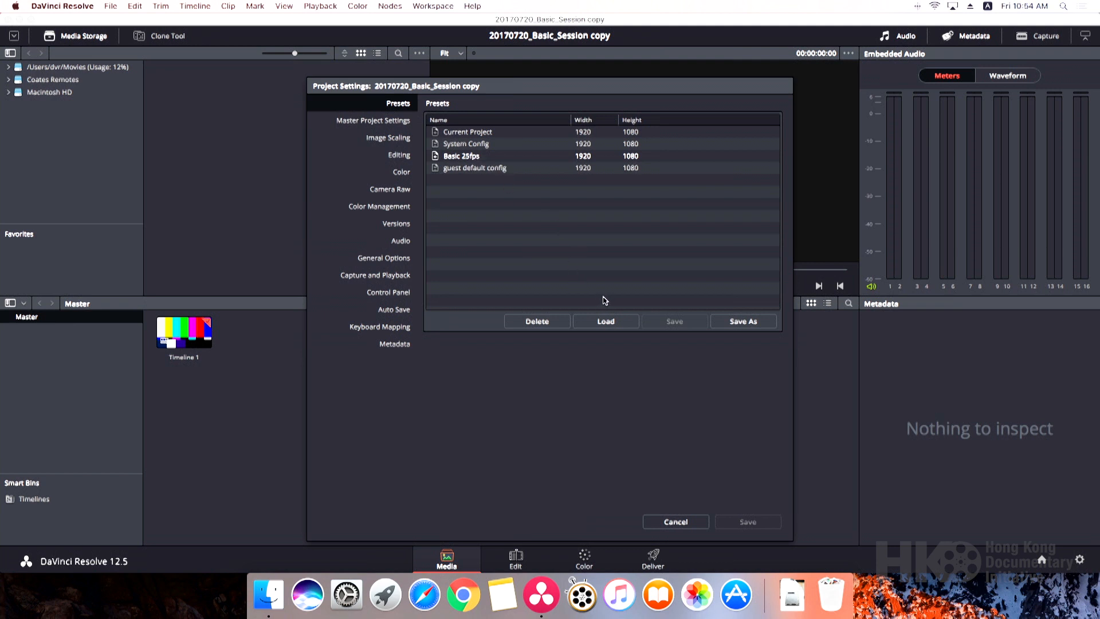
left_click(626, 326)
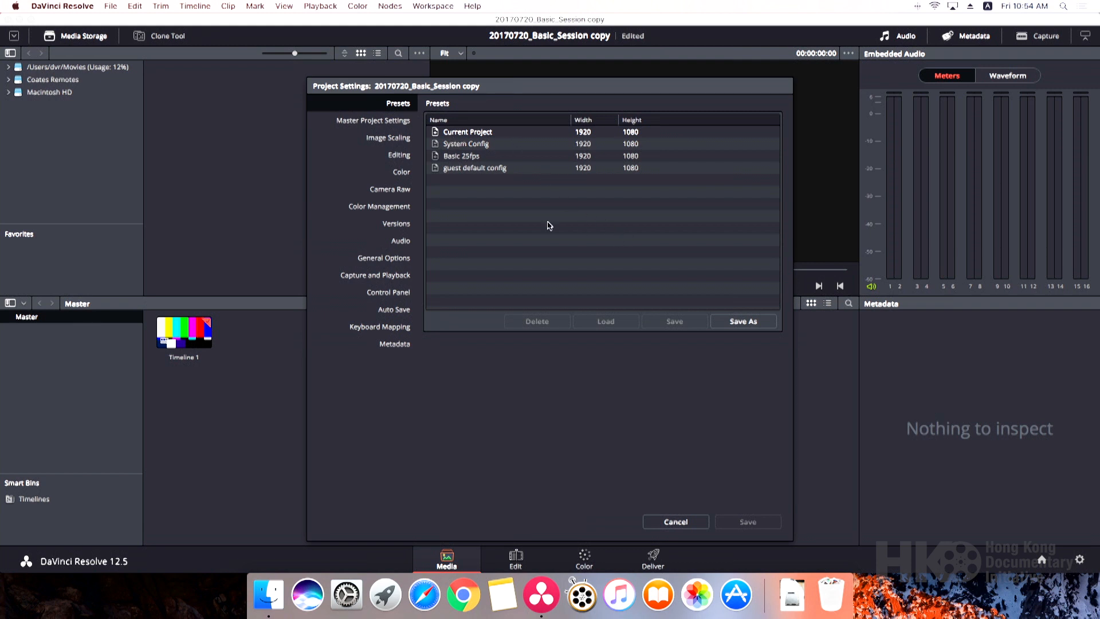
left_click(483, 159)
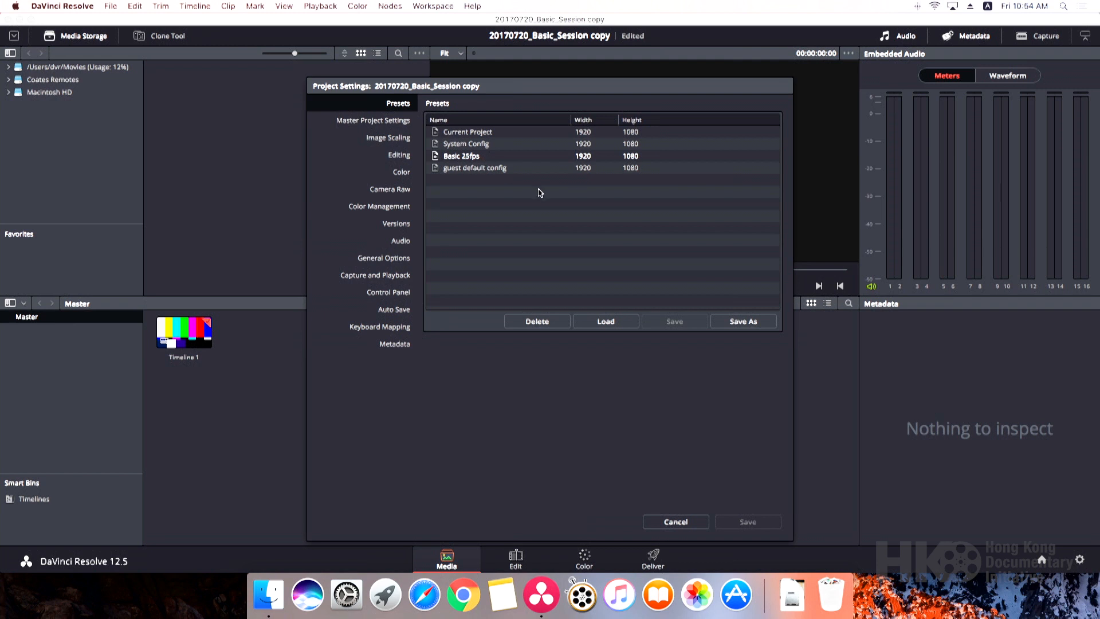
left_click(617, 321)
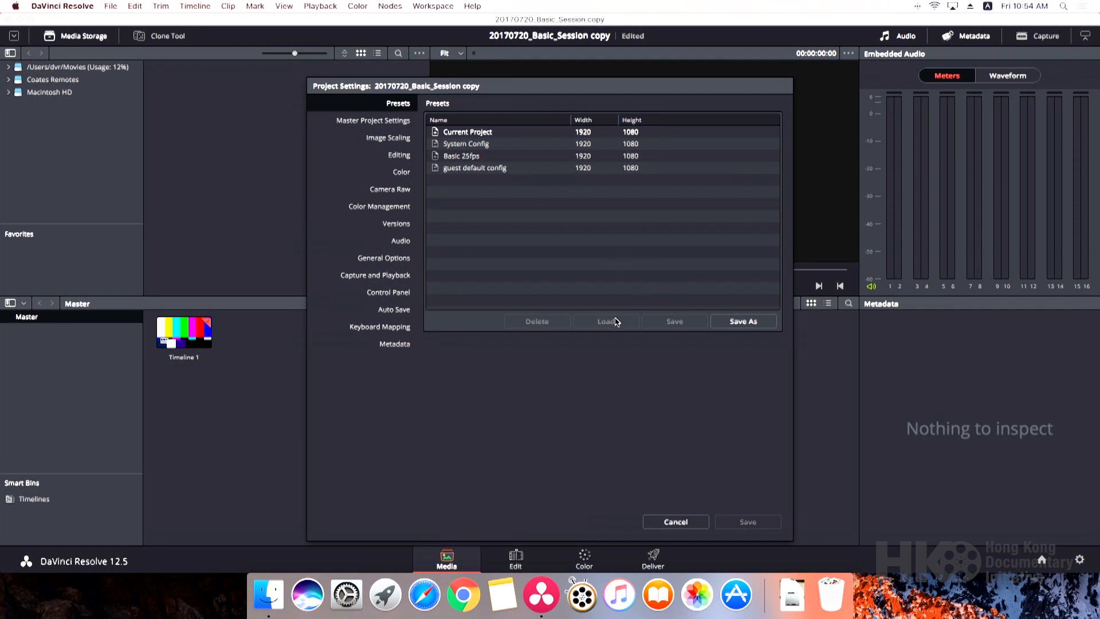
left_click(677, 522)
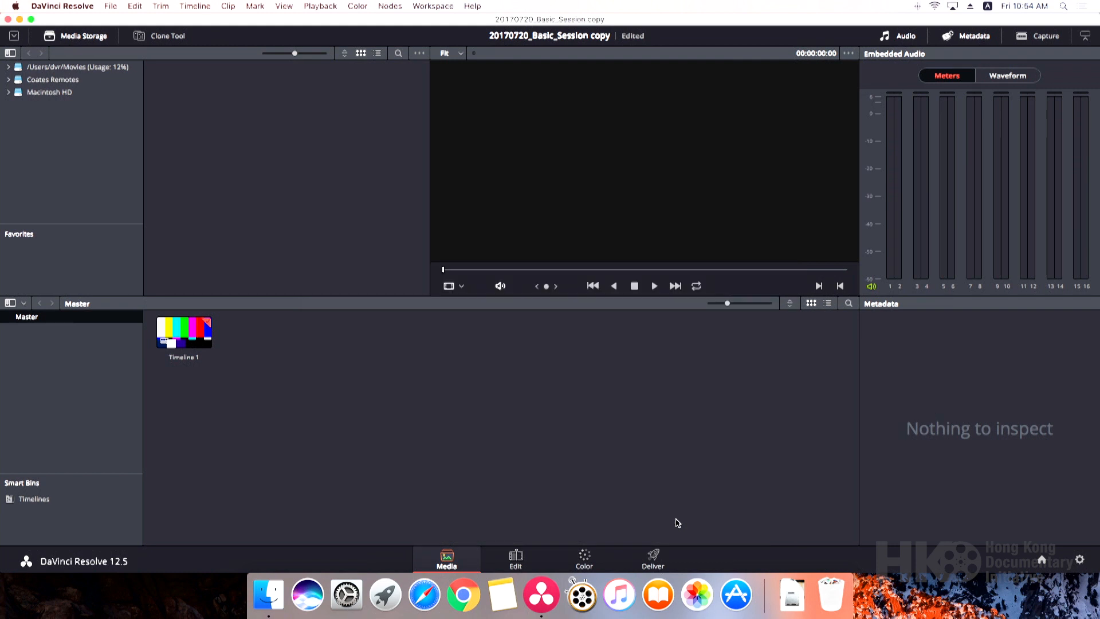
Examine the timeline resolution, image processing and color science options in the master project settings, and leave without making changes
left_click(1081, 561)
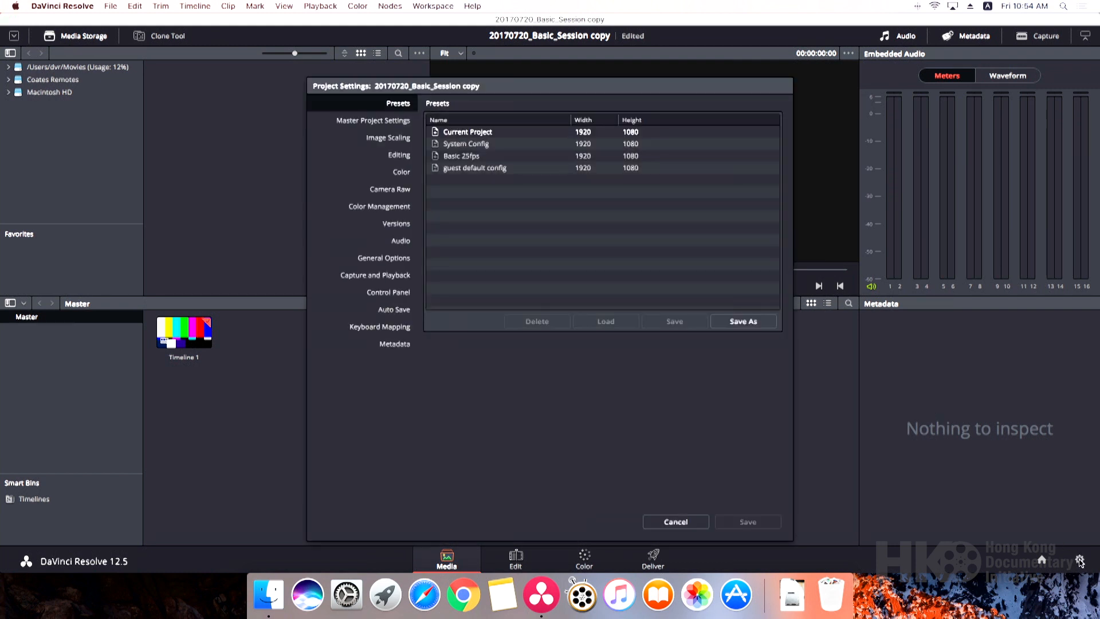
left_click(398, 123)
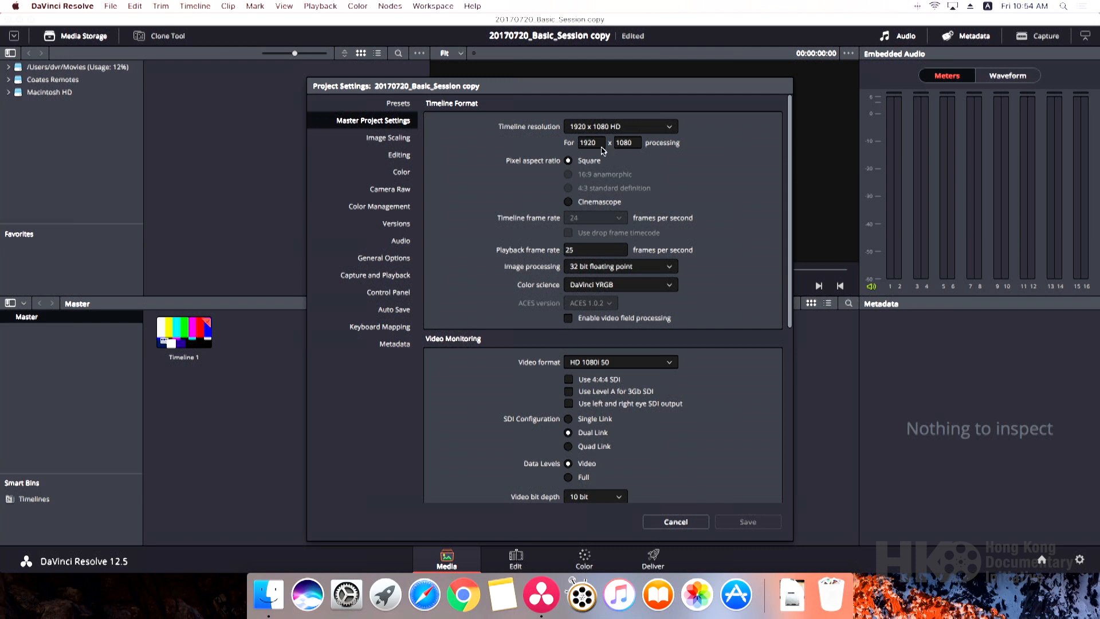
left_click(670, 127)
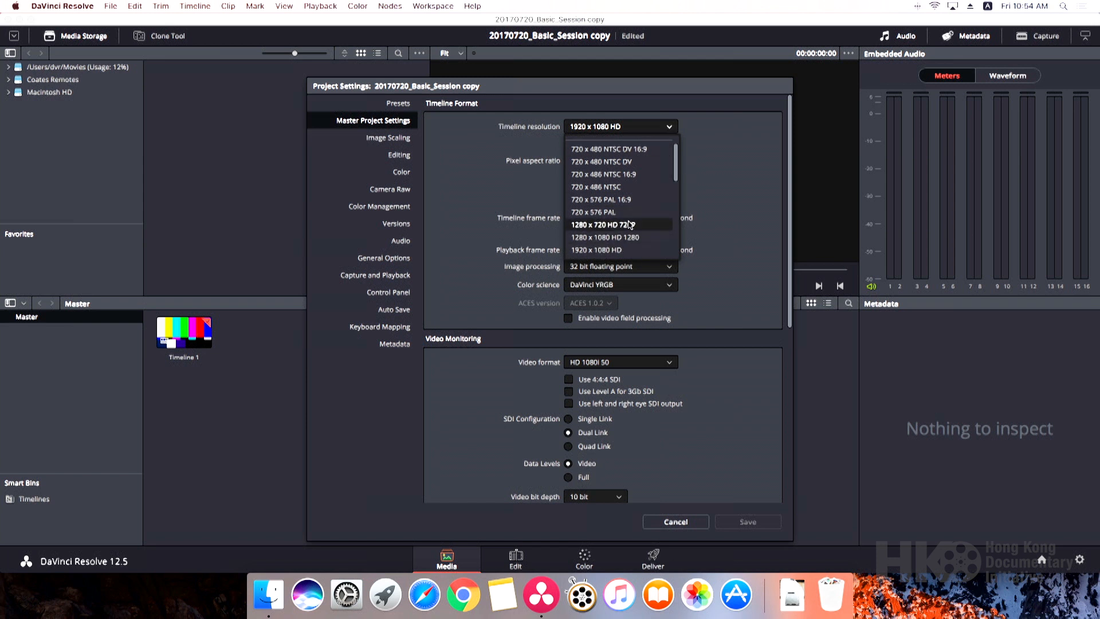
left_click(540, 198)
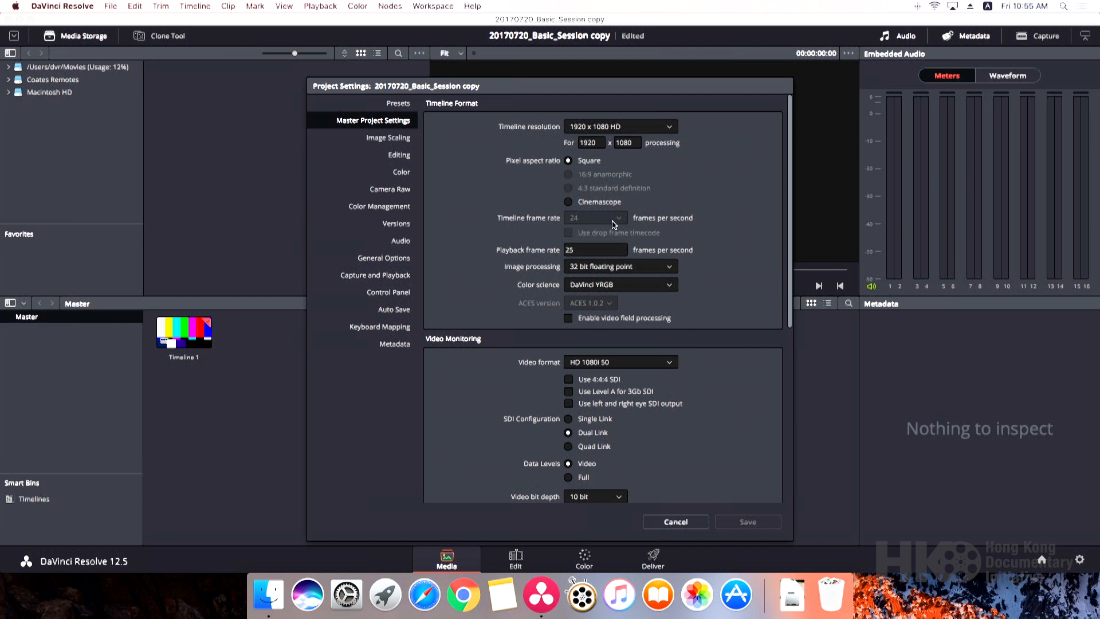
left_click(672, 269)
left_click(710, 267)
left_click(670, 285)
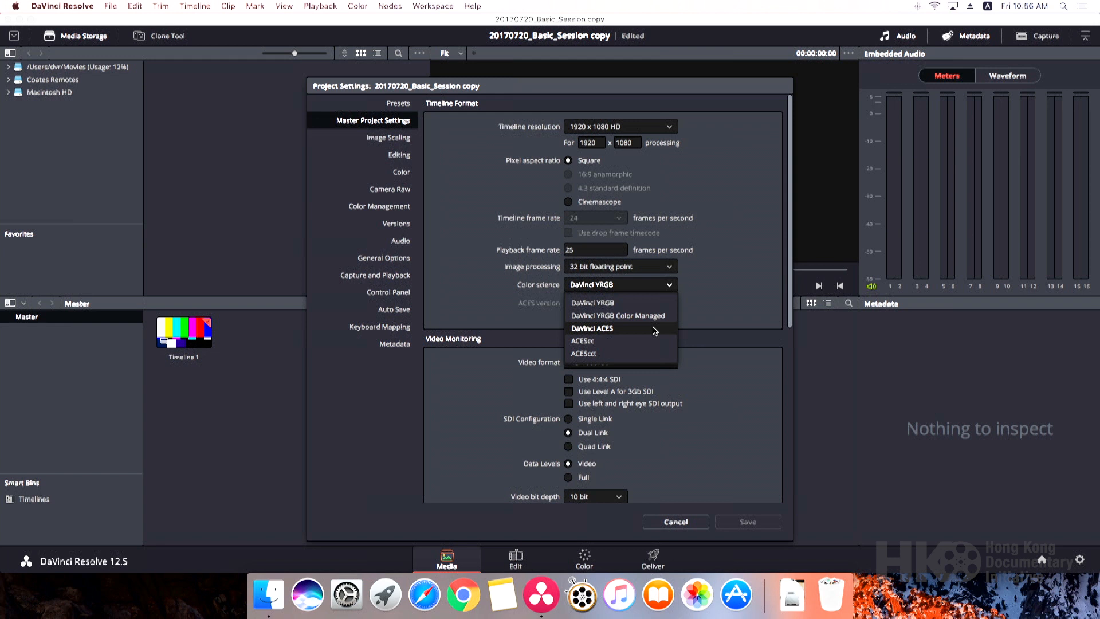
left_click(655, 287)
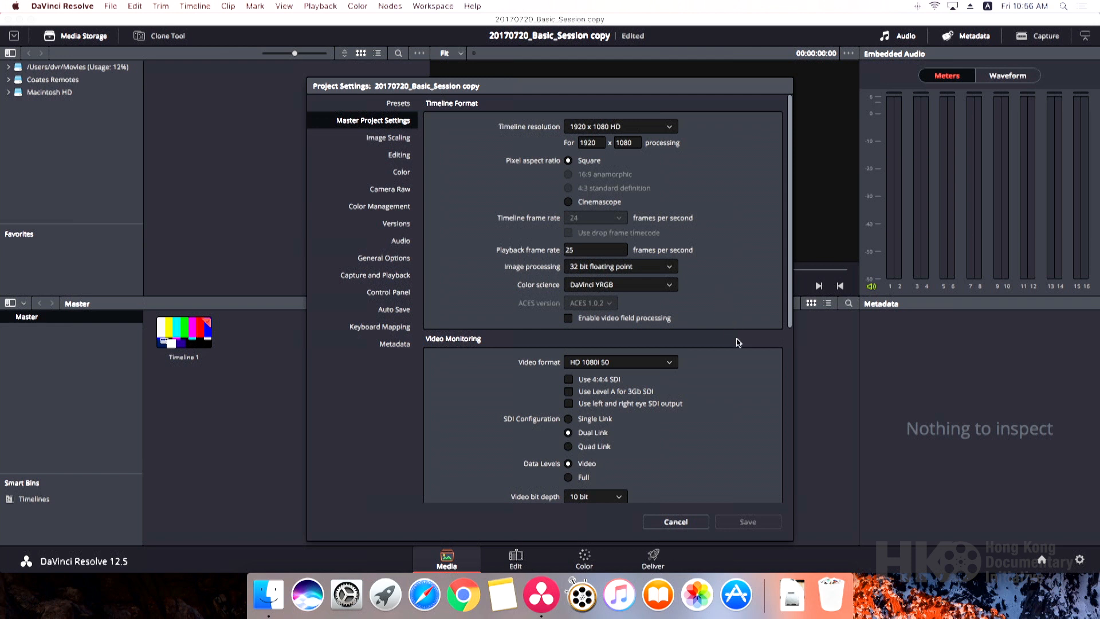
left_click(676, 521)
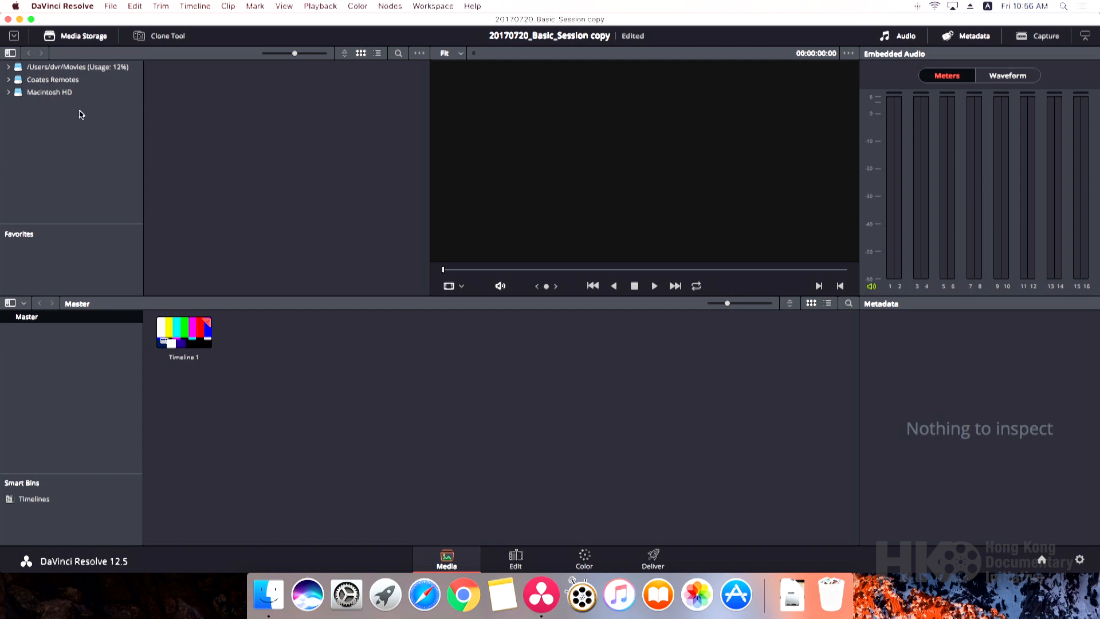
Show the contents of the Coates Remotes drive in list view with a widened File Name column
left_click(67, 95)
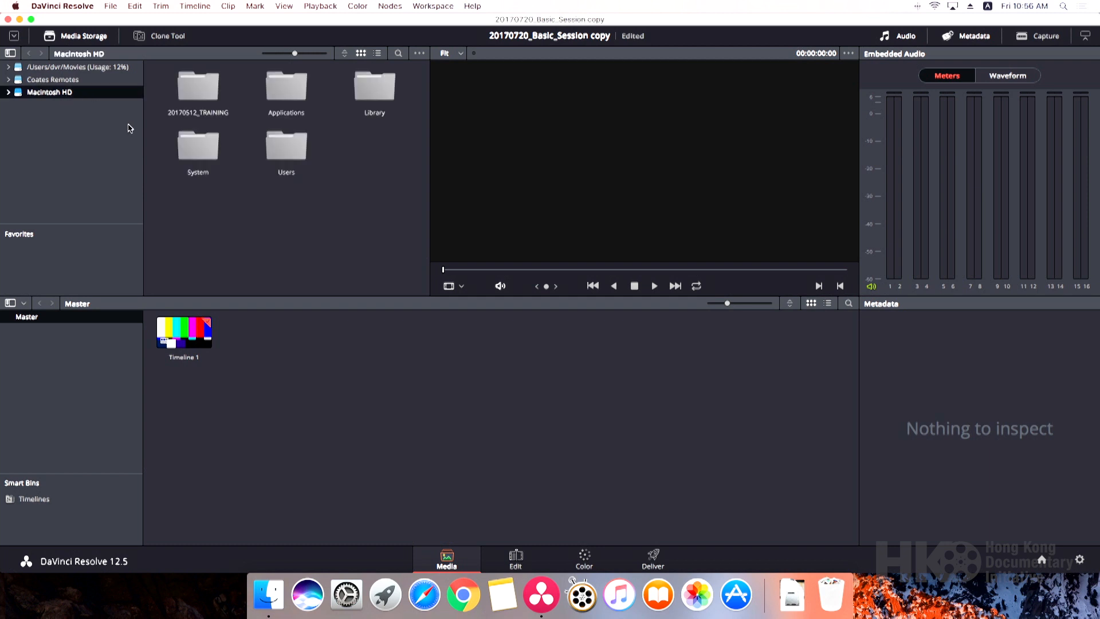
double_click(274, 159)
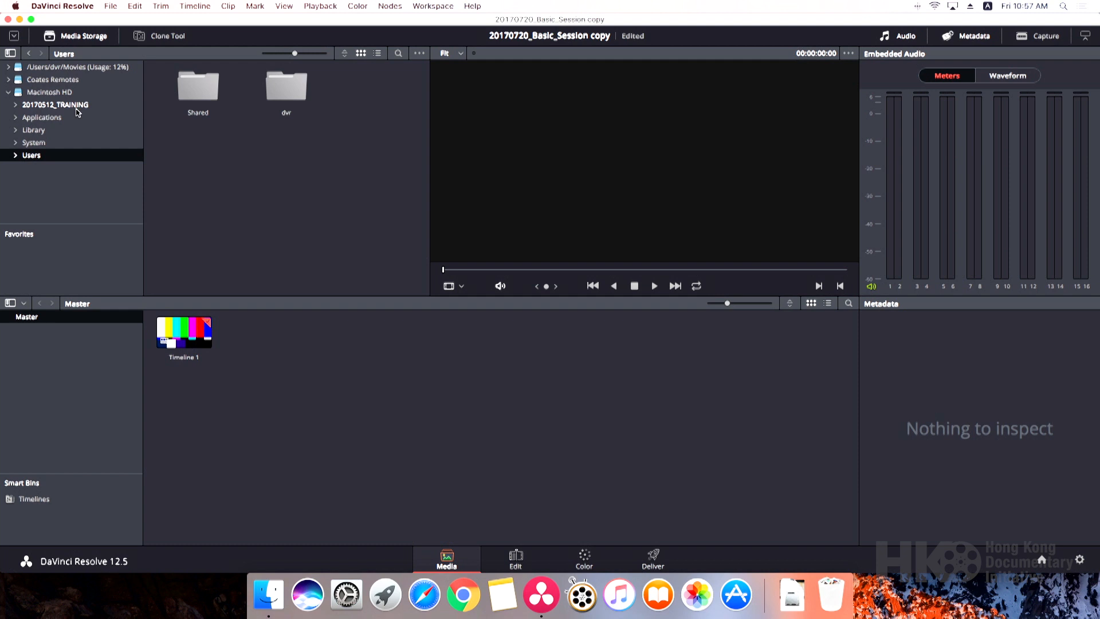
left_click(67, 80)
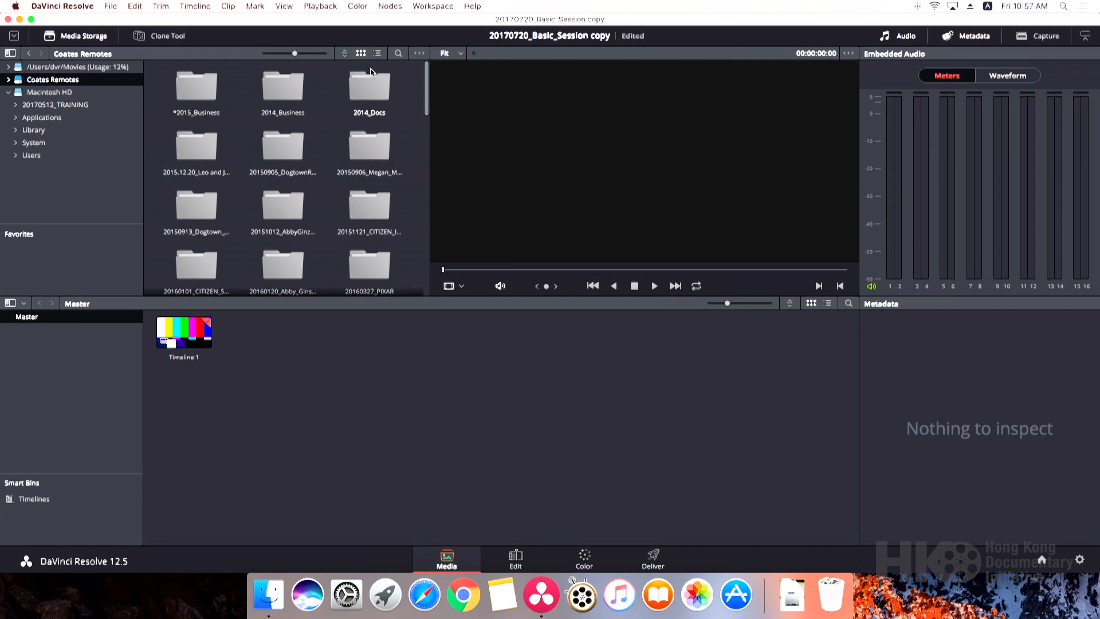
left_click(377, 54)
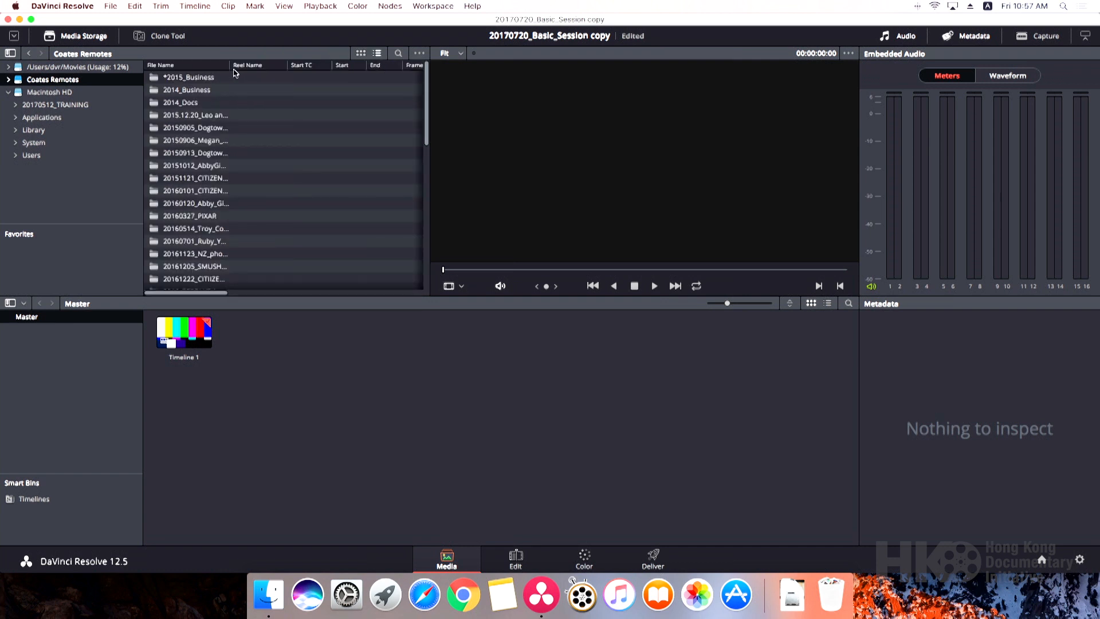
left_click_drag(229, 65, 310, 65)
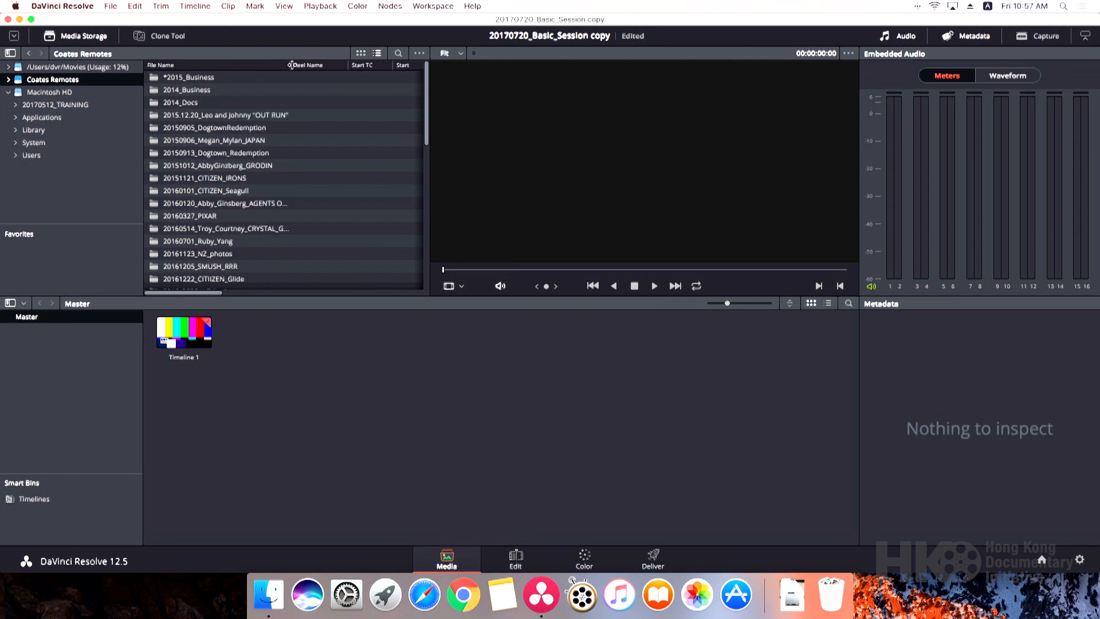
Find and open the 20170512_TRAINING folder on the Coates Remotes drive
scroll(422, 121, "down", 5)
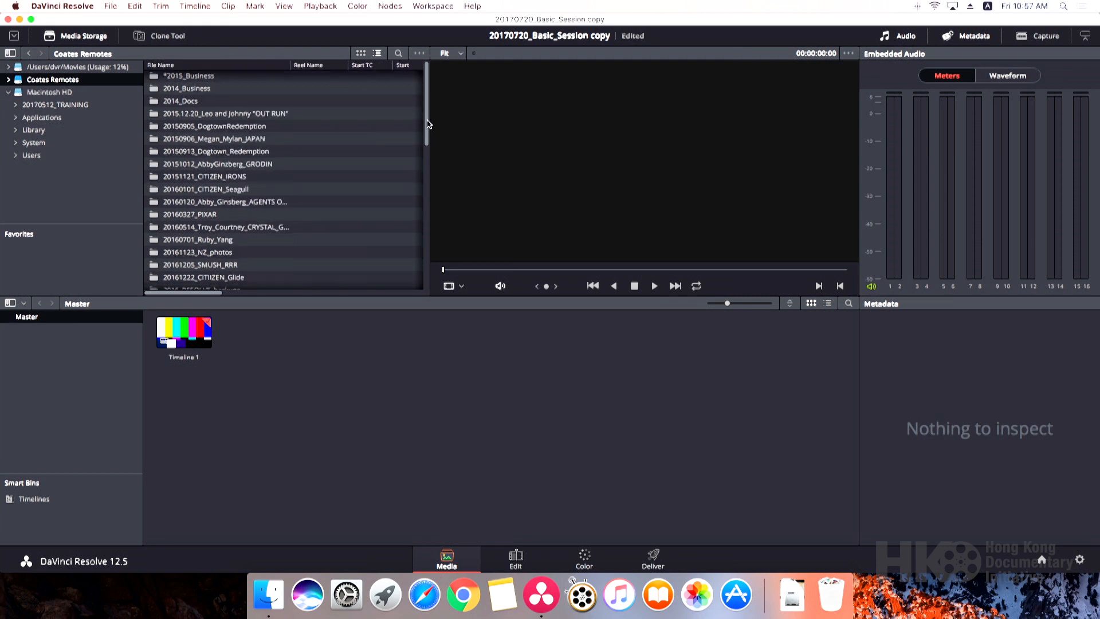
scroll(446, 164, "down", 9)
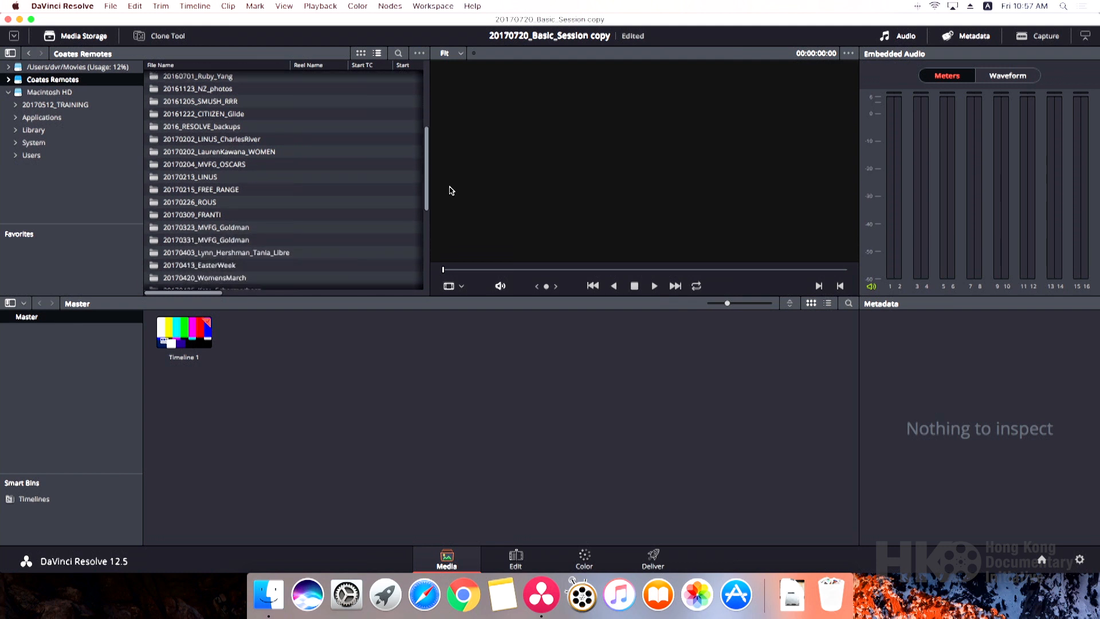
scroll(458, 224, "down", 3)
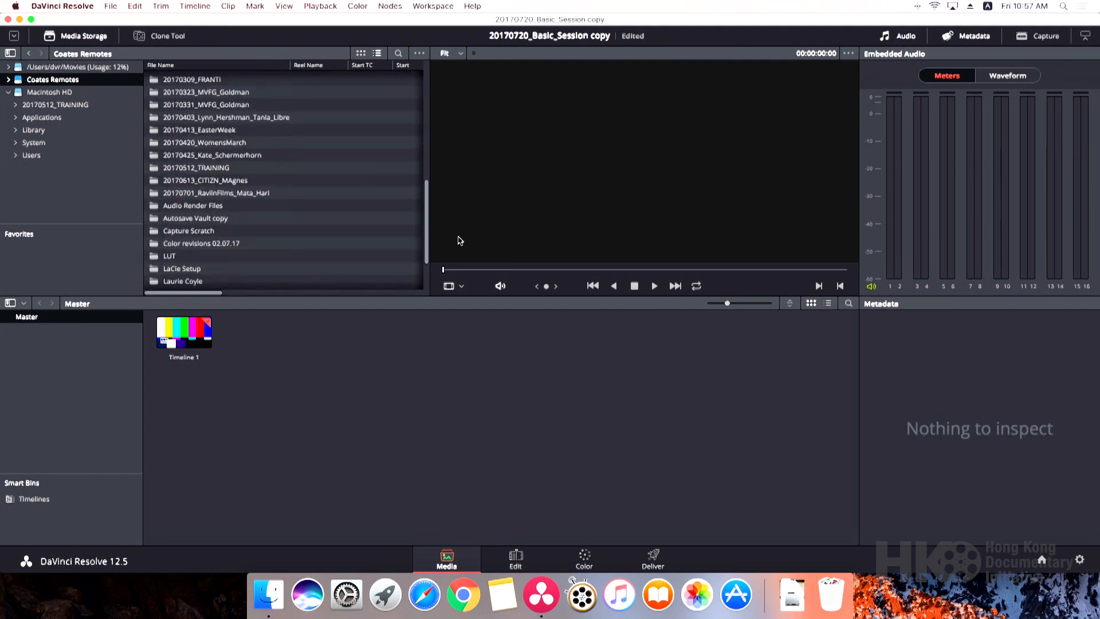
left_click(161, 171)
double_click(161, 171)
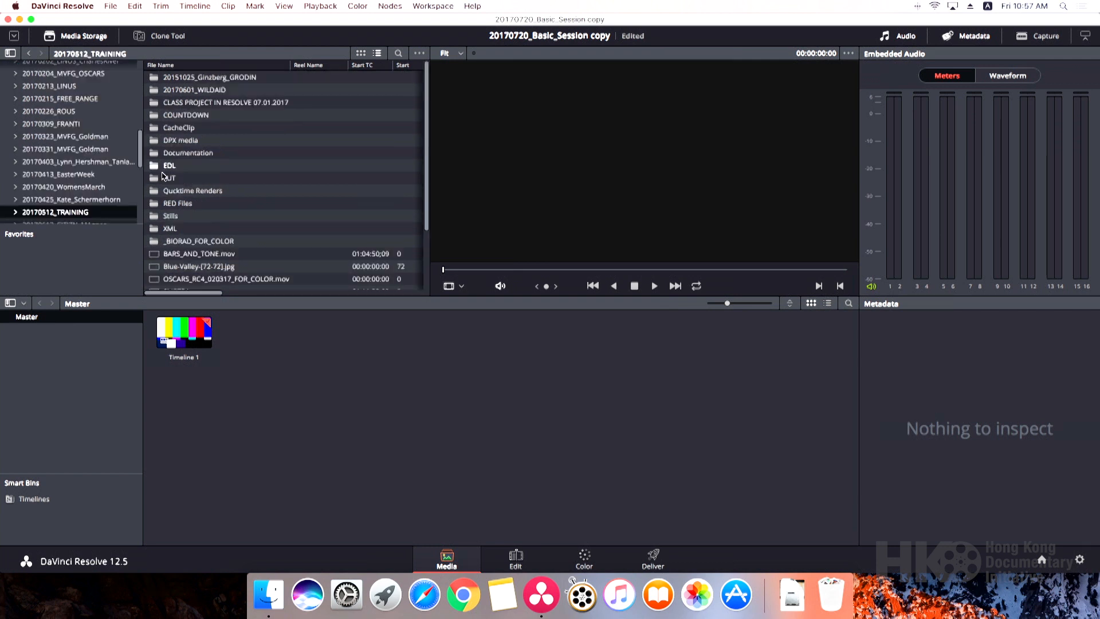
Add the RED Files folder and its subfolders to the media pool, creating bins for them
left_click(154, 205)
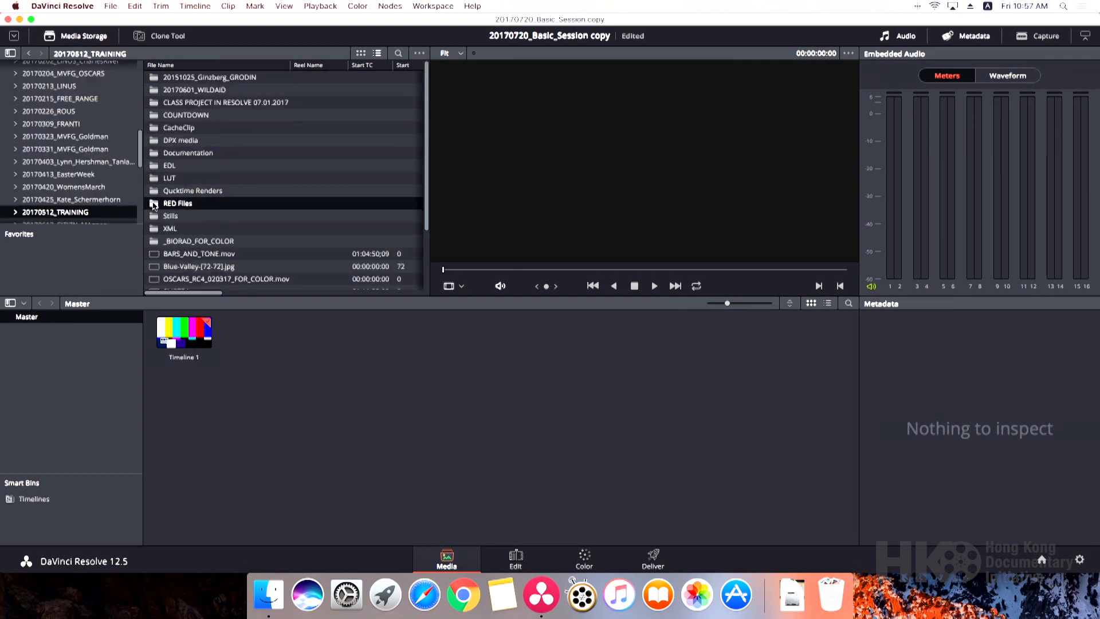
right_click(154, 205)
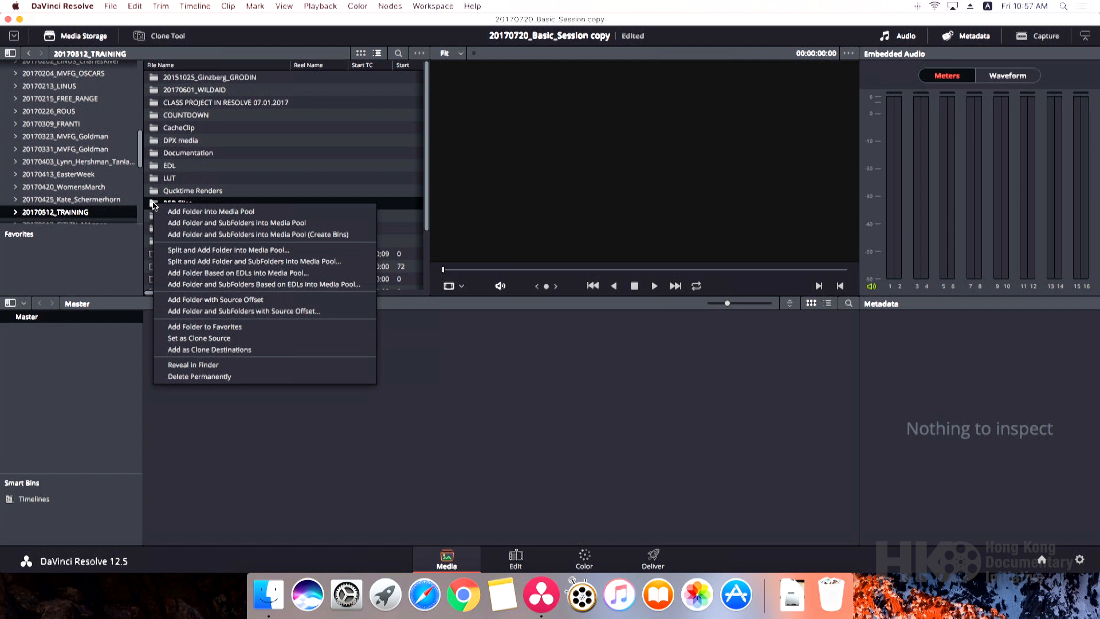
left_click(203, 236)
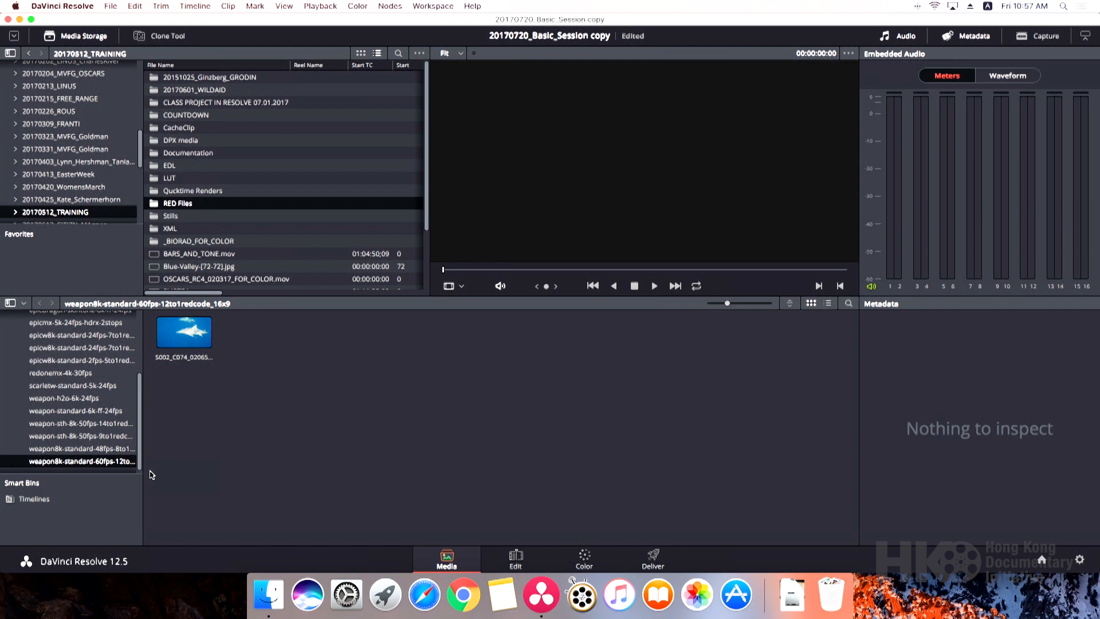
Look through the imported RED Files bins in the media pool, from the weapon8k bins up to the Master bin
left_click(100, 450)
key("Up")
key("Up")
key("Up")
key("Up")
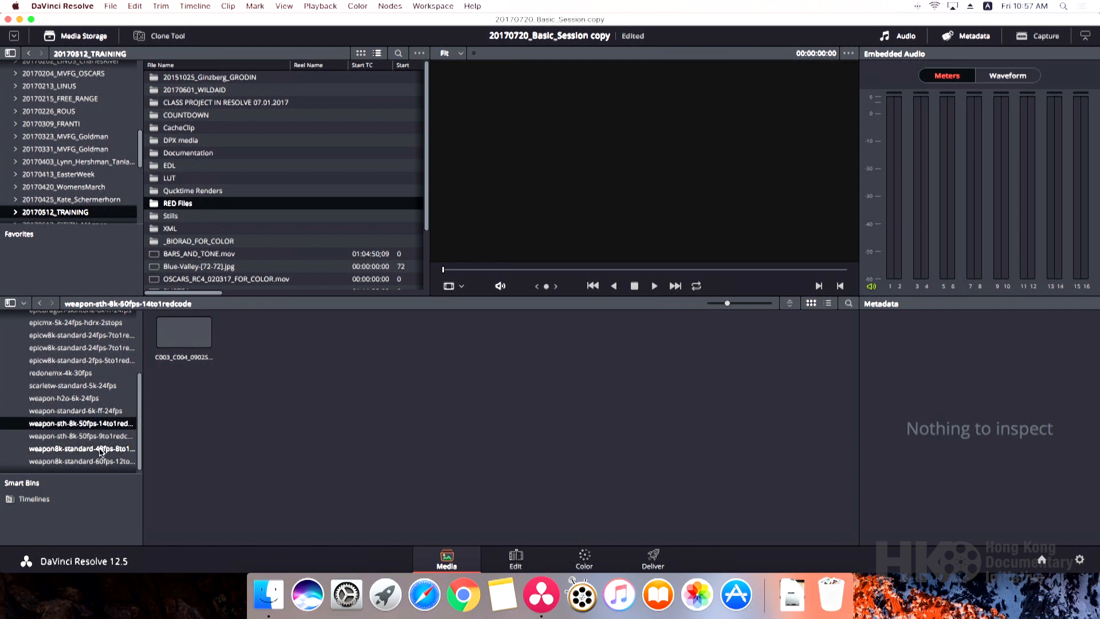
key("Up")
key("Up")
key("Up")
key("Up")
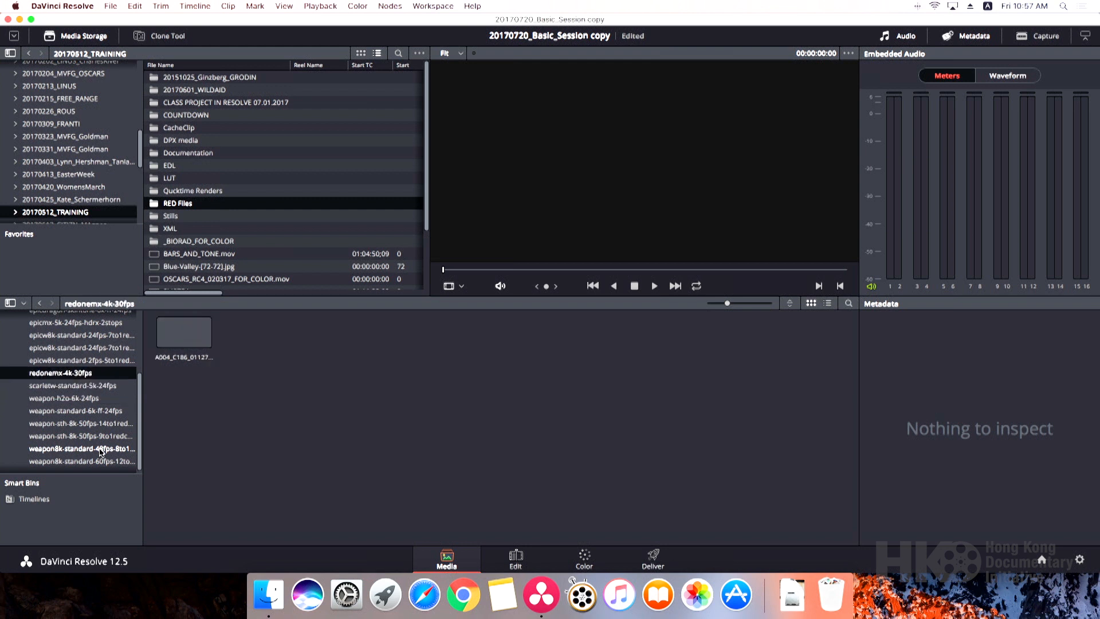
key("Up")
key("Up")
key("Up")
key("Up")
key("Up")
key("Up")
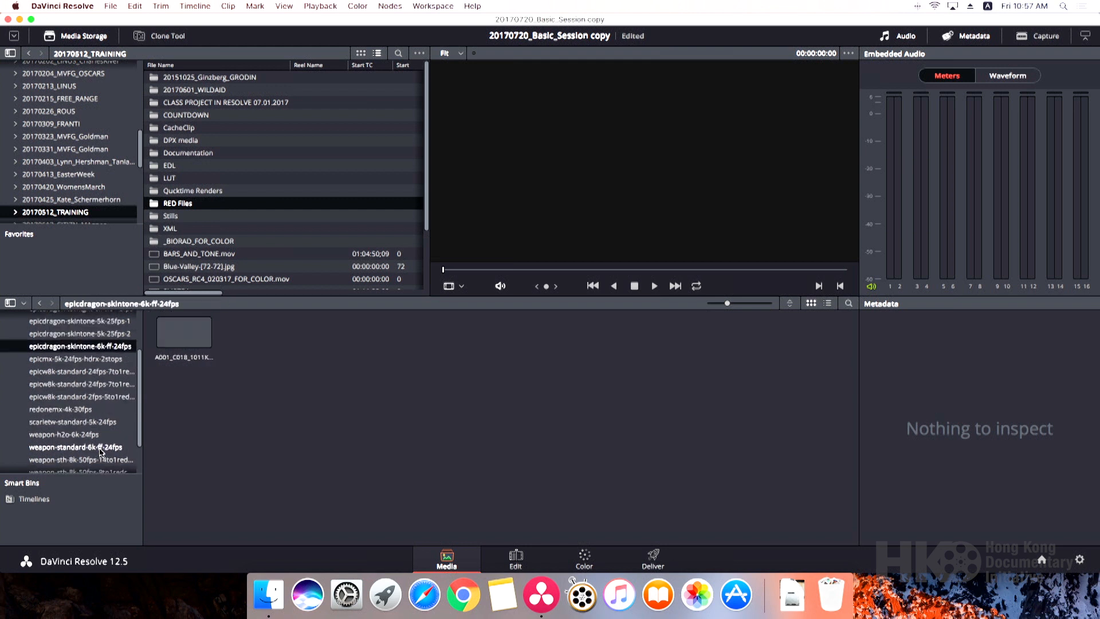
key("Up")
key("Up")
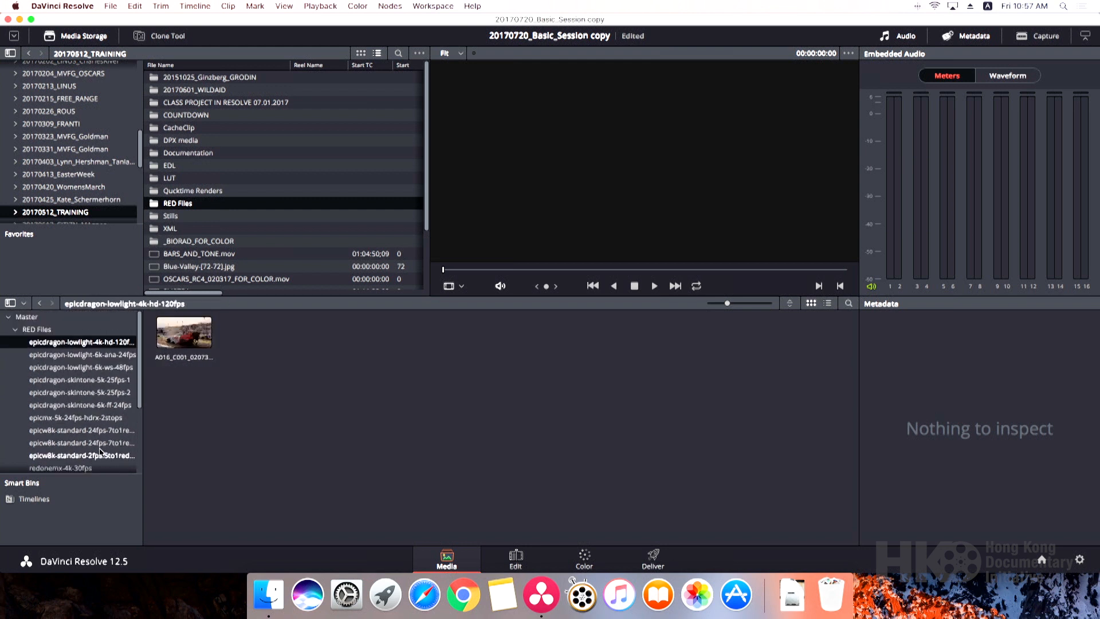
key("Up")
key("Up")
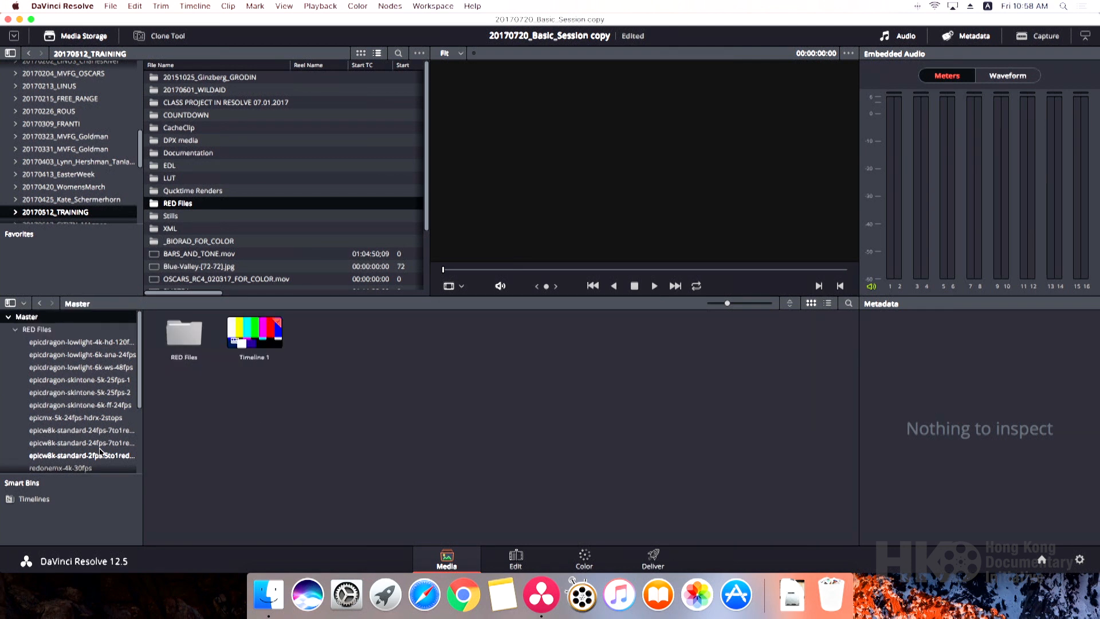
key("Down")
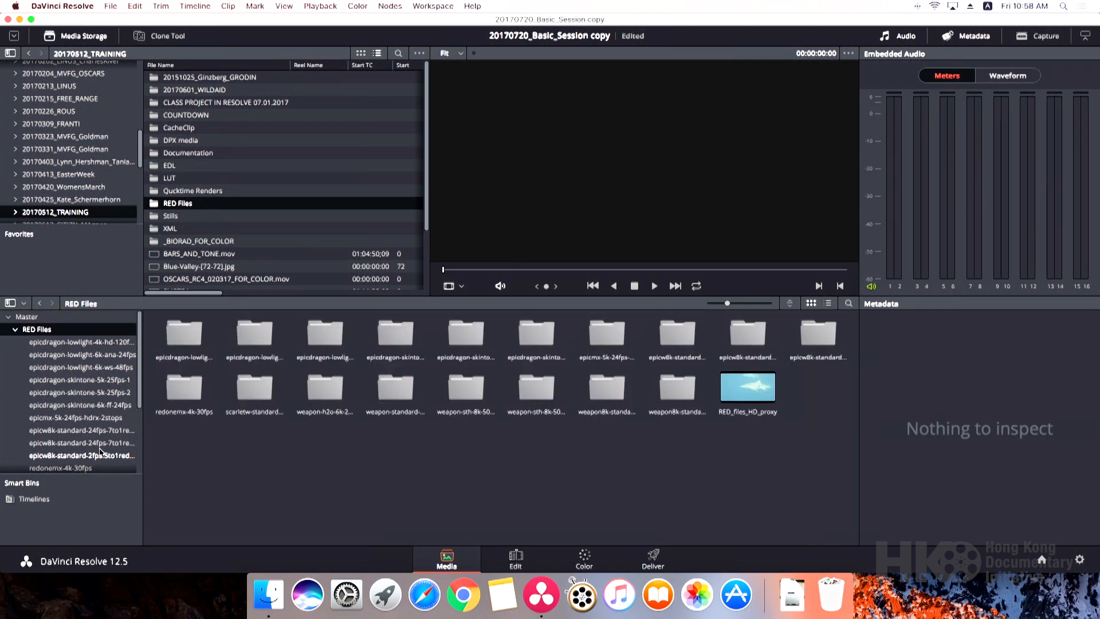
key("Up")
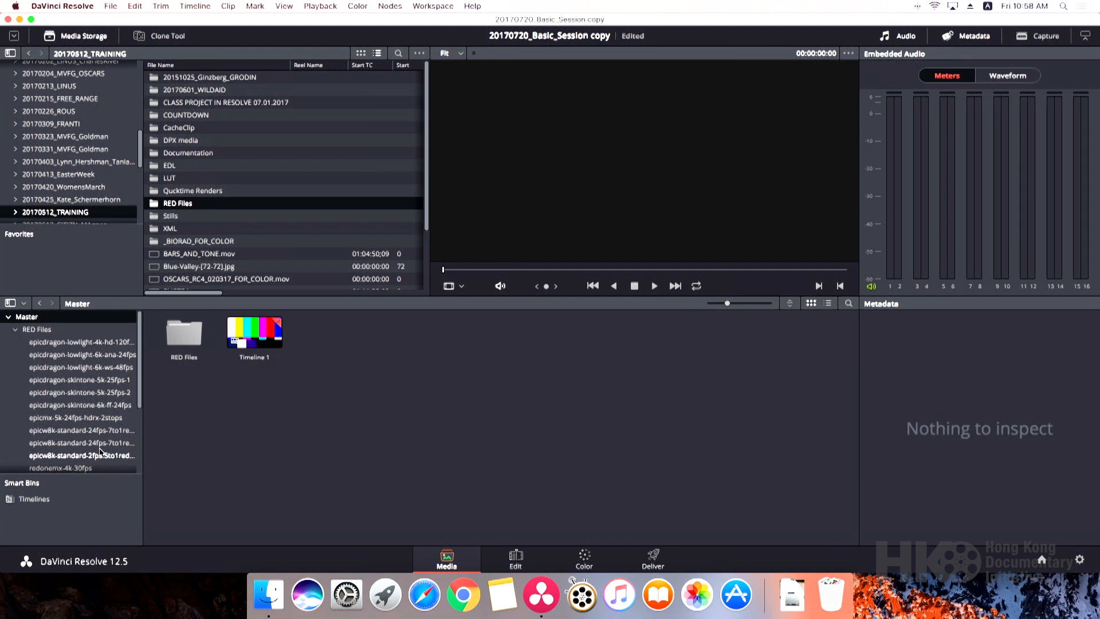
key("Down")
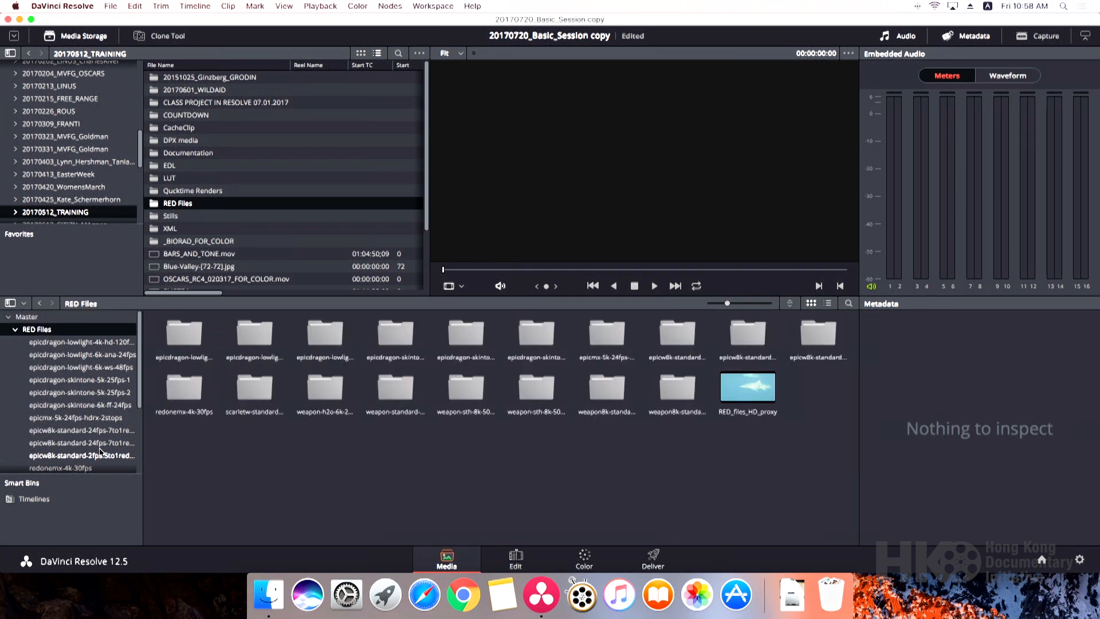
key("Up")
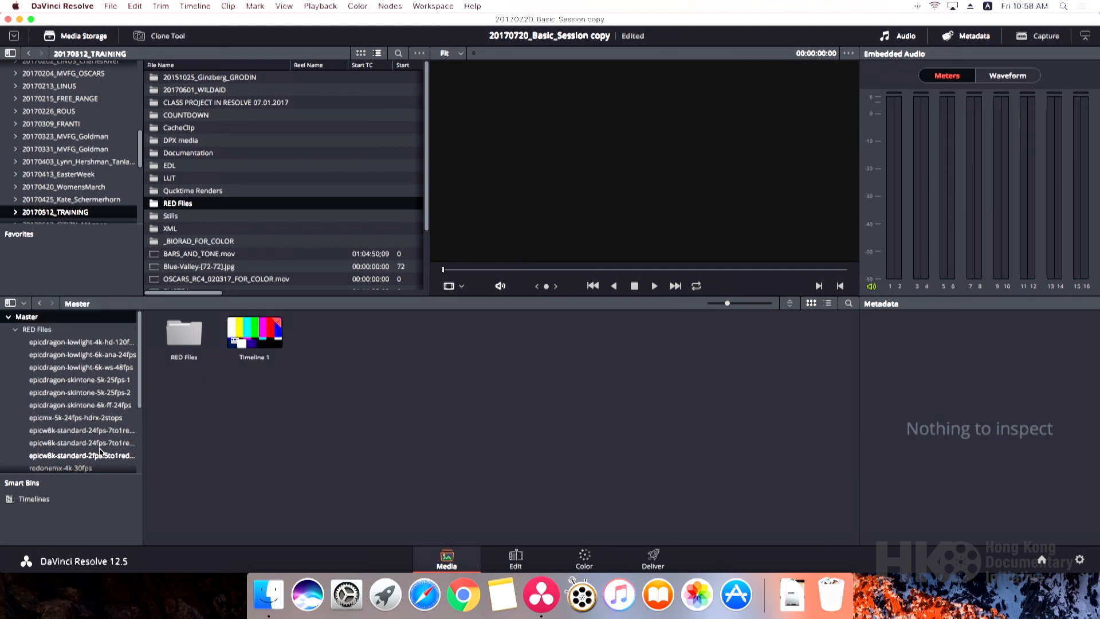
Delete the color bars clip from the Video 1 track of Timeline 1 on the Edit page
left_click(516, 558)
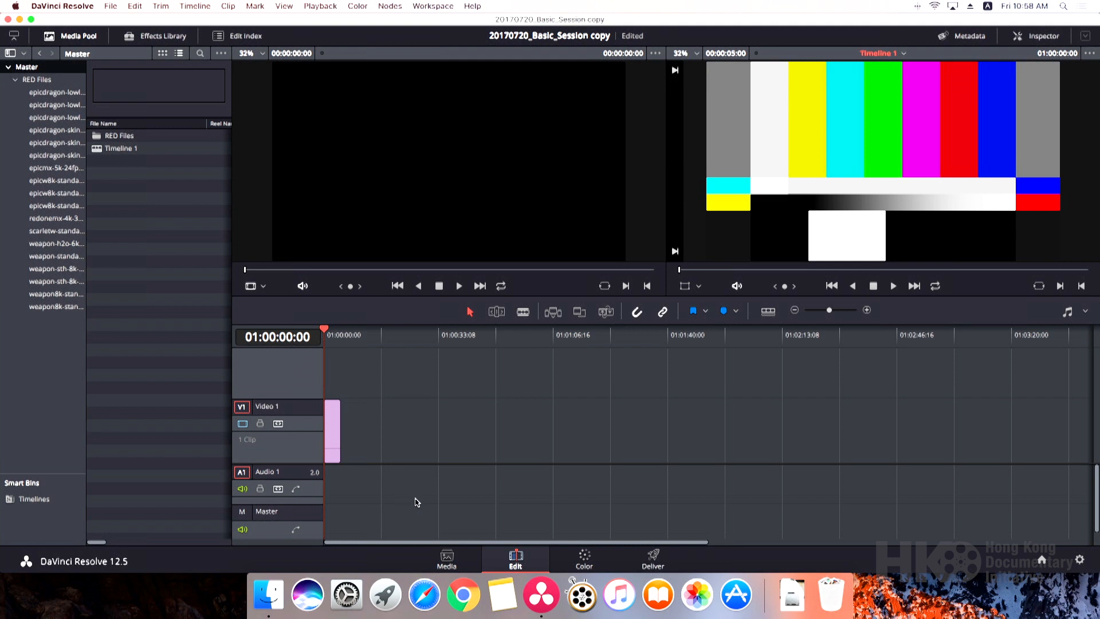
left_click(338, 445)
key("Delete")
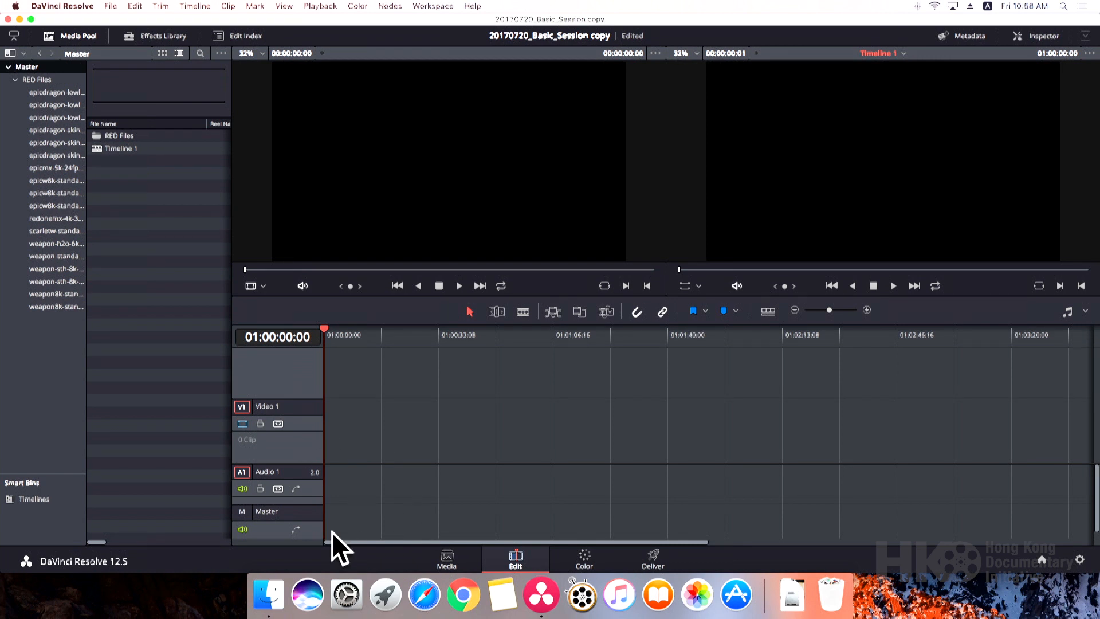
Reduce the media pool thumbnails to the smallest size on the Media page and open the RED Files bin
left_click(448, 561)
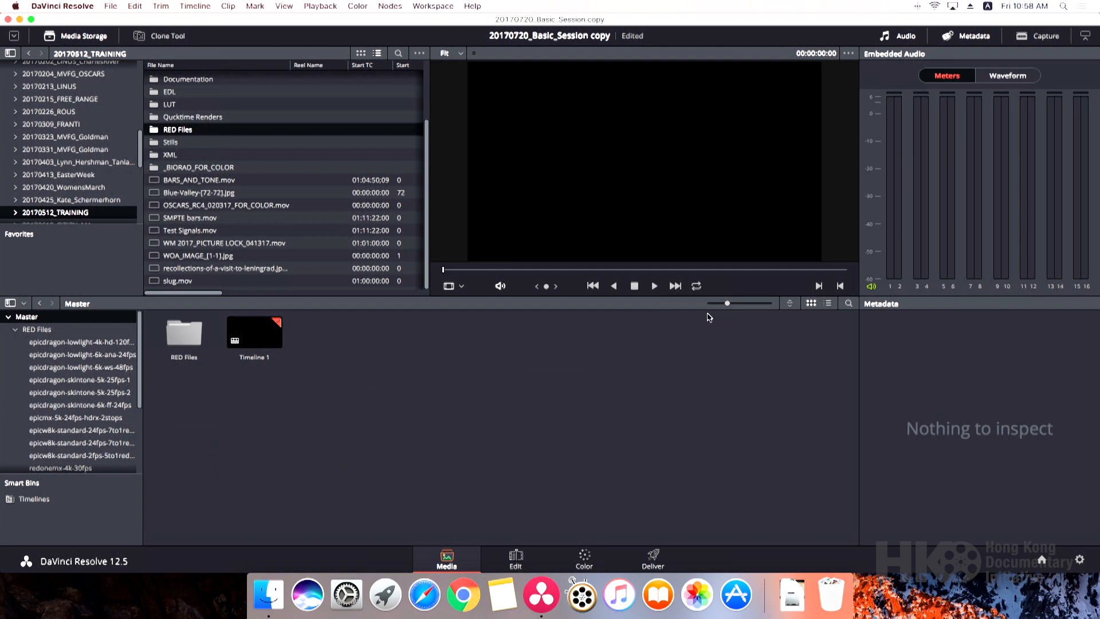
left_click_drag(727, 303, 708, 303)
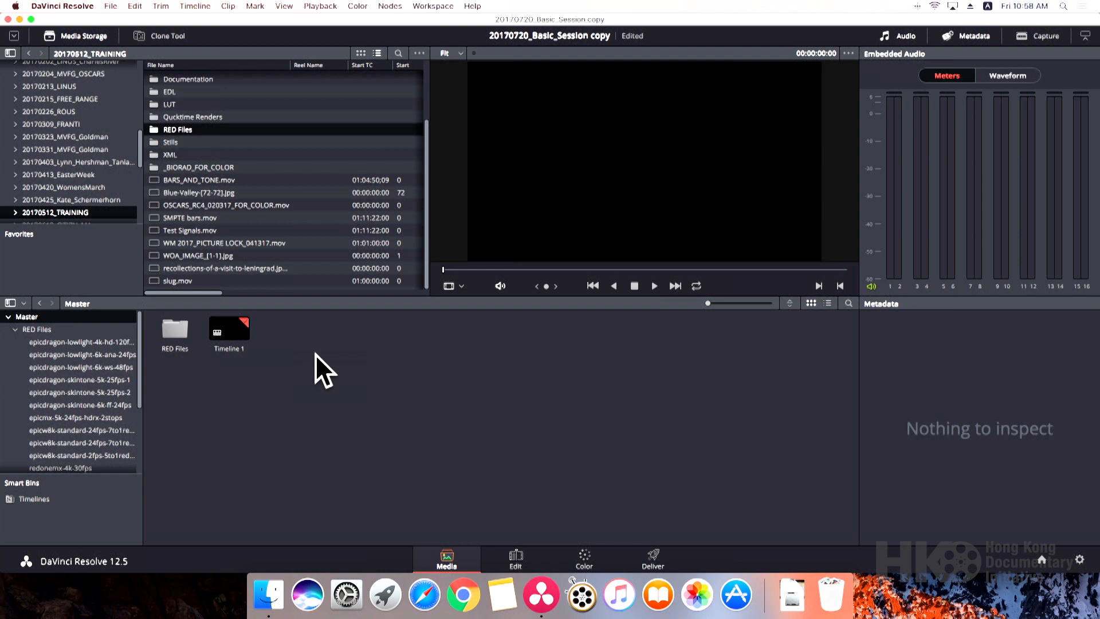
double_click(181, 337)
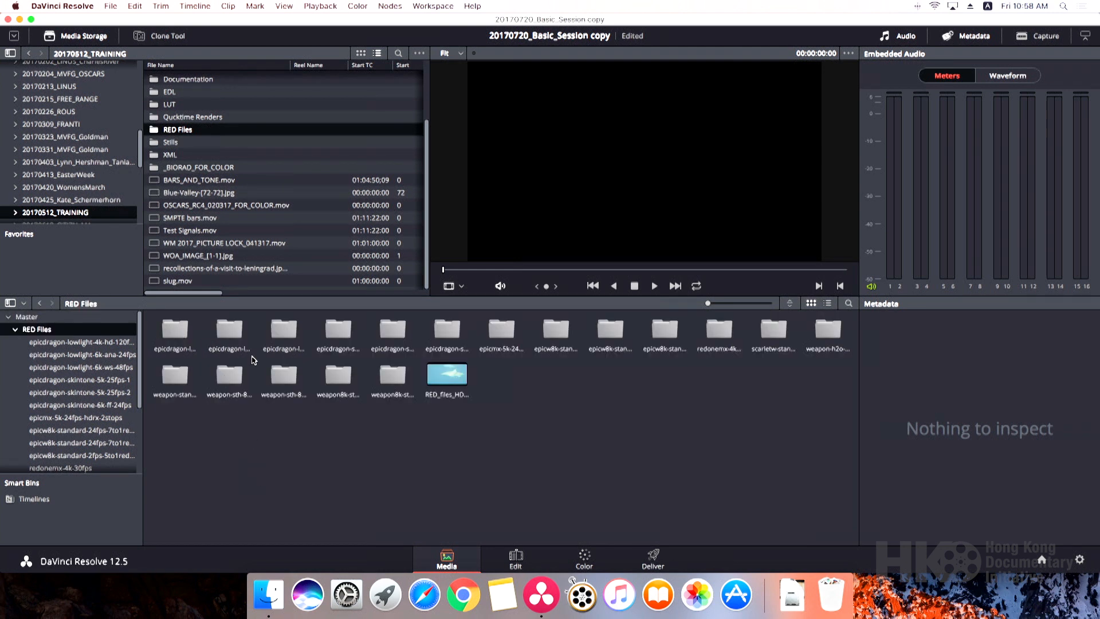
Create a new timeline named RED FILES from the bin's clips on the Edit page, with the Empty Timeline option turned off
left_click(516, 558)
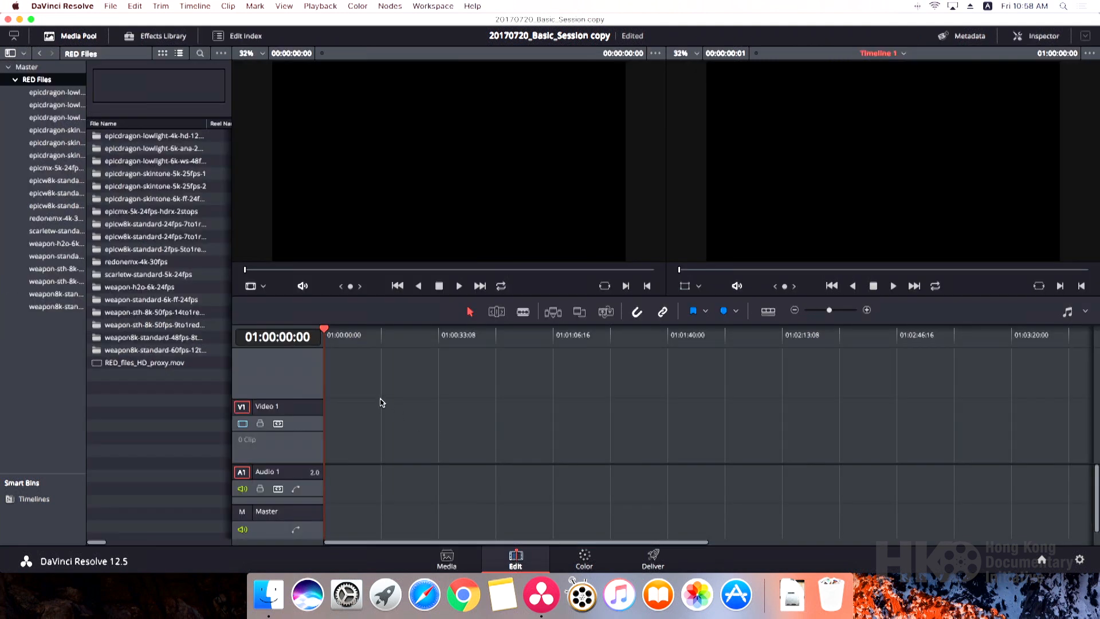
left_click(110, 7)
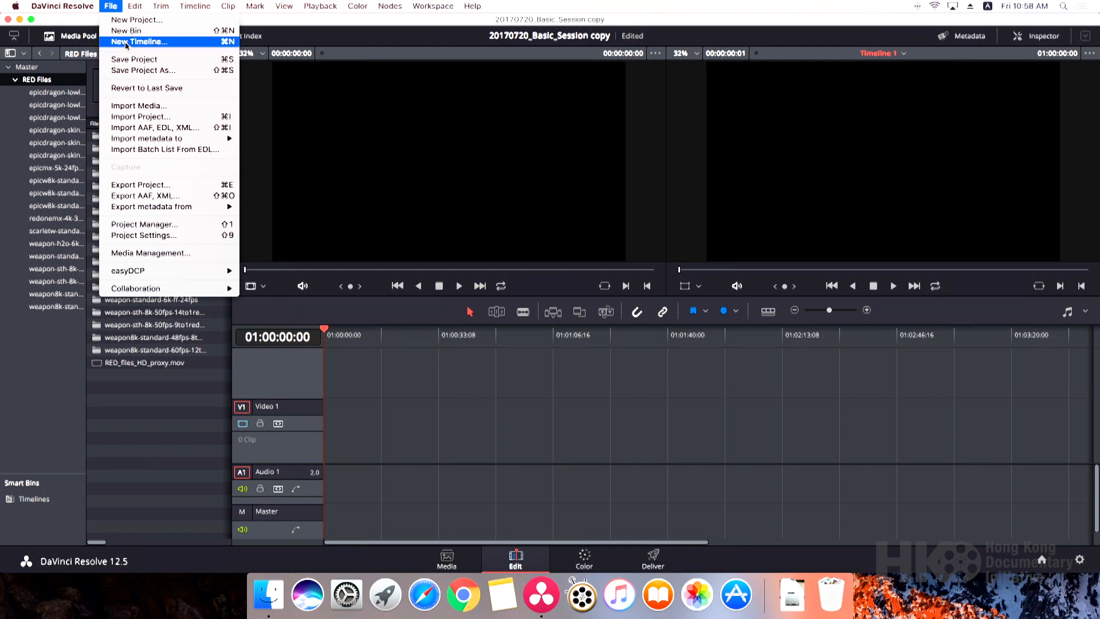
left_click(126, 41)
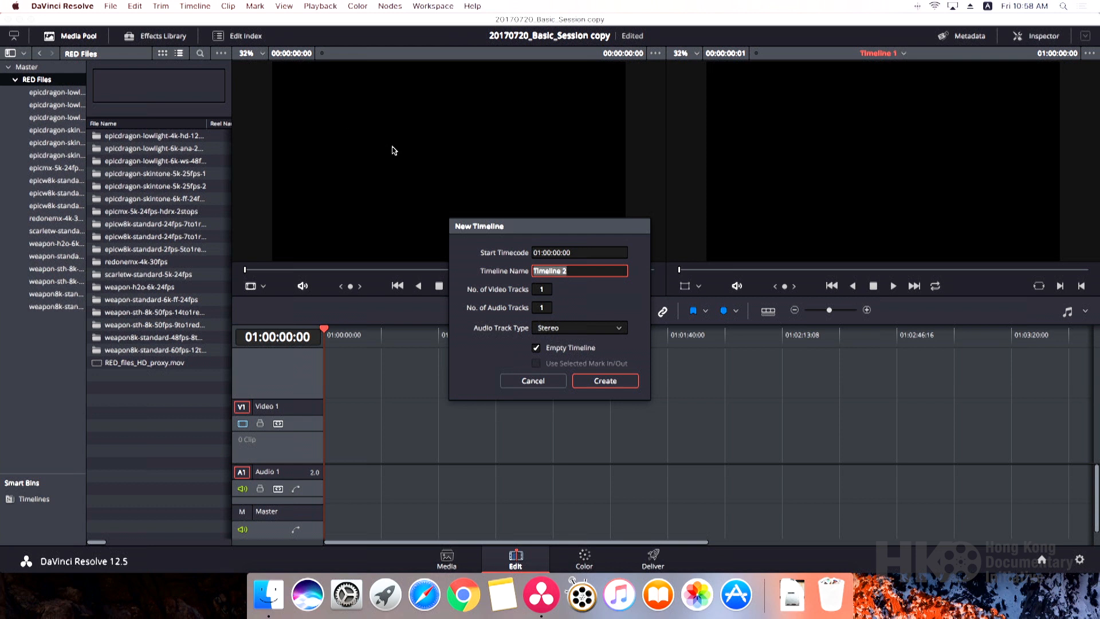
left_click_drag(579, 273, 531, 274)
type("RED FILES")
left_click(537, 350)
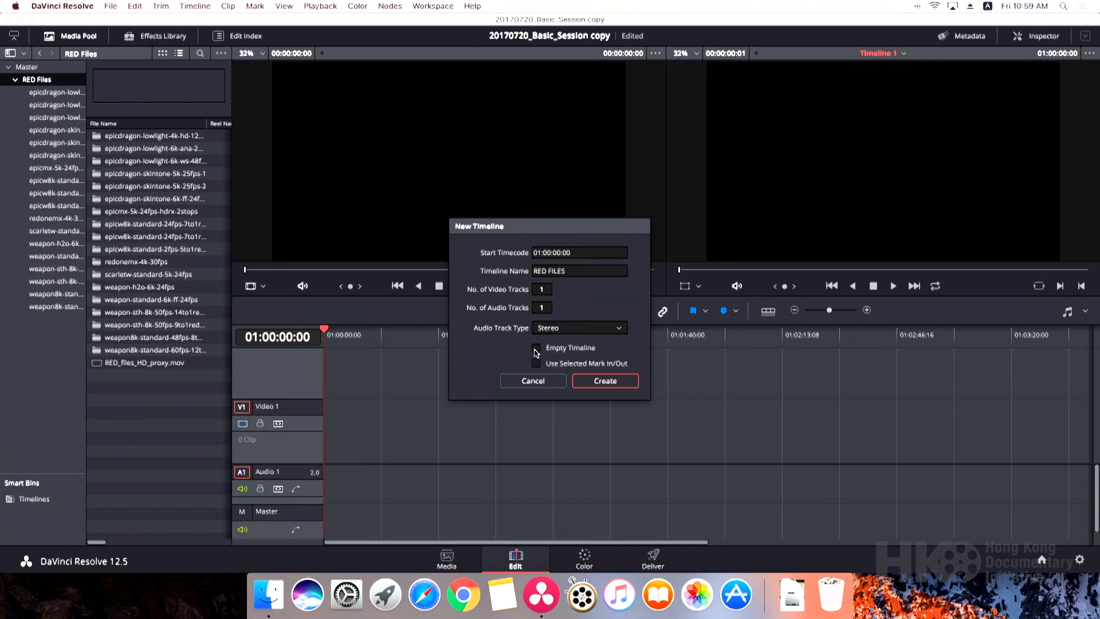
left_click(616, 380)
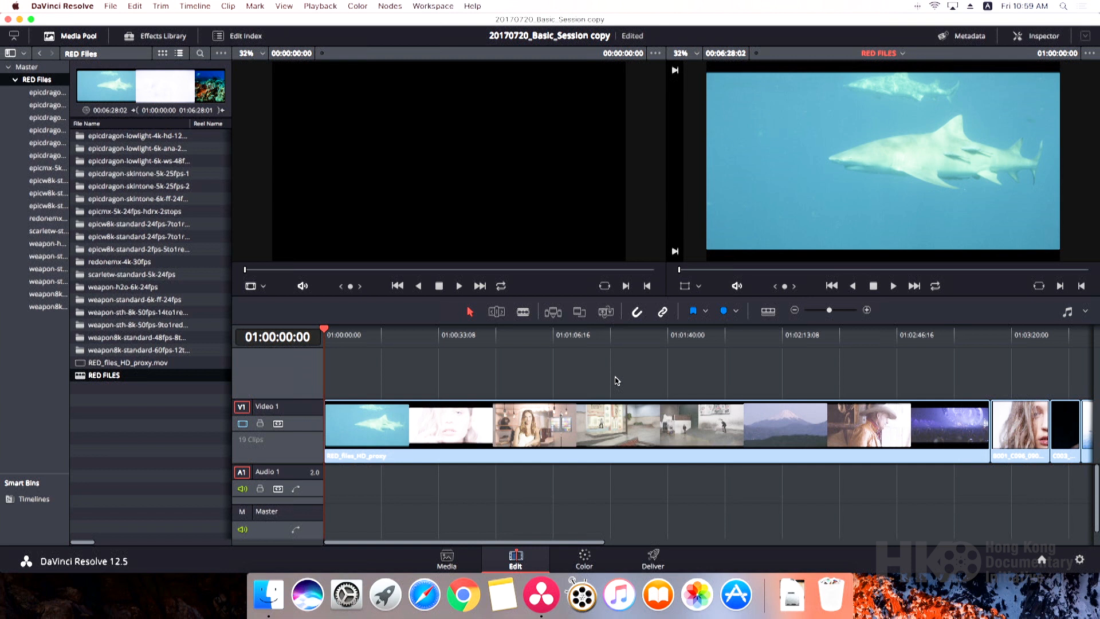
Step through the first edit points of the RED FILES timeline to check its clips
key("Down")
key("Down")
key("Down")
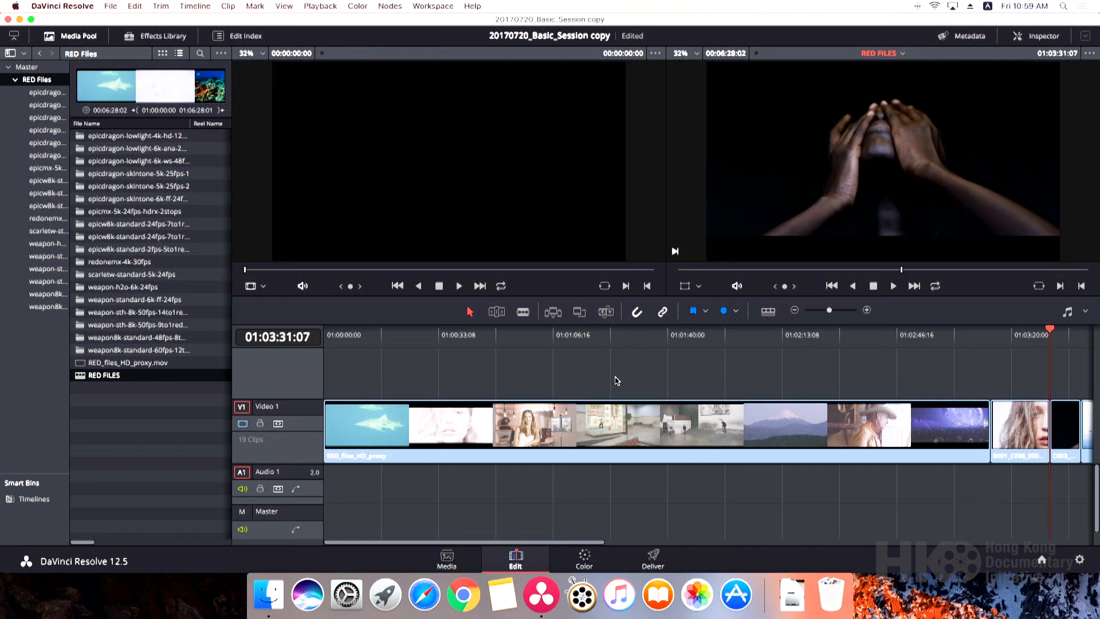
key("Up")
Switch to the Color page and step forward through the RED FILES timeline to clip 08
left_click(571, 559)
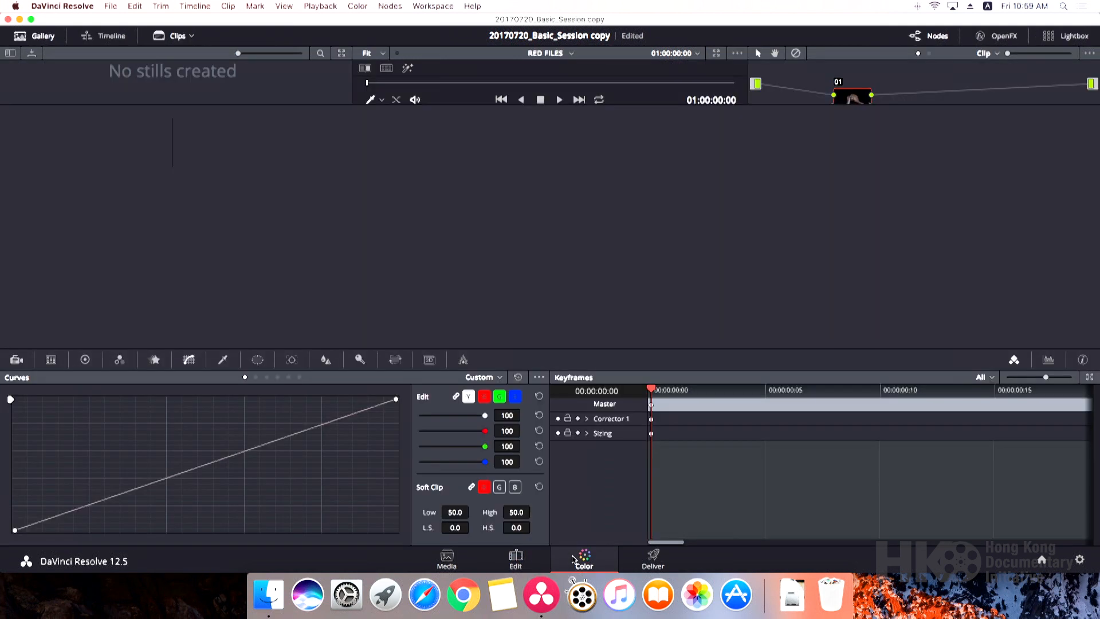
key("Down")
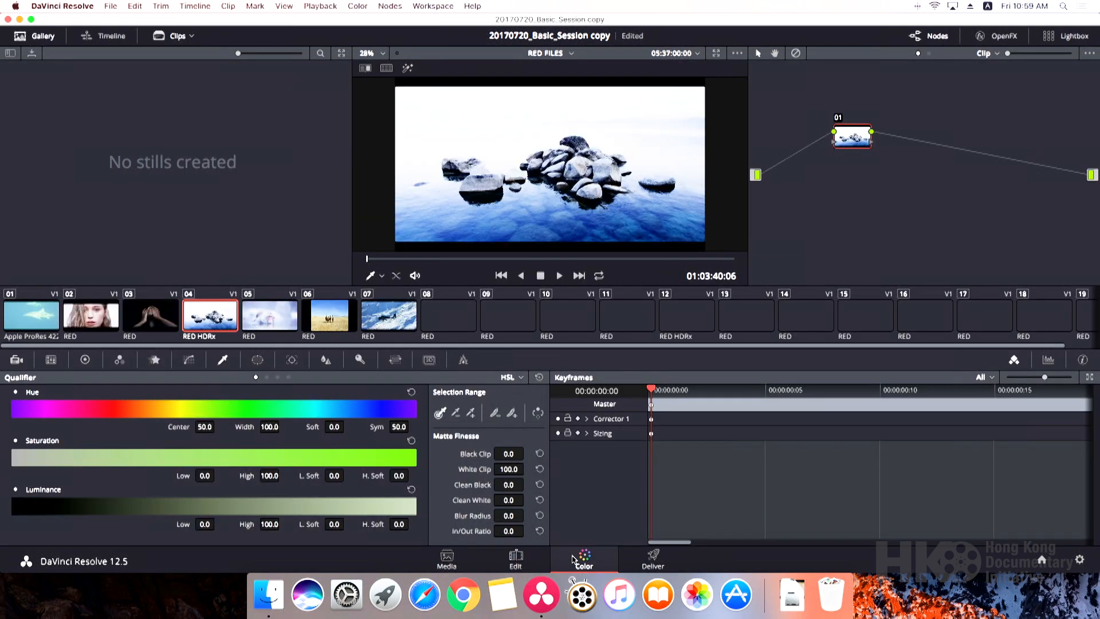
key("Down")
key("Down")
key("Down")
key("Down")
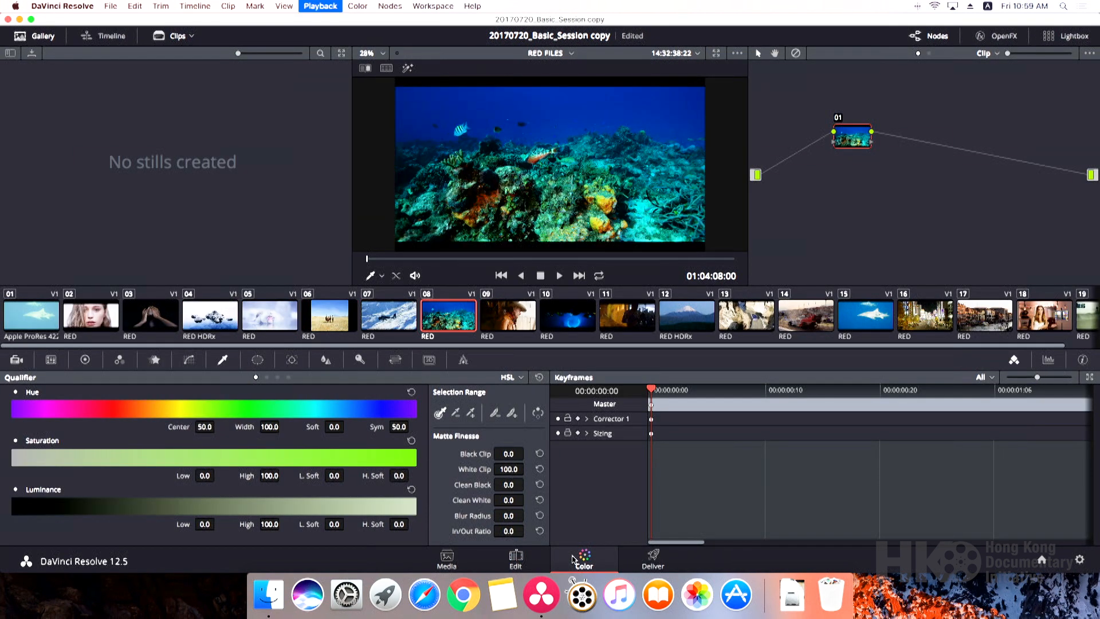
Go to clip 10 on the Color page and view its clip details
key("Down")
key("Down")
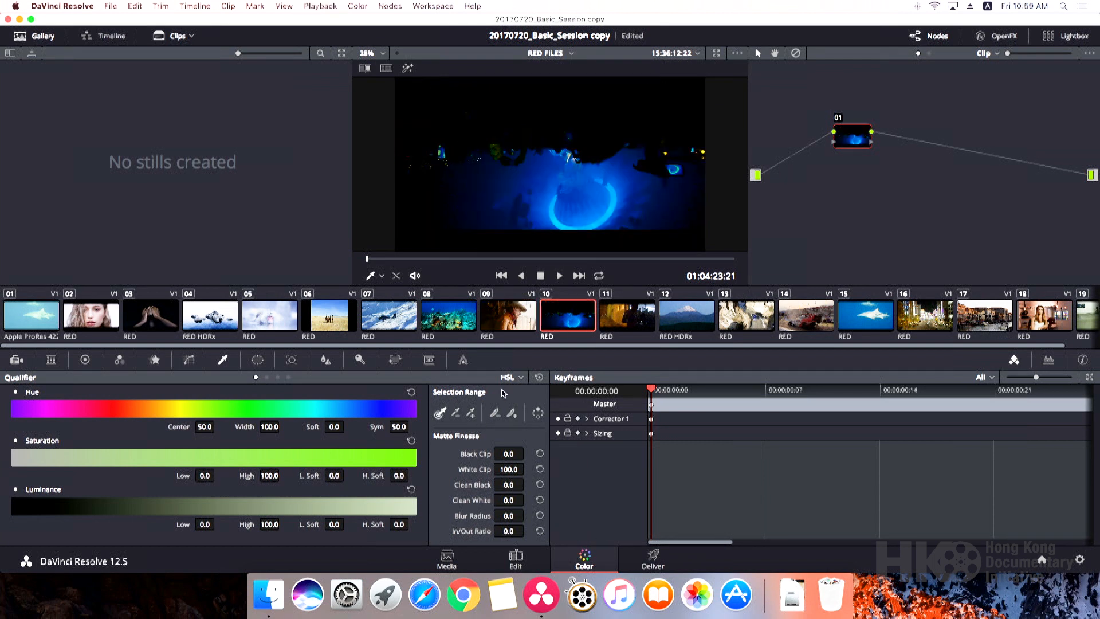
right_click(553, 323)
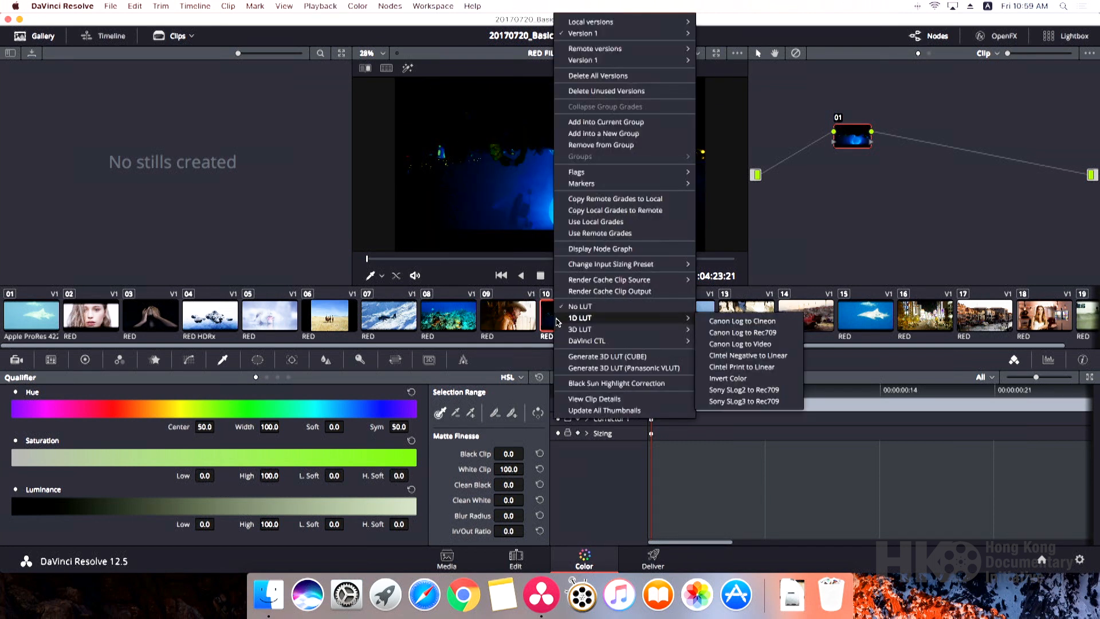
left_click(587, 399)
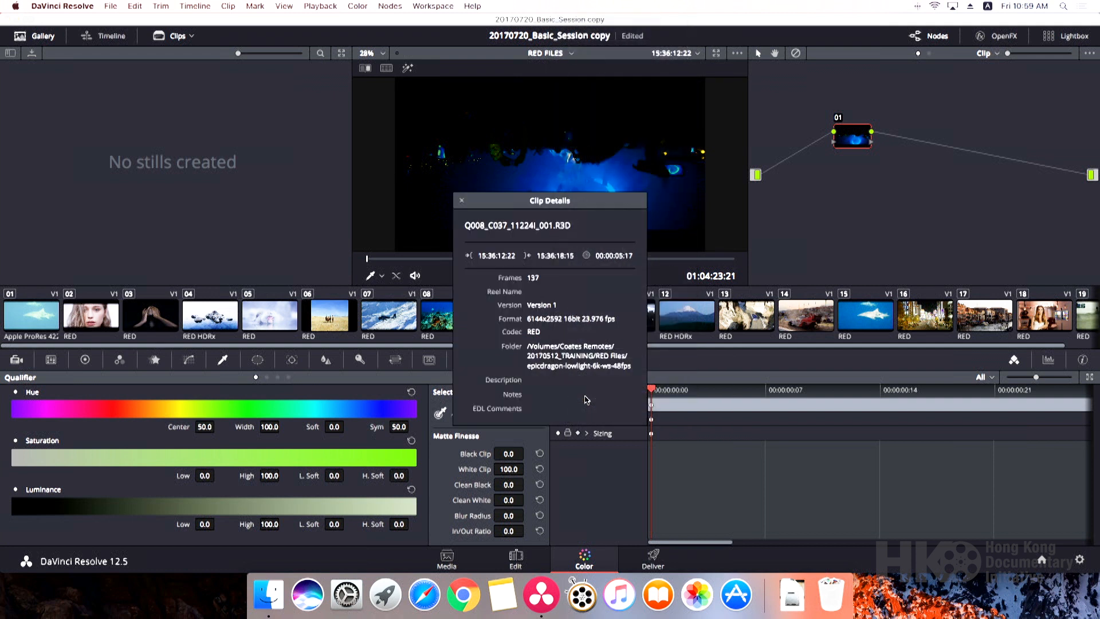
left_click_drag(496, 203, 887, 214)
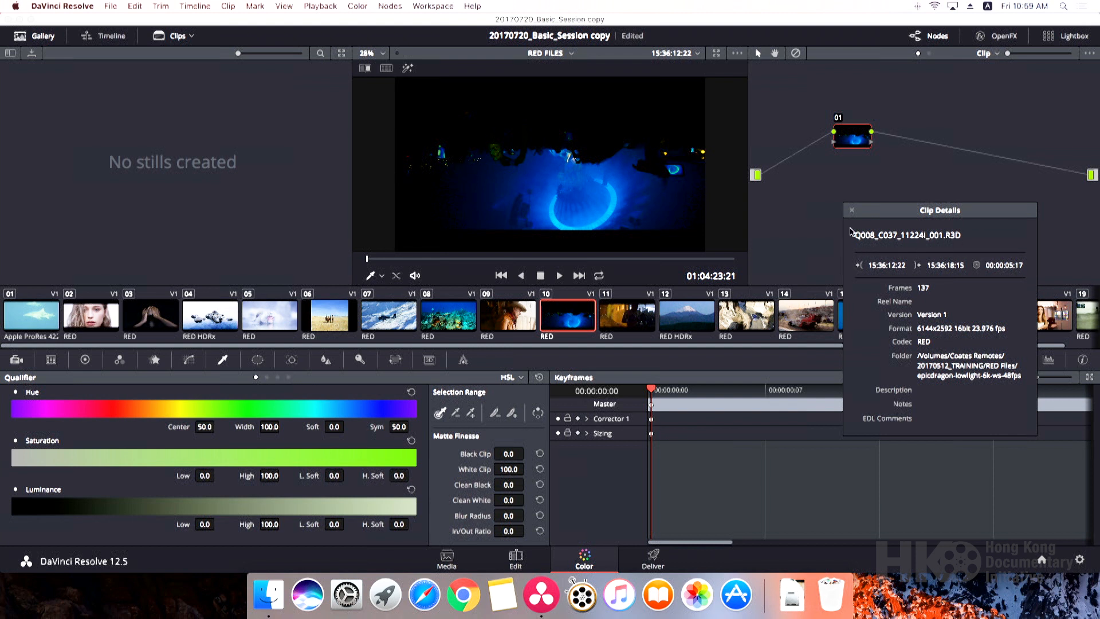
left_click(852, 210)
Step back through the RED FILES clips to clip 05 and forward again to clip 18 to review them
key("Up")
key("Up")
key("Up")
key("Up")
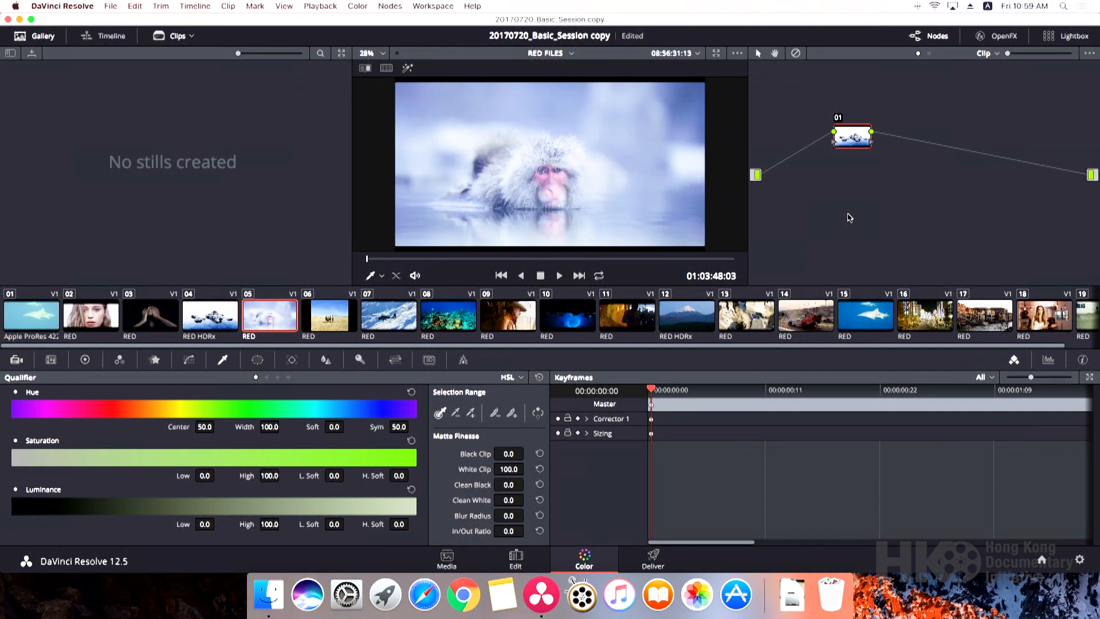
key("Down")
key("Down")
key("Down")
key("Down")
key("Down")
key("Down")
key("Down")
key("Down")
key("Down")
key("Down")
key("Down")
key("Down")
key("Down")
key("Down")
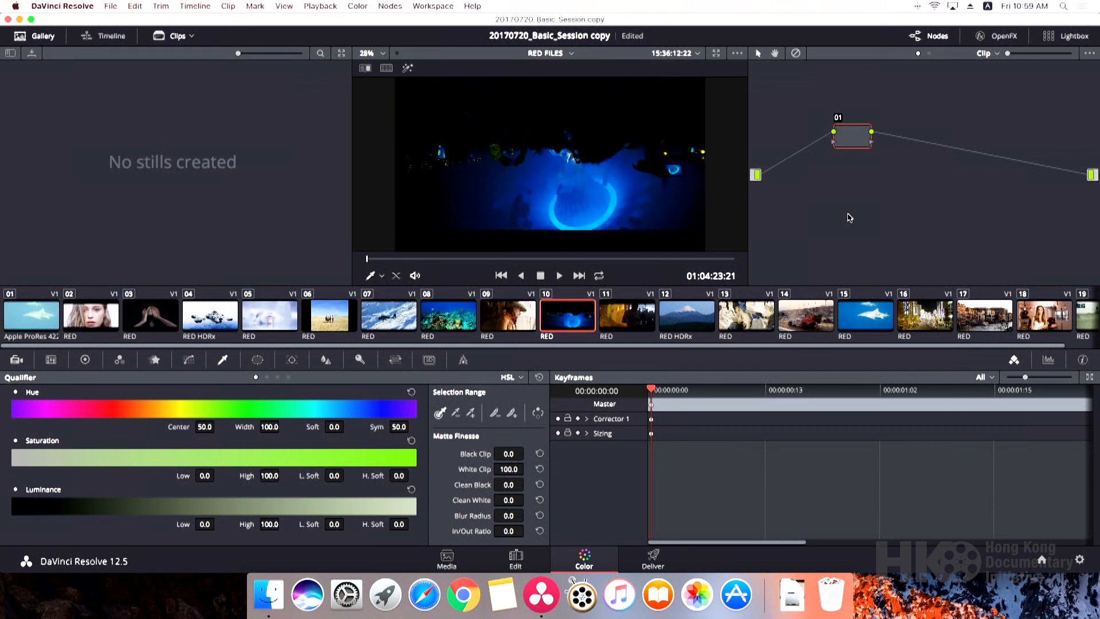
key("Down")
key("Up")
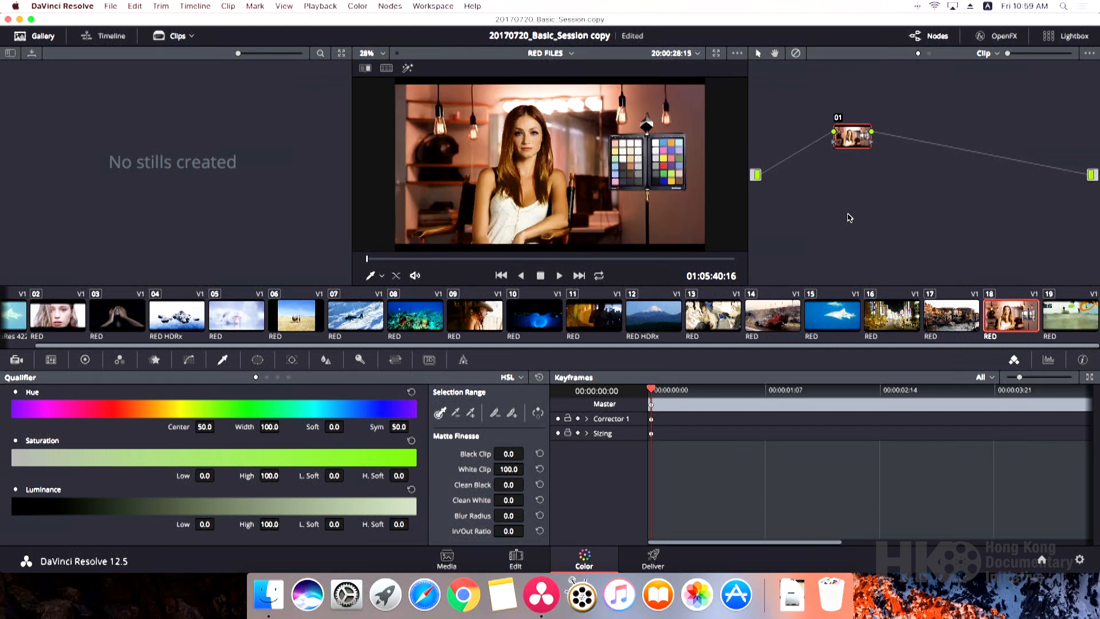
Save the project and review the Auto Save options in the project settings without changing them
key("super+s")
left_click(1081, 560)
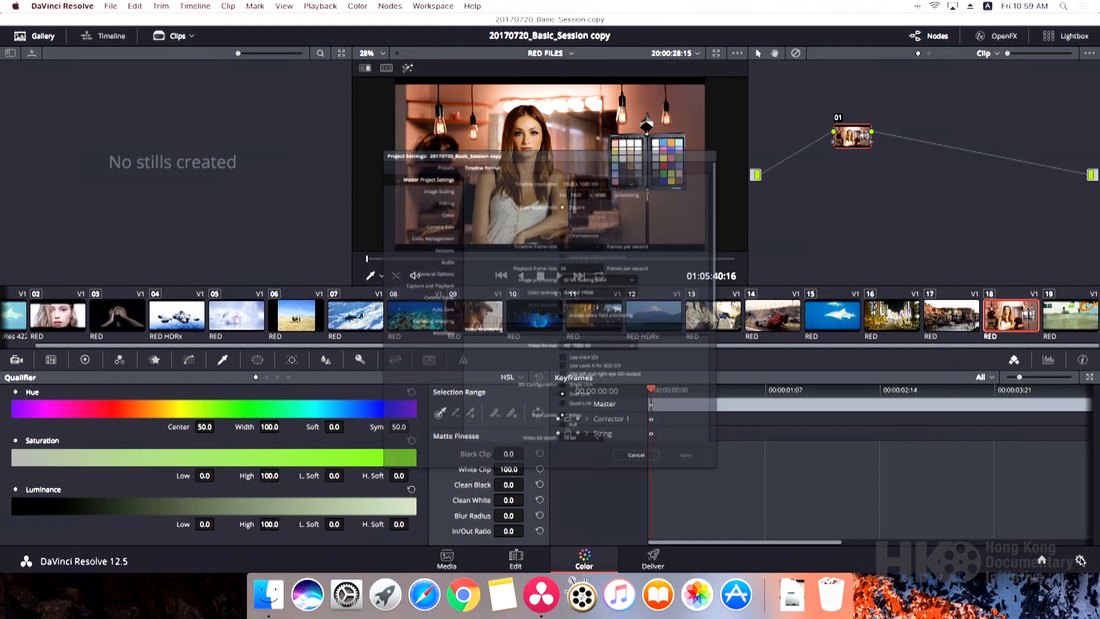
left_click(395, 311)
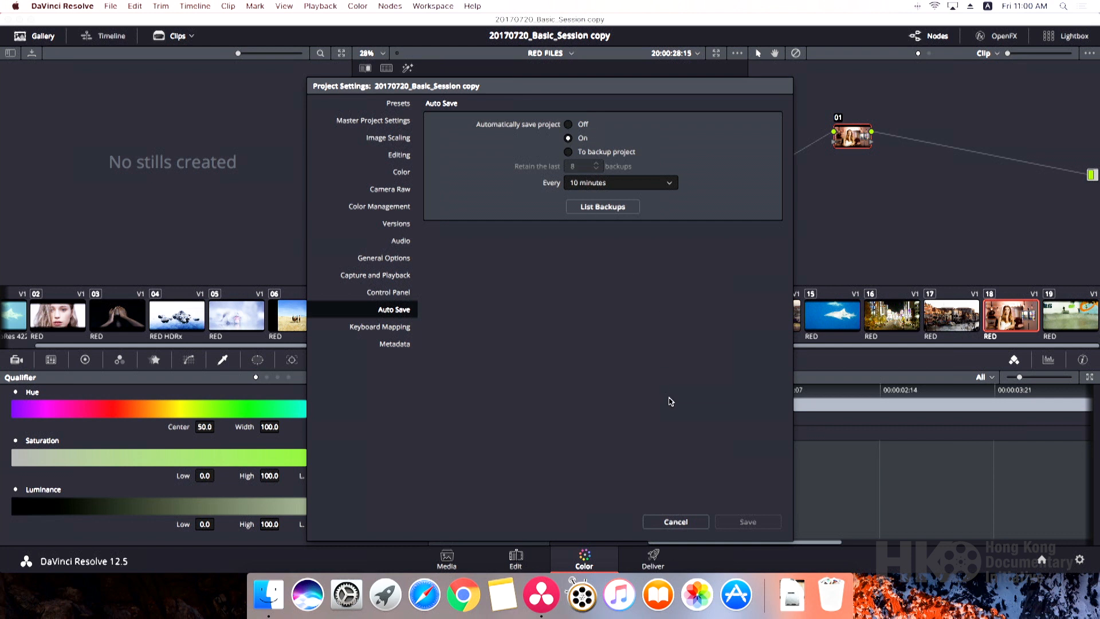
left_click(673, 521)
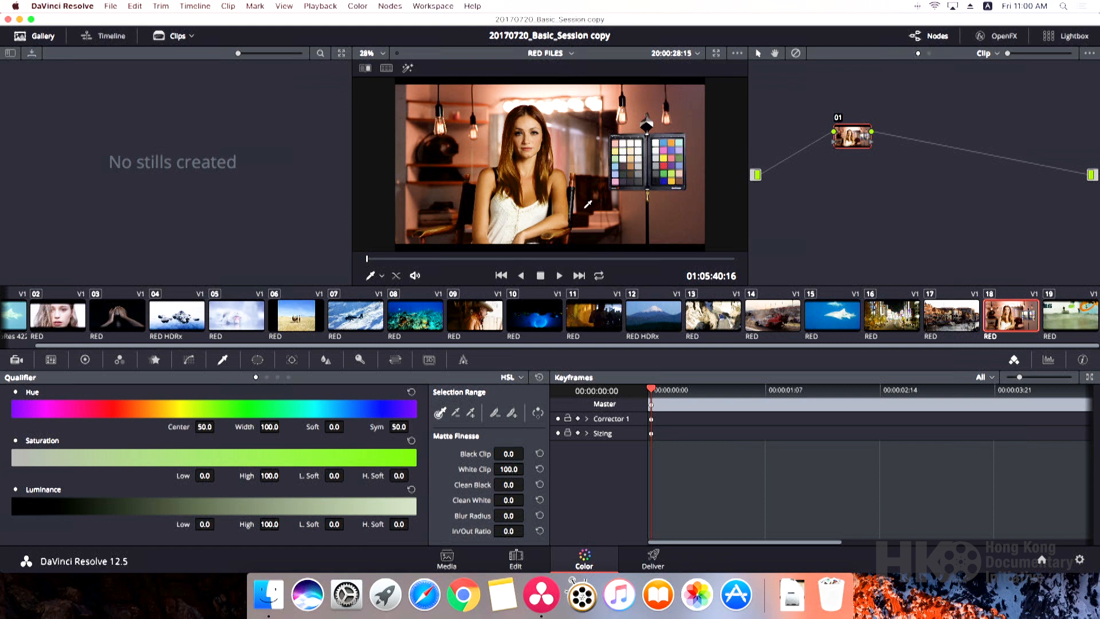
Set Auto Save to the To backup project option, look at the list of backups, and save the project settings
left_click(1080, 560)
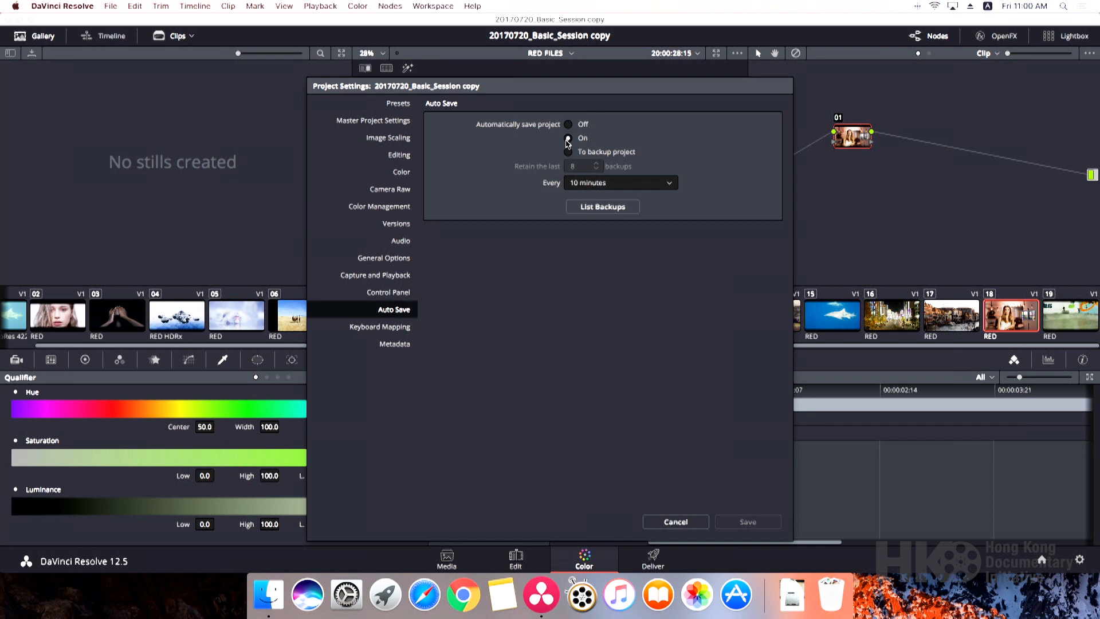
left_click(668, 183)
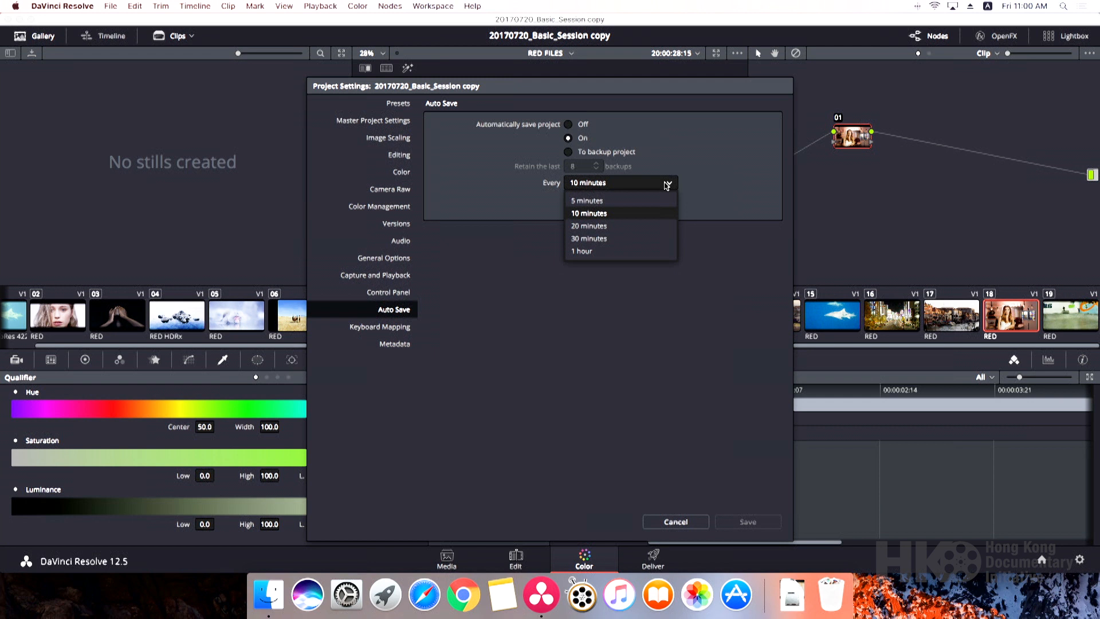
left_click(724, 189)
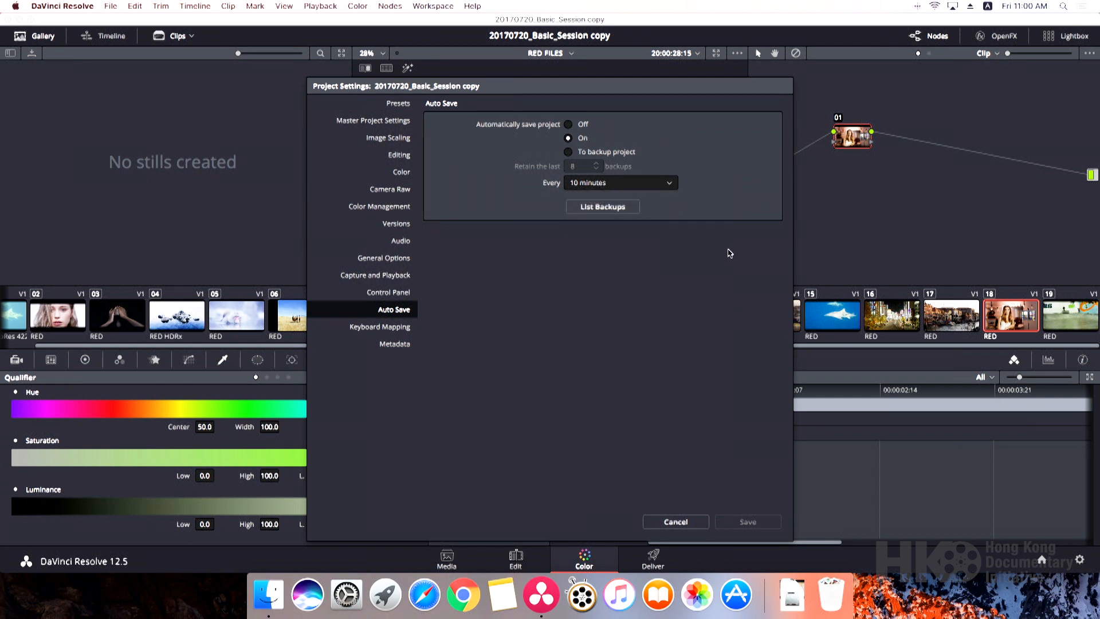
left_click(568, 153)
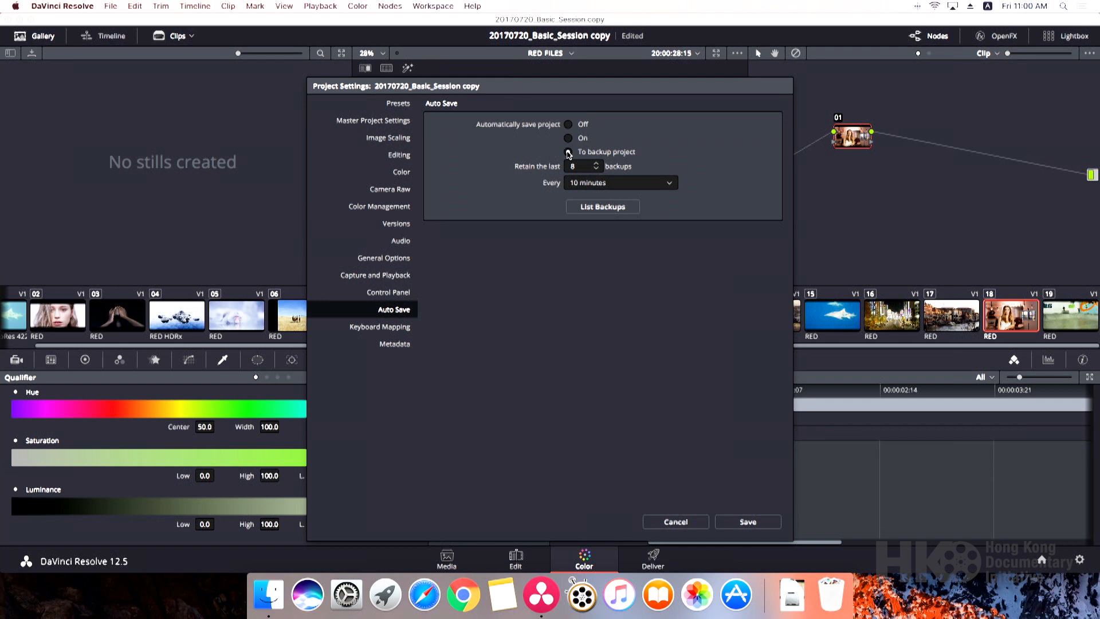
left_click(596, 210)
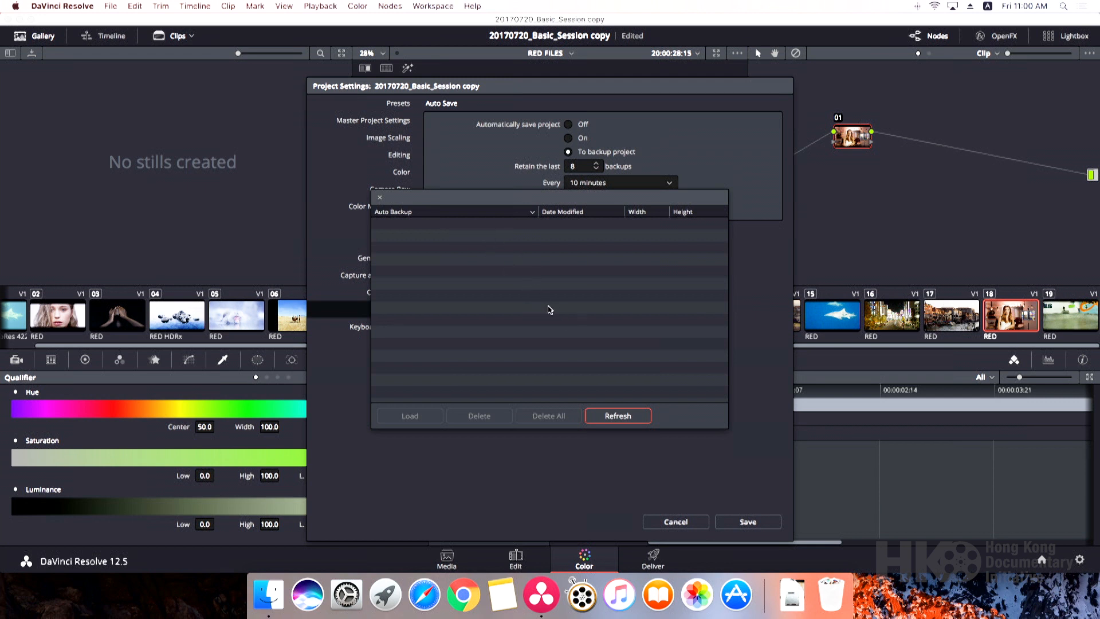
left_click(379, 199)
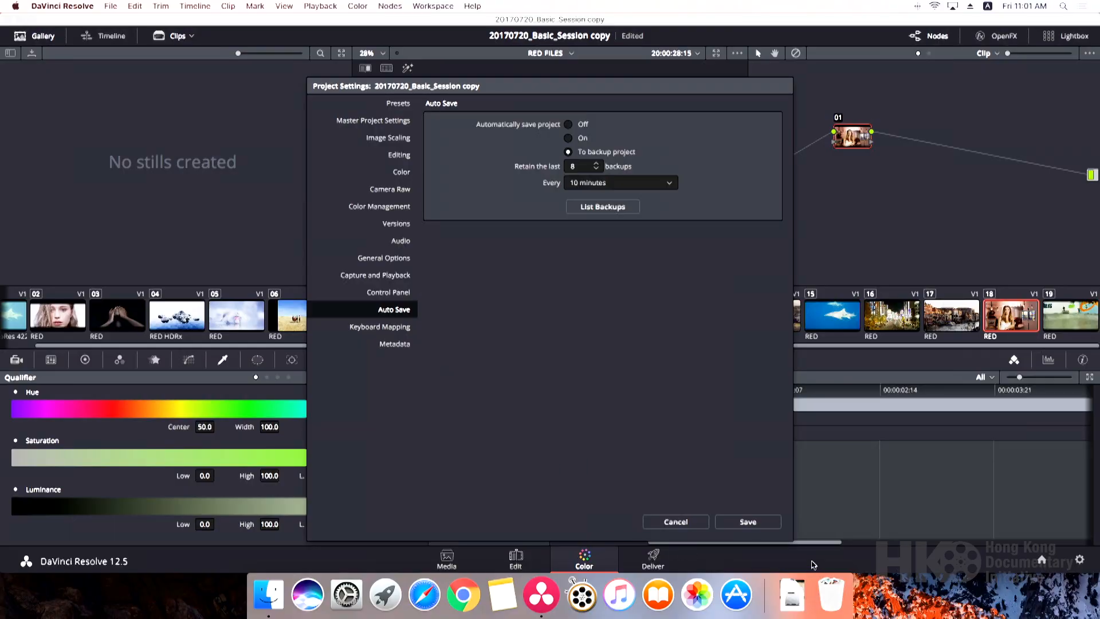
left_click(777, 522)
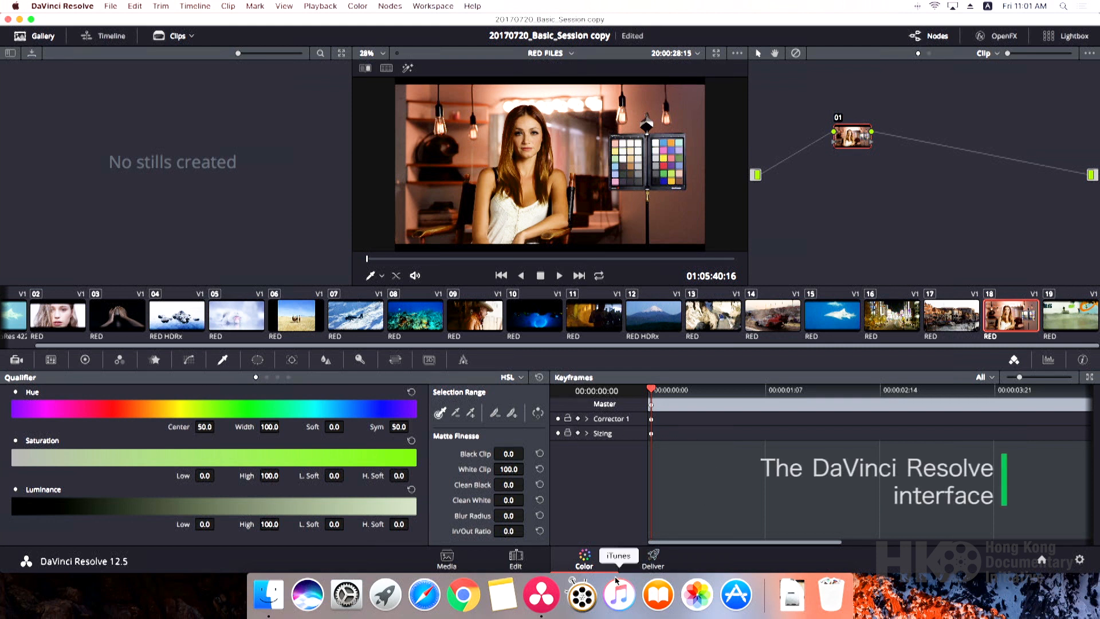
Examine the drives and folders in the Media page's media storage, collapsing Coates Remotes and looking into the Macintosh HD Library folder
left_click(443, 559)
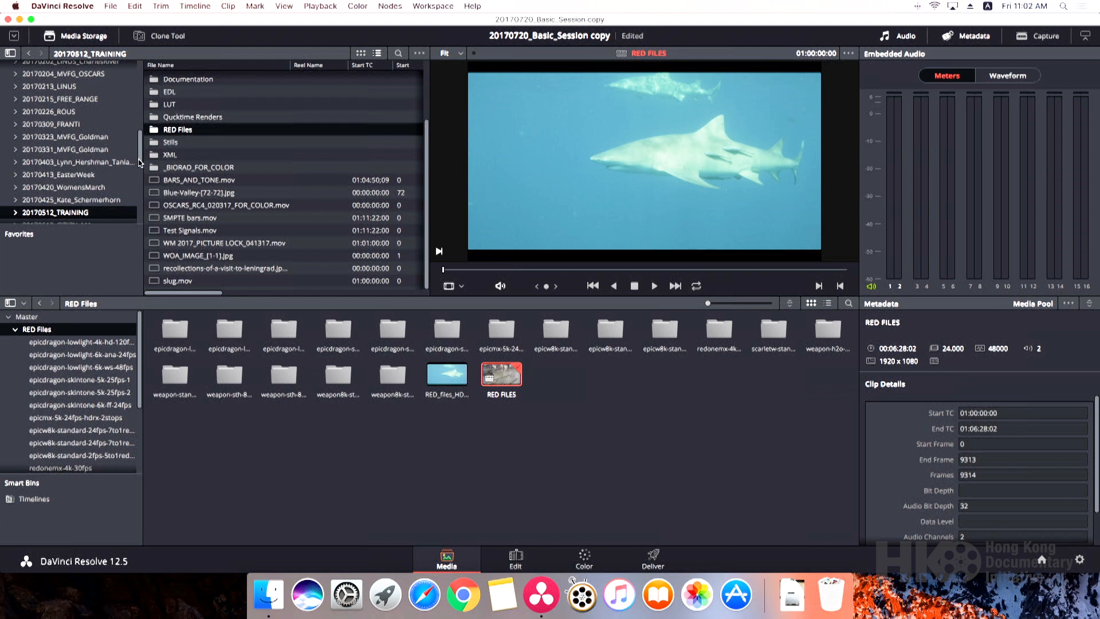
left_click_drag(139, 165, 135, 70)
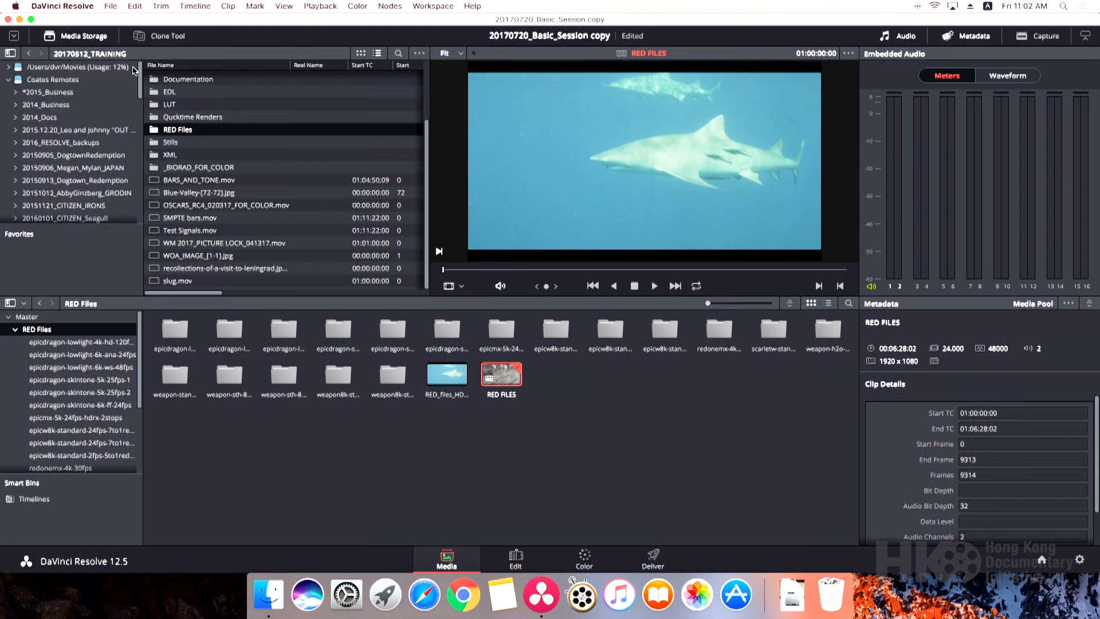
left_click(10, 81)
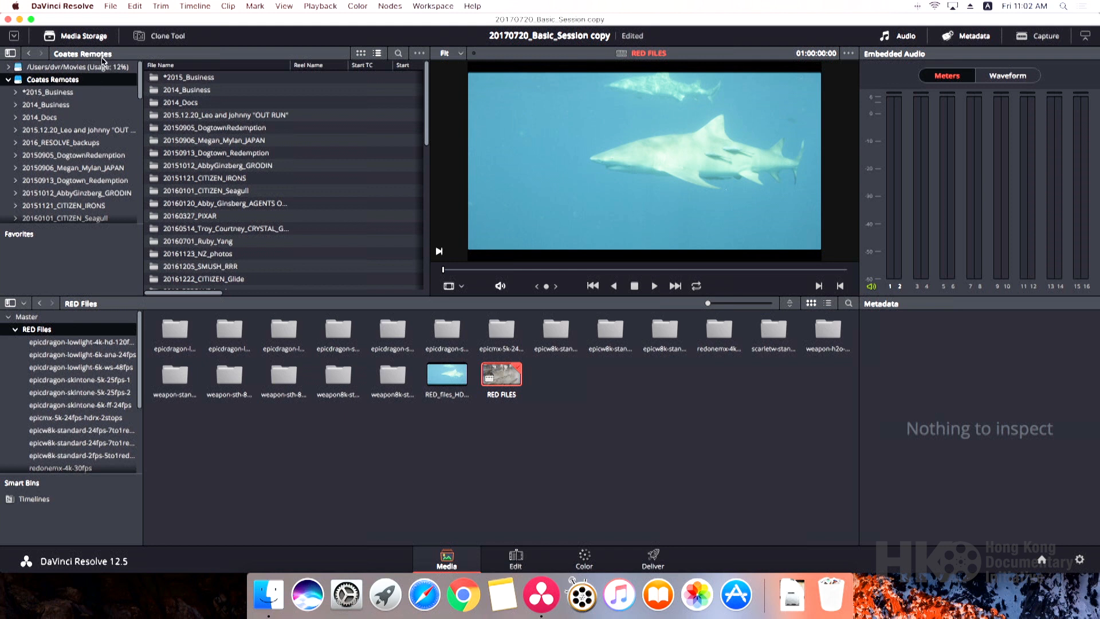
left_click(8, 80)
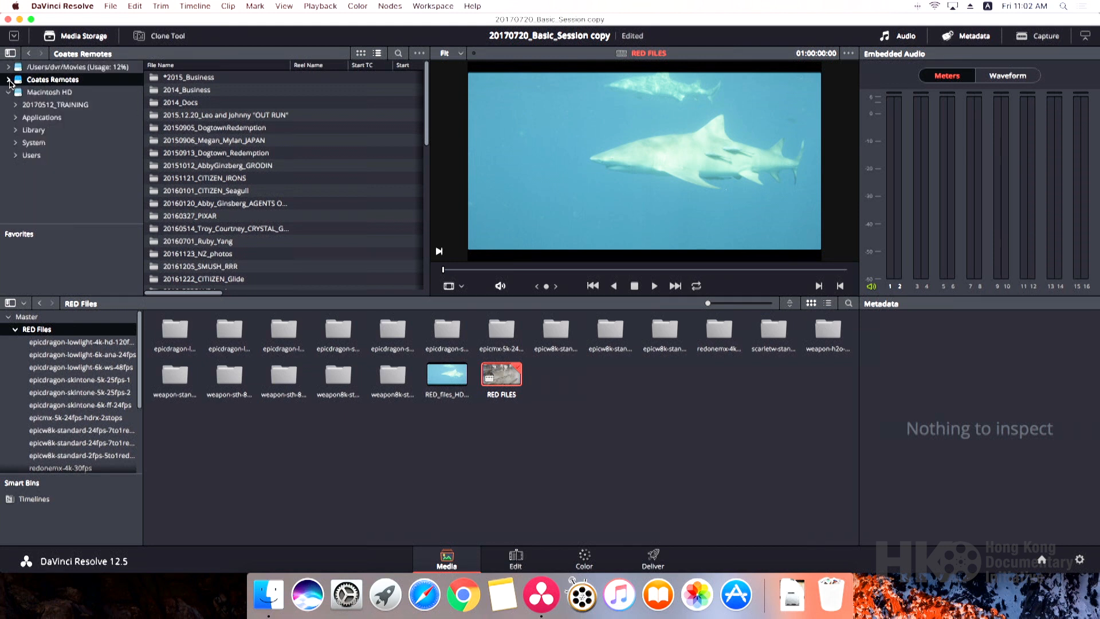
left_click(16, 130)
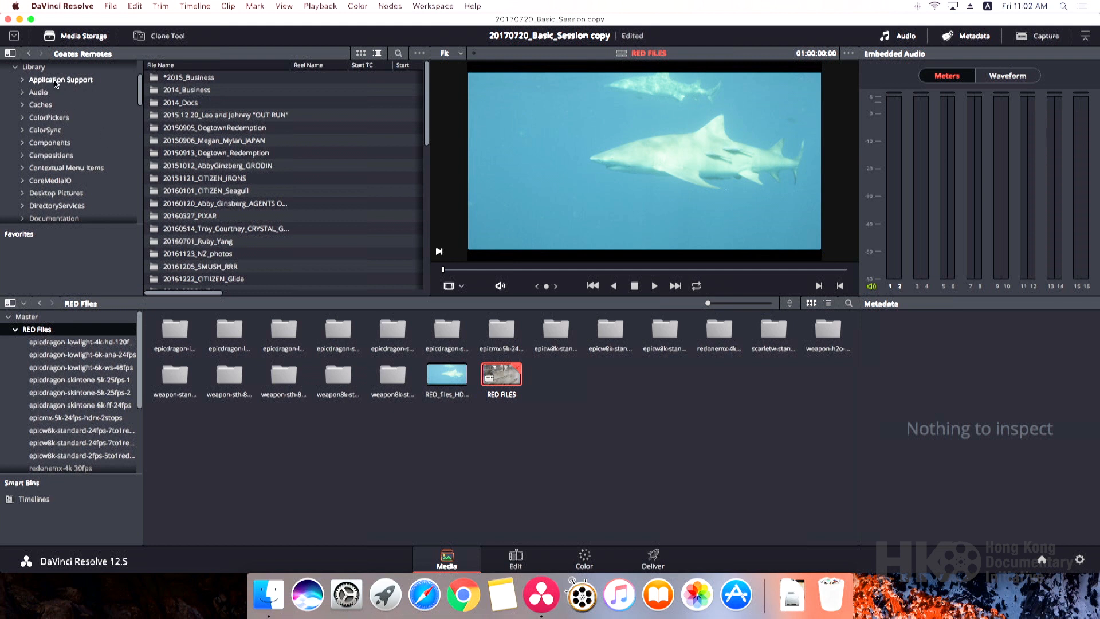
left_click(16, 68)
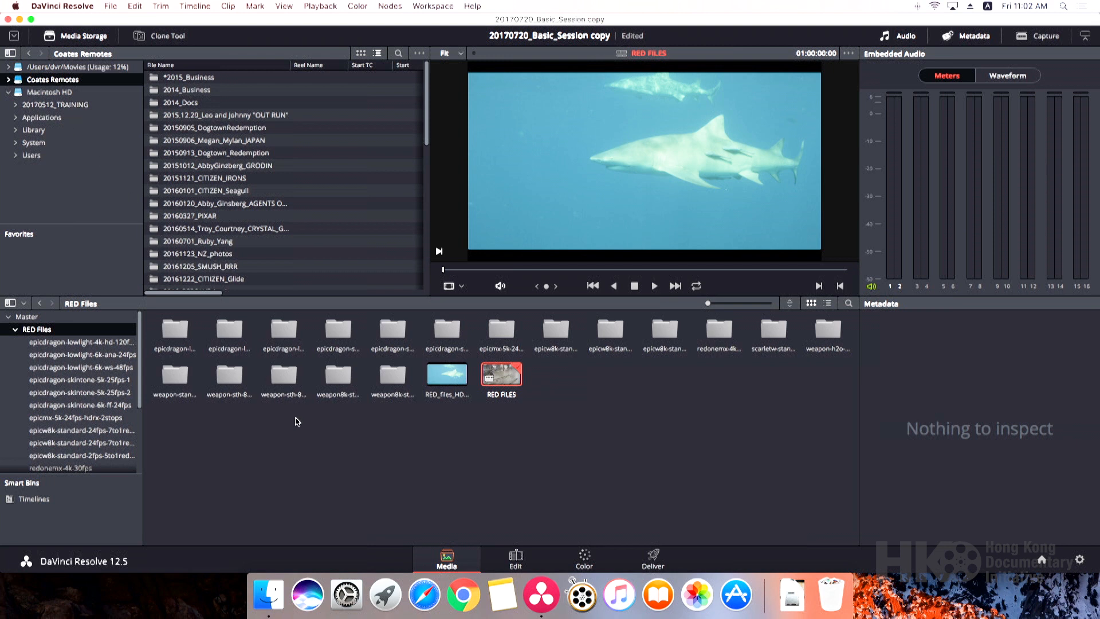
left_click(309, 505)
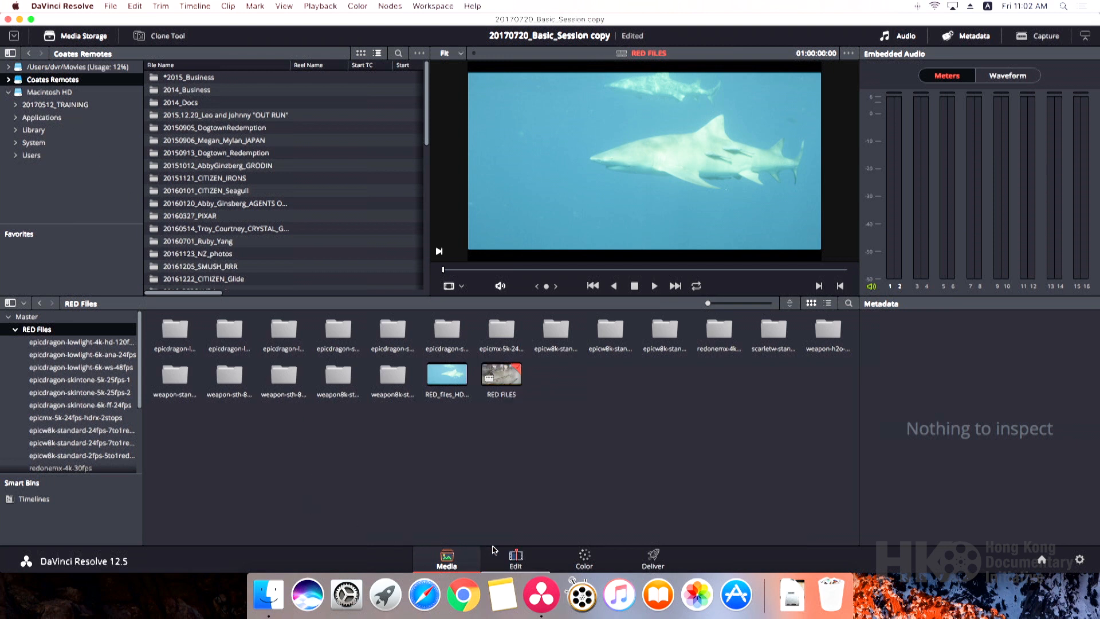
Open Timeline 1 on the Edit page from the Timelines smart bin and show the contents of the RED Files bin
left_click(522, 559)
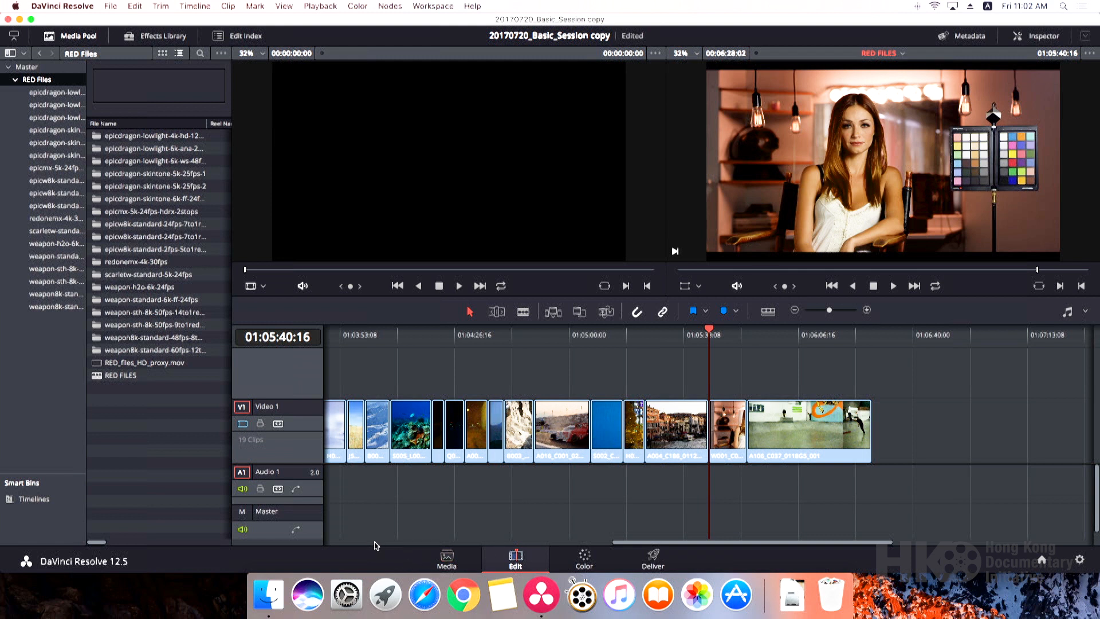
left_click(15, 504)
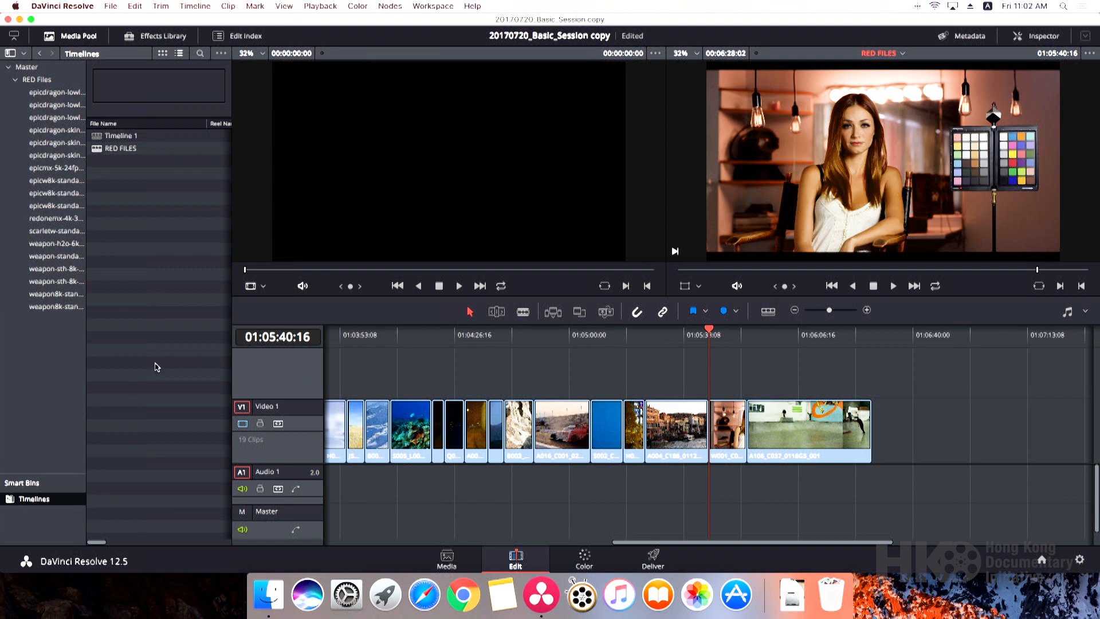
double_click(98, 137)
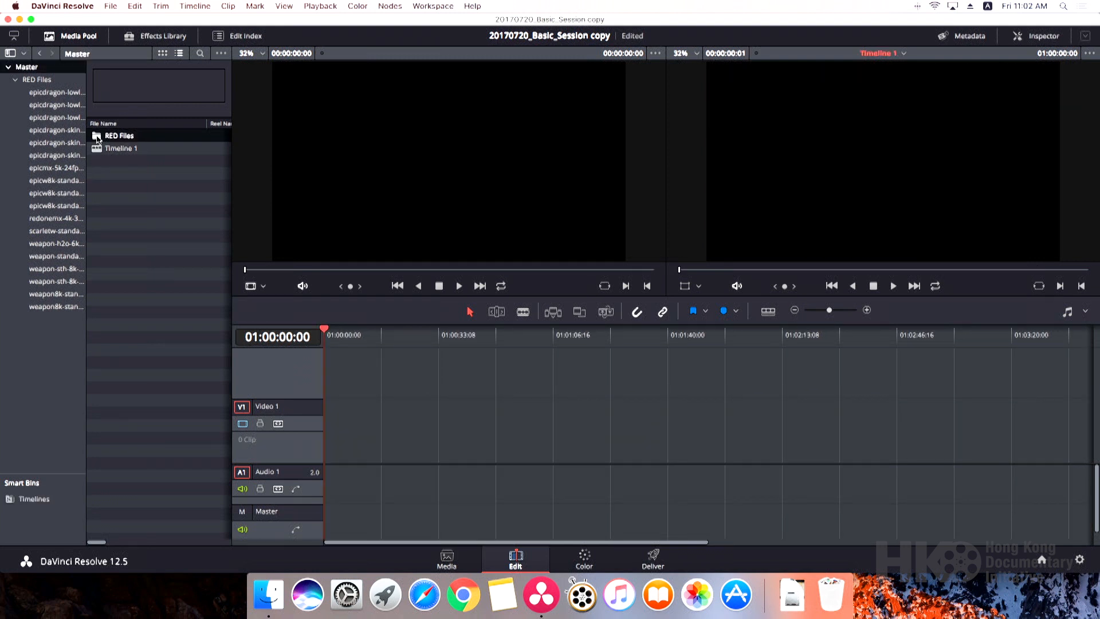
double_click(97, 136)
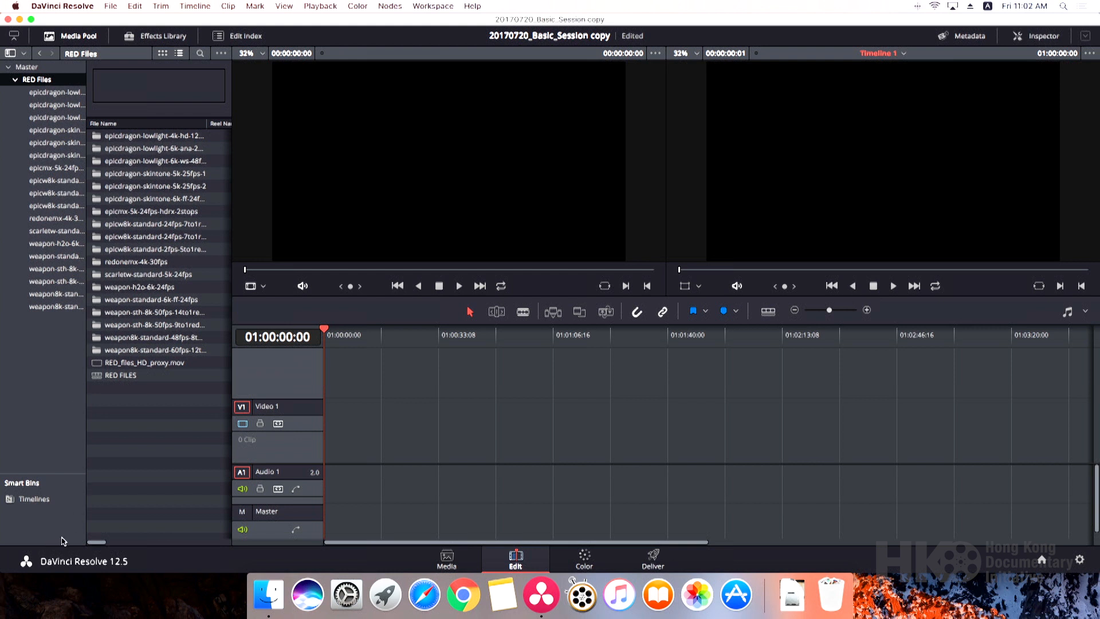
Reopen the RED FILES timeline from the Timelines smart bin
left_click(53, 500)
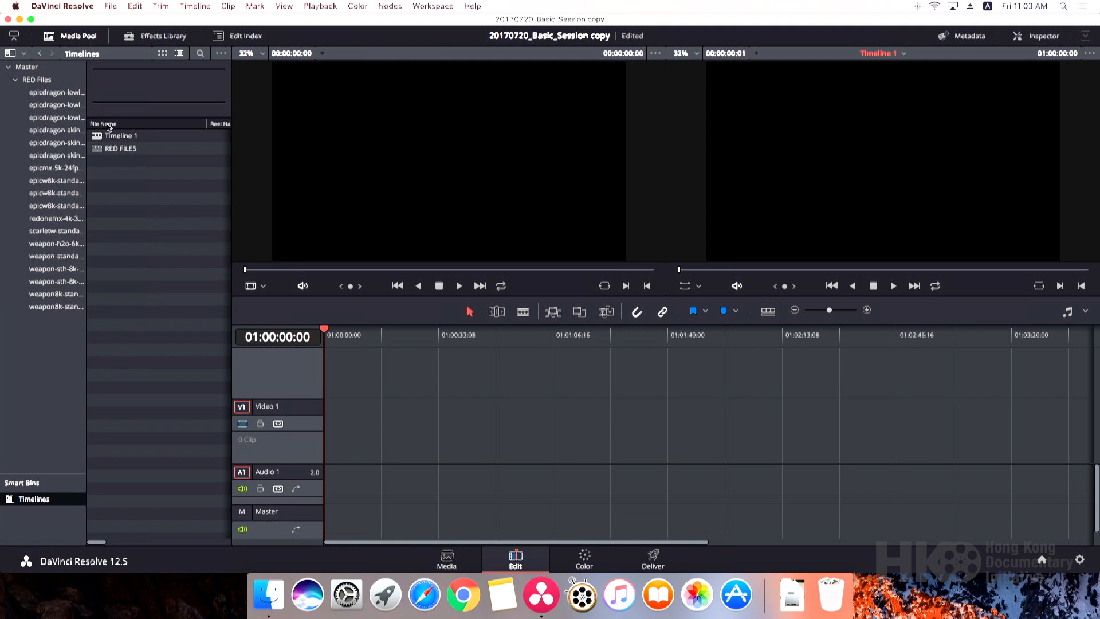
left_click(110, 147)
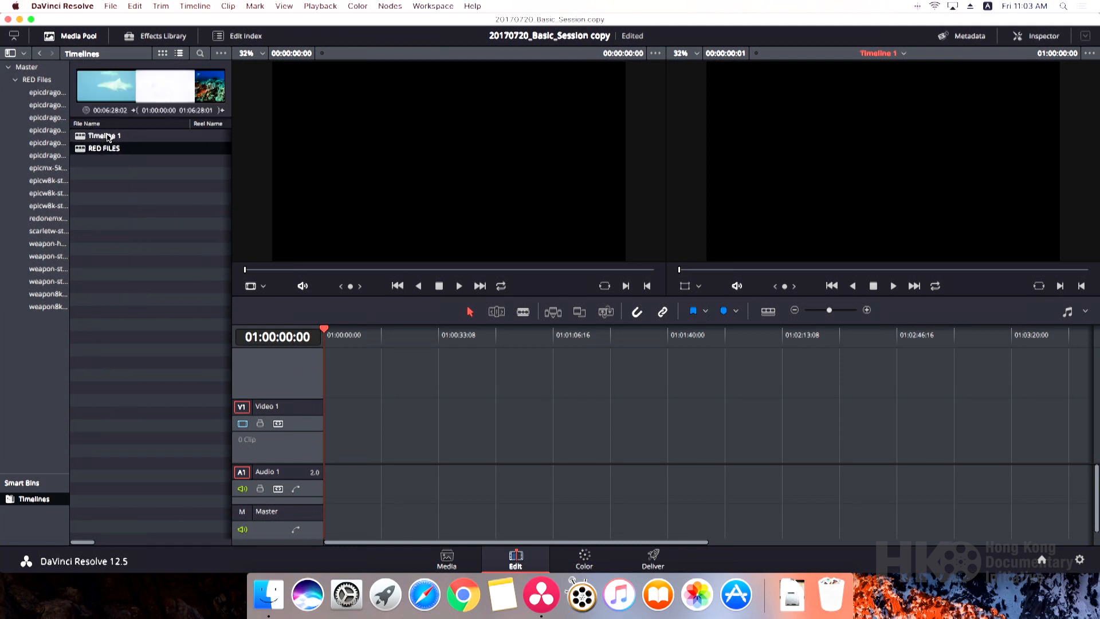
left_click(105, 136)
double_click(117, 150)
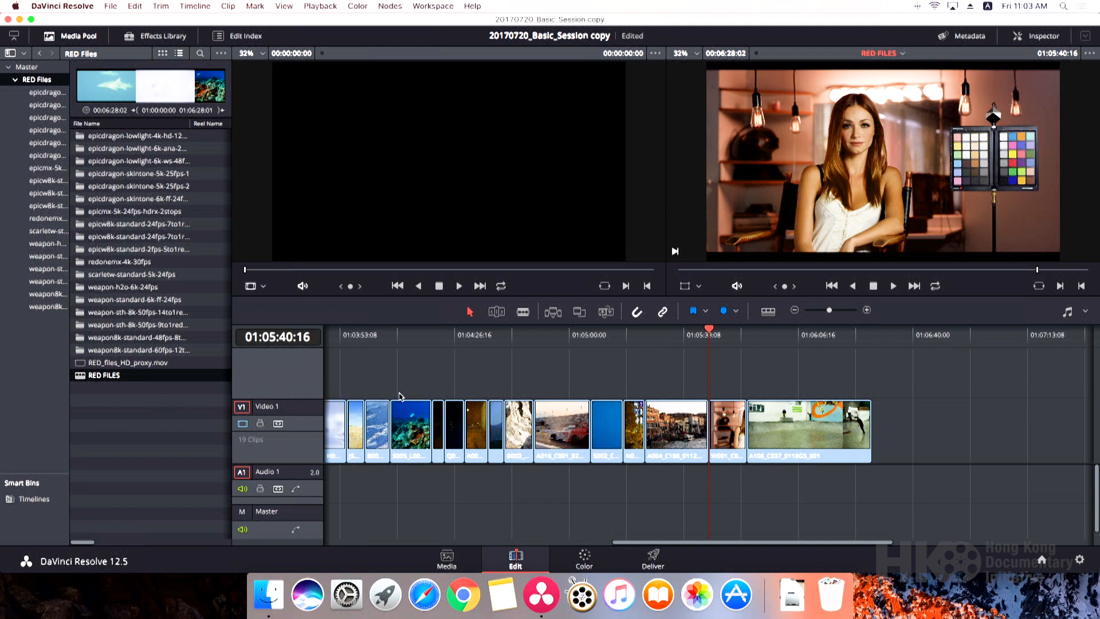
Step back through the RED FILES edit points to the clip of the four horse riders and show it on the Color page
key("Up")
key("Up")
key("Up")
key("Up")
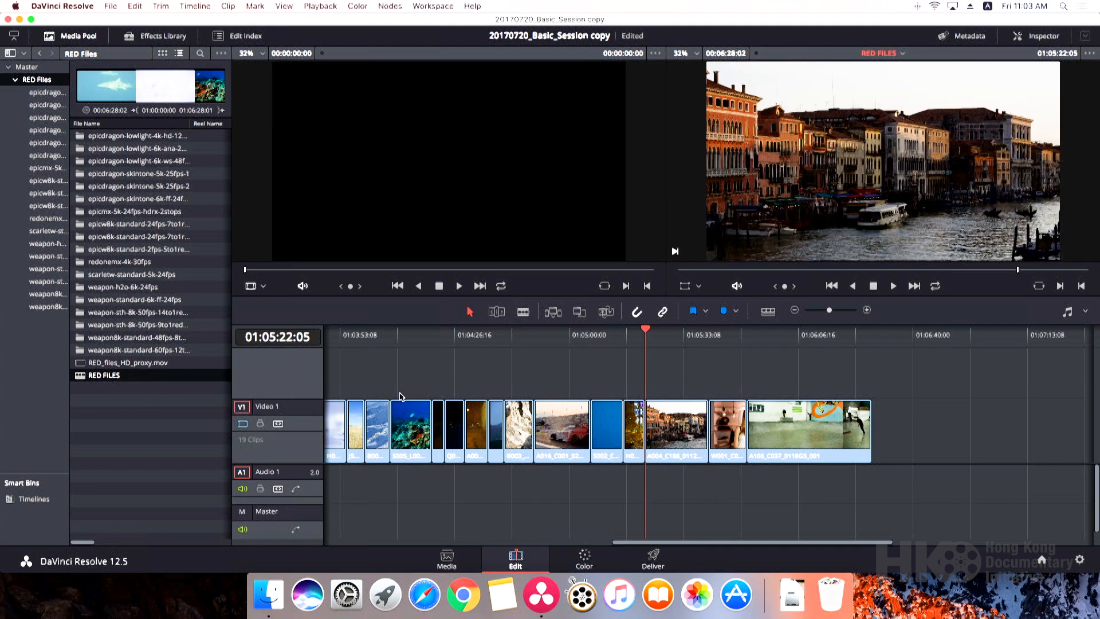
key("Up")
key("Up")
key("Up")
key("Up")
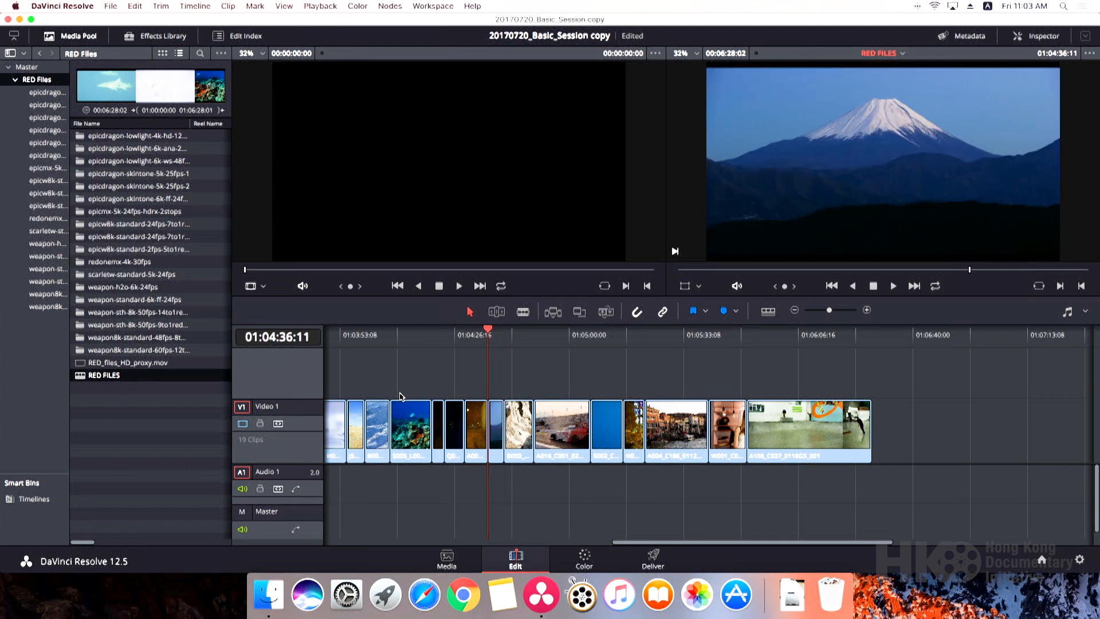
key("Up")
key("Up")
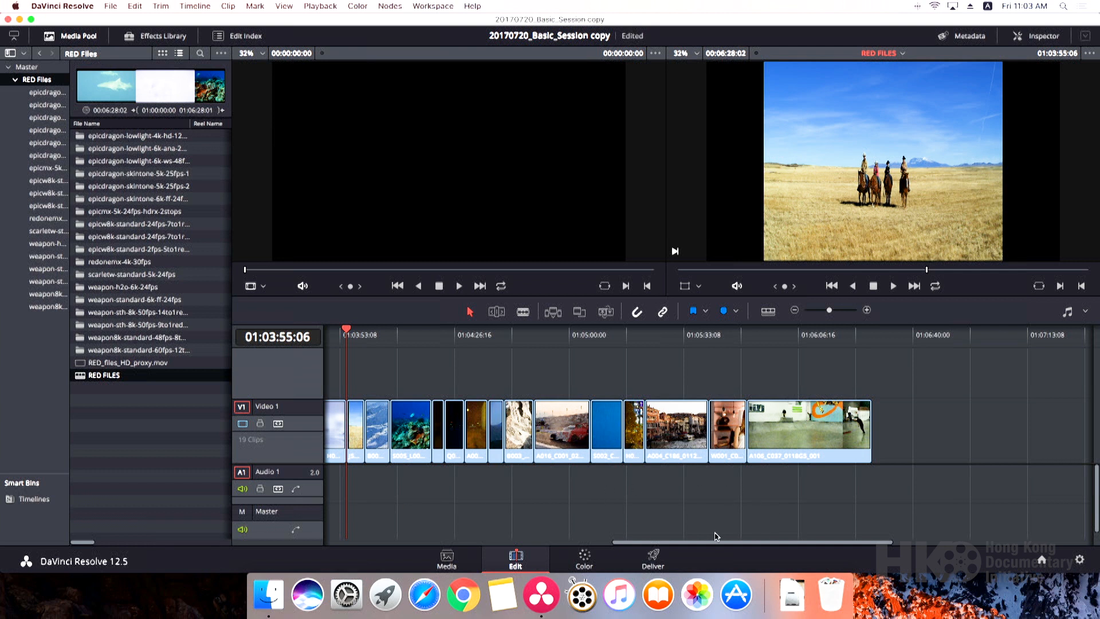
left_click(578, 559)
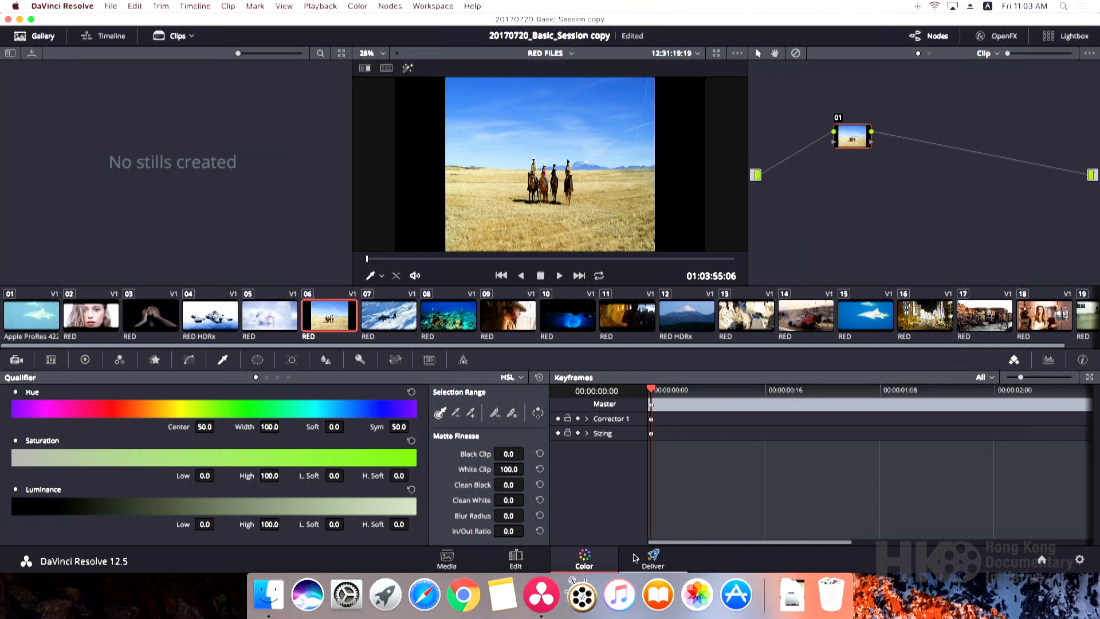
Look over the Deliver page with the RED FILES clips on its timeline and return to the Color page
left_click(670, 557)
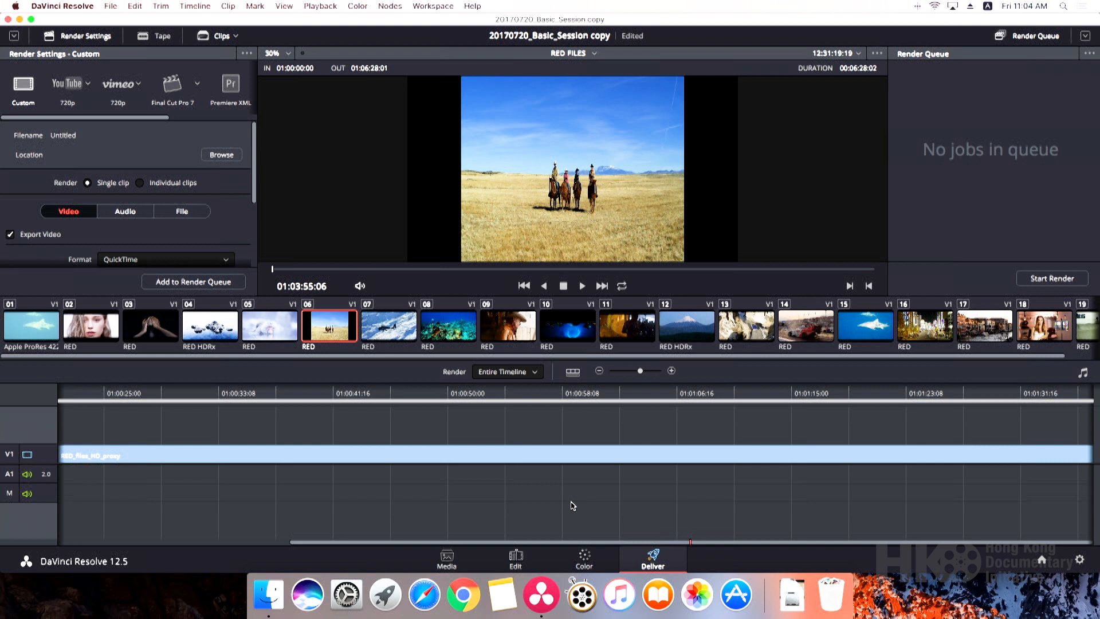
key("Up")
key("Down")
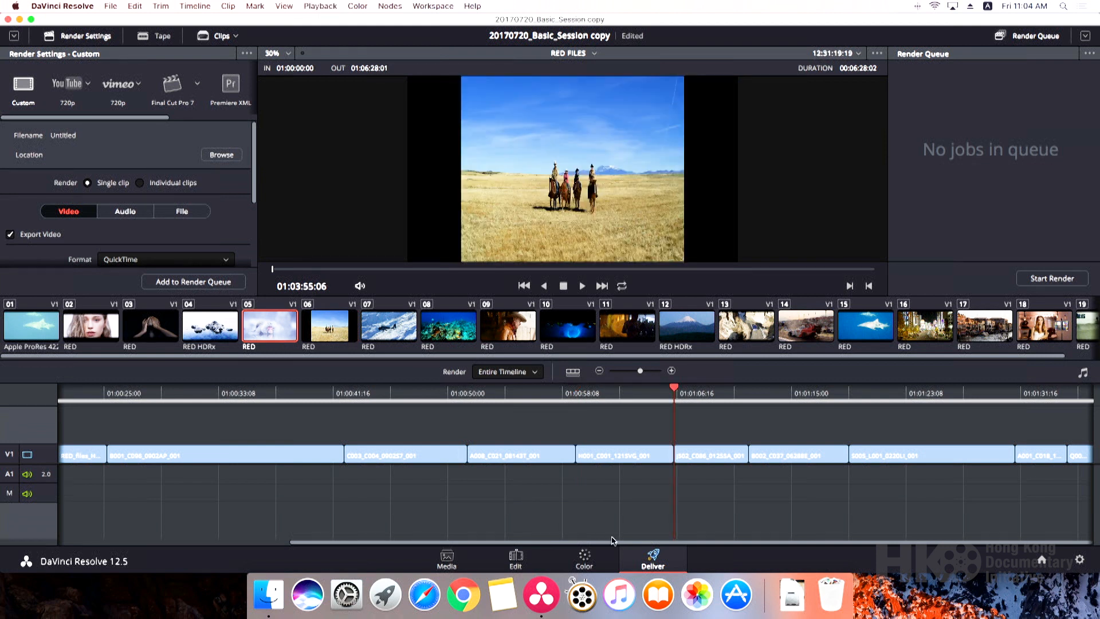
left_click(584, 559)
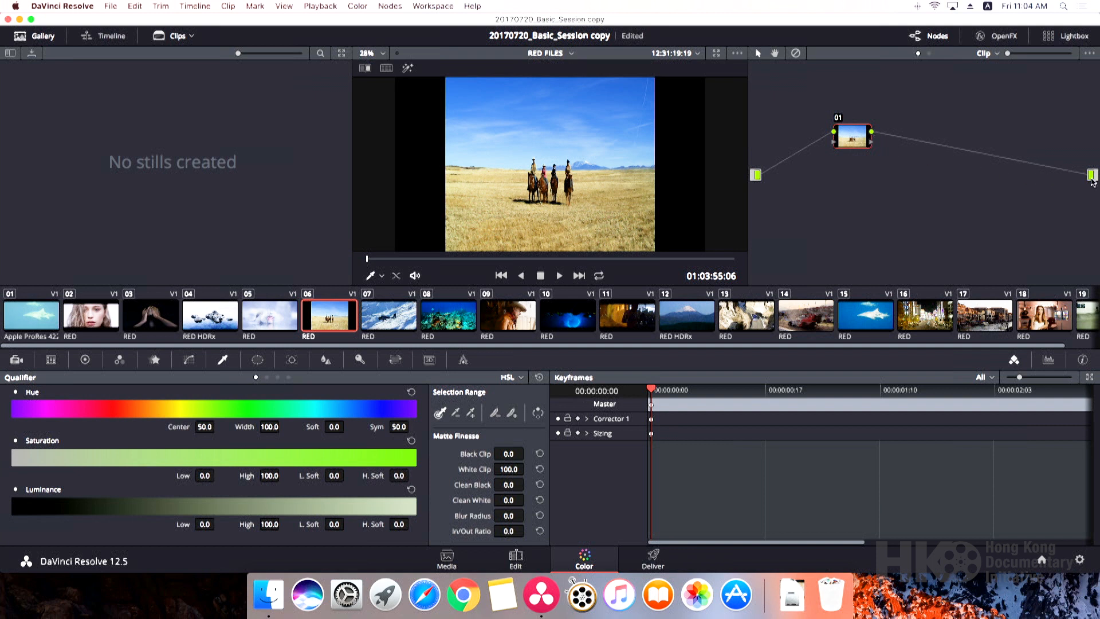
Remove the link between node 01 and the output in the node graph, and connect them again
left_click_drag(1094, 176, 1024, 170)
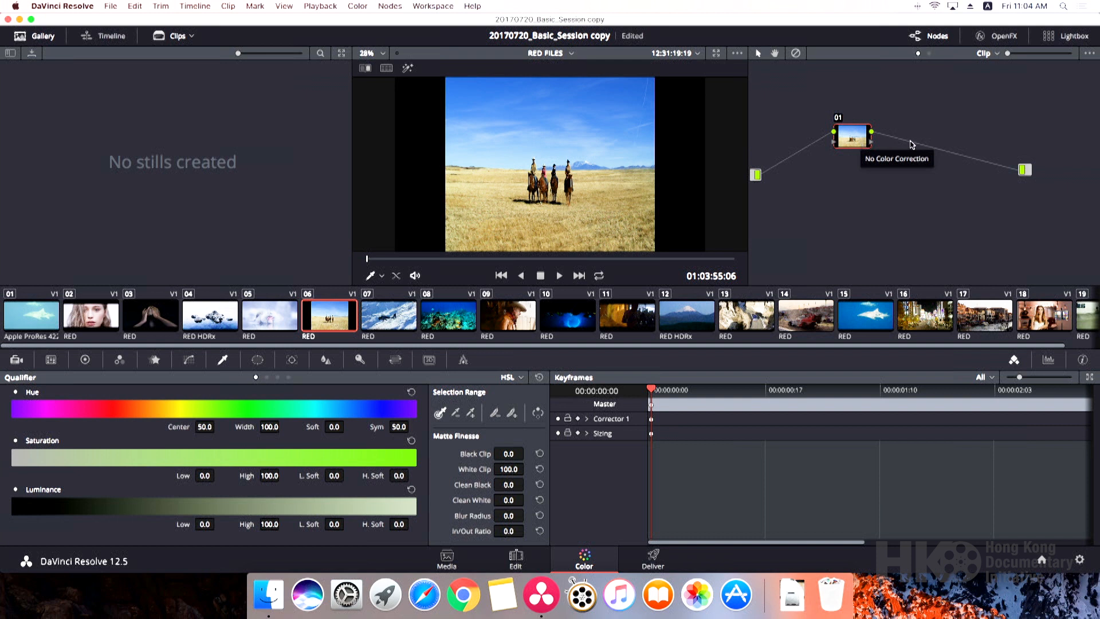
key("Delete")
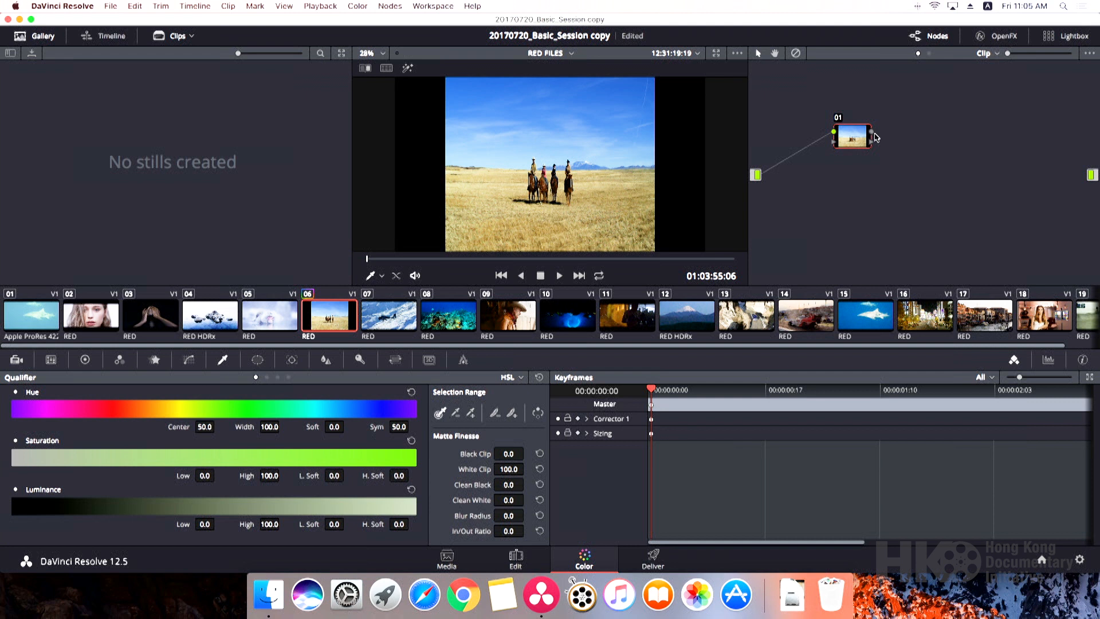
mouse_move(872, 135)
left_mouse_down()
mouse_move(903, 143)
mouse_move(874, 138)
left_mouse_up()
left_click_drag(873, 135, 1095, 178)
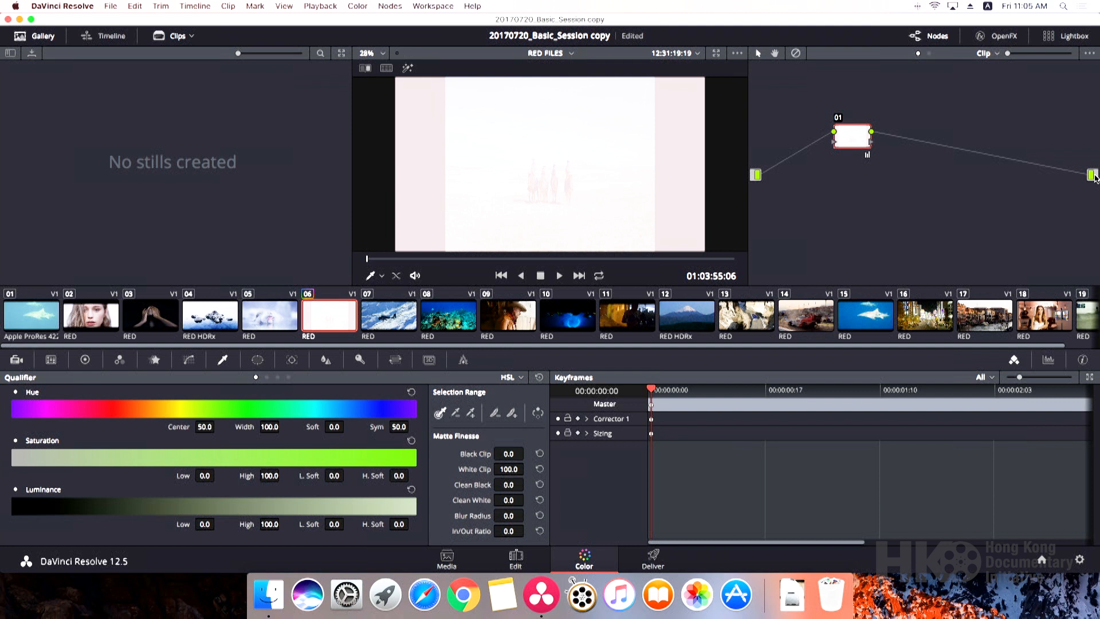
Reset the grade of node 01 on the horse riders clip
right_click(862, 140)
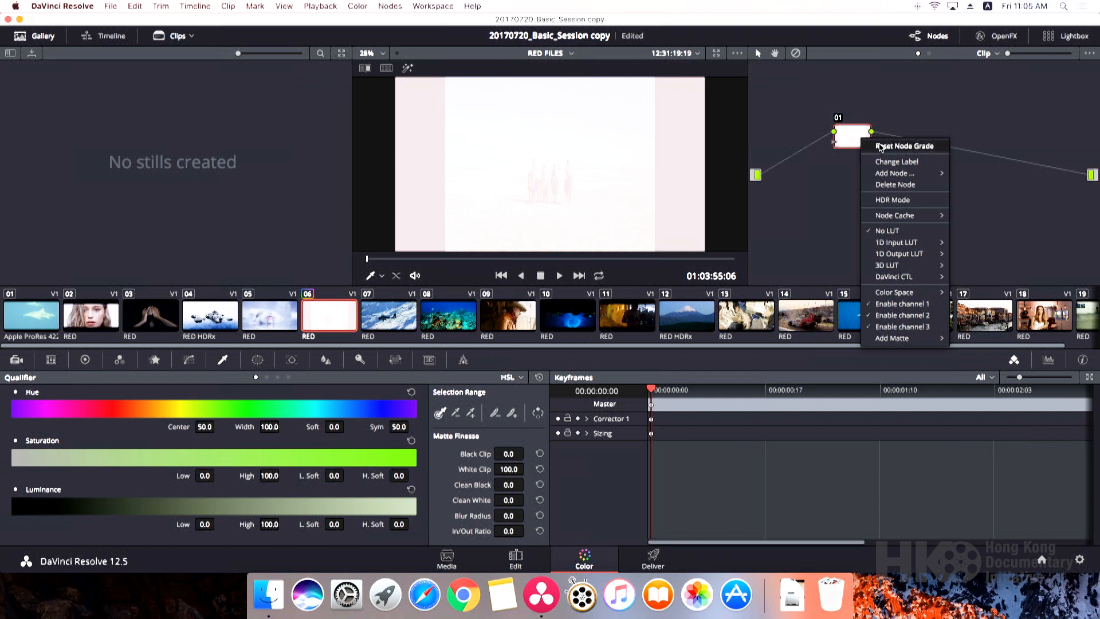
left_click(881, 147)
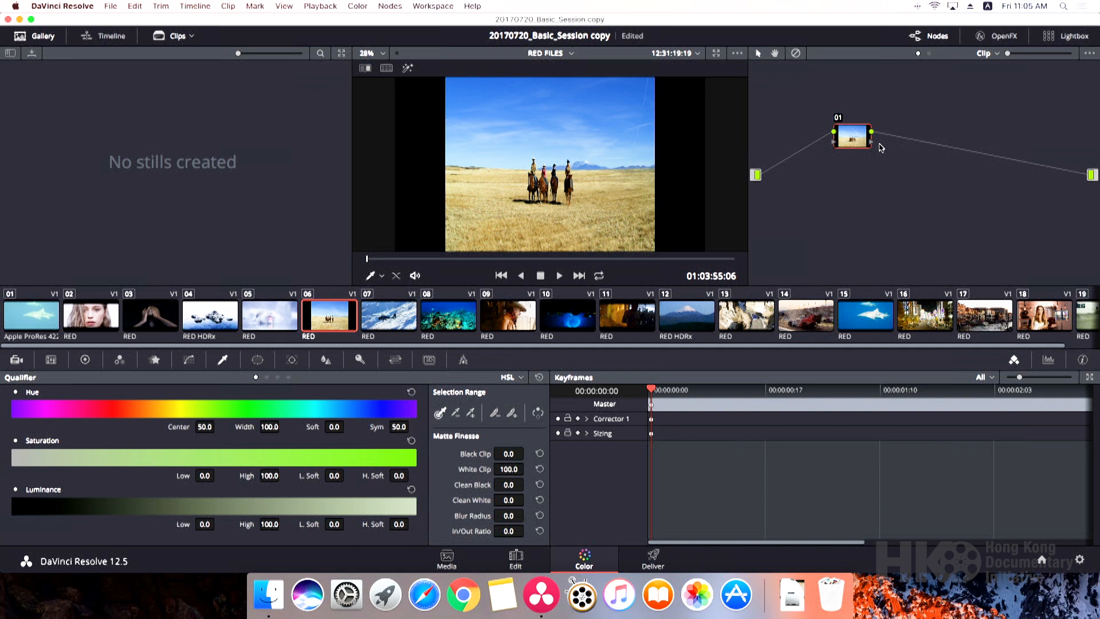
Step back and forth through the timeline's clips, ending on clip 18 of the woman beside the color charts
key("Up")
key("Up")
key("Up")
key("Up")
key("Up")
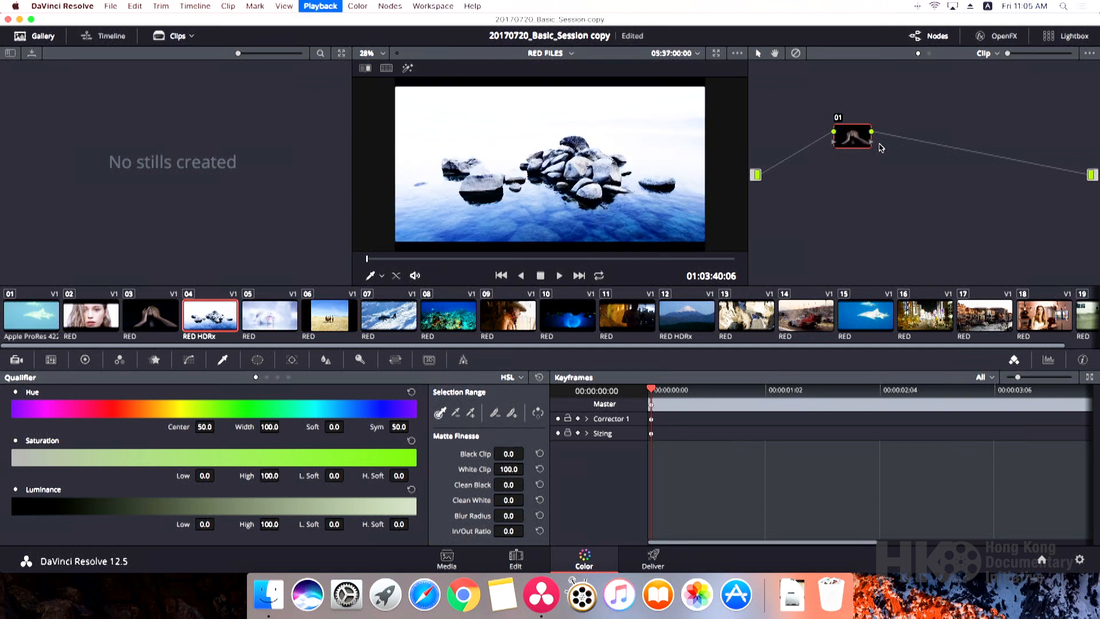
key("Down")
key("Down")
key("Down")
key("Down")
key("Down")
key("Down")
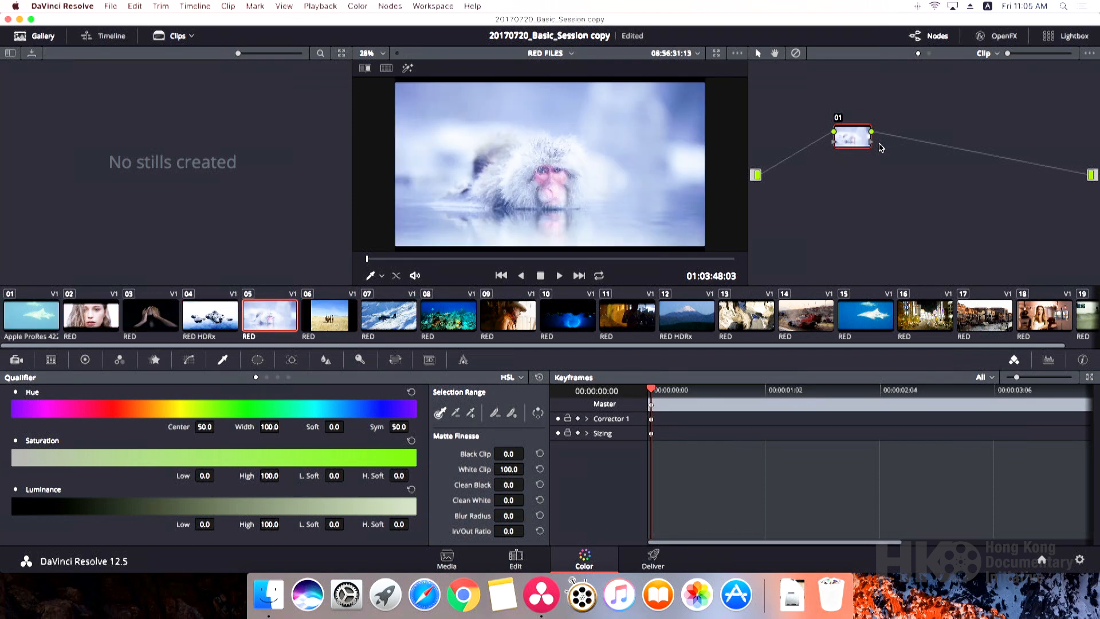
key("Down")
key("Down")
key("Down")
key("Down")
key("Down")
key("Down")
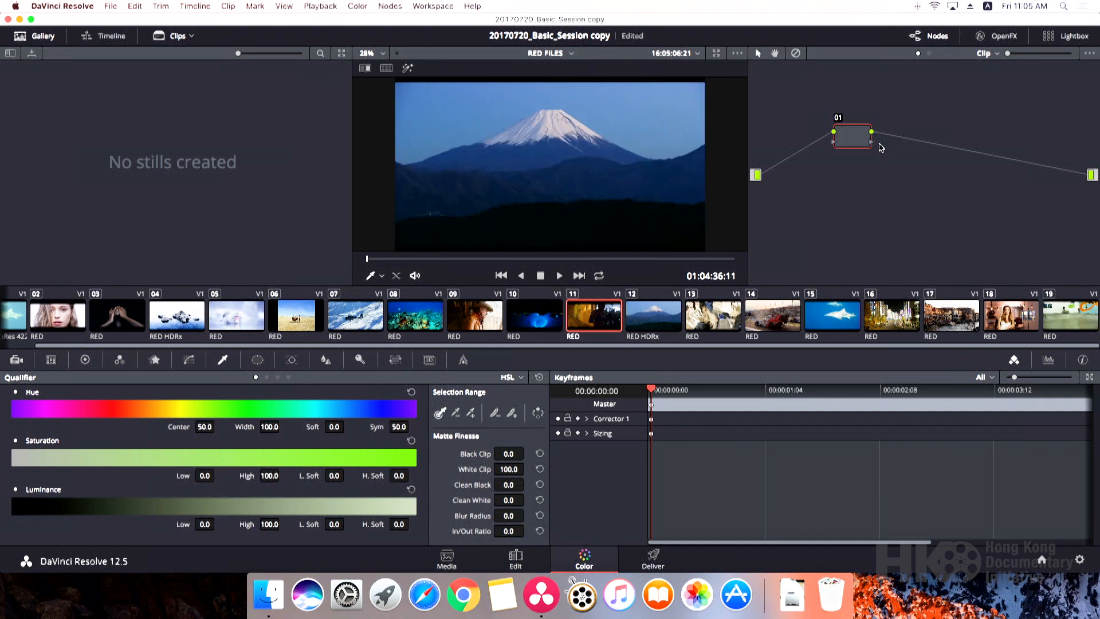
key("Down")
key("Down")
key("Down")
key("Down")
key("Down")
key("Down")
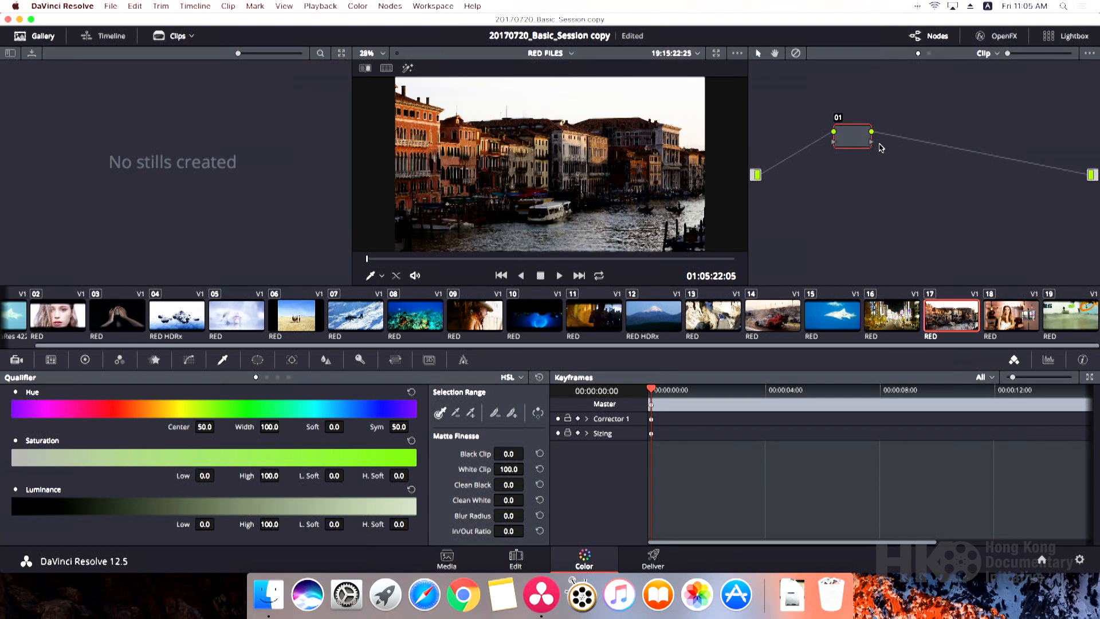
key("Down")
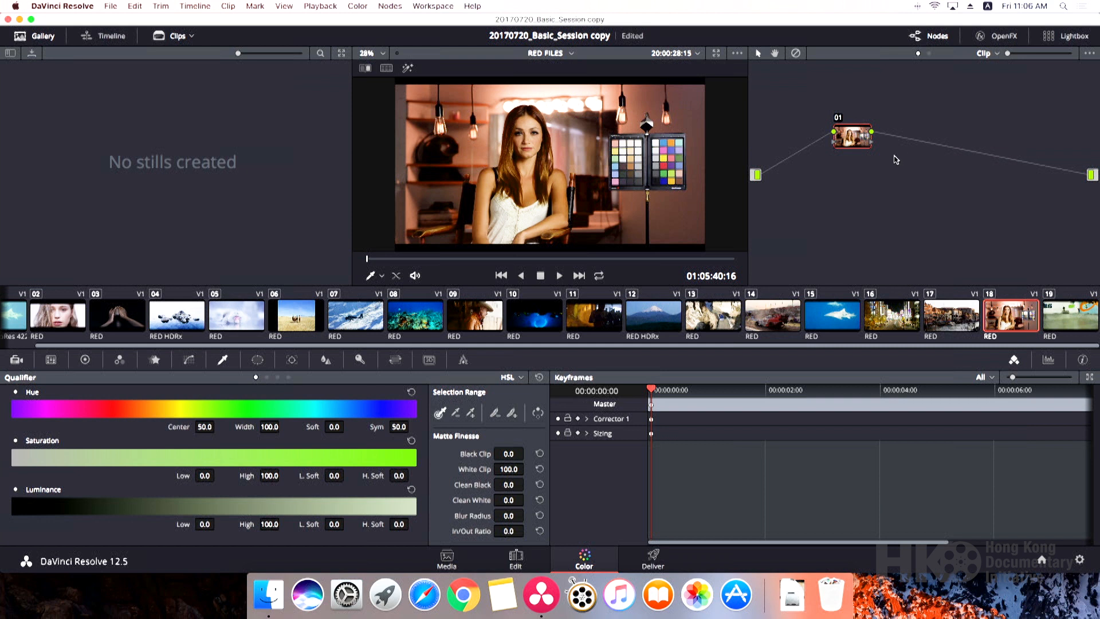
Show the video scopes for the clip of the woman beside the color charts
right_click(707, 238)
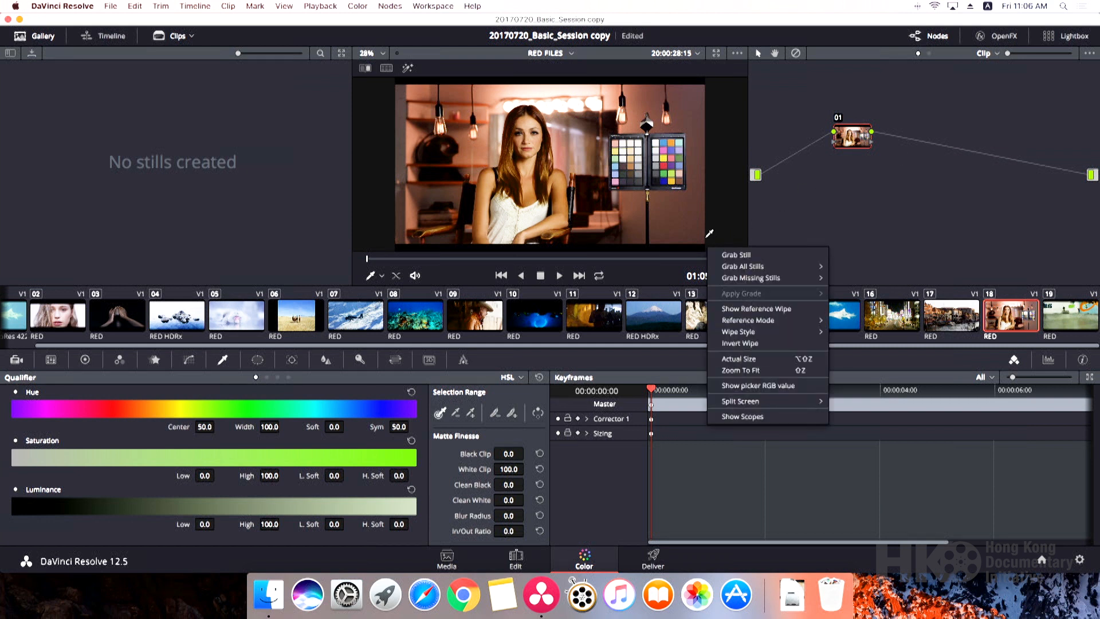
left_click(766, 234)
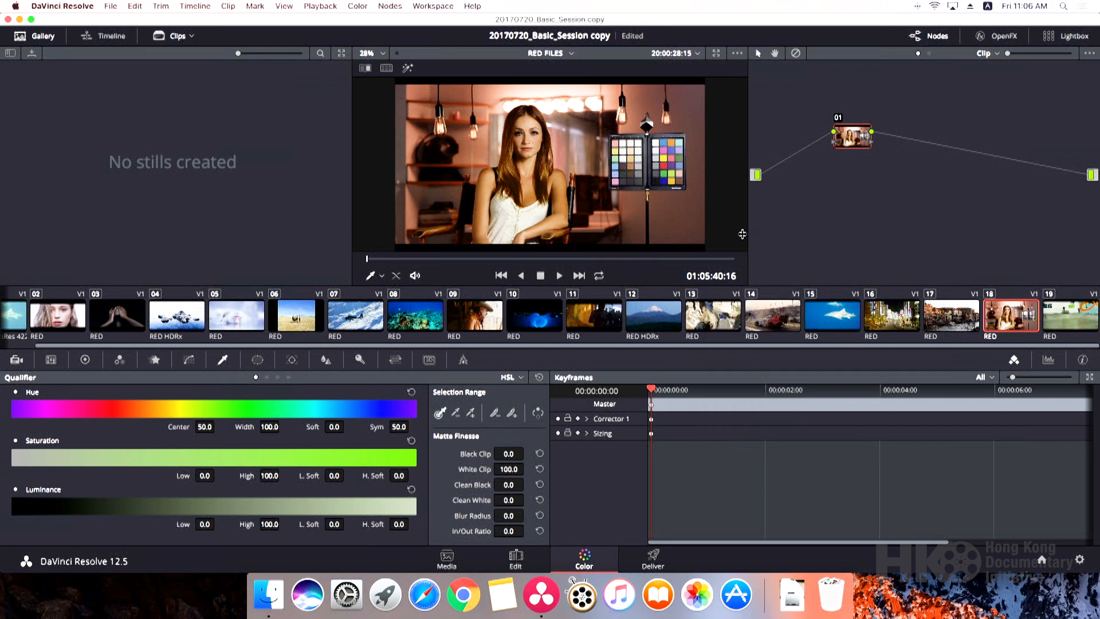
right_click(683, 219)
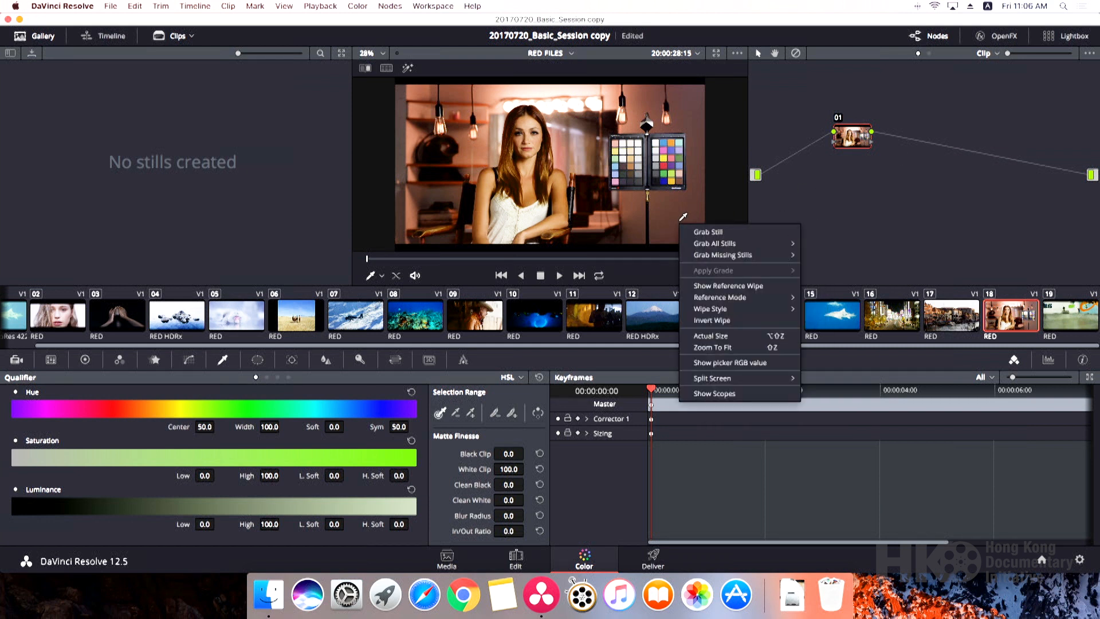
left_click(716, 395)
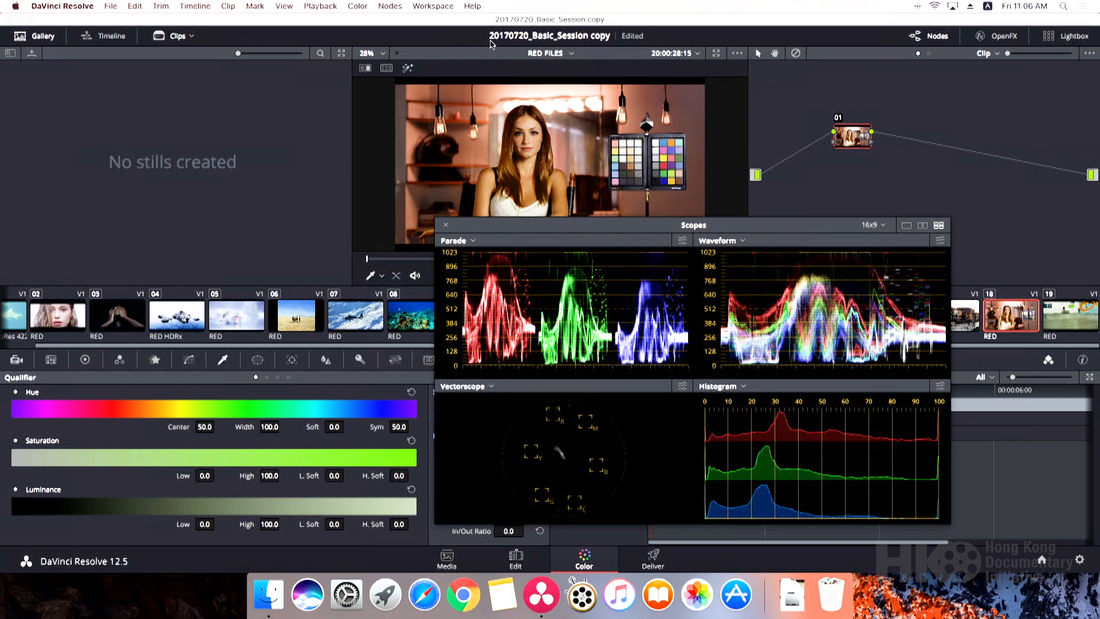
Find the workspace's Video Scopes display options and leave them as they are
left_click(438, 7)
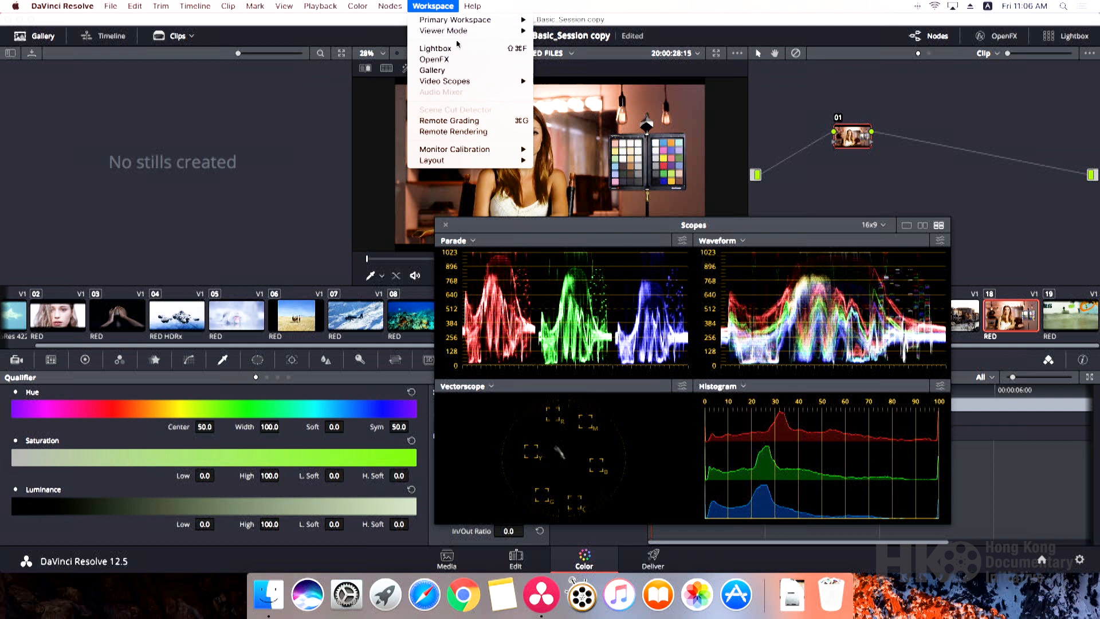
mouse_move(458, 82)
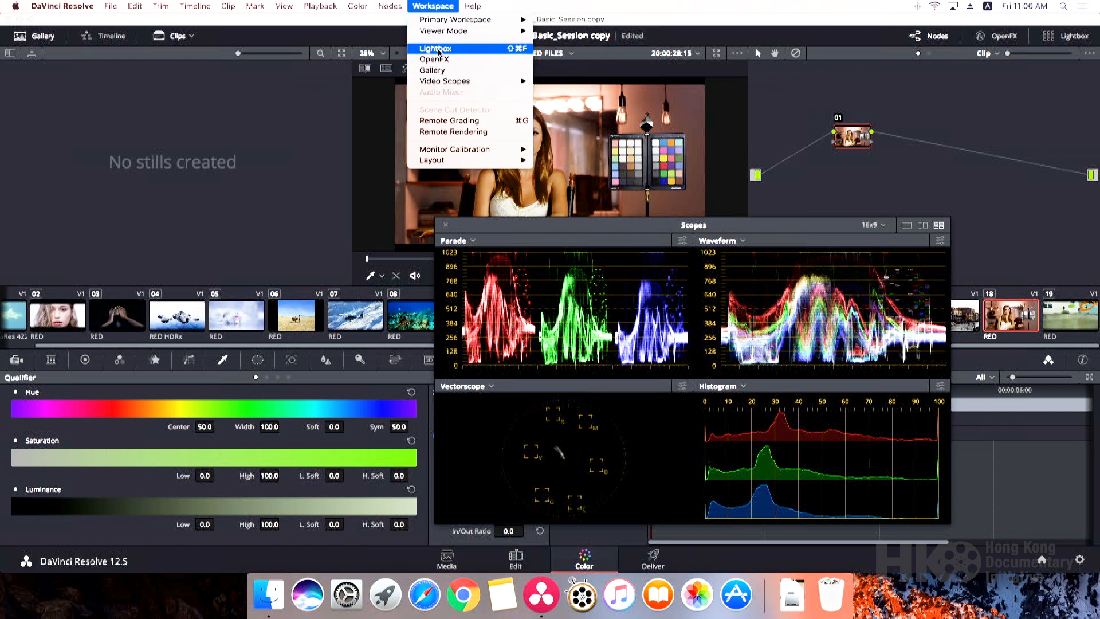
mouse_move(449, 81)
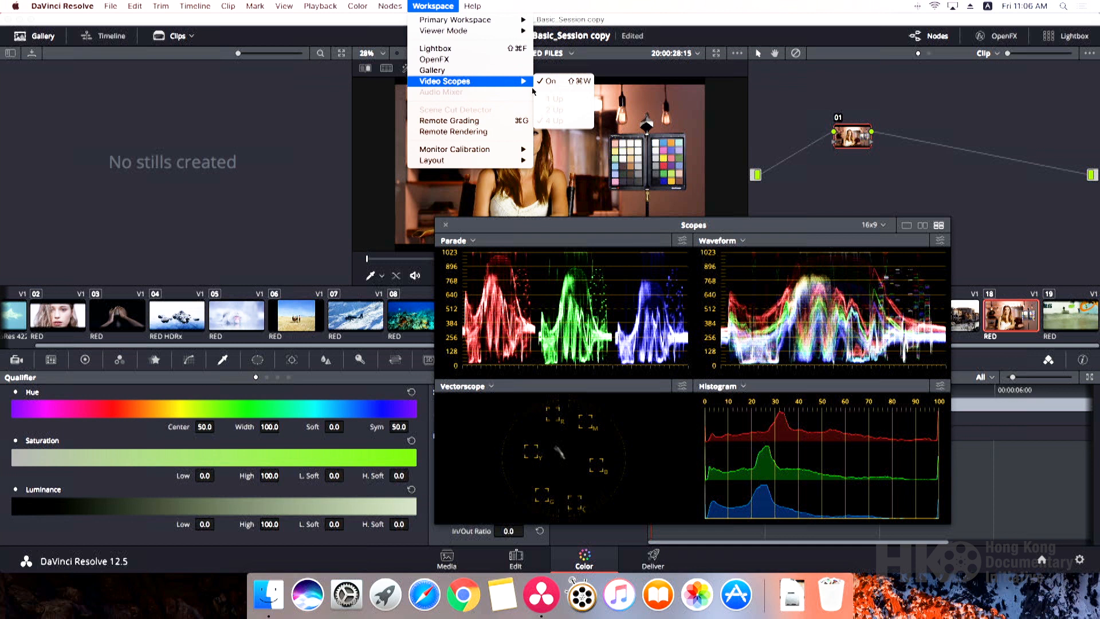
left_click(764, 108)
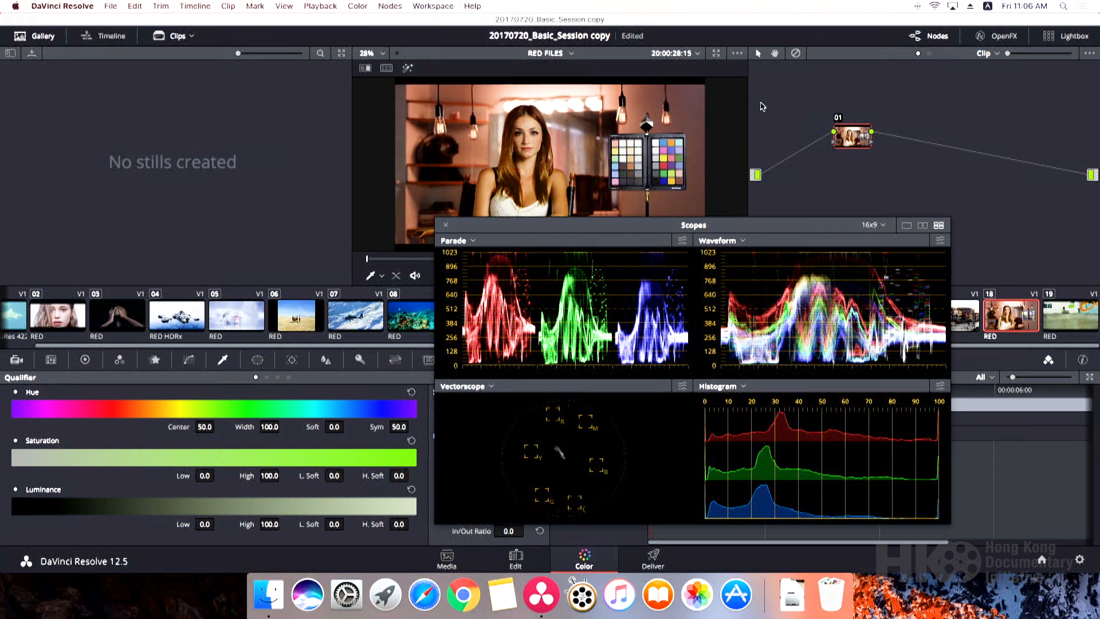
Compare the single and four-scope layouts, leaving only the Parade scope displayed
left_click(907, 225)
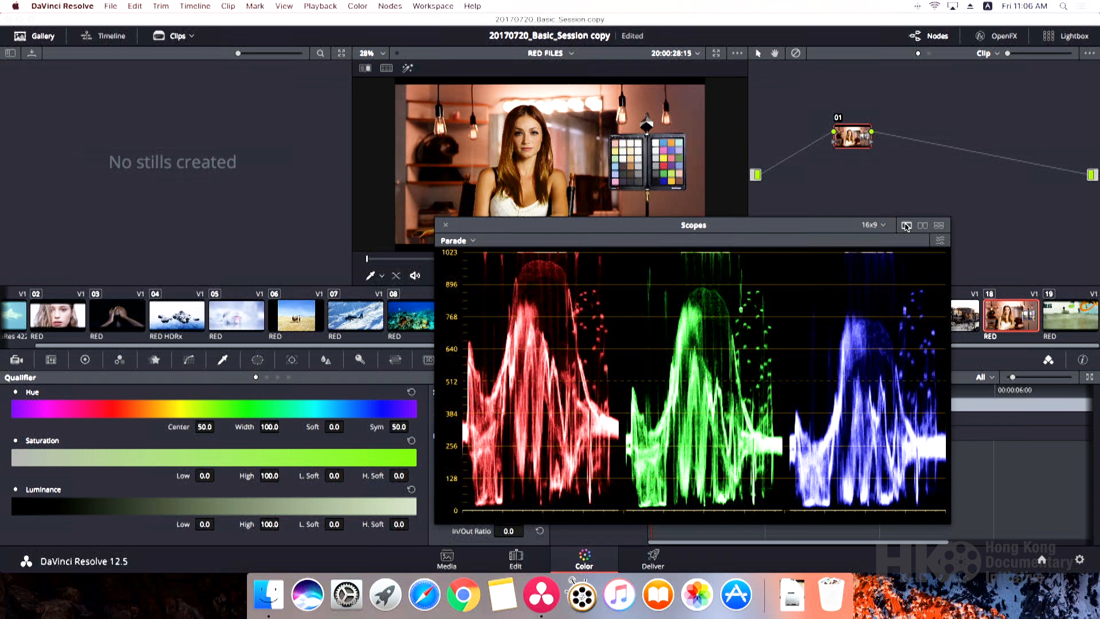
left_click(939, 226)
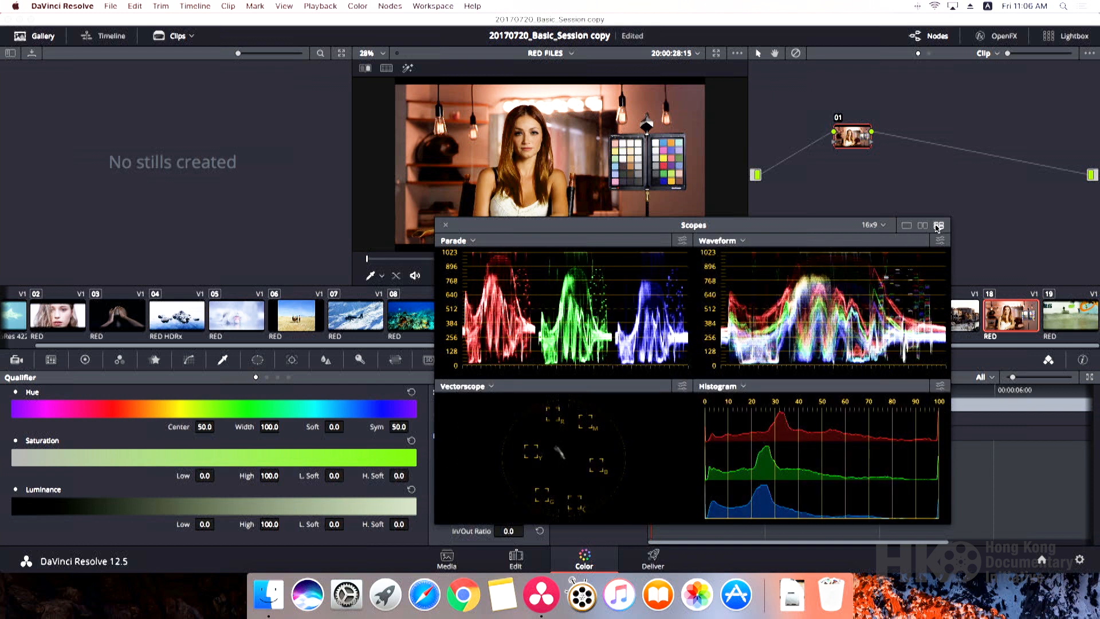
left_click(907, 225)
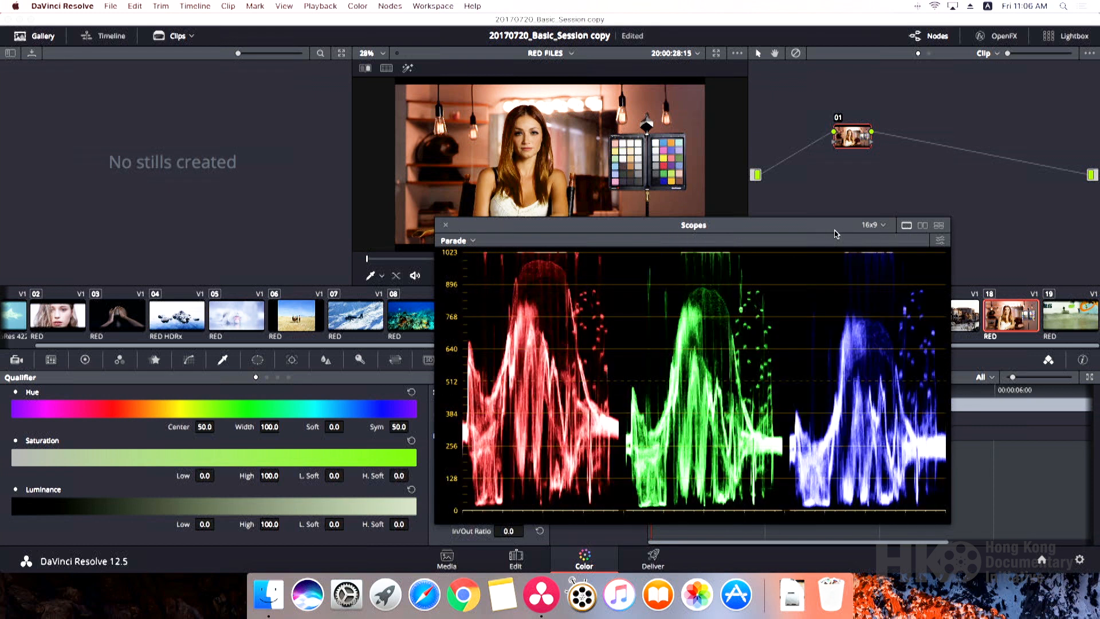
Shrink the Scopes window and move it clear of the viewer image, over the keyframe area
left_click_drag(836, 232, 856, 227)
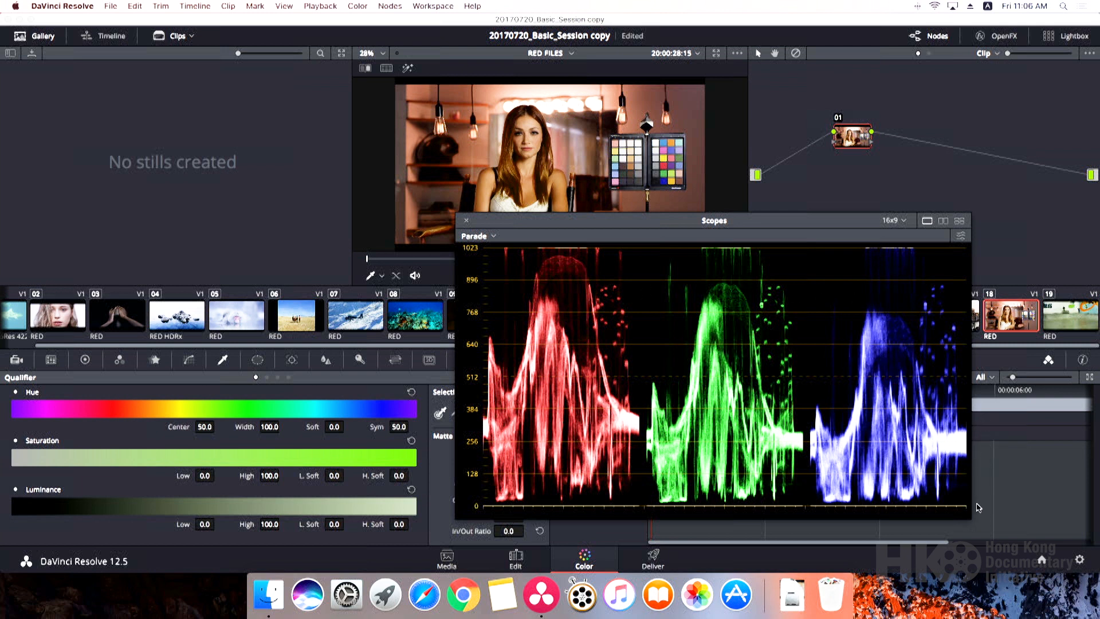
left_click_drag(969, 514, 895, 475)
left_click_drag(752, 233, 928, 259)
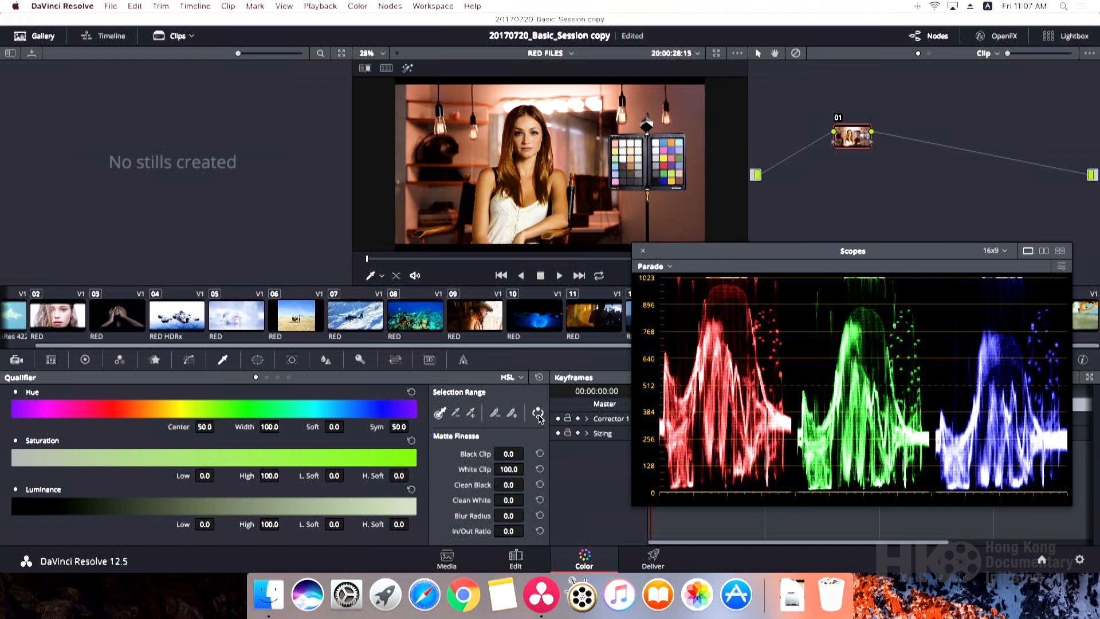
Turn on the picker RGB value display for the viewer after checking its on-screen control modes
left_click(372, 280)
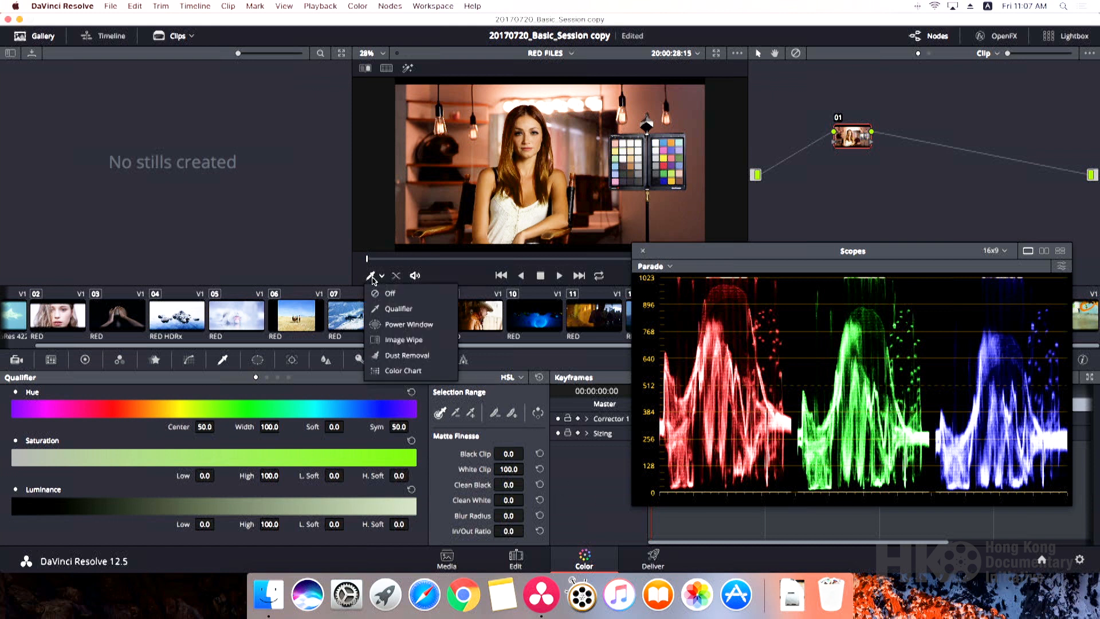
right_click(406, 236)
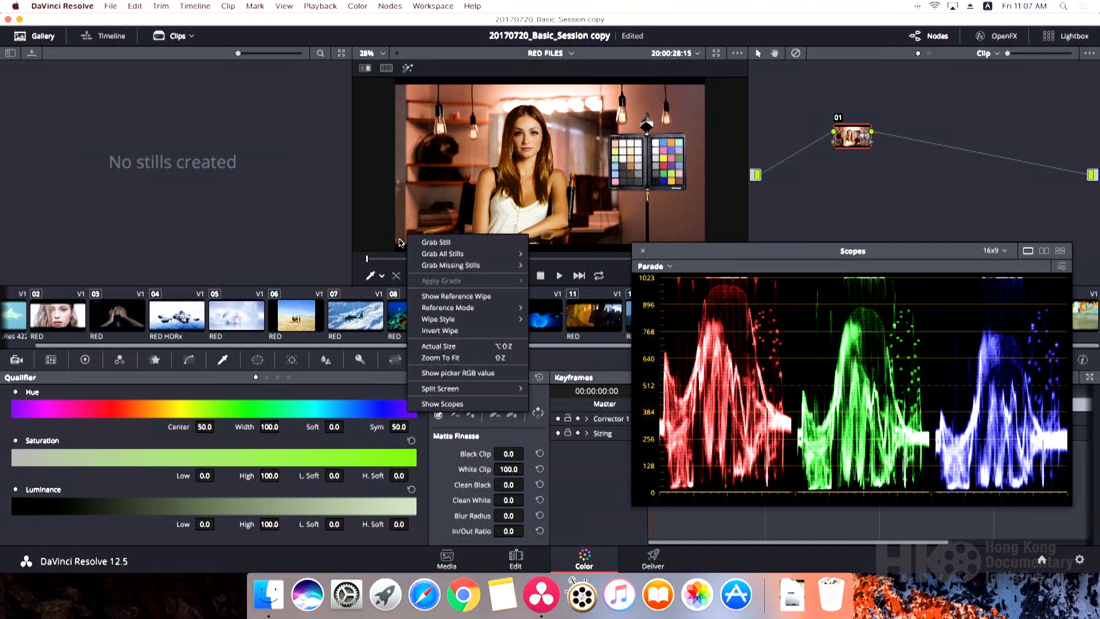
left_click(374, 274)
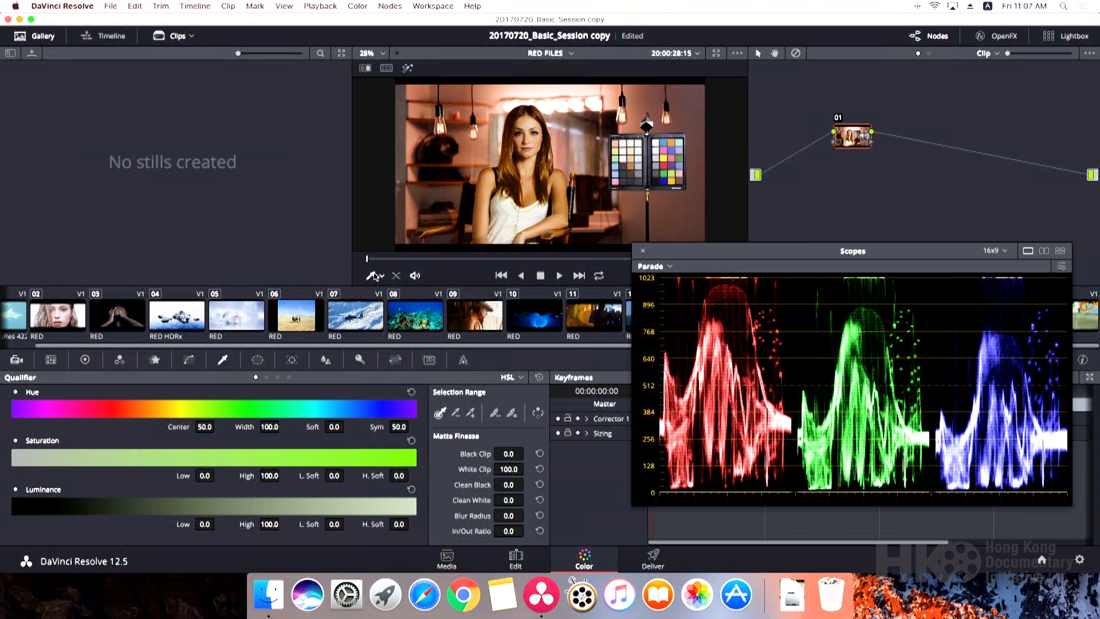
right_click(419, 211)
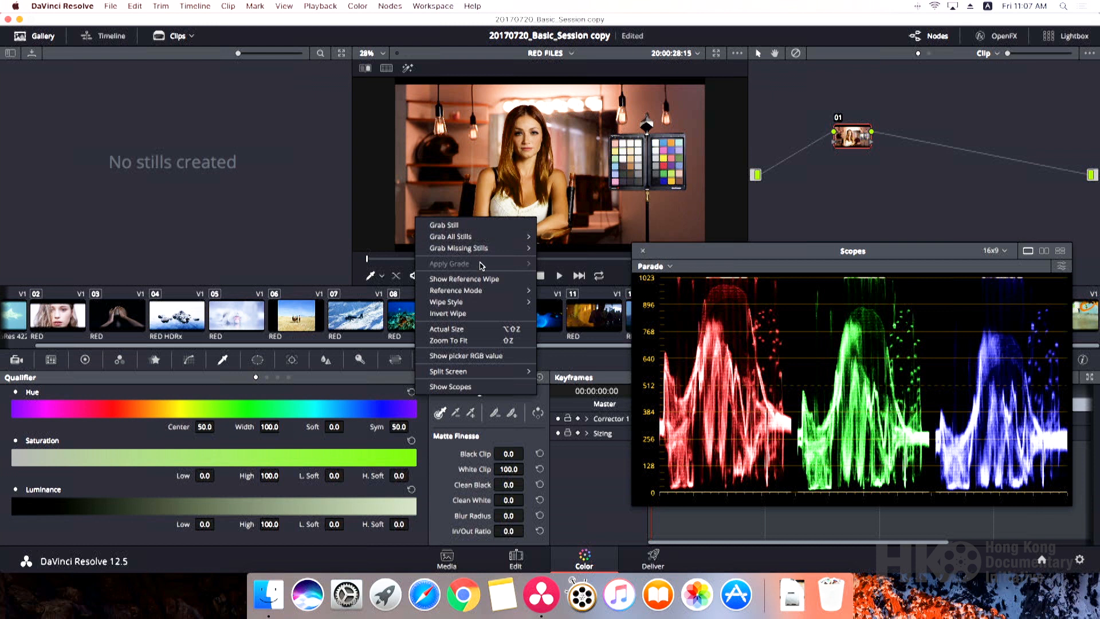
left_click(481, 355)
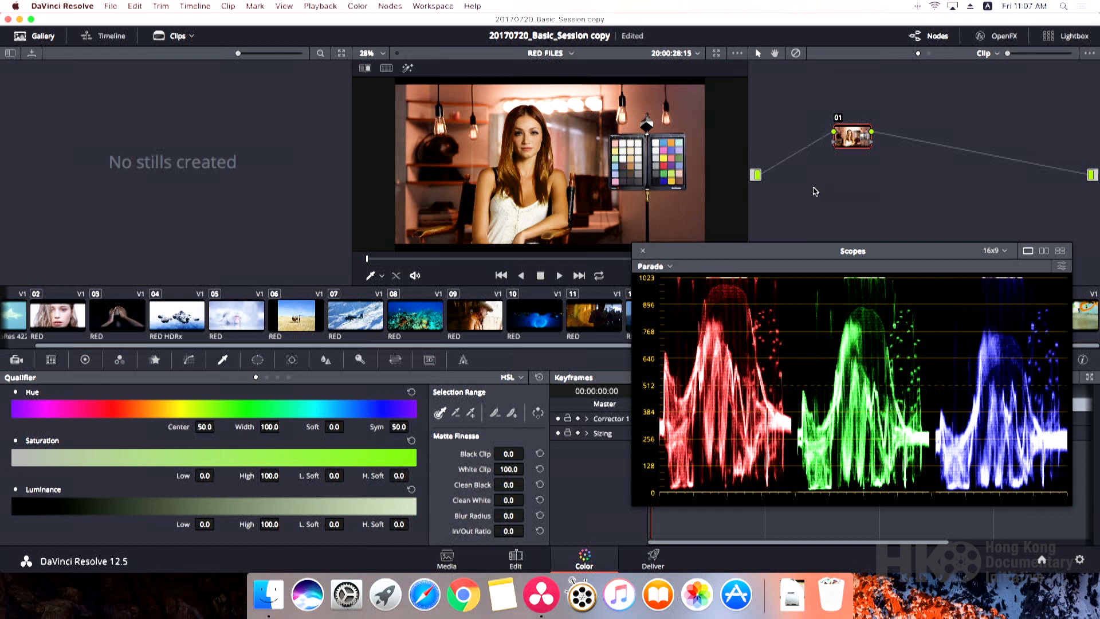
Move the Scopes window below the clip thumbnails and show the Camera Raw settings for clip 18
left_click_drag(817, 251, 854, 289)
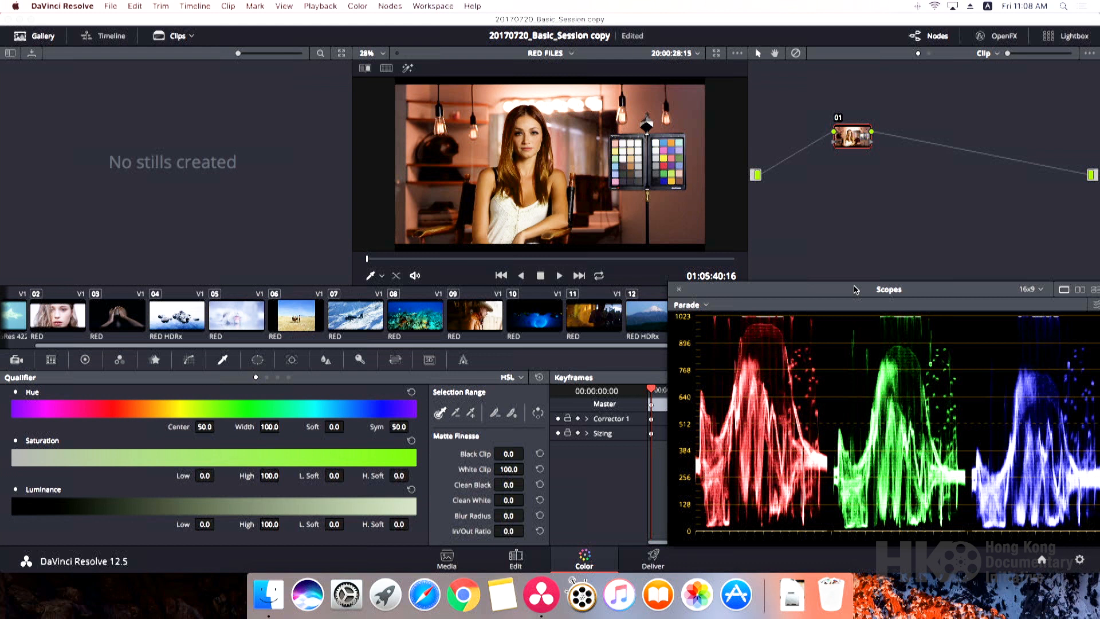
left_click_drag(815, 289, 745, 376)
left_click(908, 249)
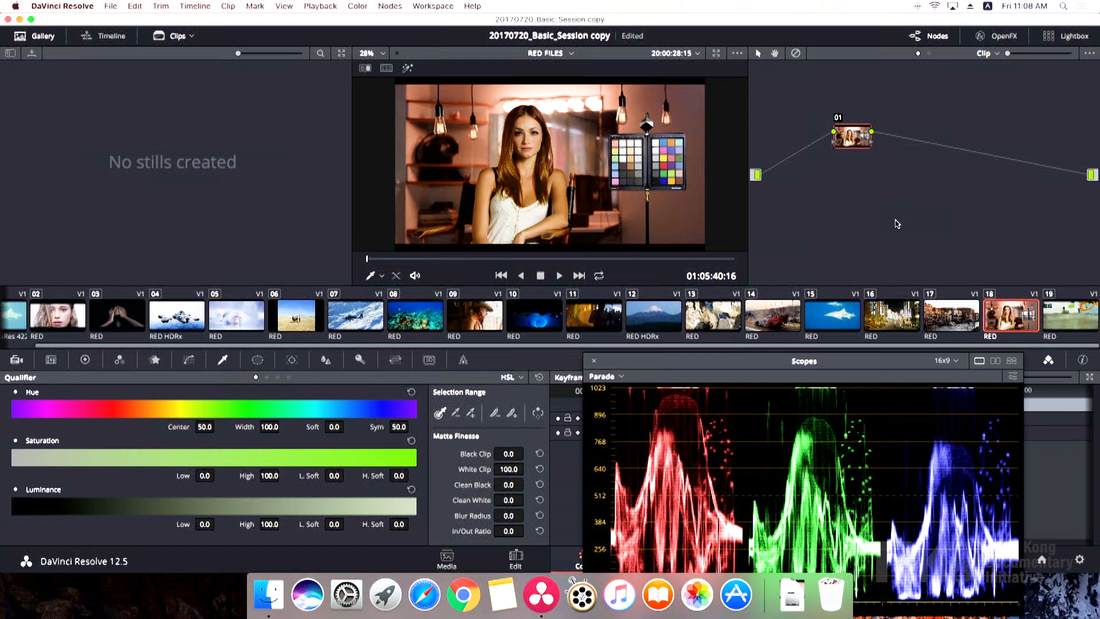
left_click_drag(874, 354, 876, 346)
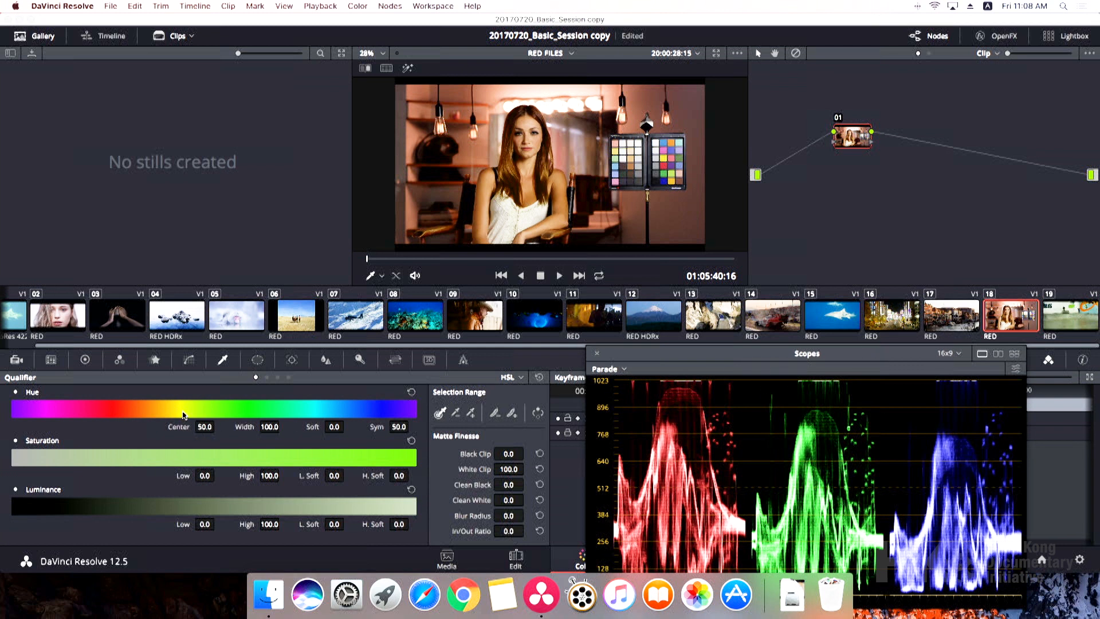
left_click(17, 360)
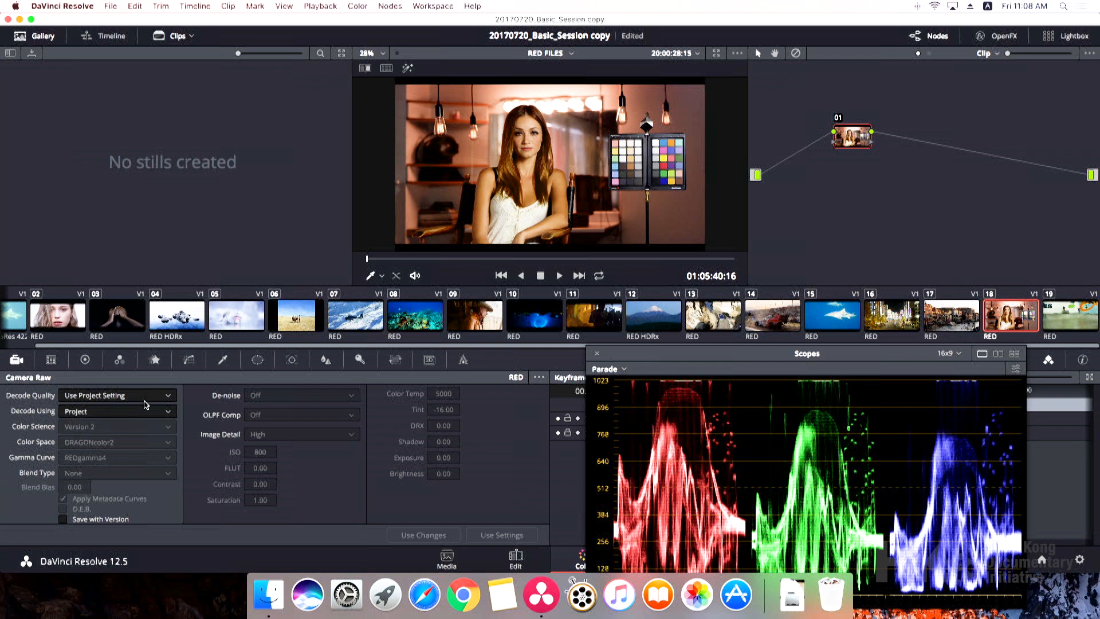
Set clip 18's raw decoding to use Clip settings and move the Scopes window up so its full scale shows
left_click(168, 412)
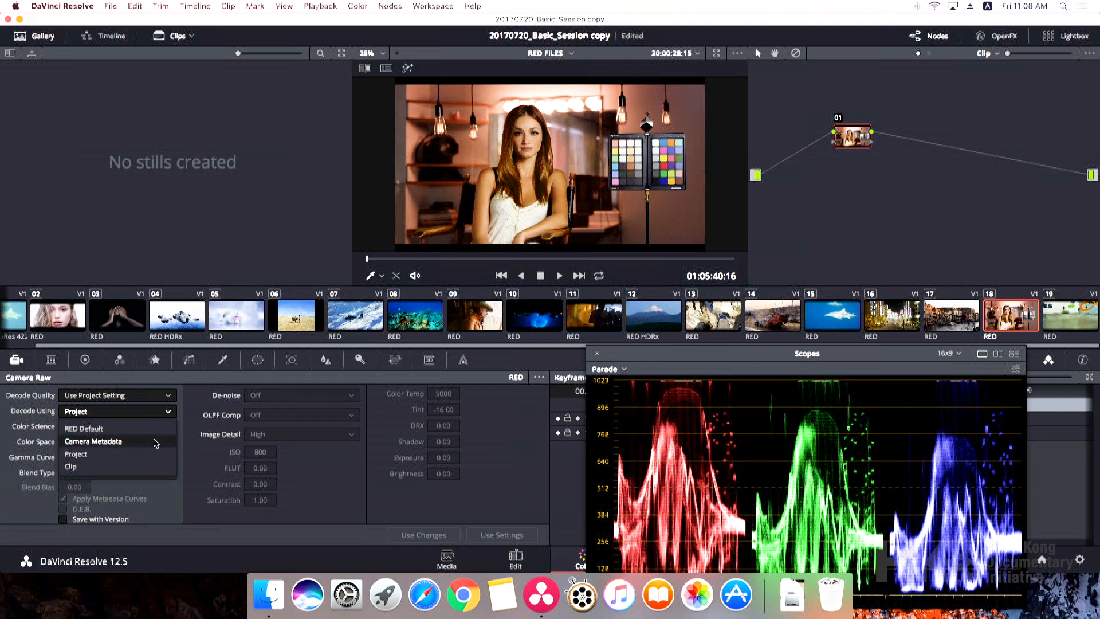
left_click(150, 468)
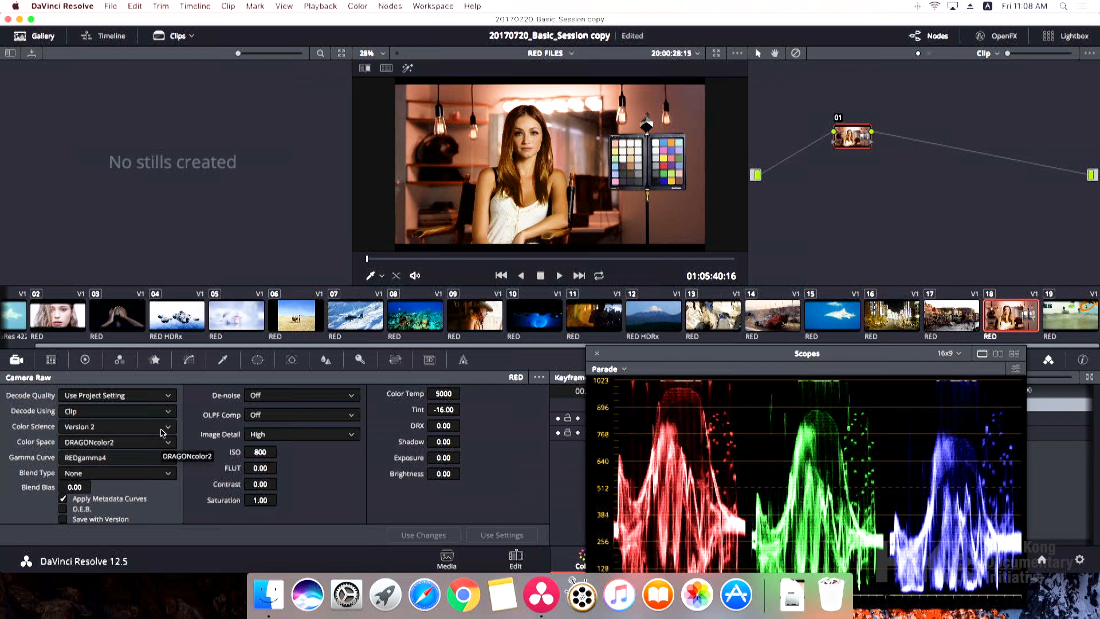
left_click(267, 452)
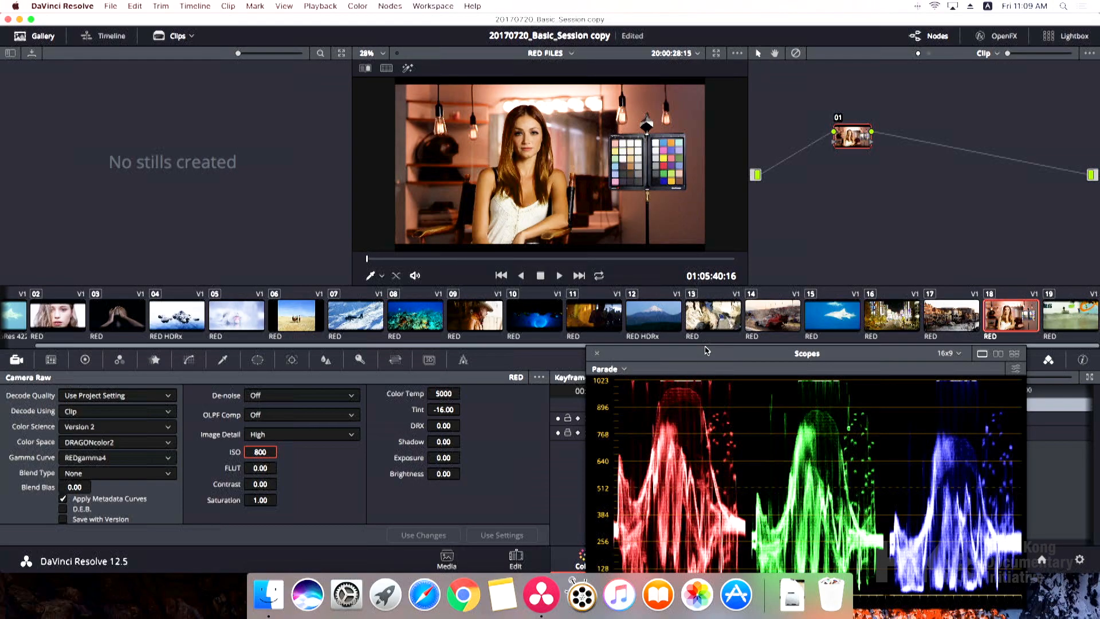
left_click_drag(706, 350, 758, 313)
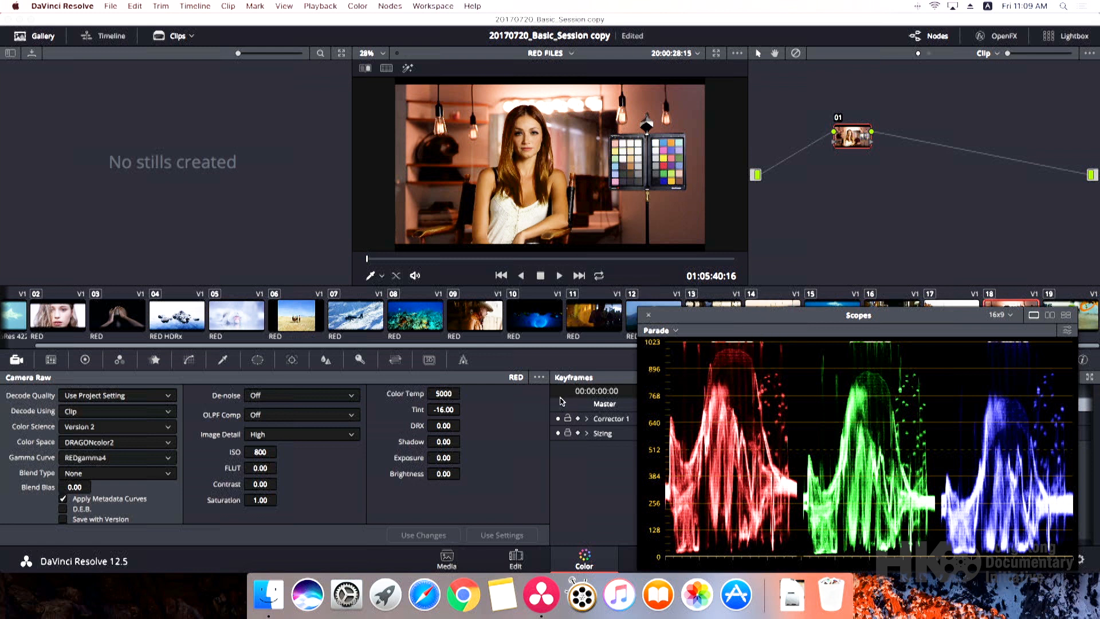
Lower the clip's Camera Raw ISO to 500, and further down to 250
left_click(262, 452)
type("500")
key("Return")
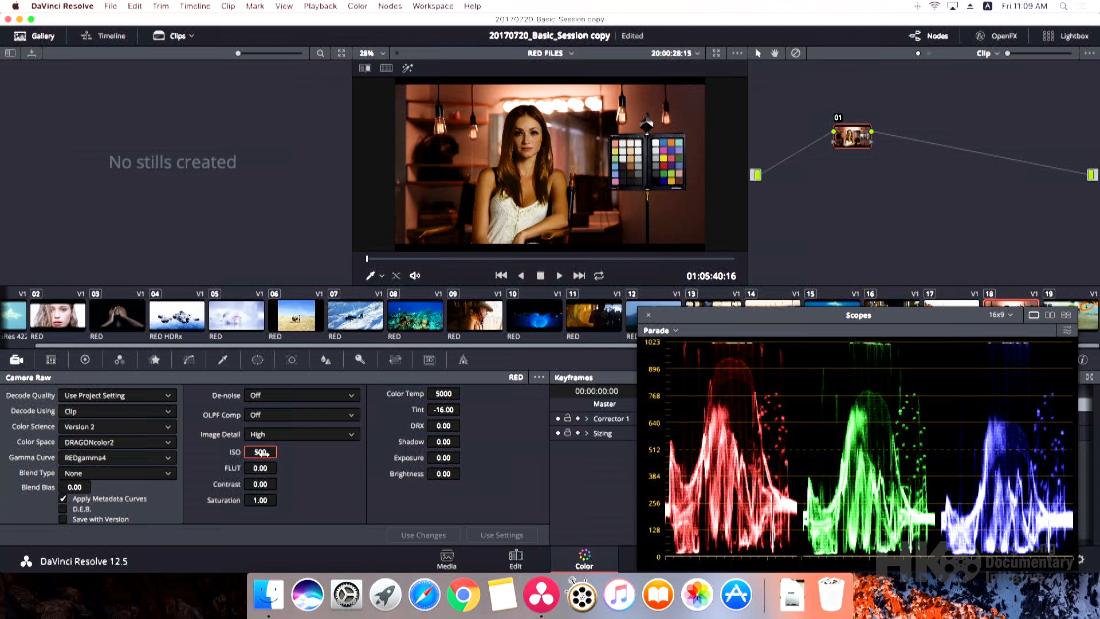
left_click(262, 452)
type("100")
key("Return")
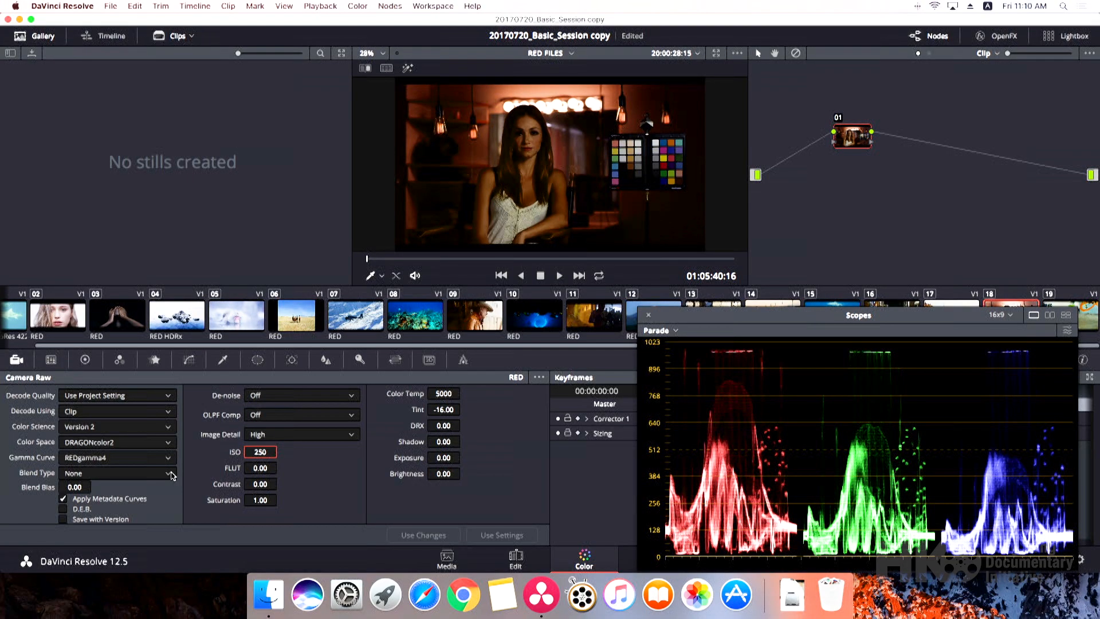
Set the clip's gamma curve to REDlog and color space to REDspace, keeping color science at Version 2
left_click(163, 457)
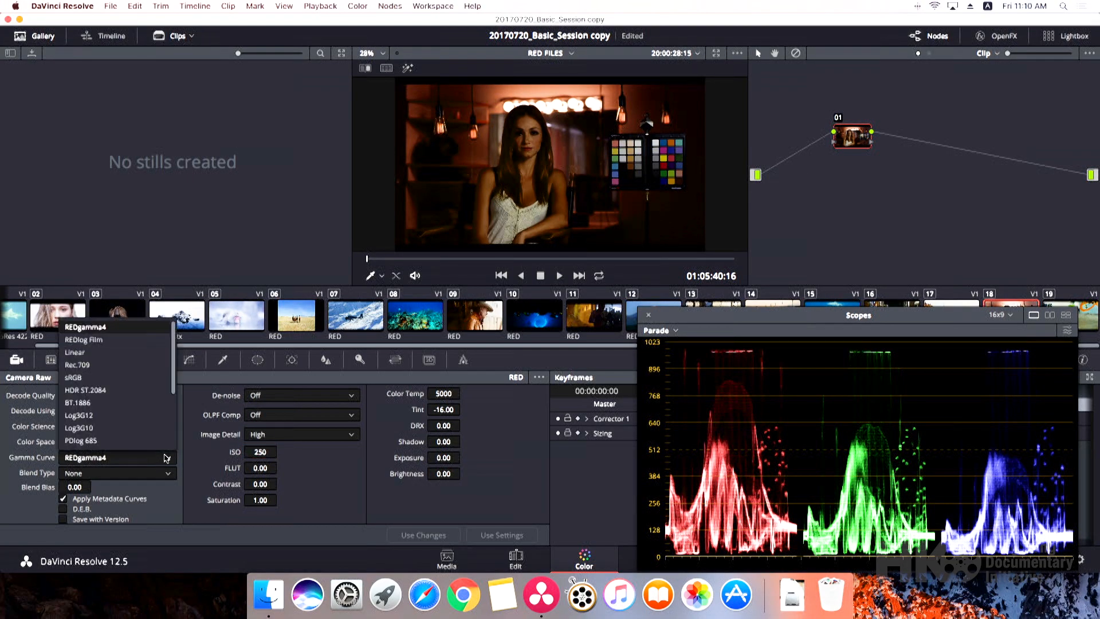
scroll(155, 444, "down", 3)
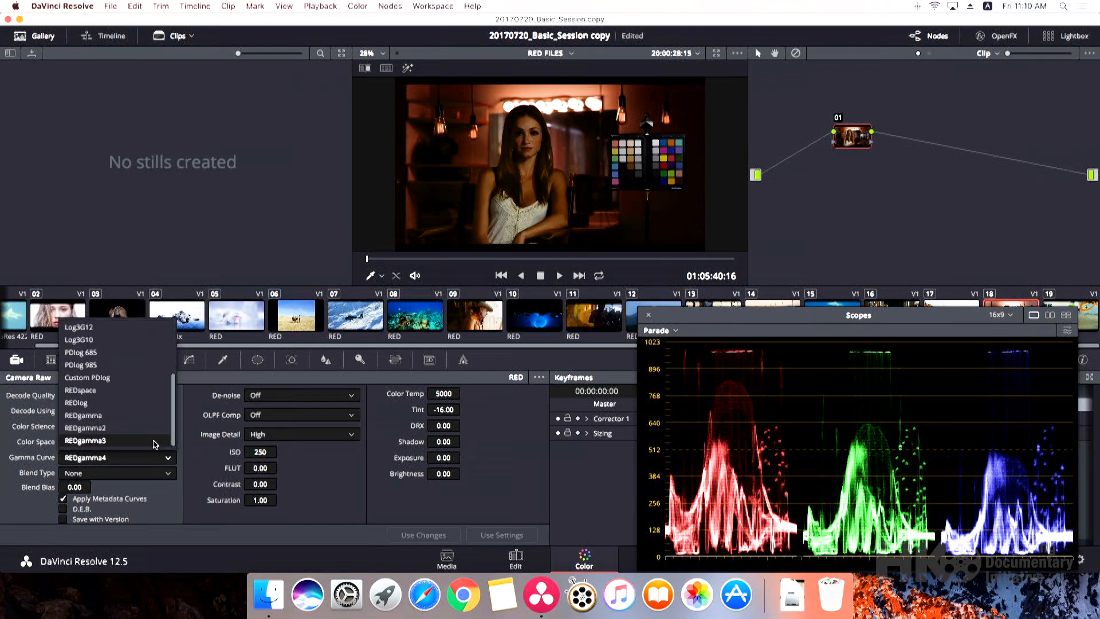
left_click(146, 403)
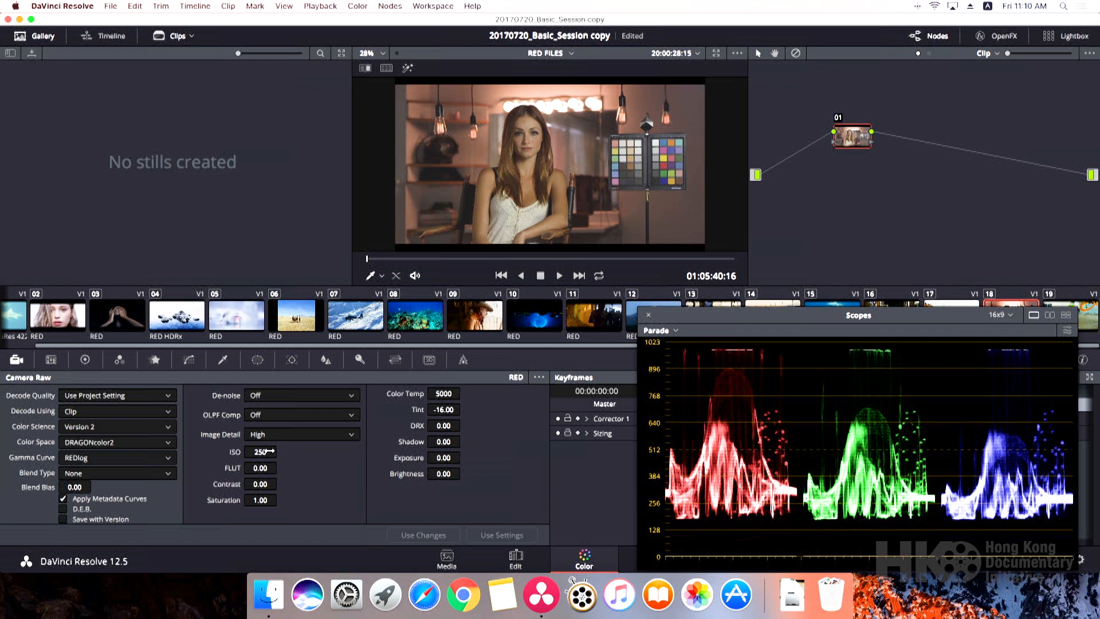
left_click(154, 442)
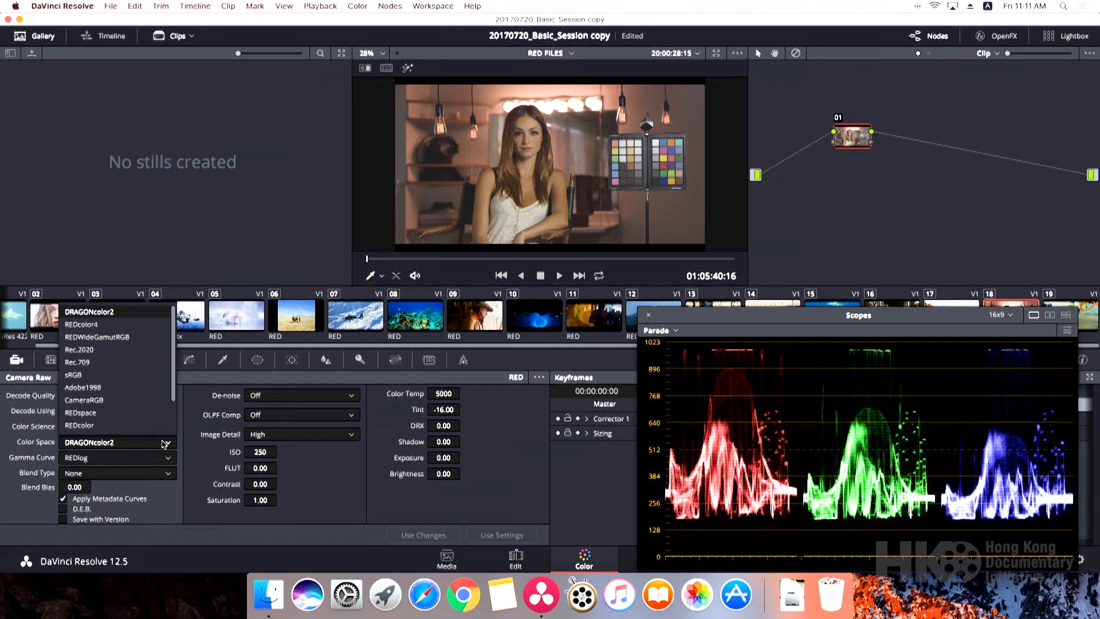
scroll(152, 408, "down", 3)
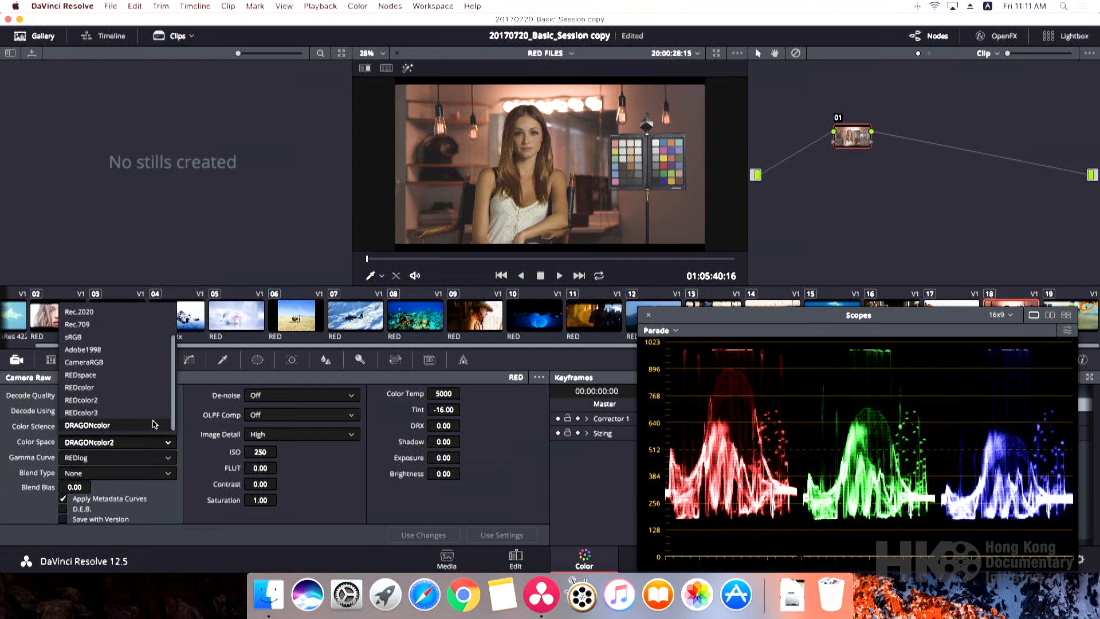
left_click(149, 376)
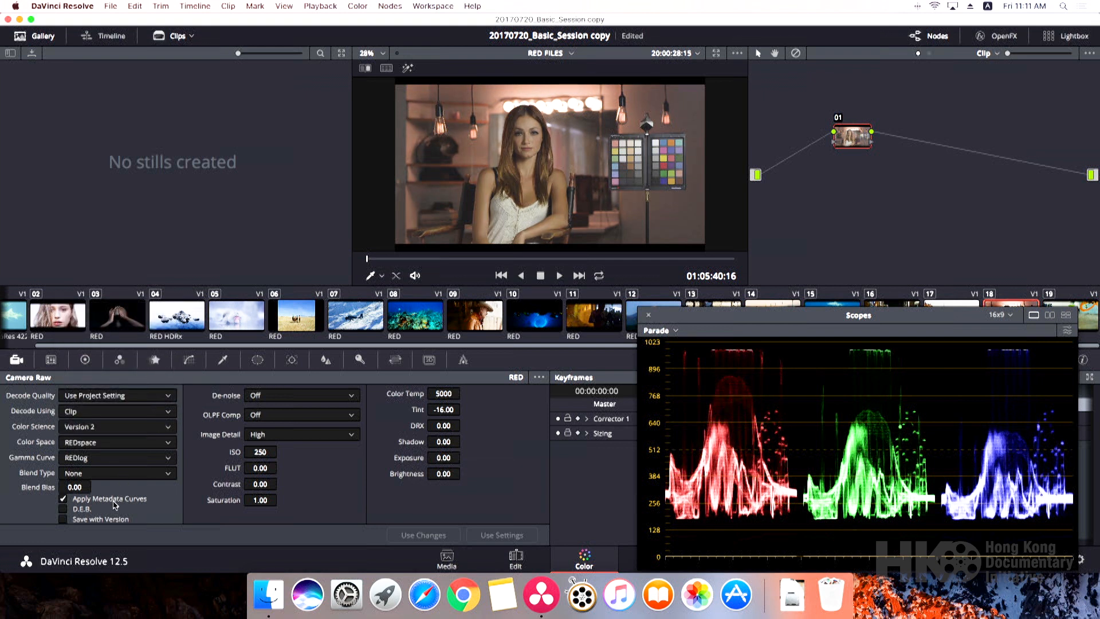
left_click(168, 428)
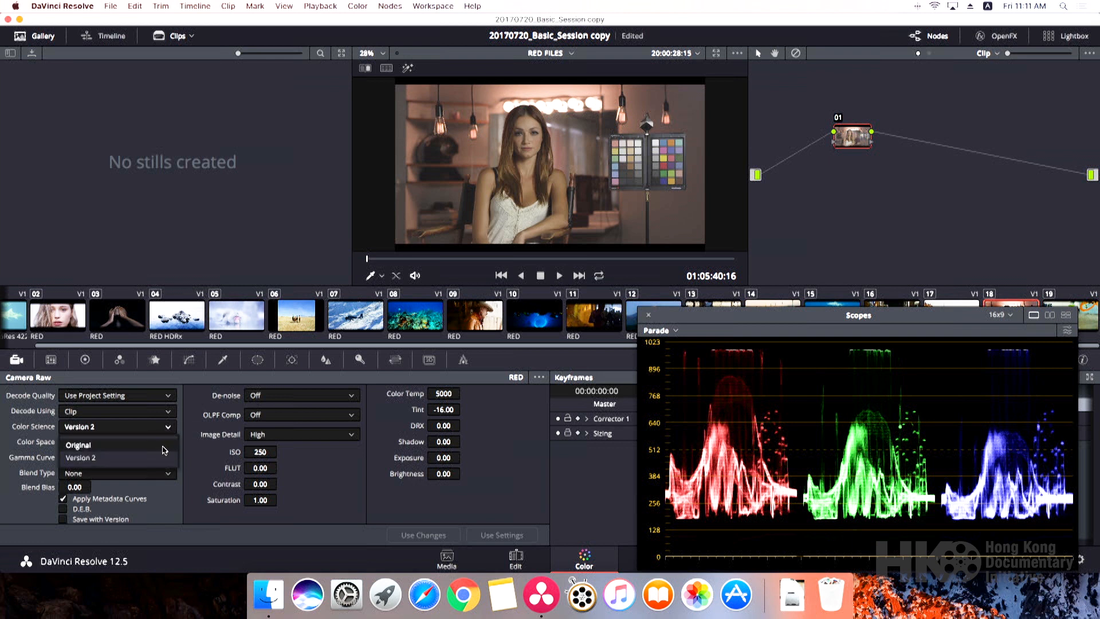
left_click(215, 467)
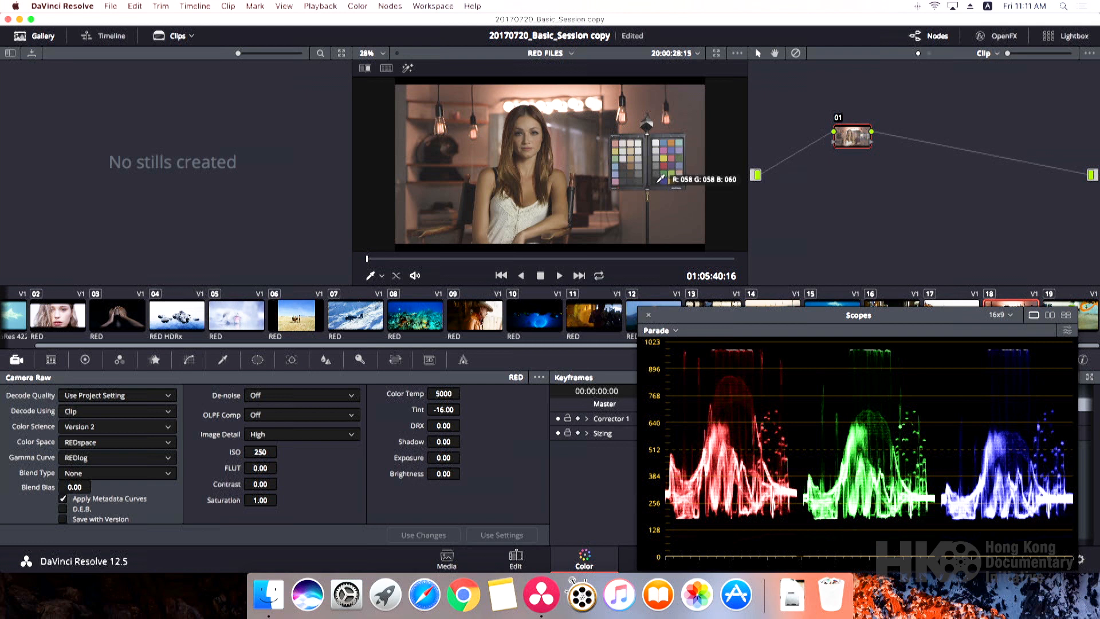
Show the Color Wheels controls and move the Scopes window up beside the viewer, clear of the keyframe list
left_click_drag(746, 315, 715, 304)
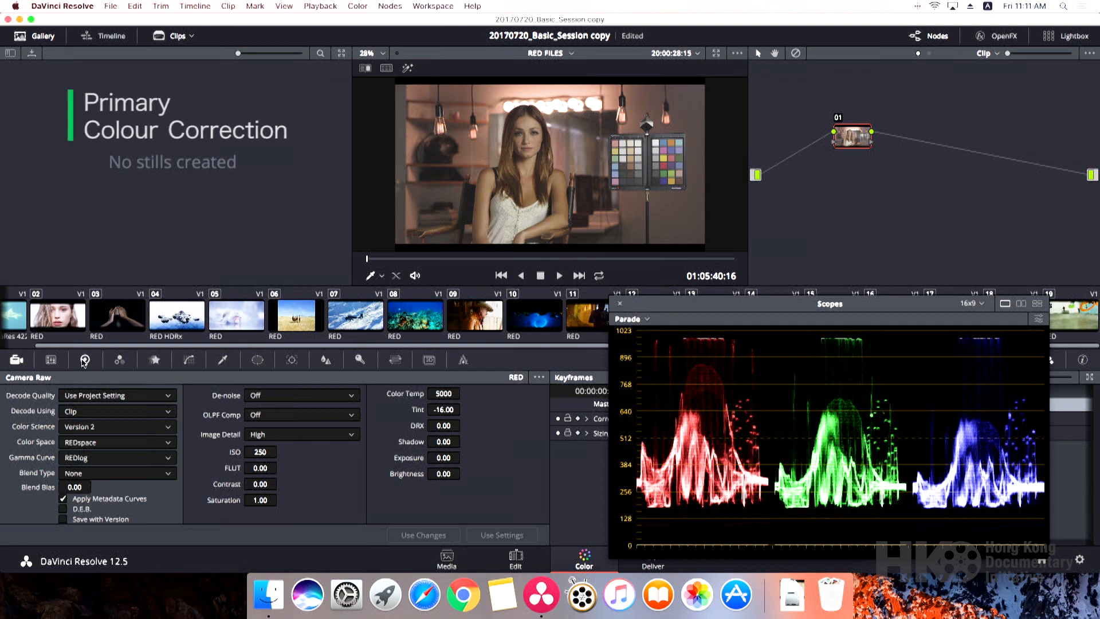
left_click(85, 360)
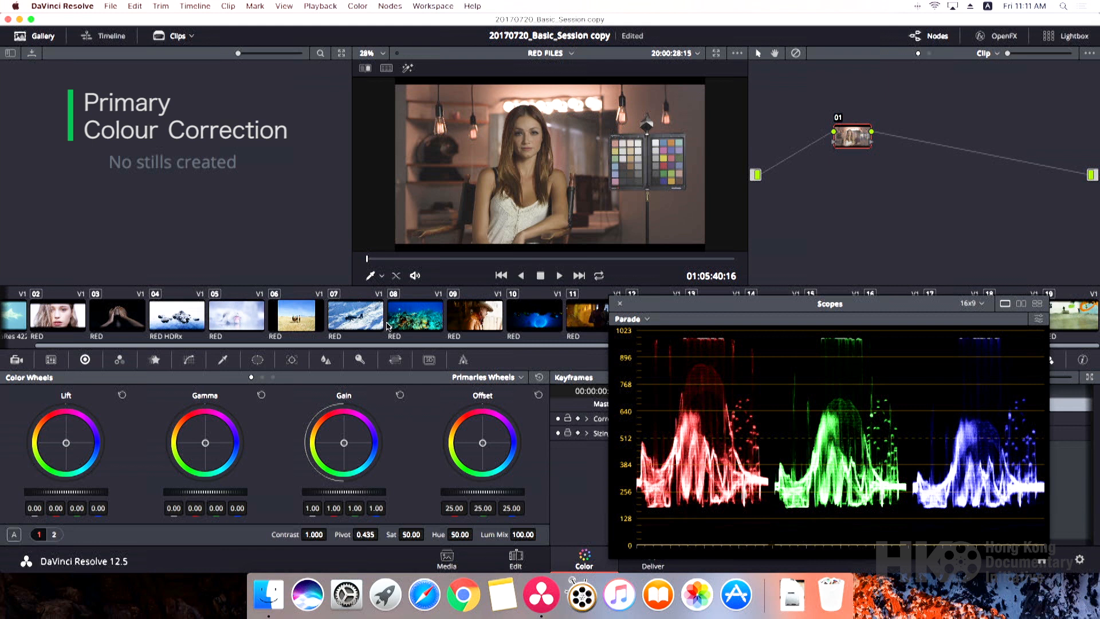
left_click_drag(724, 307, 832, 195)
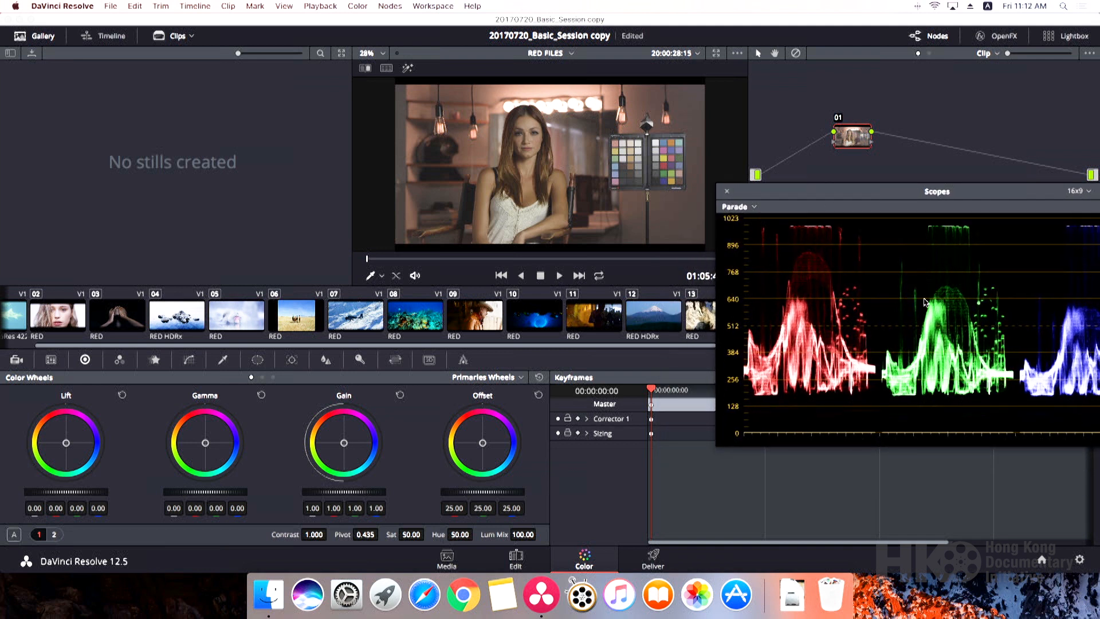
Compare the Primaries Bars and Log correction modes, returning to Primaries Wheels
left_click(505, 378)
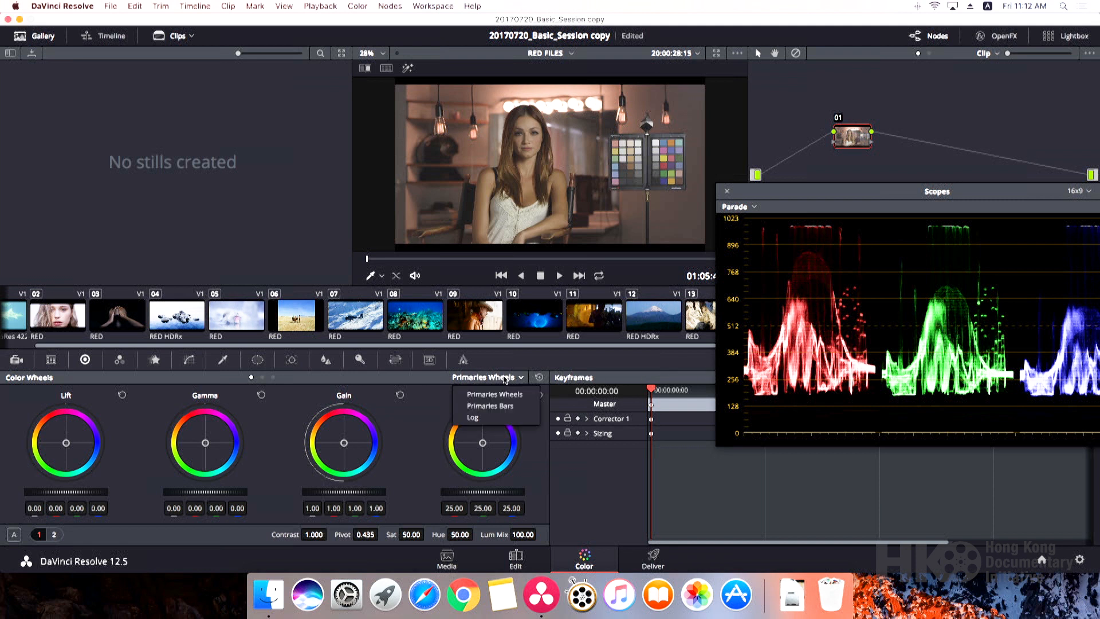
left_click(507, 408)
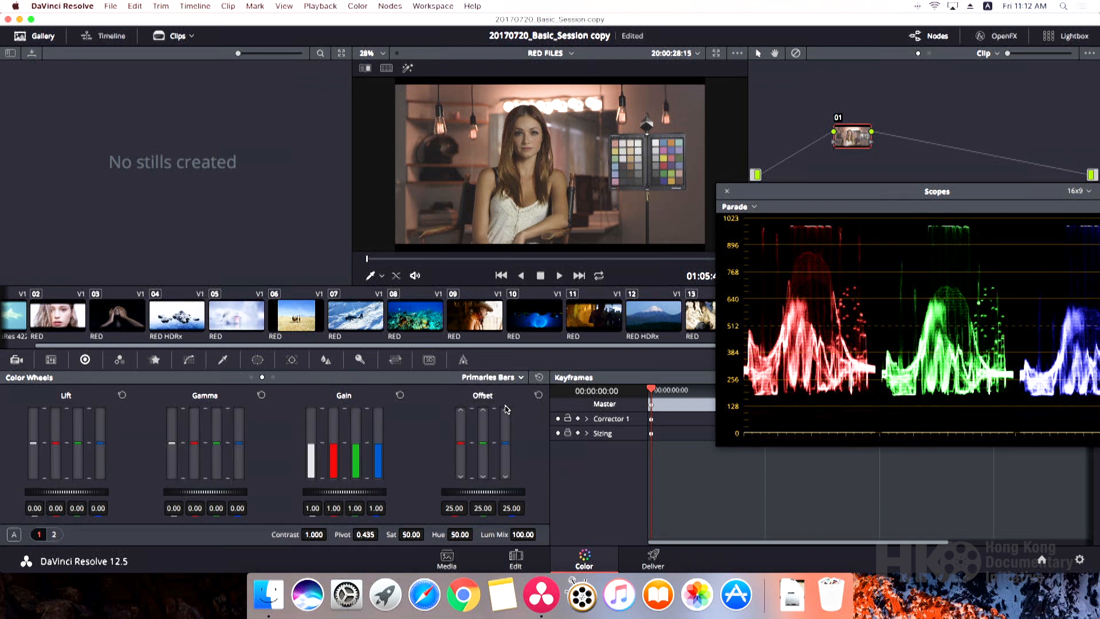
left_click(505, 379)
left_click(502, 420)
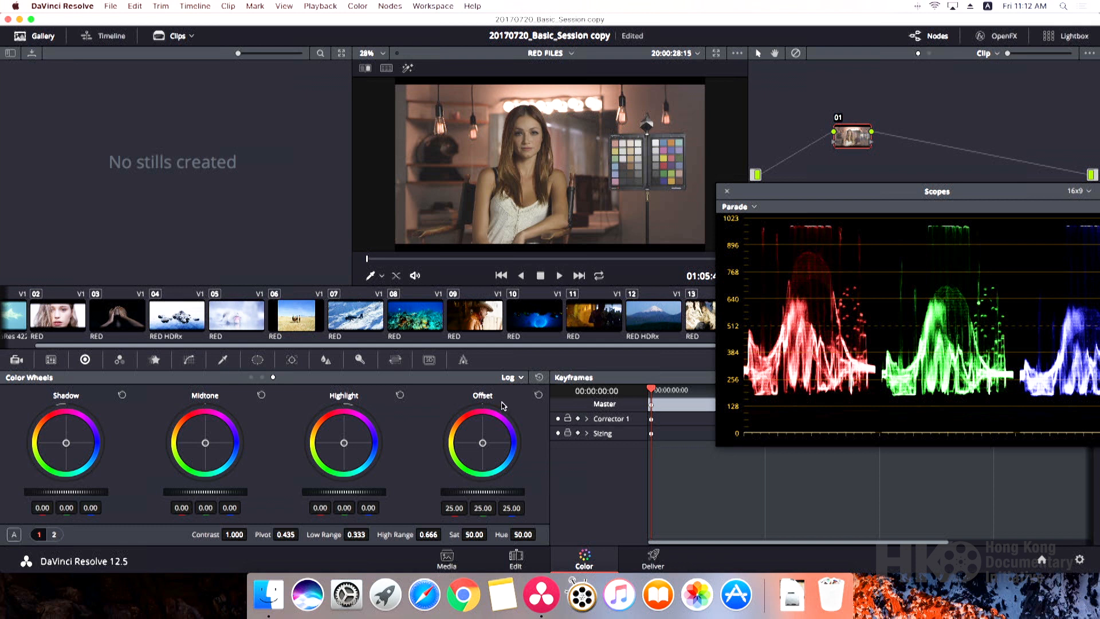
left_click(521, 379)
left_click(522, 378)
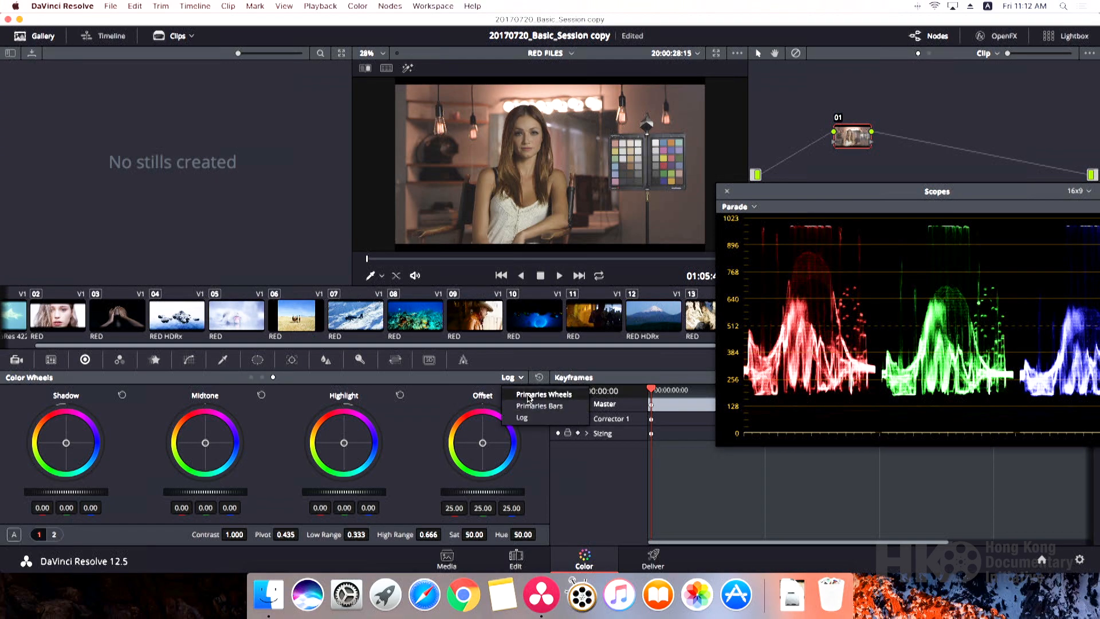
left_click(529, 396)
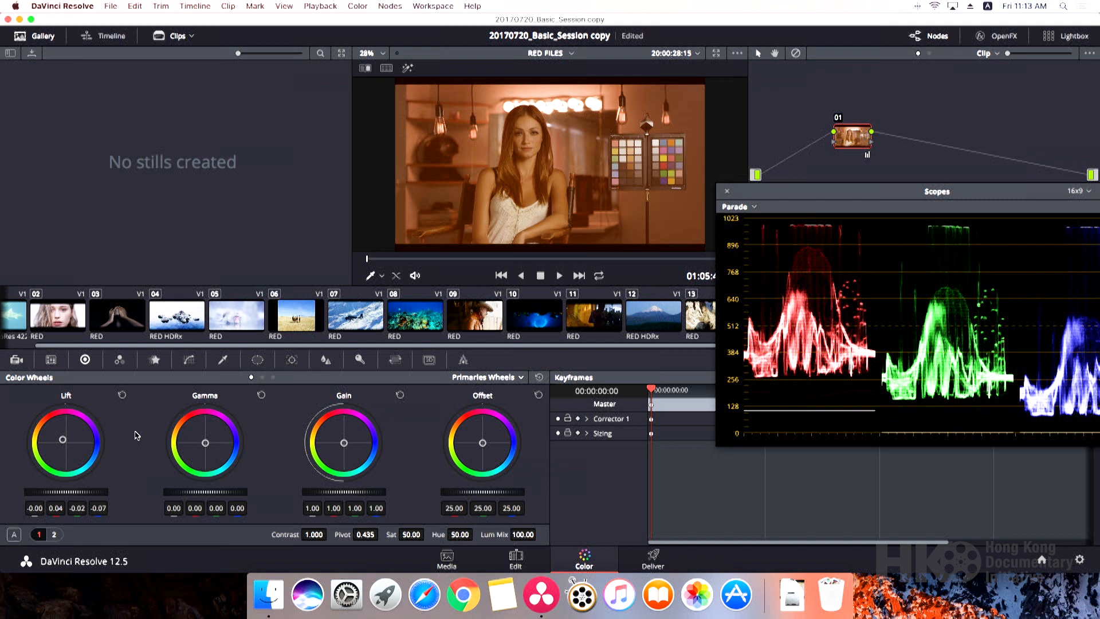
Try small color balance shifts on the Lift wheel, undoing them and resetting Lift to neutral
key("super+z")
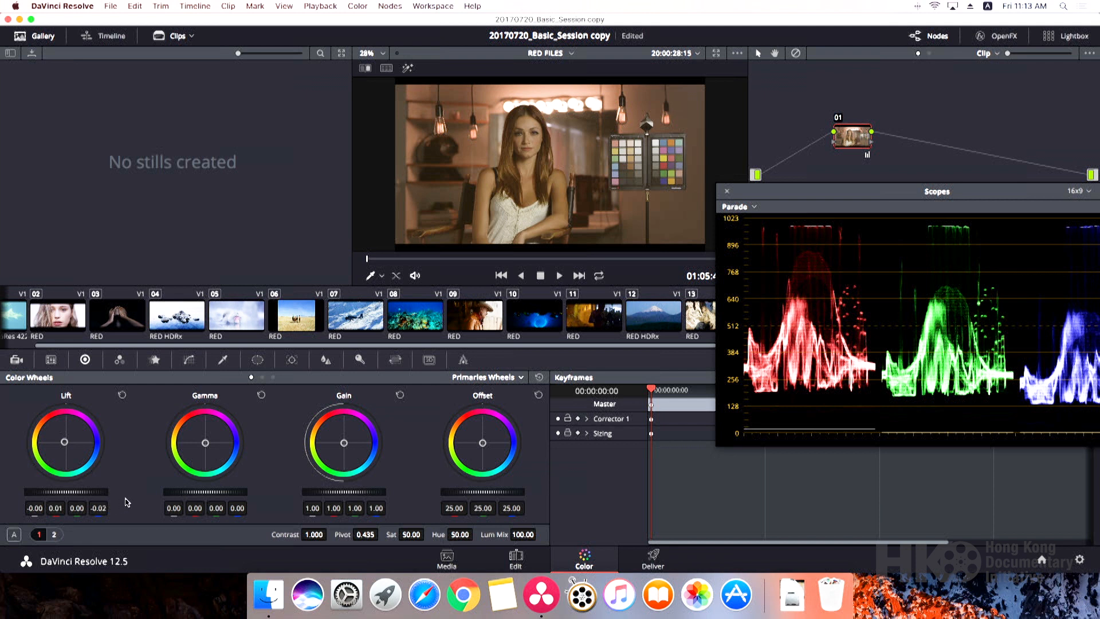
key("super+z")
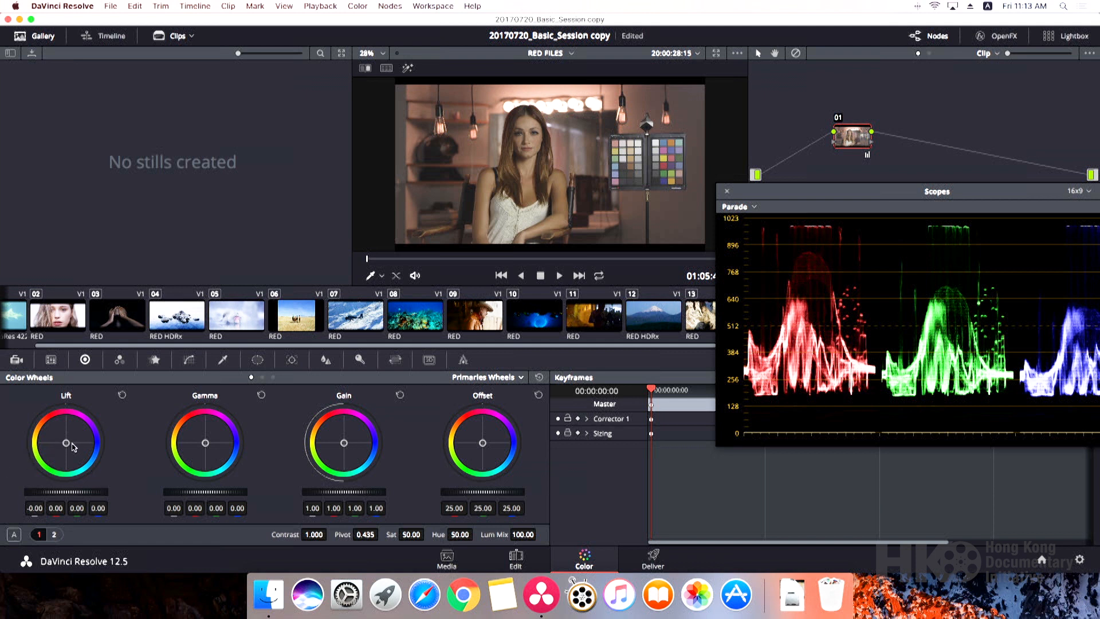
left_click_drag(68, 447, 66, 445)
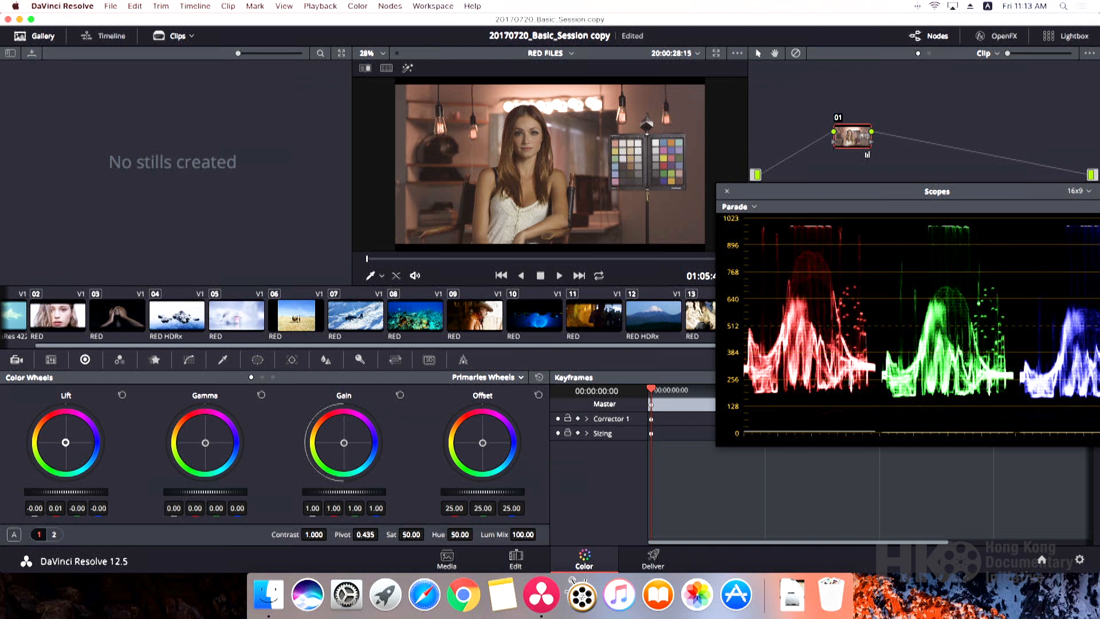
left_click_drag(65, 442, 65, 443)
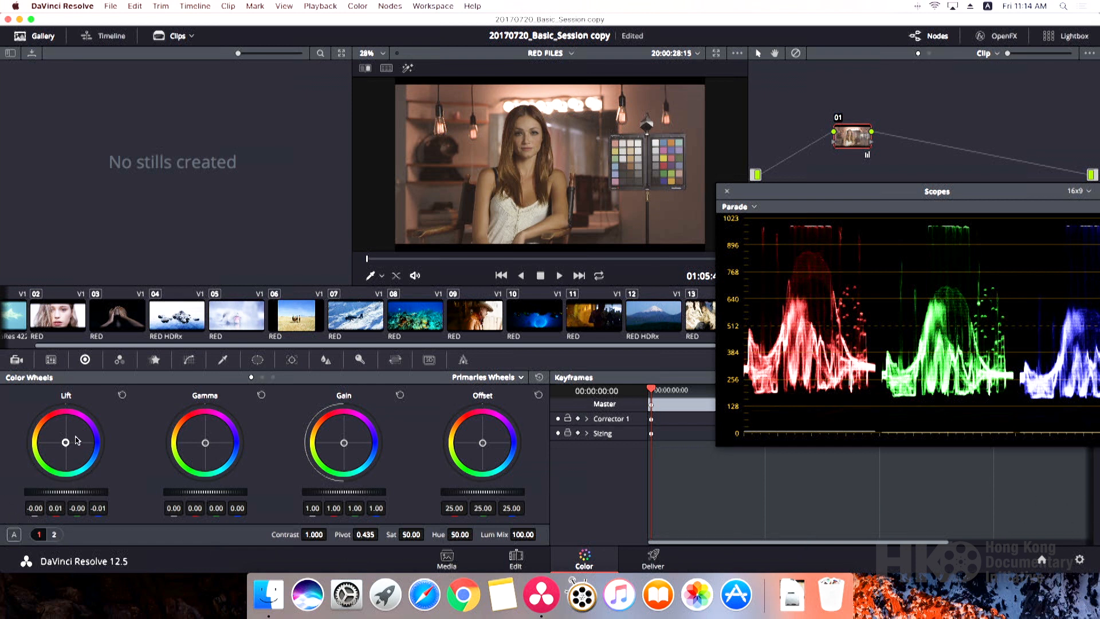
left_click_drag(66, 442, 68, 442)
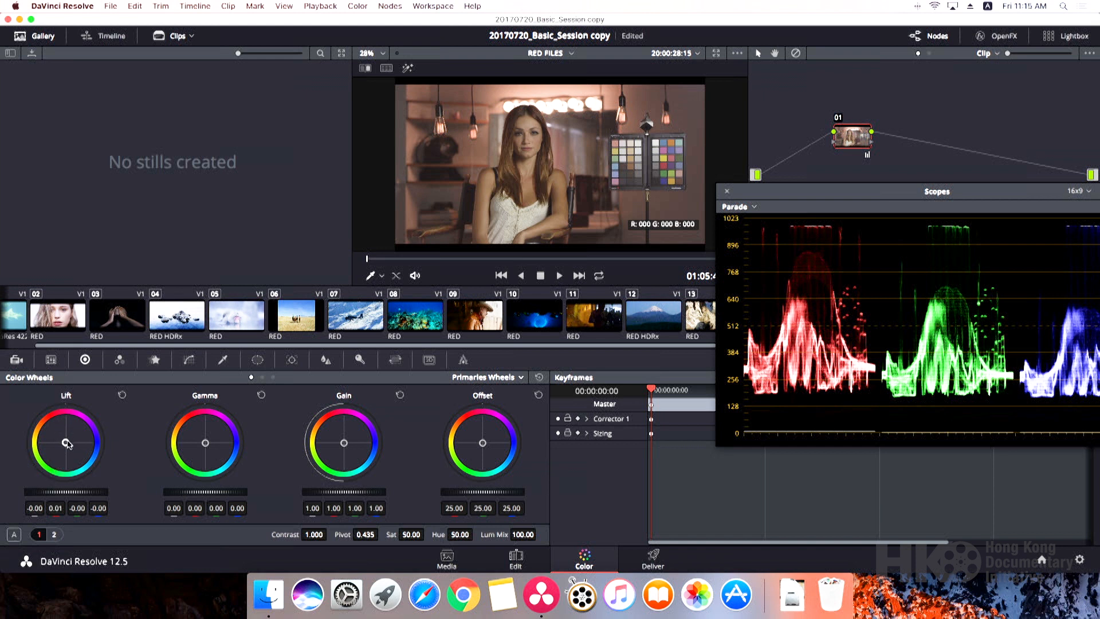
left_click_drag(66, 442, 66, 444)
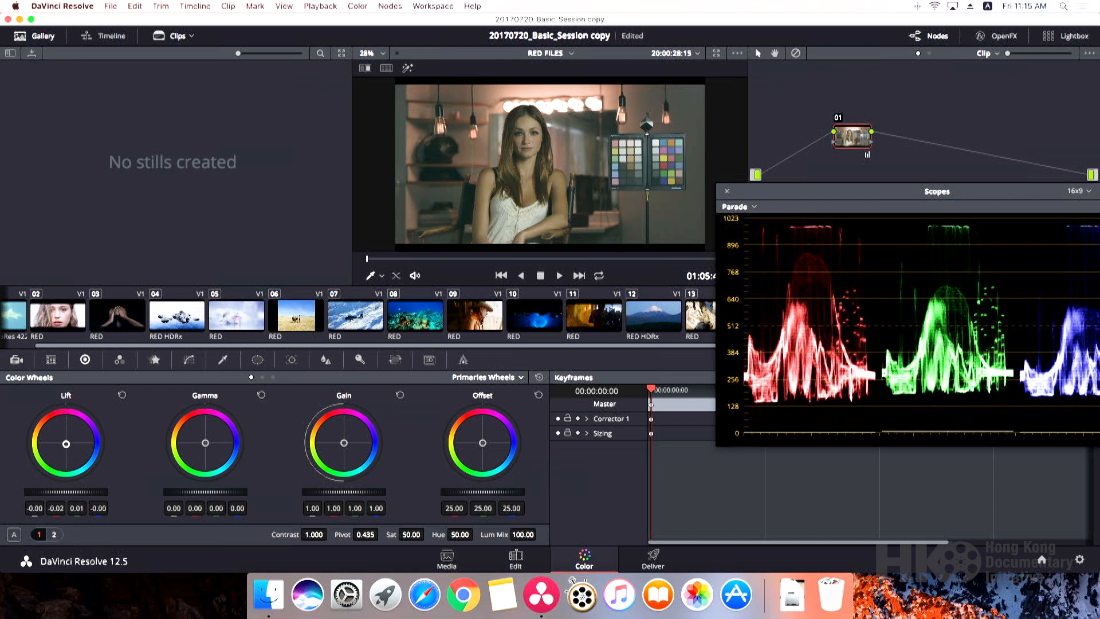
left_click_drag(66, 443, 67, 444)
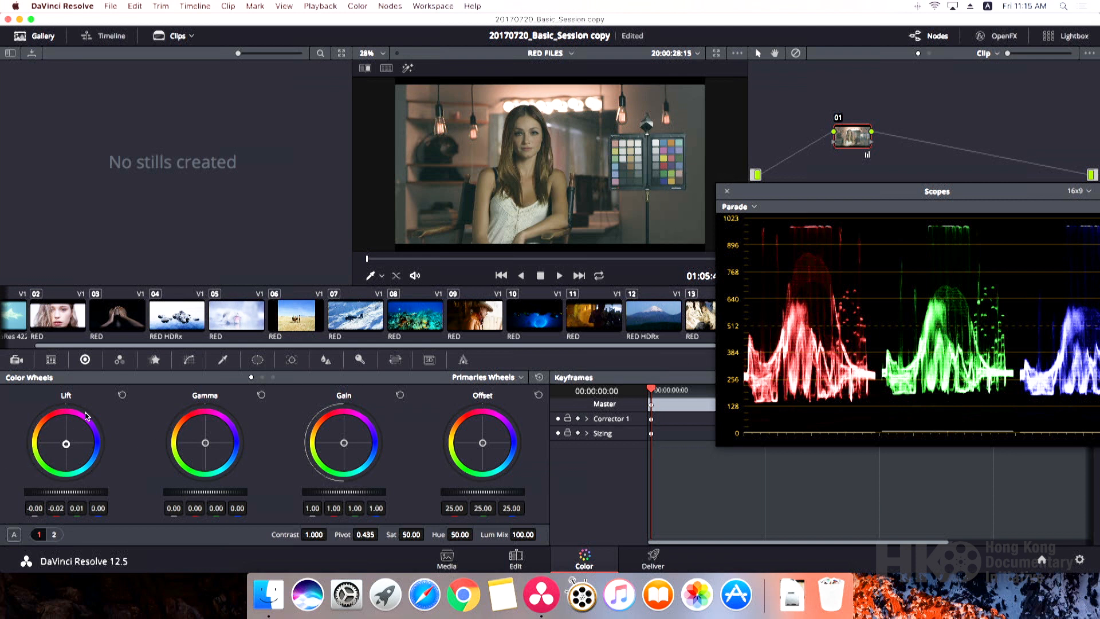
left_click(121, 396)
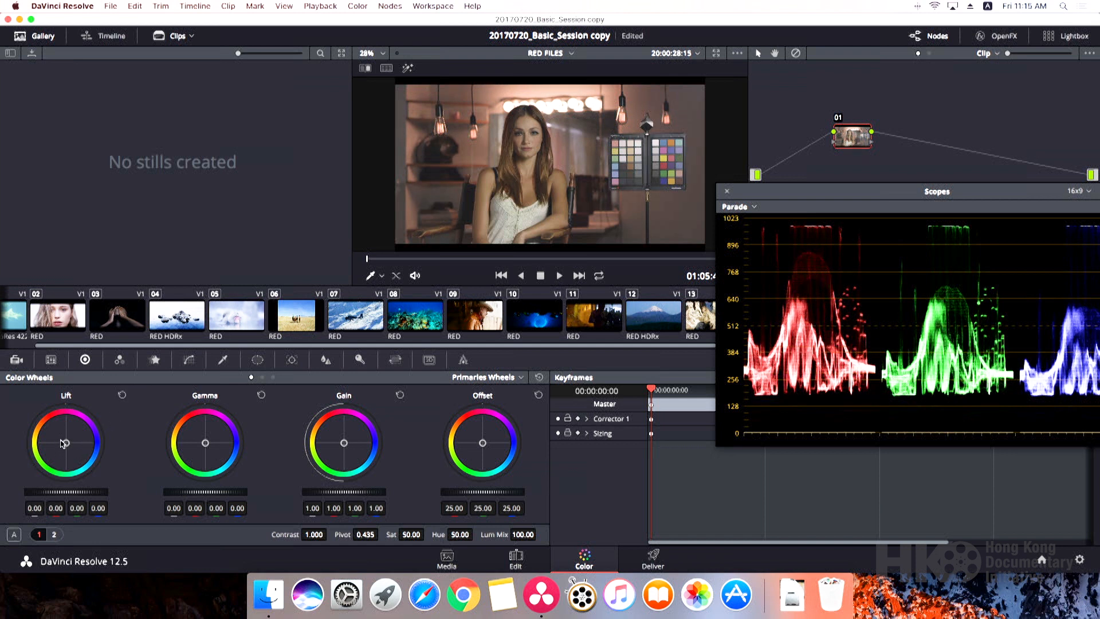
left_click_drag(66, 447, 66, 443)
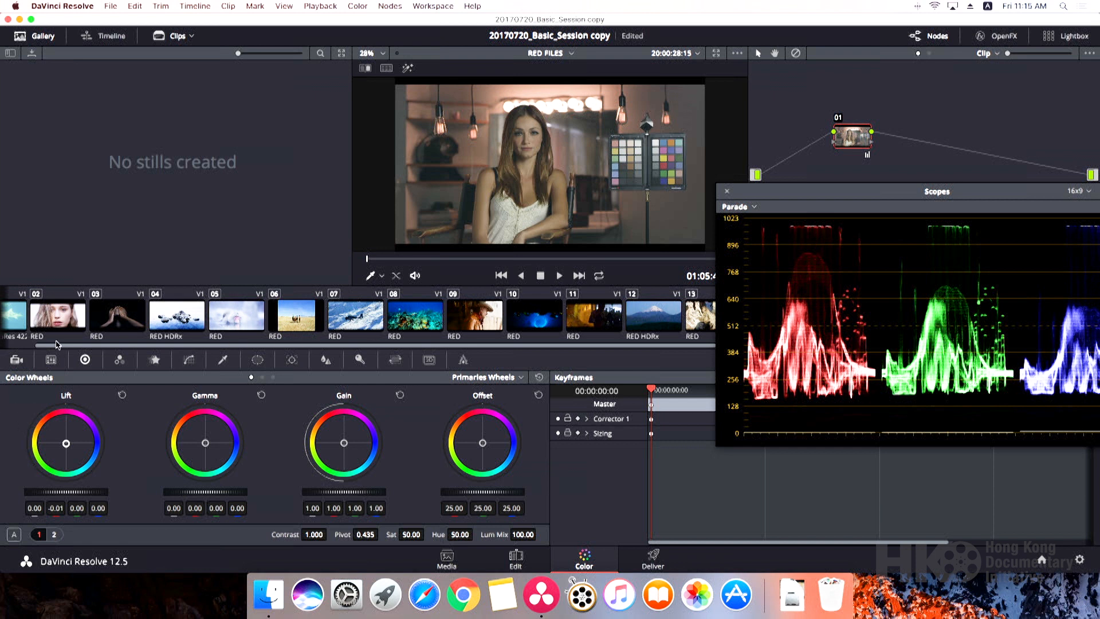
left_click(122, 396)
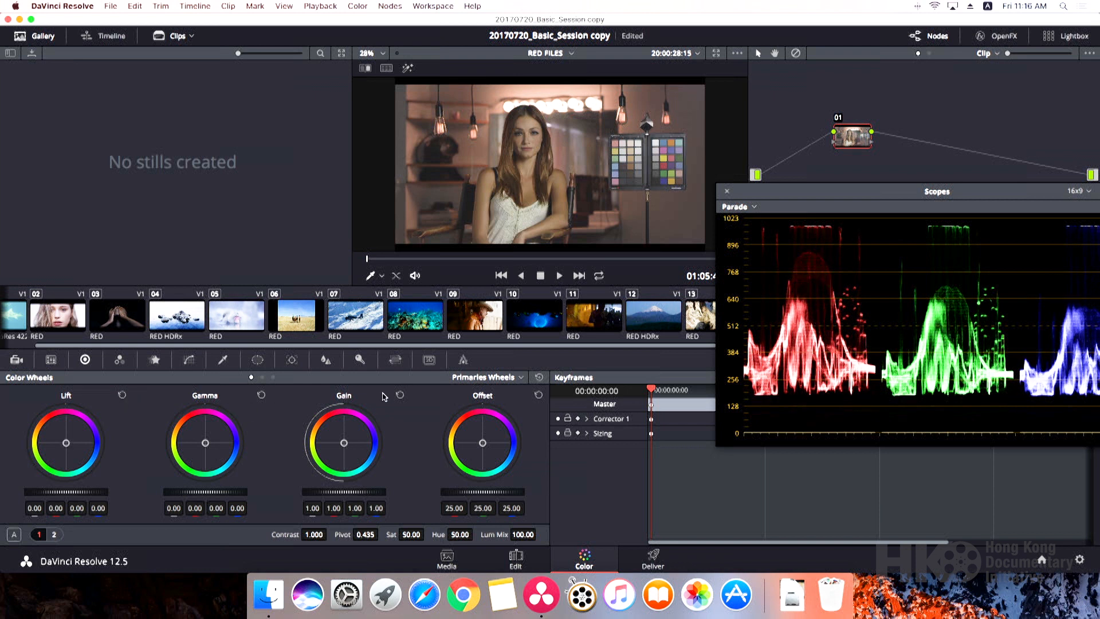
Switch the primary controls to Primaries Bars and lower the blue Lift channel to -0.01
left_click(507, 379)
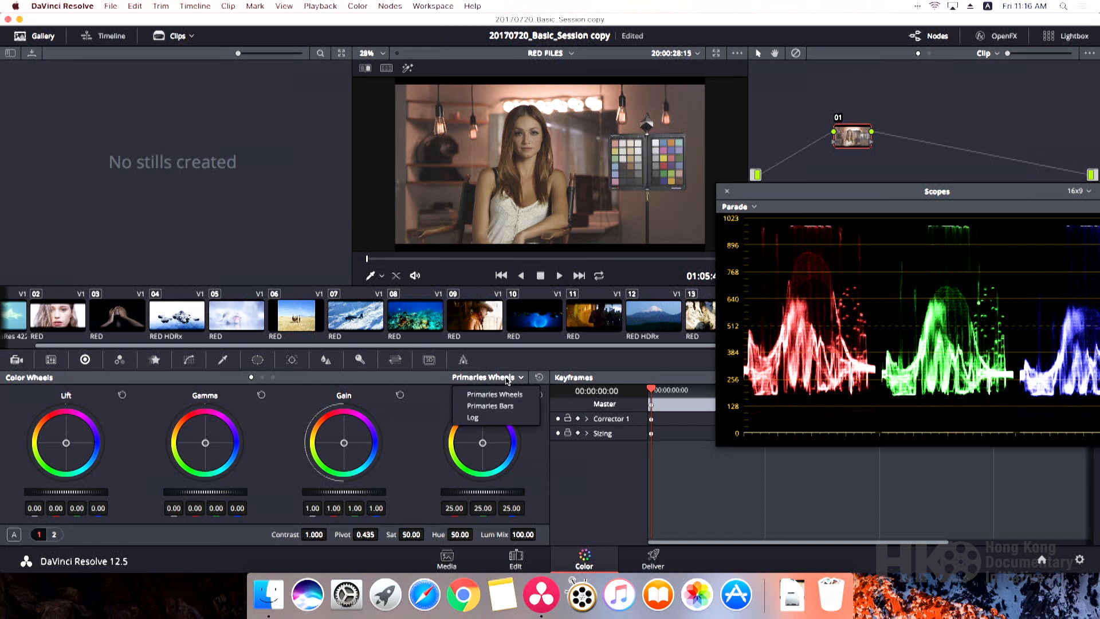
left_click(503, 407)
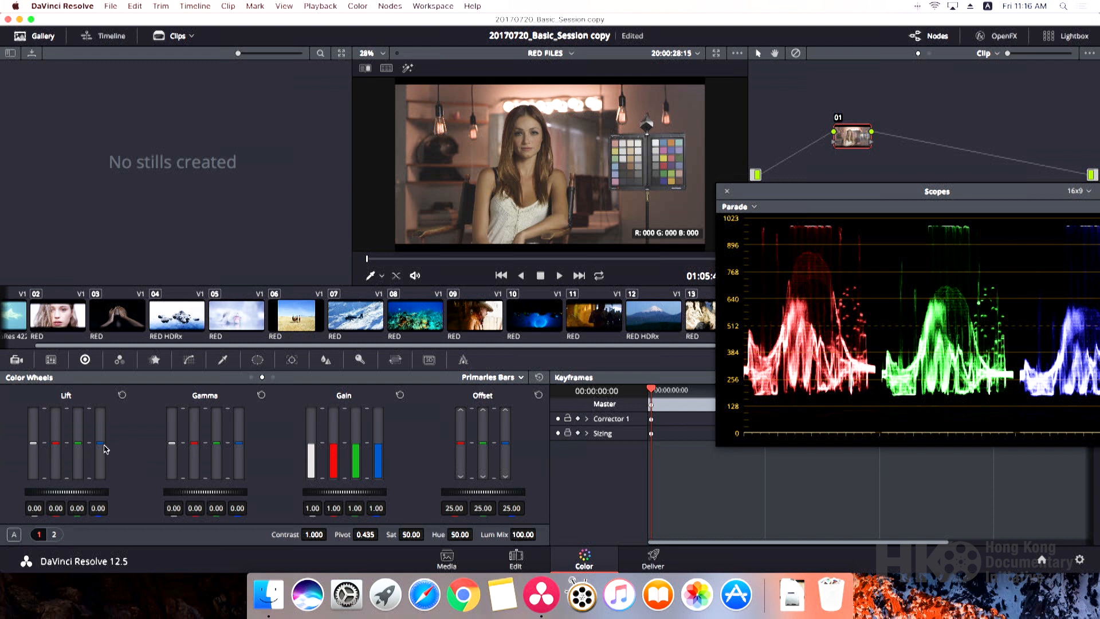
left_click_drag(104, 449, 100, 444)
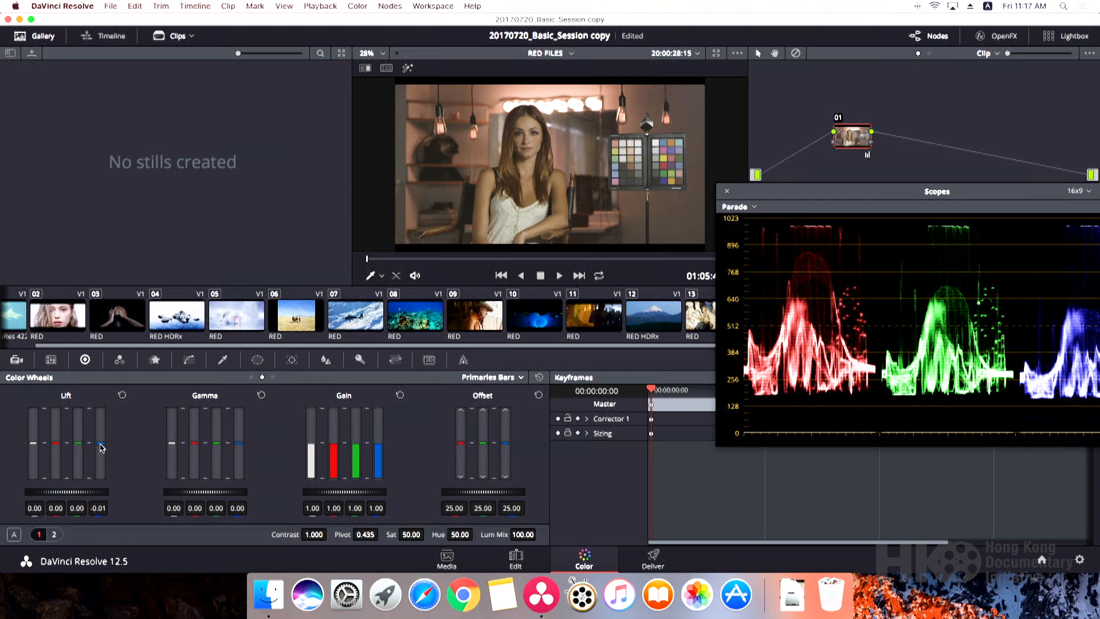
Reset the Lift channels to neutral and try a small adjustment of the blue Offset channel
left_click_drag(102, 448, 102, 452)
left_click(521, 377)
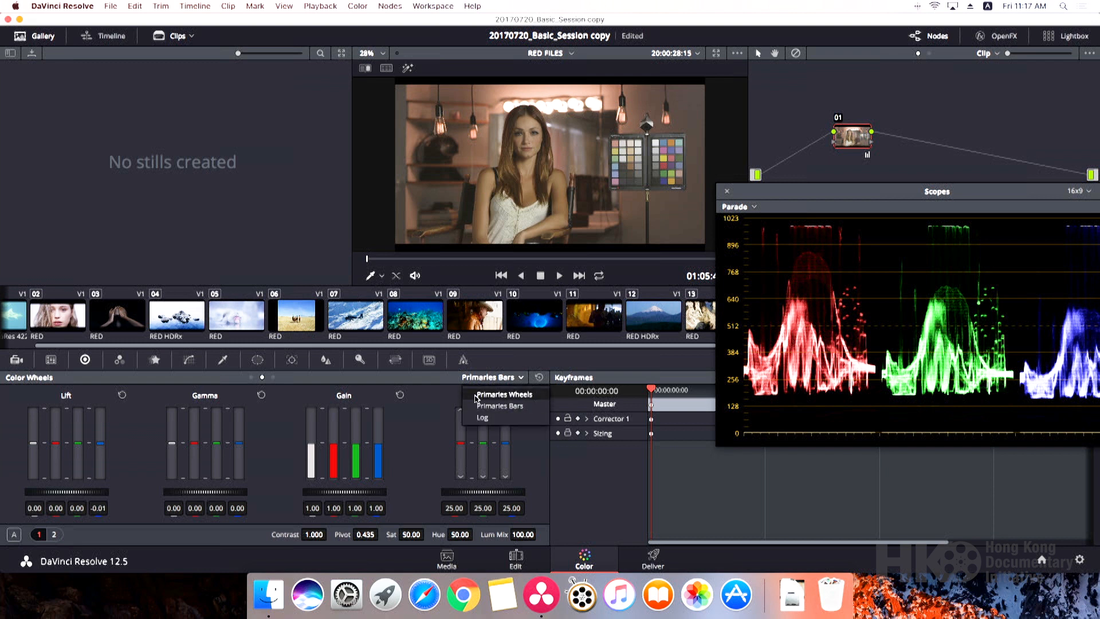
left_click(452, 396)
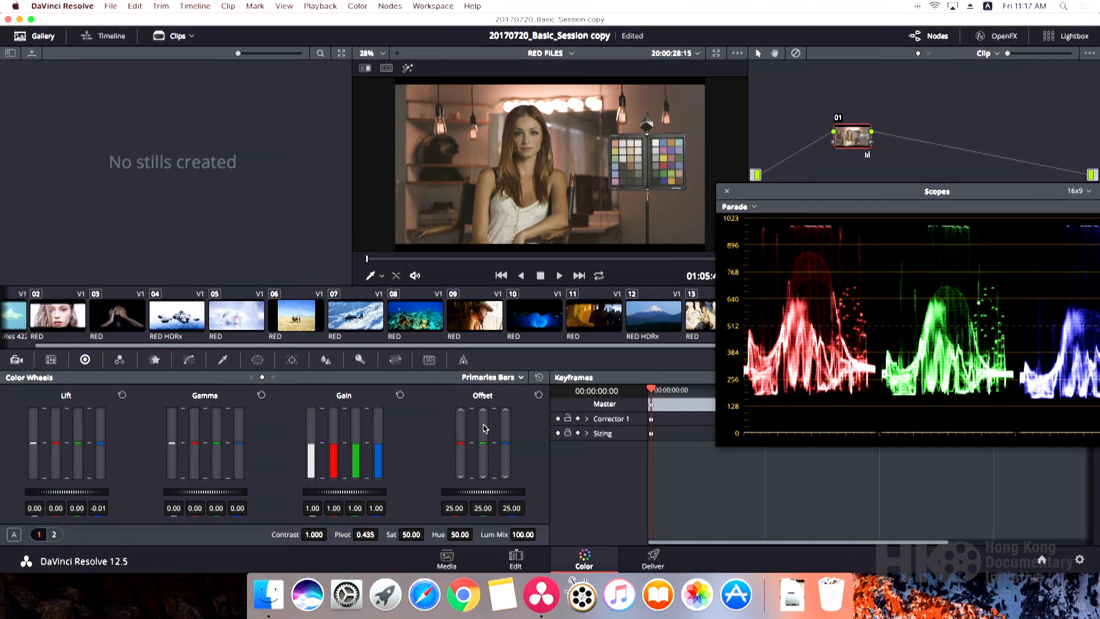
left_click(123, 395)
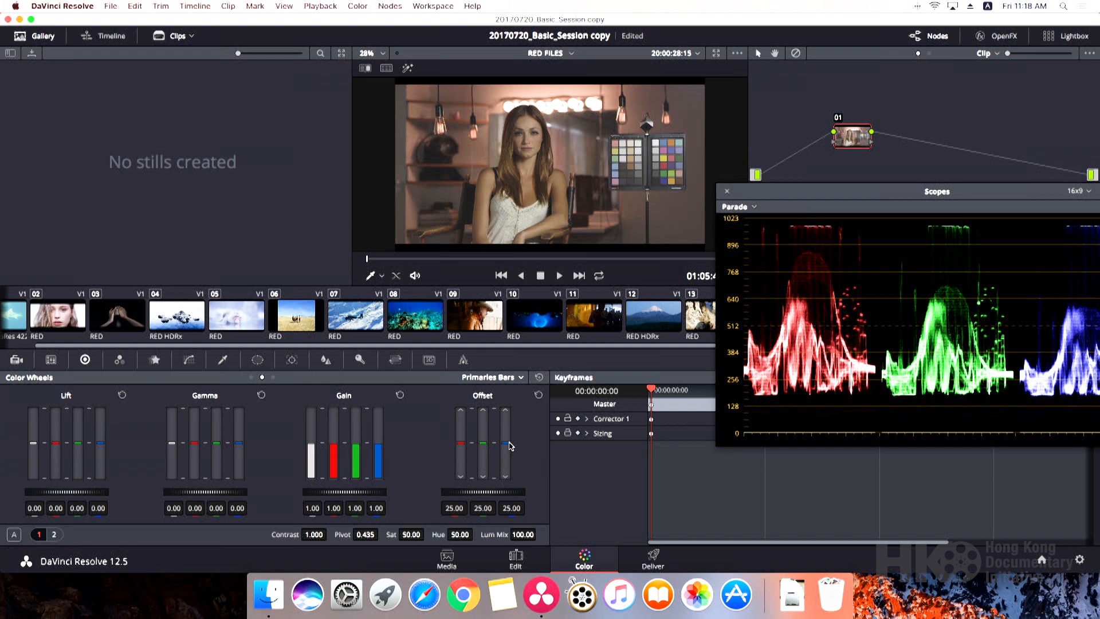
left_click_drag(510, 446, 511, 446)
left_click(505, 478)
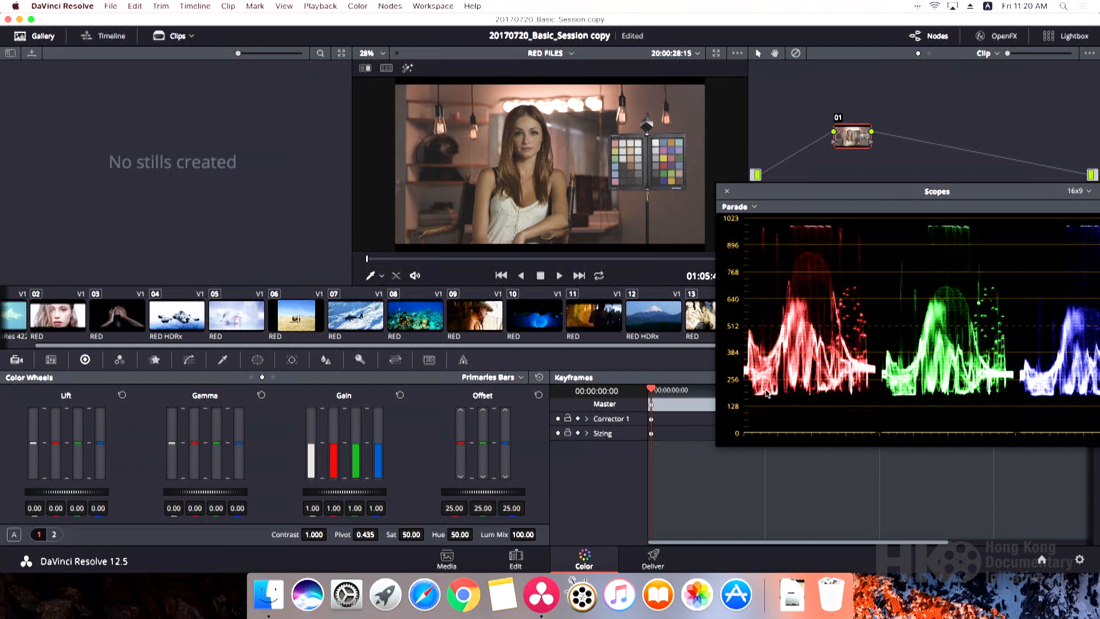
Label node 01 as Primary and reposition the Scopes window so the full RGB parade is in view
left_click_drag(837, 197, 826, 188)
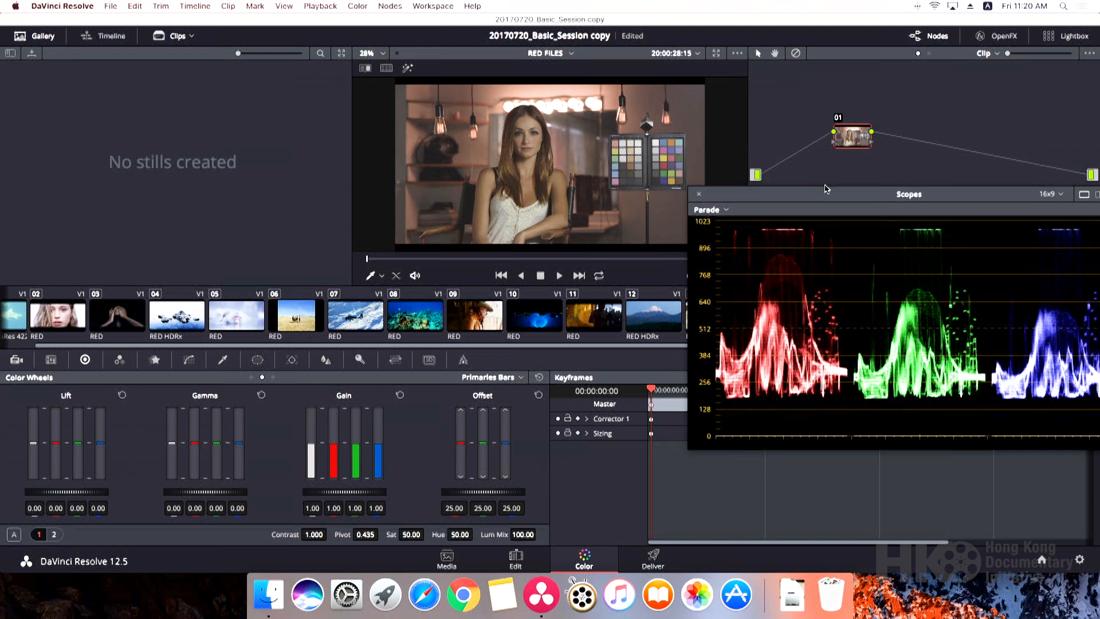
right_click(846, 141)
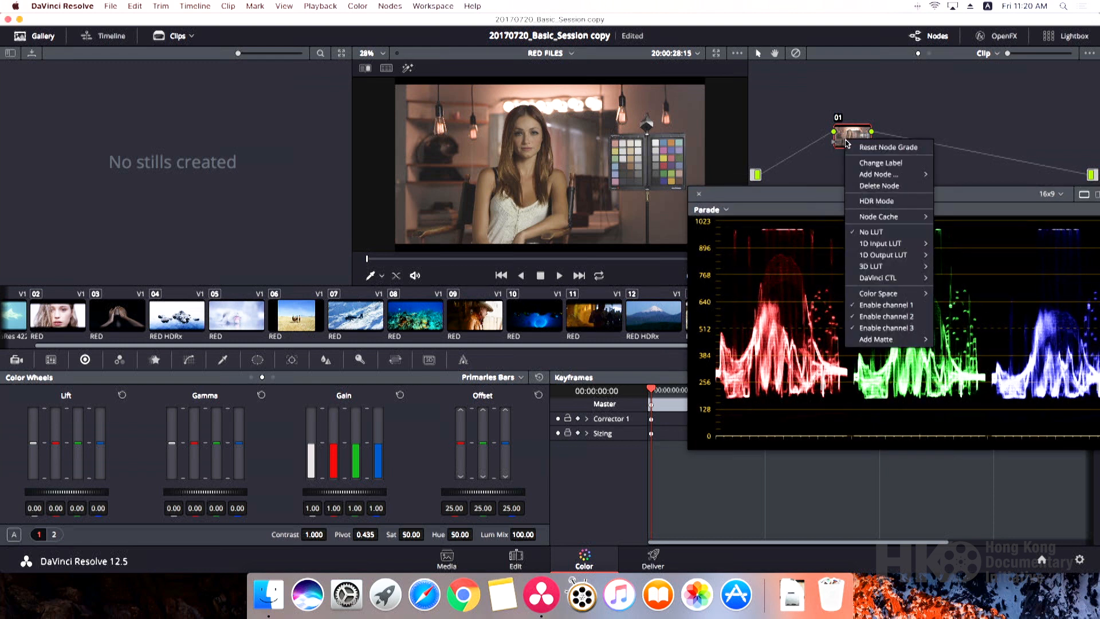
left_click(862, 161)
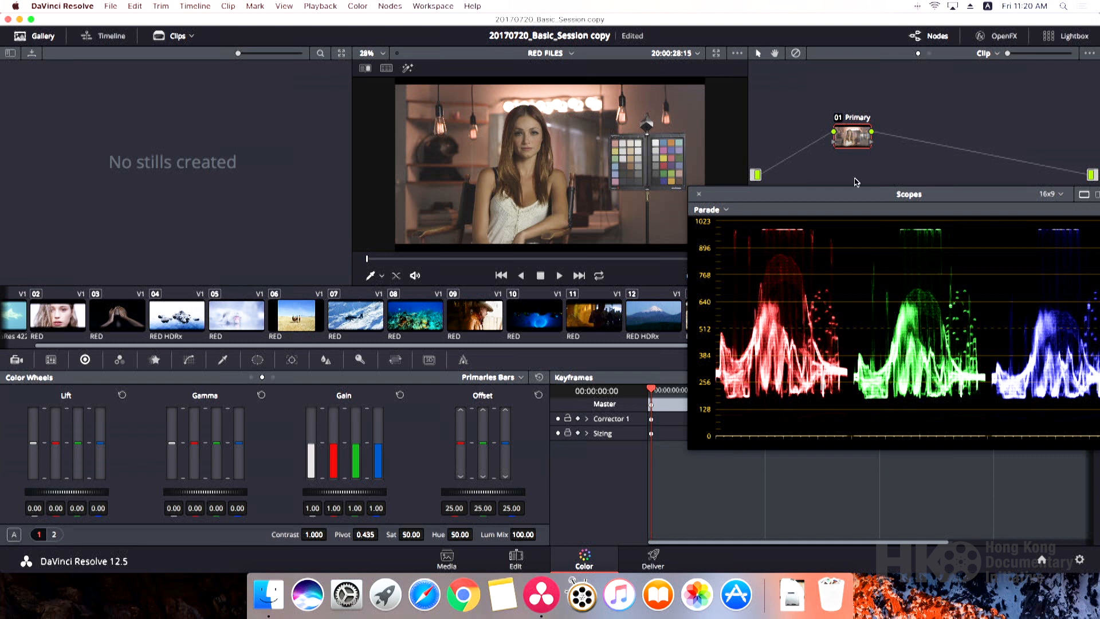
left_click_drag(853, 196, 802, 201)
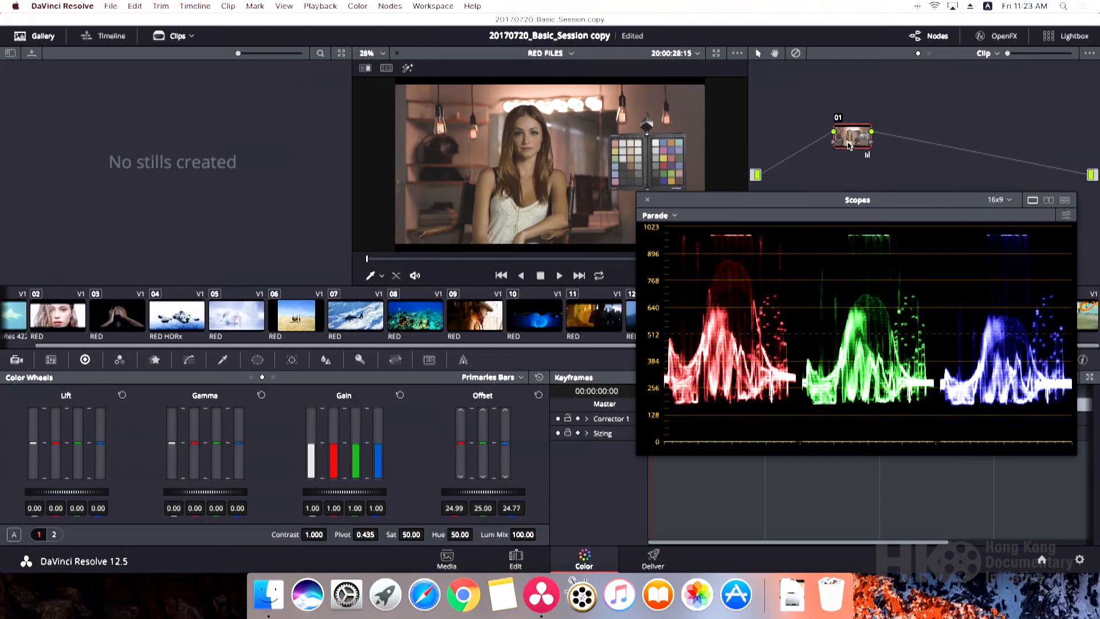
Label the only node in the node graph as Priamry
right_click(849, 152)
left_click(869, 165)
type("Priamry")
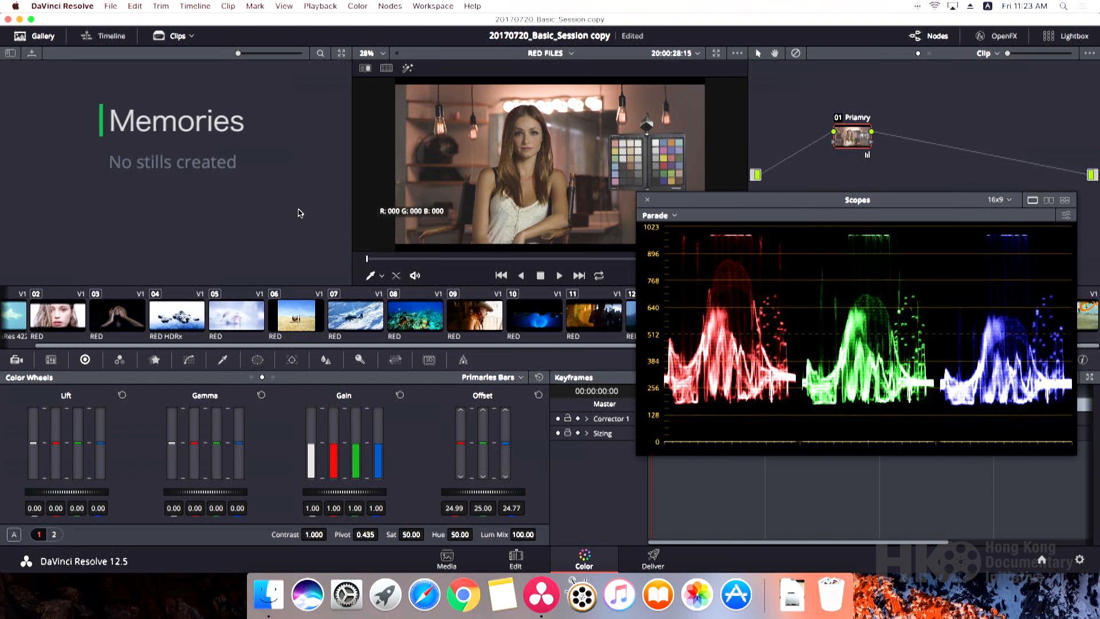
left_click(359, 6)
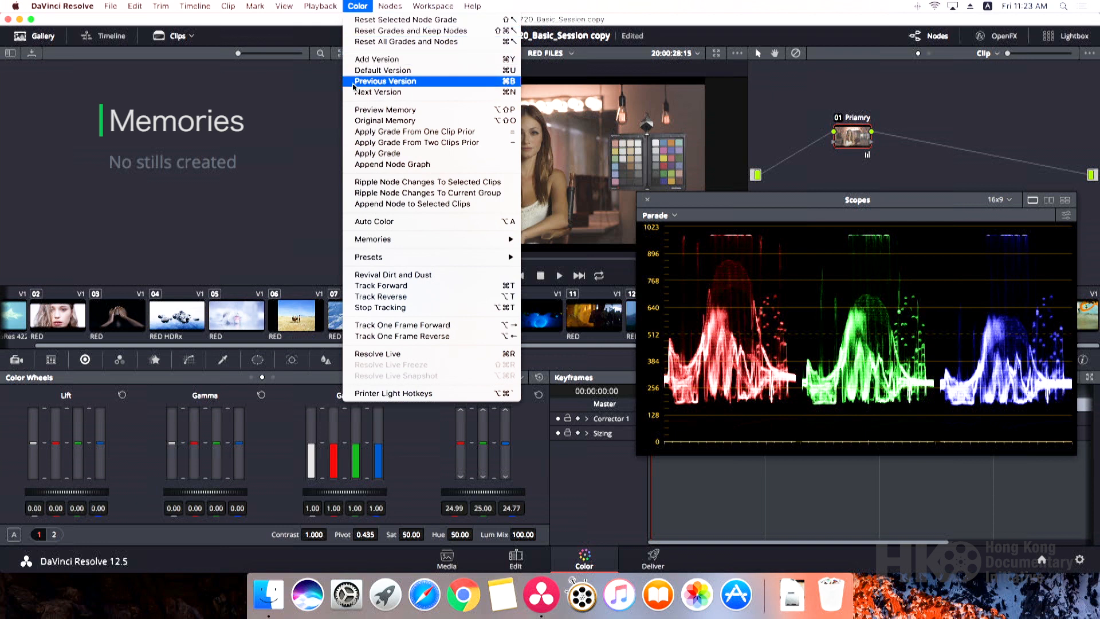
mouse_move(361, 239)
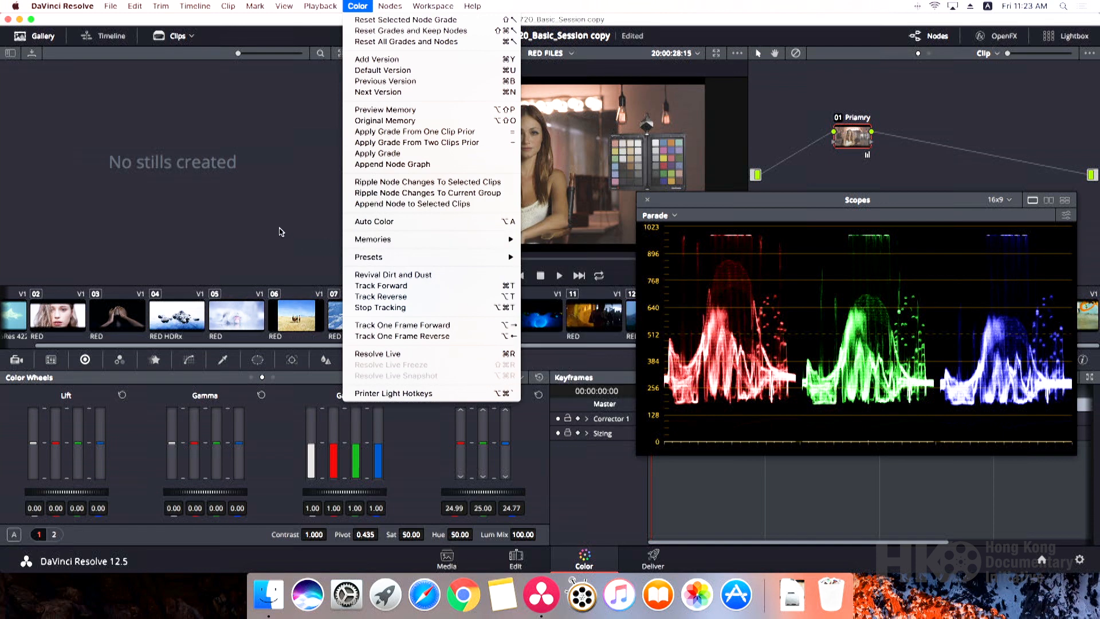
left_click(281, 232)
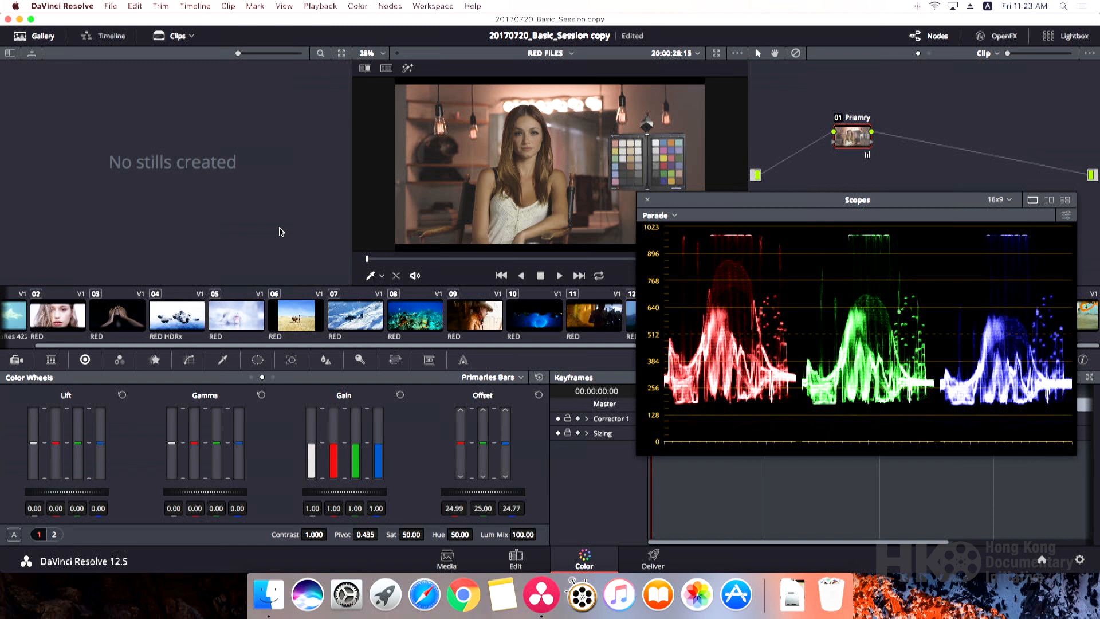
Save the current grade to memory A in the gallery and grab two stills of the shot
left_click(32, 55)
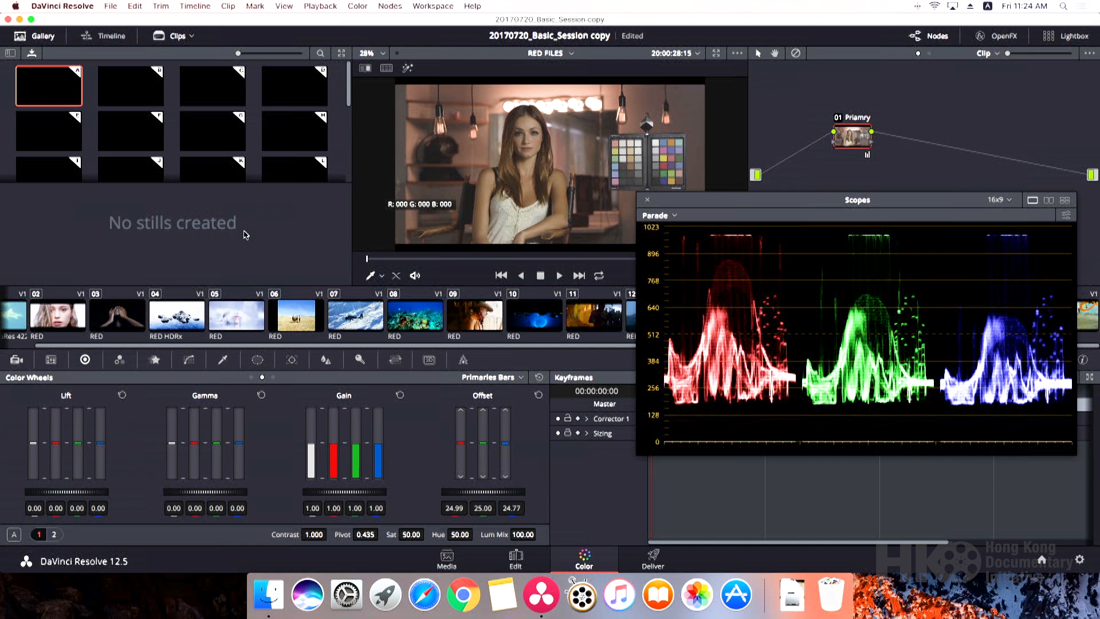
key("alt+super+g")
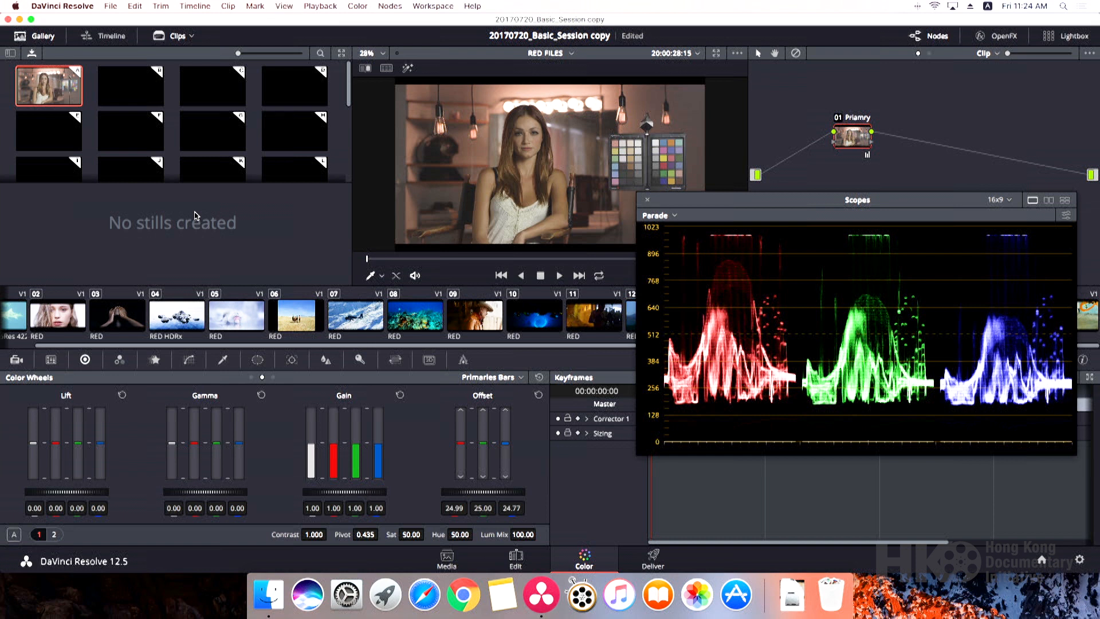
key("super+alt+g")
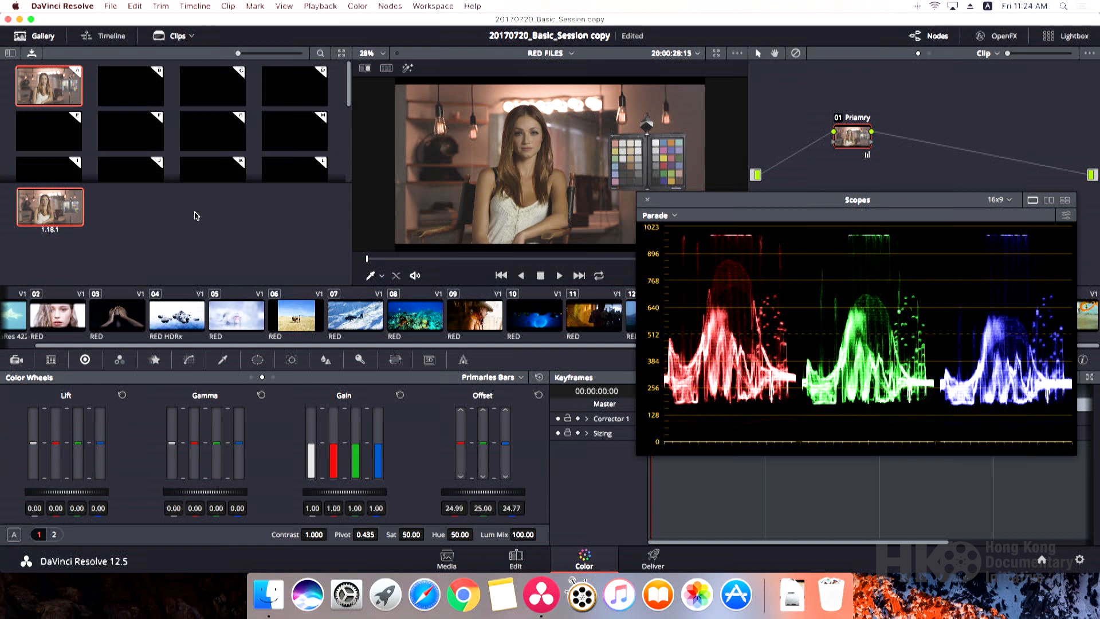
key("alt+super+g")
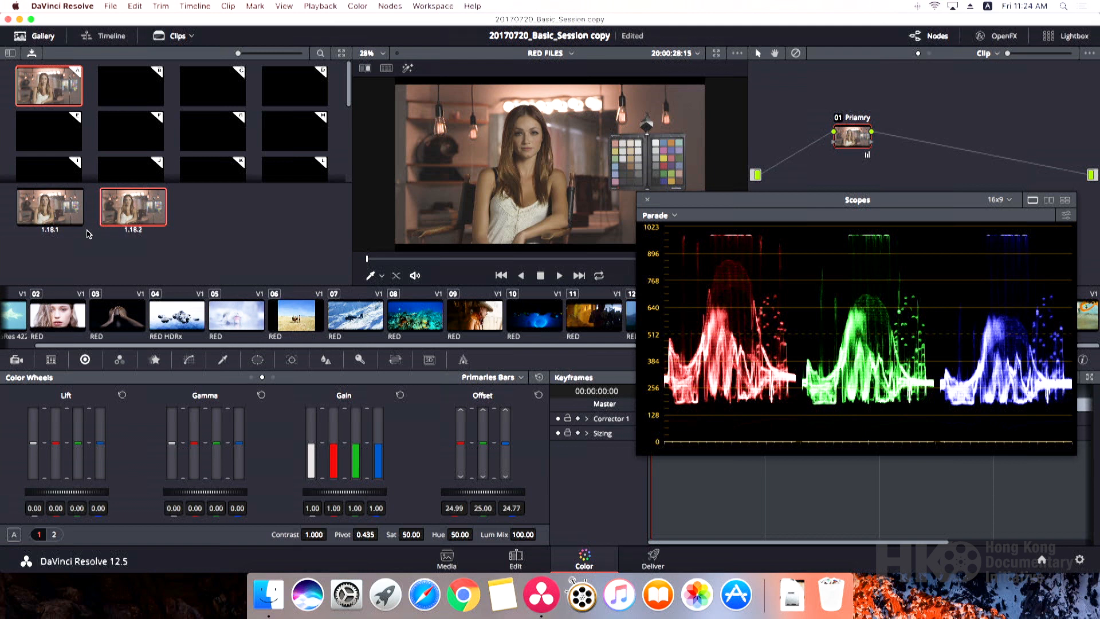
Label the first gallery still as Offset correction
left_click(56, 229)
right_click(59, 237)
left_click(53, 252)
right_click(51, 219)
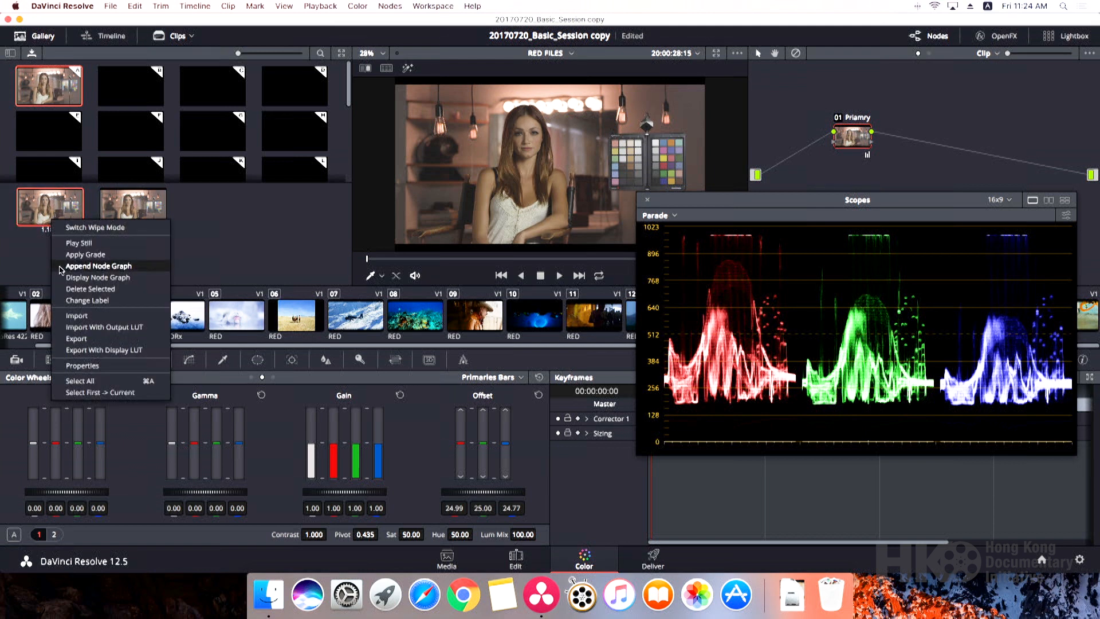
left_click(78, 300)
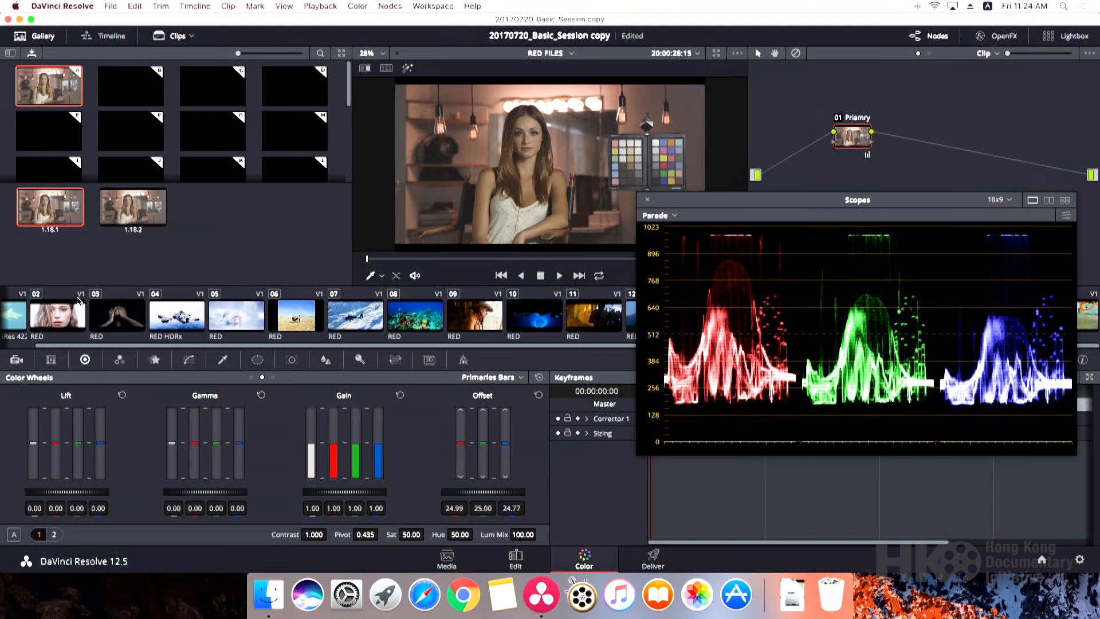
type("Offset correction")
key("Return")
left_click(238, 208)
Shift the Scopes window slightly and undo the Lift reduction
left_click_drag(693, 205, 703, 202)
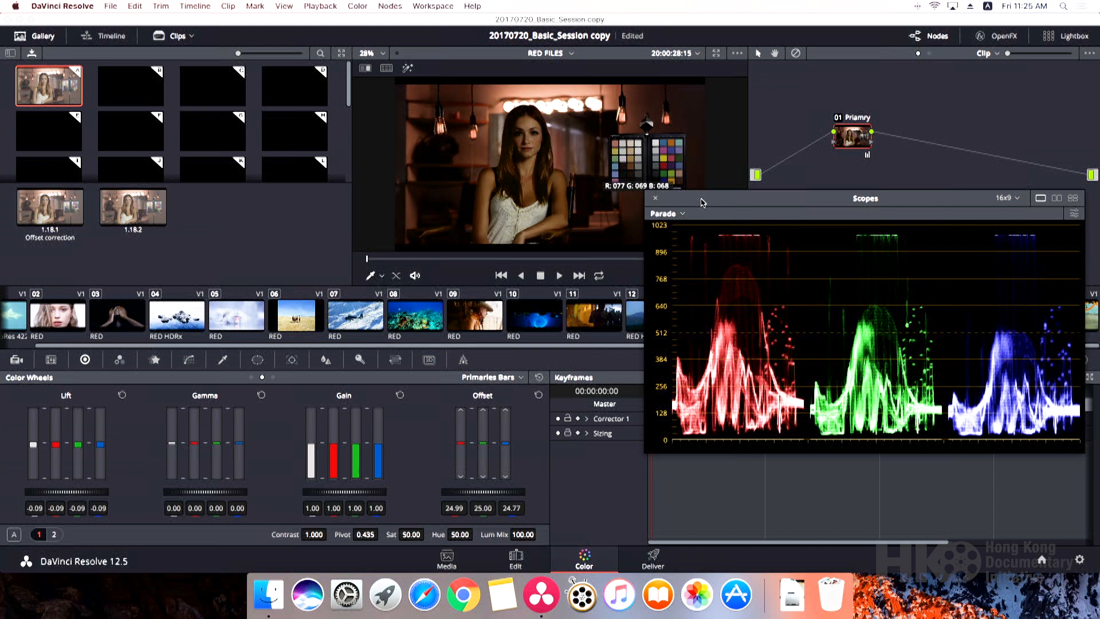
key("super+z")
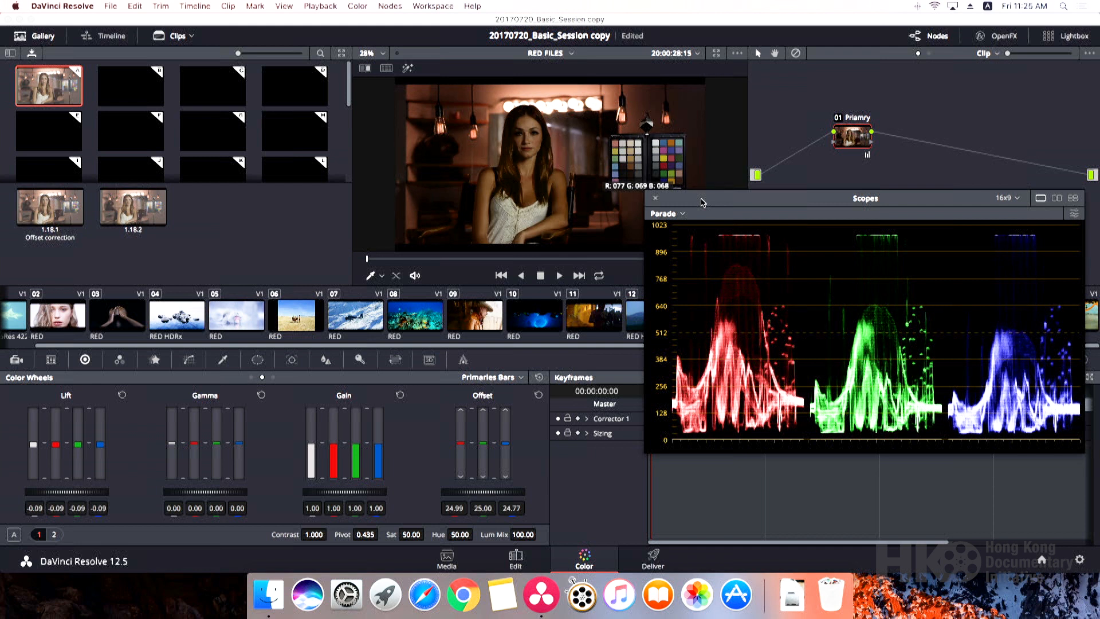
key("super+z")
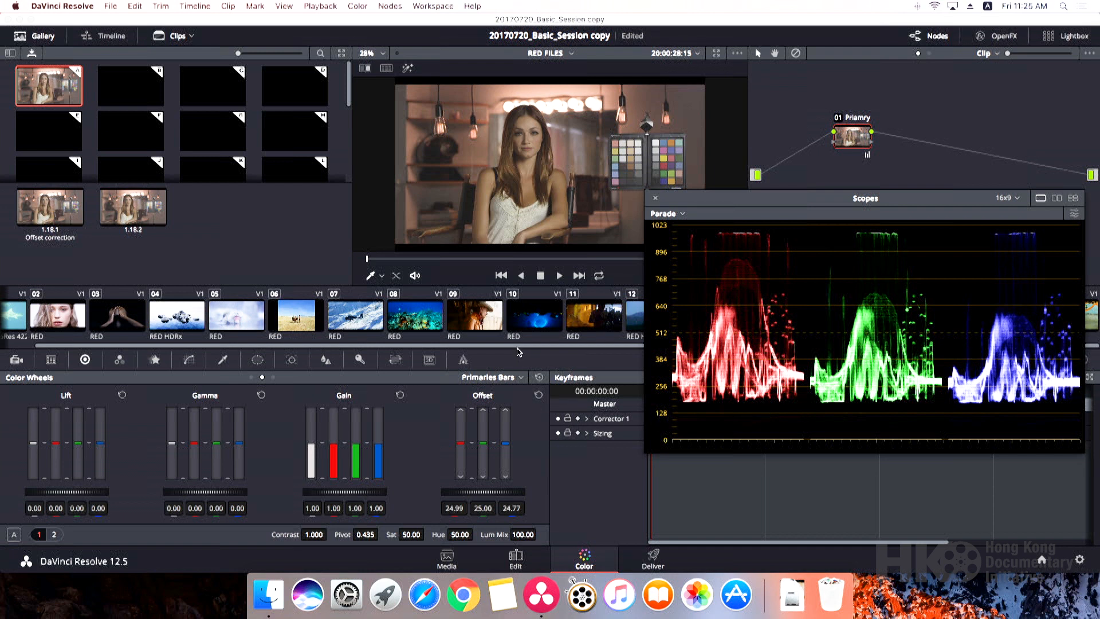
Switch the primary controls to Primaries Wheels and lower the master Lift to -0.10, checking the parade
left_click(518, 378)
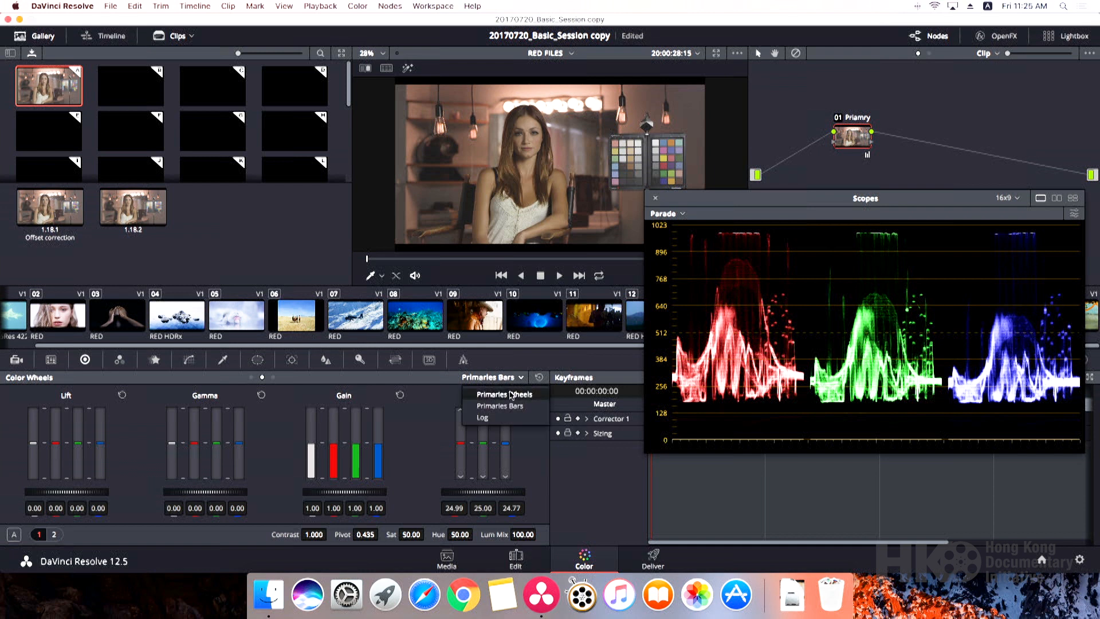
left_click(510, 394)
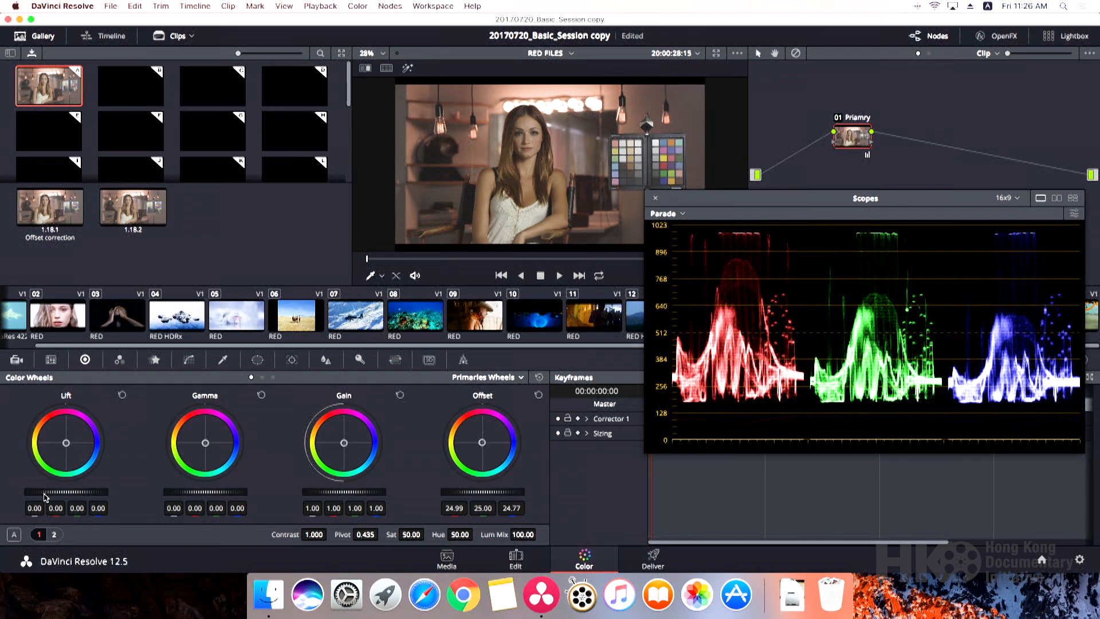
left_click_drag(58, 494, 45, 494)
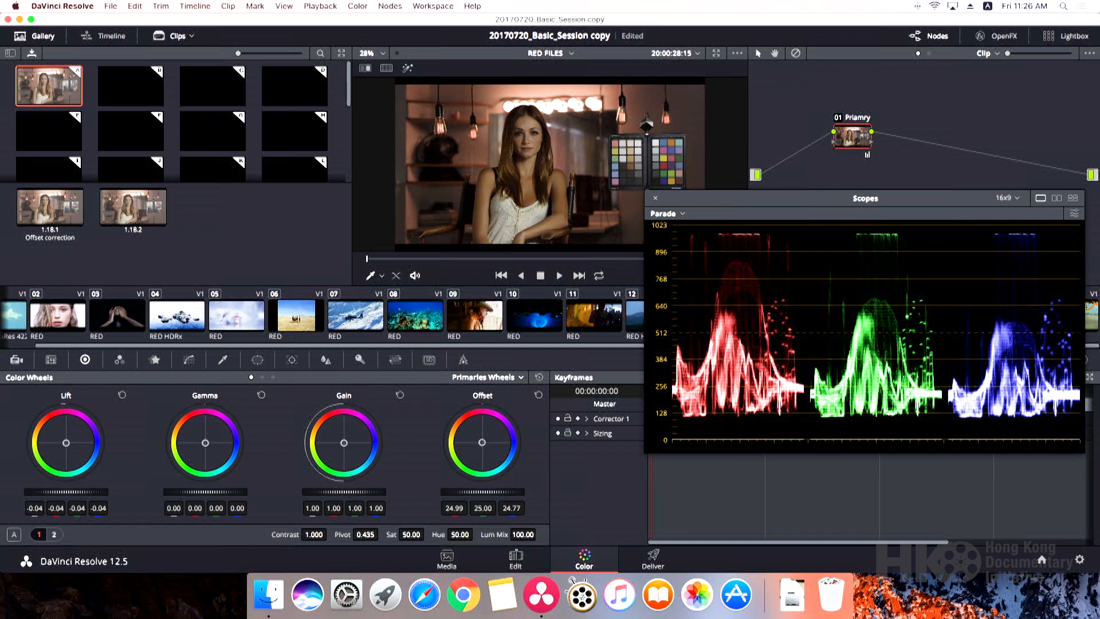
left_click_drag(45, 494, 38, 494)
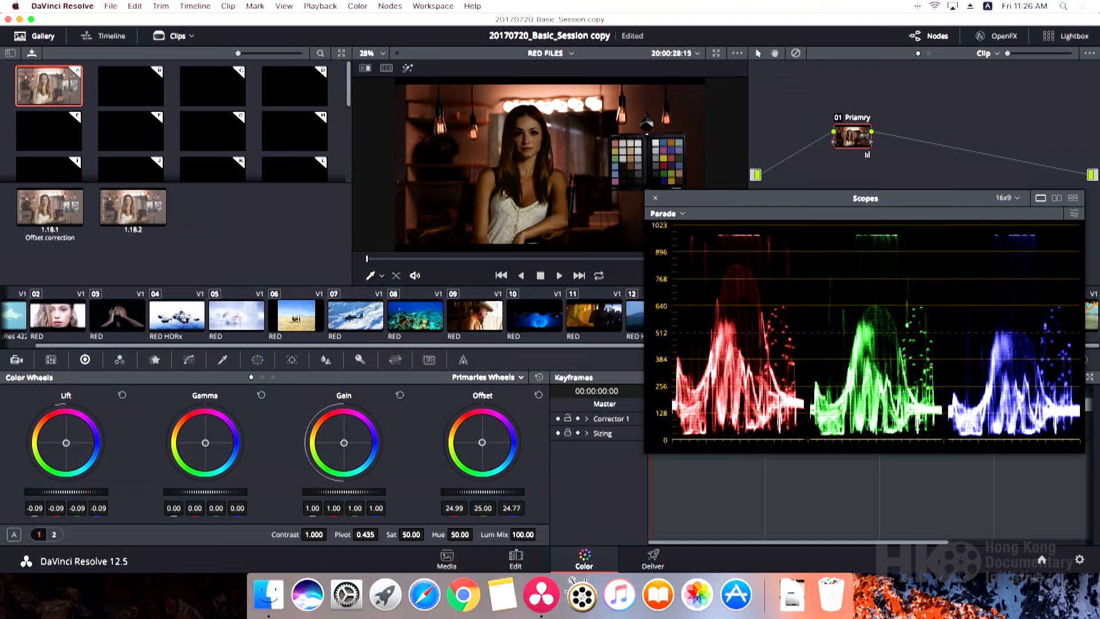
left_click_drag(39, 494, 38, 494)
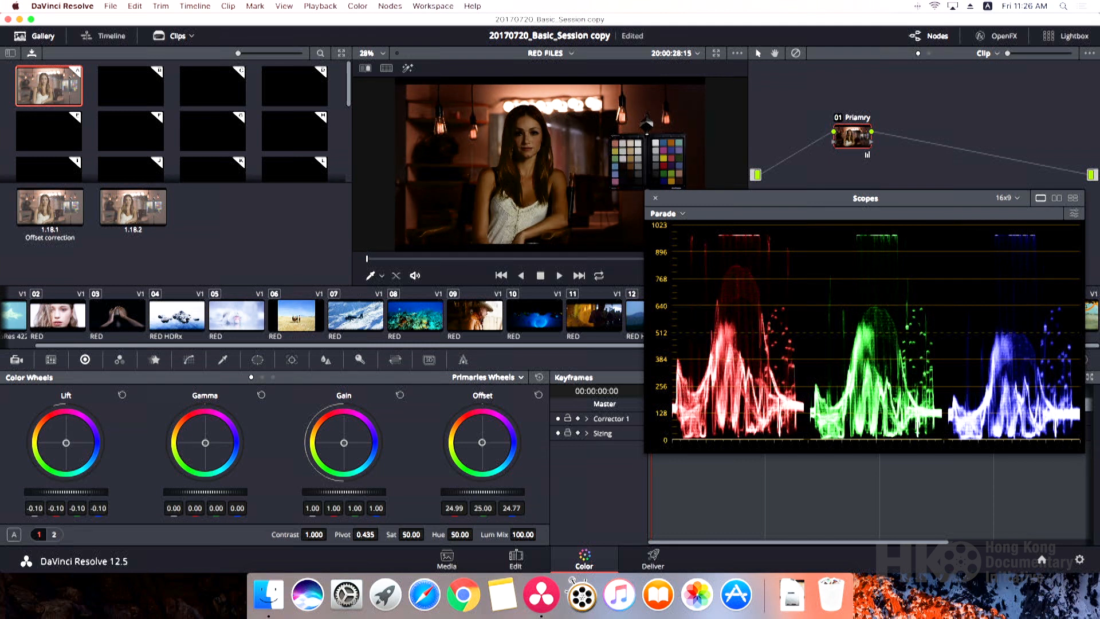
left_click_drag(66, 491, 63, 491)
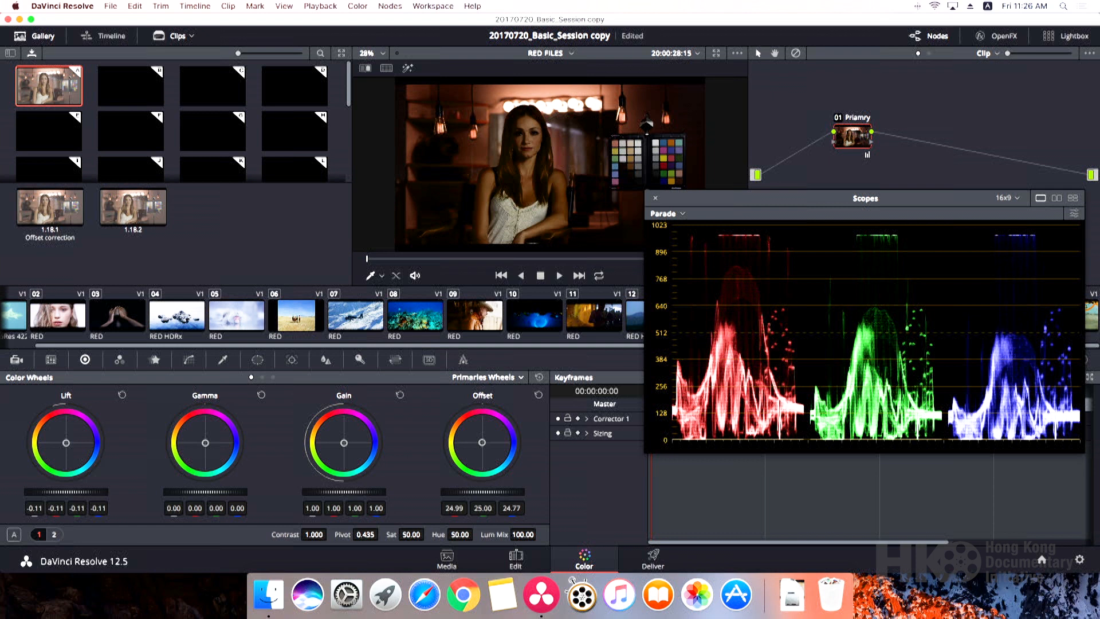
left_click_drag(66, 492, 68, 492)
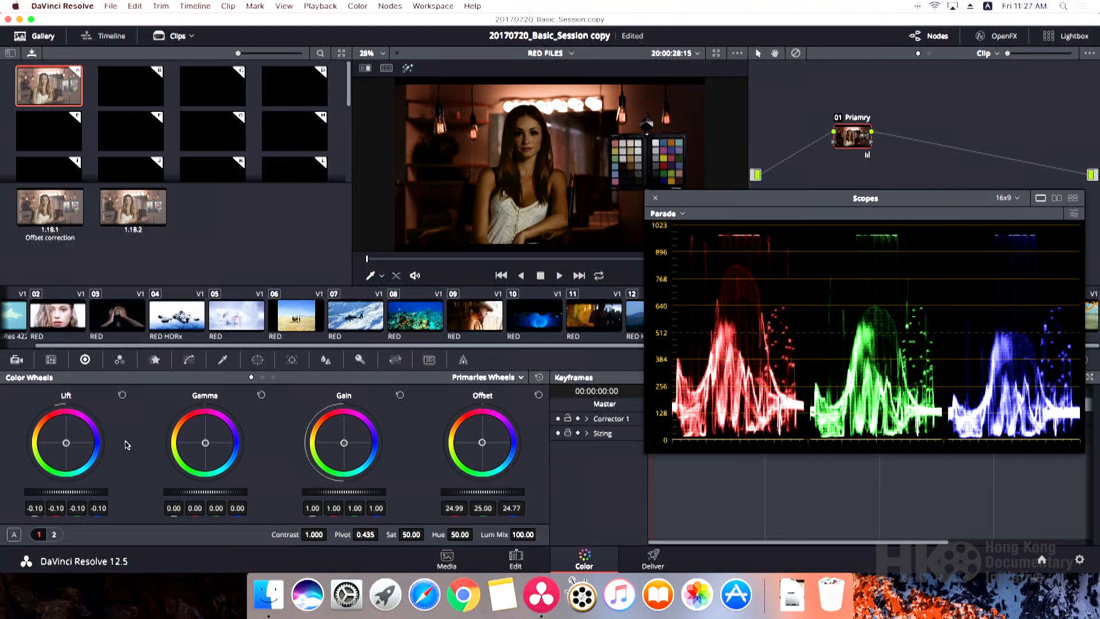
Save the current grade to memory B and grab a new gallery still labelled complete primary
key("super+alt+g")
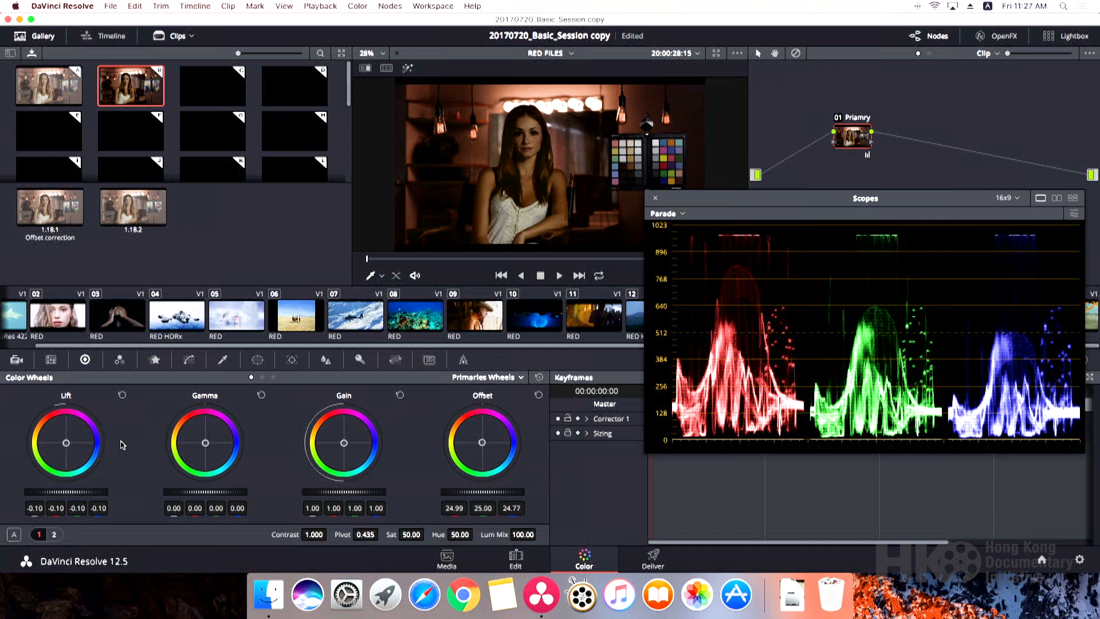
key("super+alt+g")
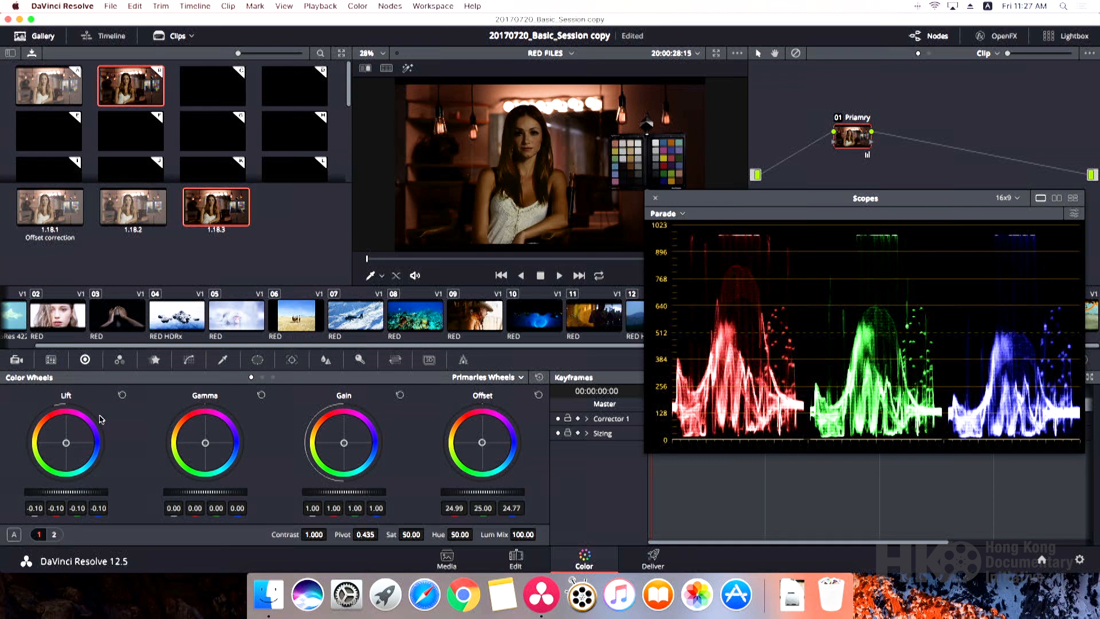
right_click(215, 232)
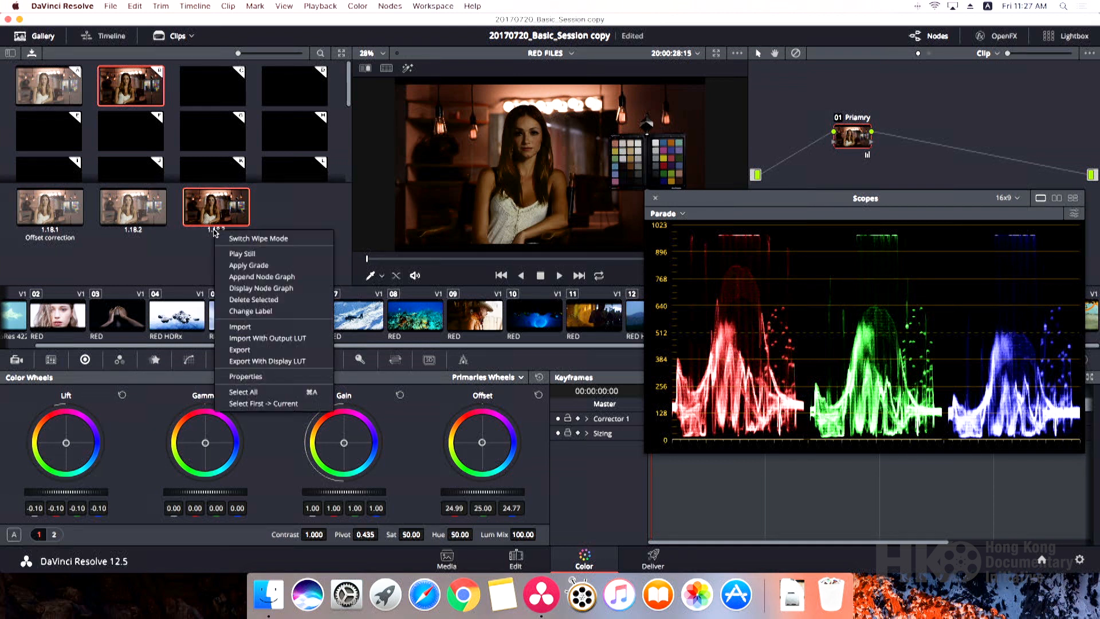
left_click(249, 311)
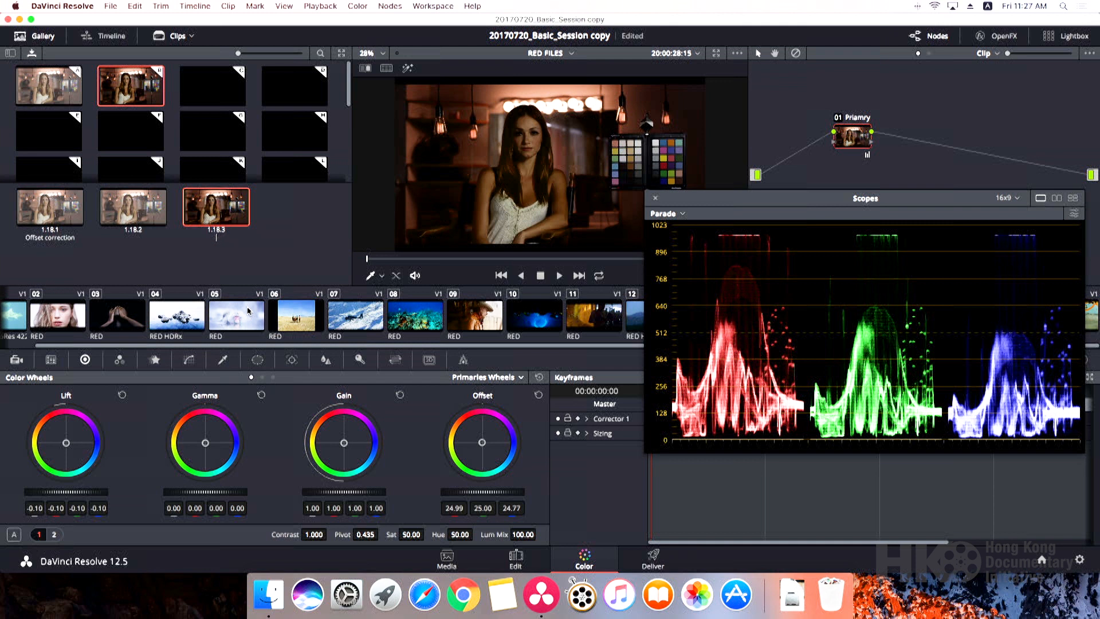
type("lete primary")
key("Return")
left_click(235, 251)
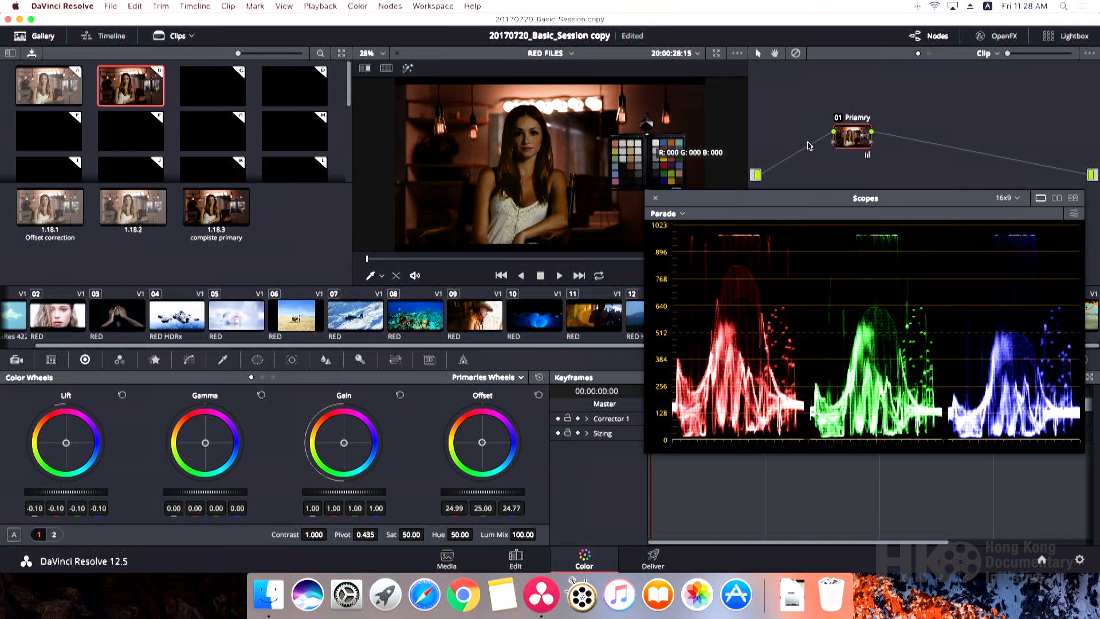
right_click(836, 141)
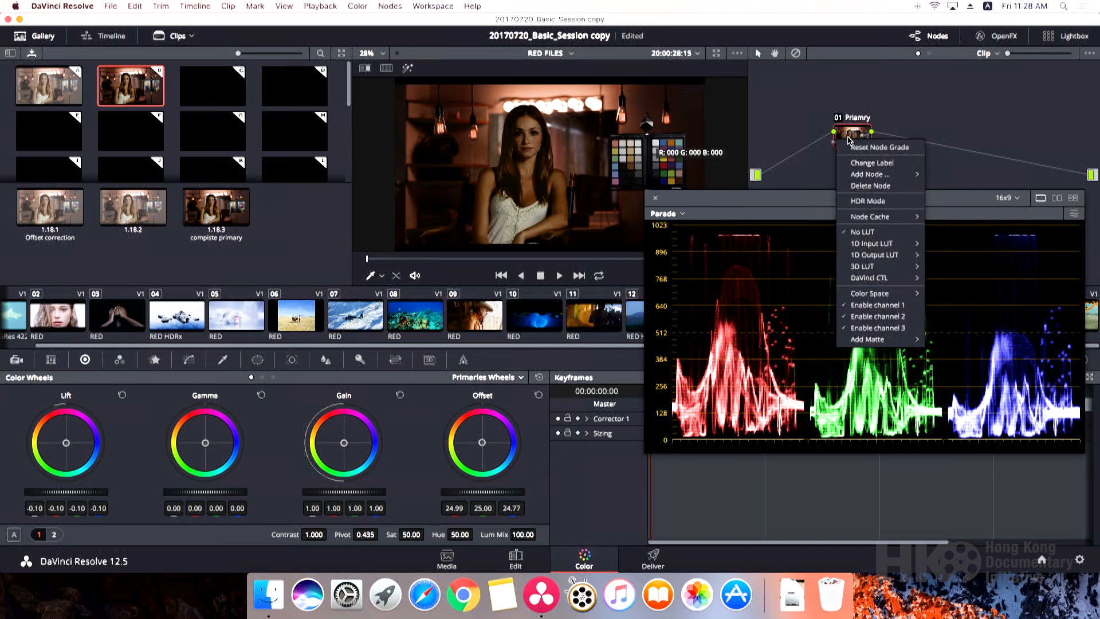
left_click(915, 124)
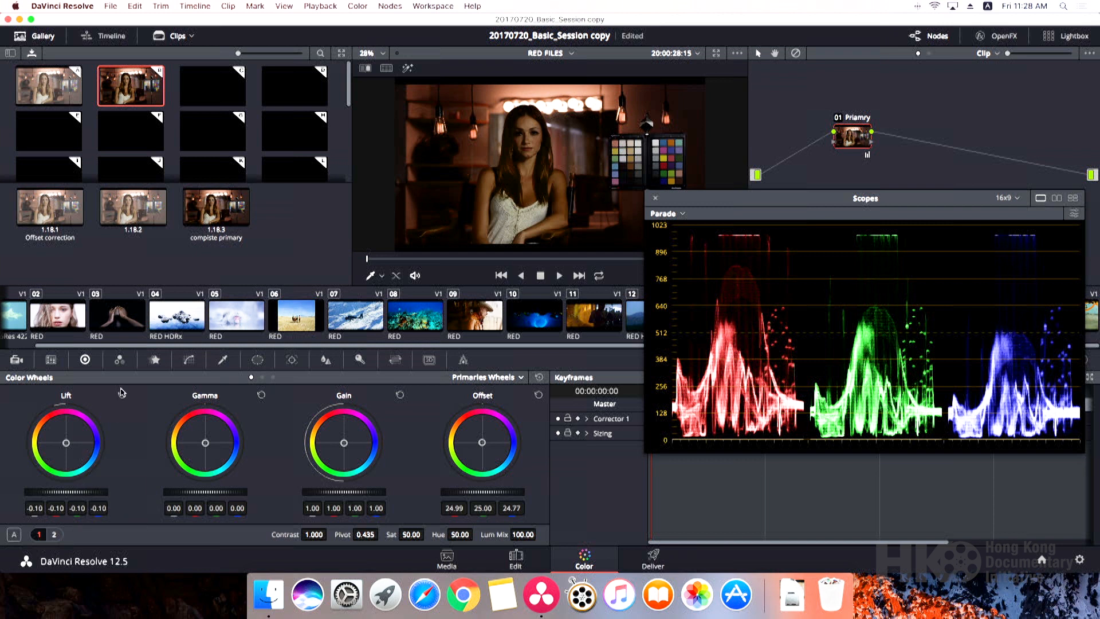
Reset the Lift to zero and switch the primary controls to Primaries Bars
left_click(122, 396)
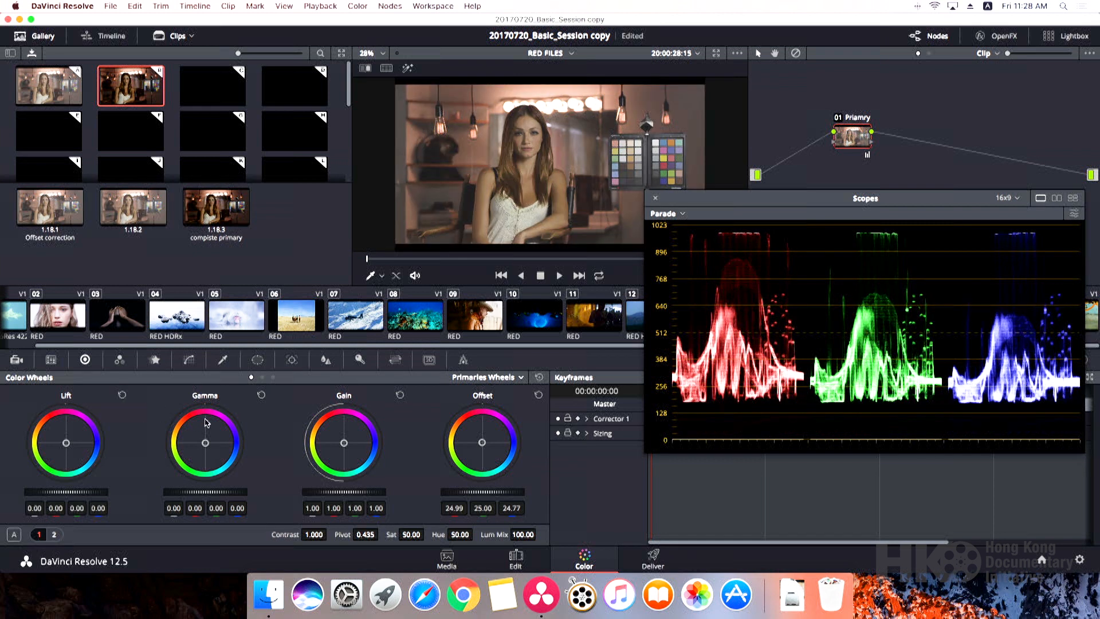
left_click(517, 377)
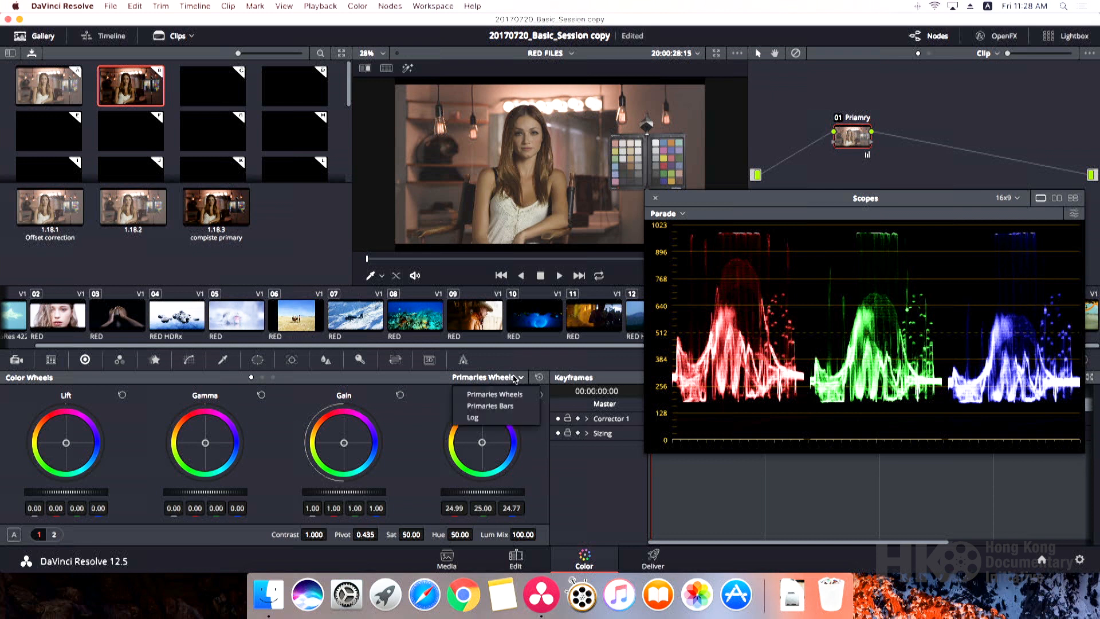
left_click(513, 406)
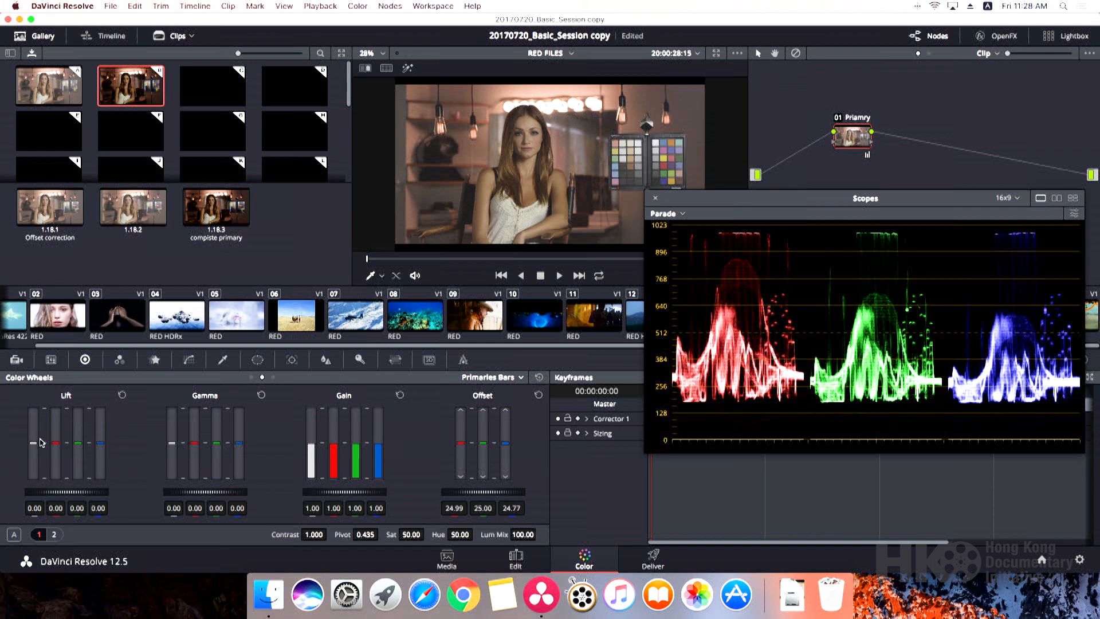
Lower only the luma Lift to -0.10 and save the grade to memory C
left_click_drag(34, 446, 34, 455)
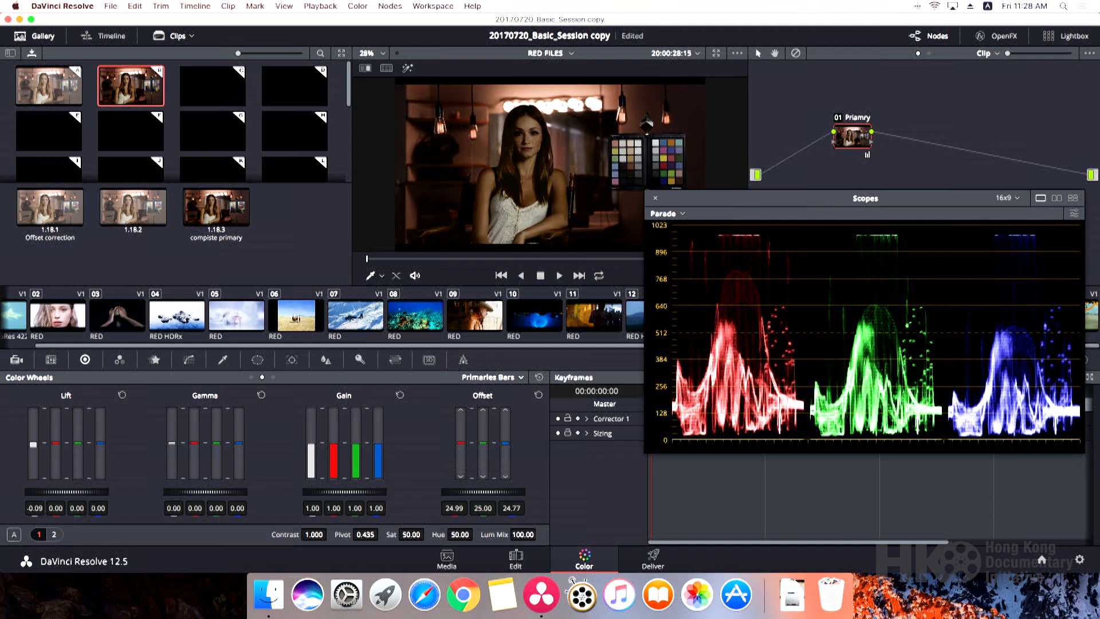
left_click_drag(35, 455, 35, 457)
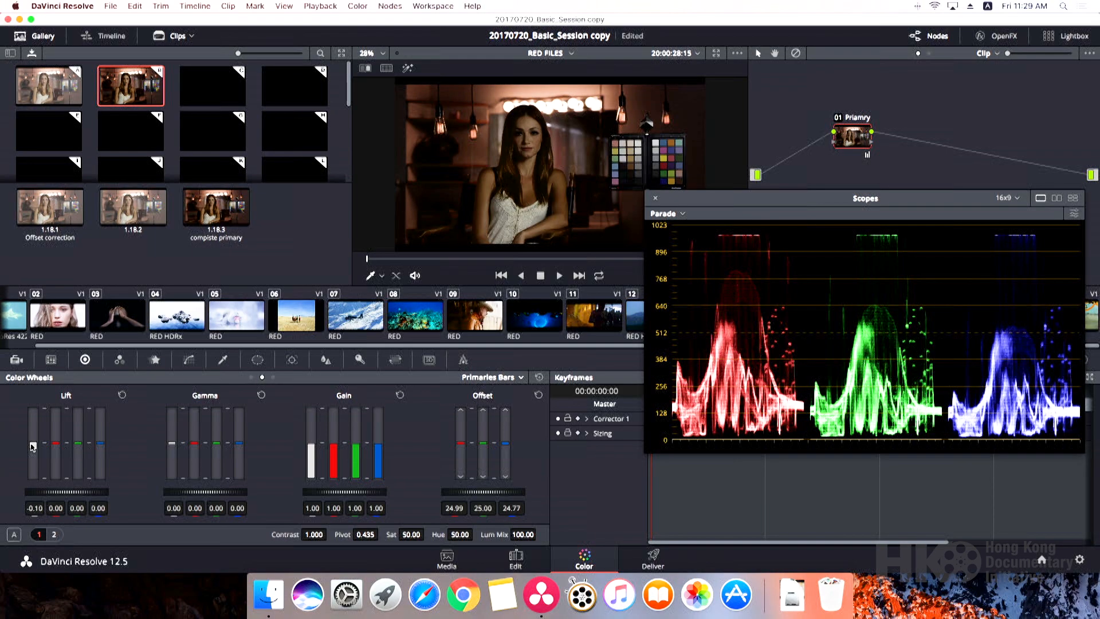
key("super+alt+g")
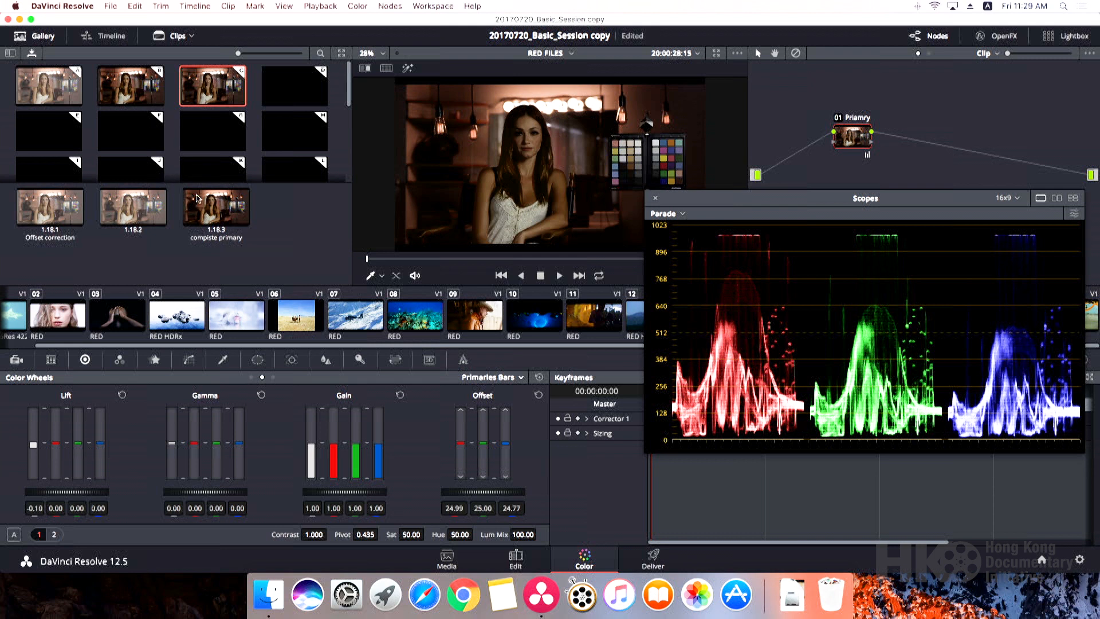
Play the complete primary still as a wipe in the viewer and compare it with the current luma-only Lift grade
left_click(211, 207)
right_click(211, 207)
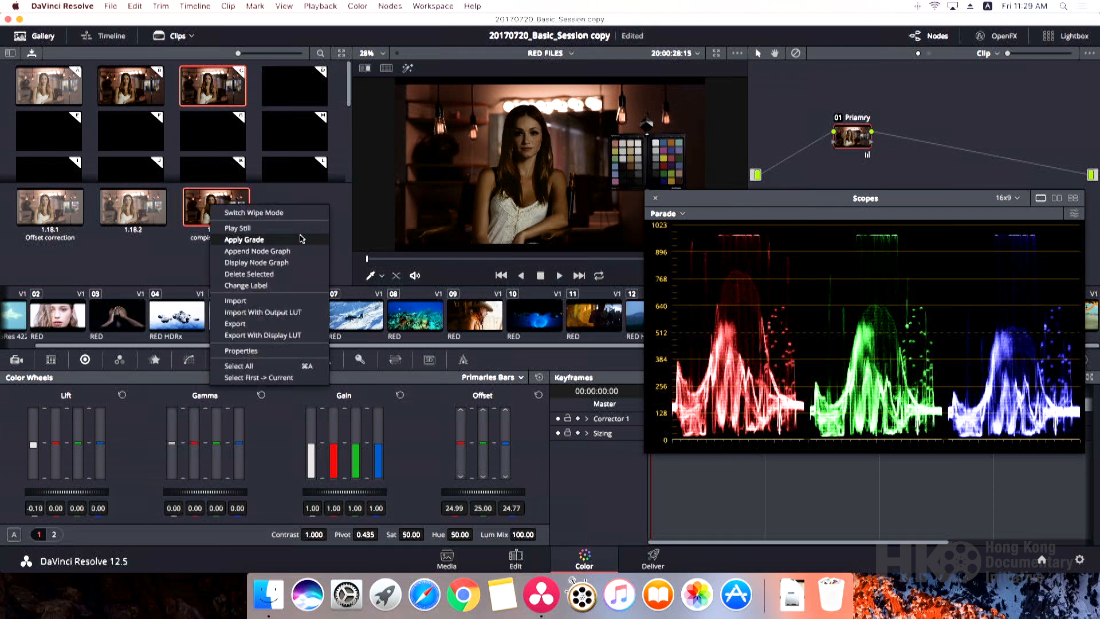
left_click(178, 251)
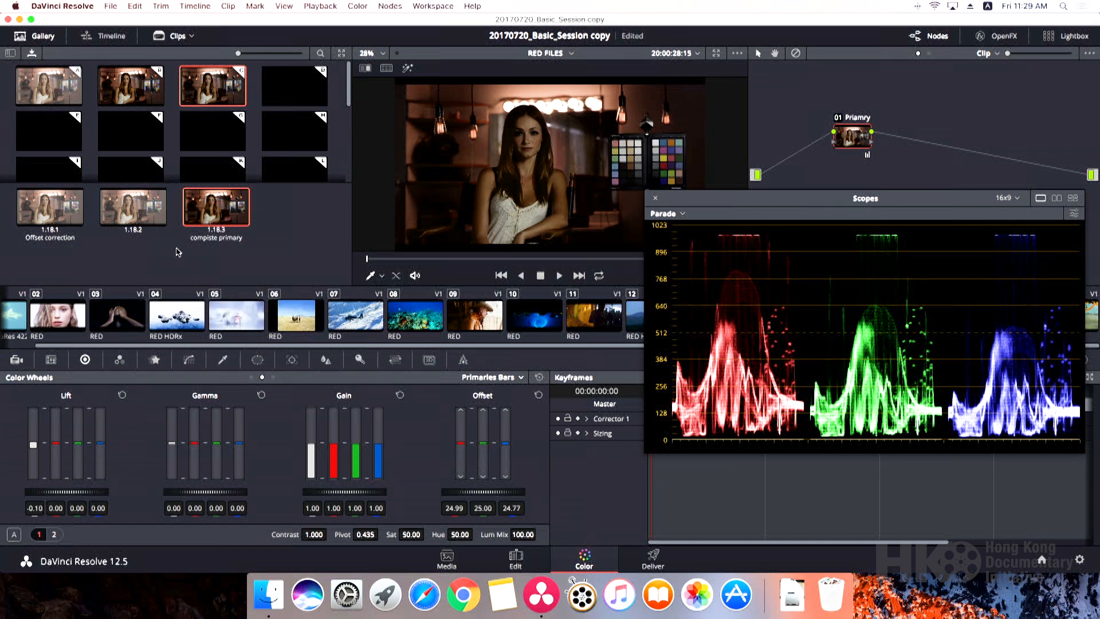
right_click(212, 213)
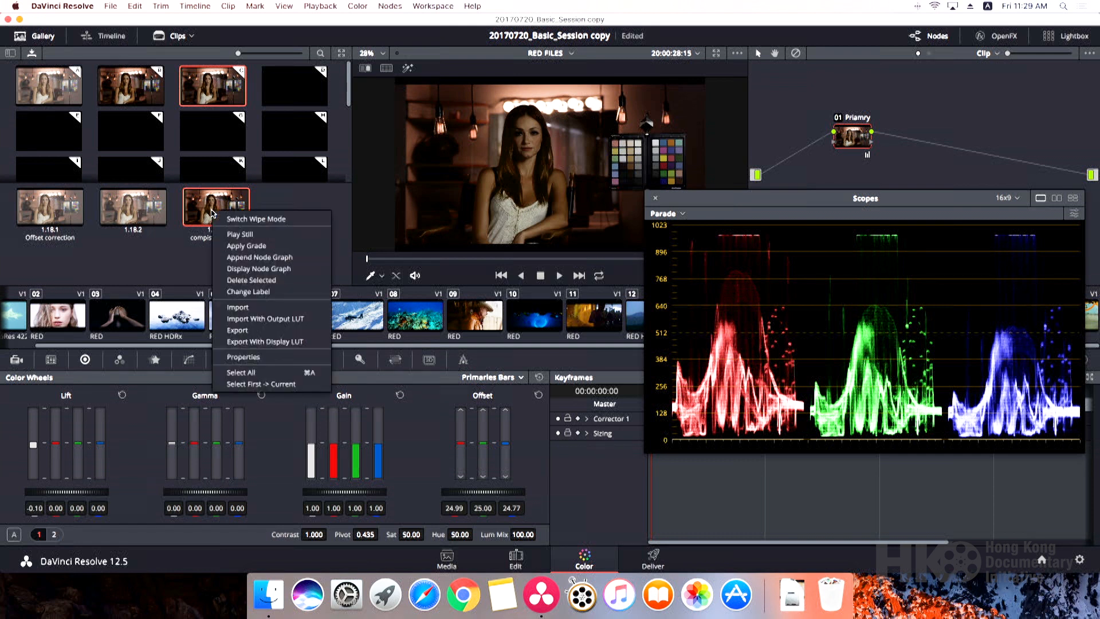
left_click(237, 232)
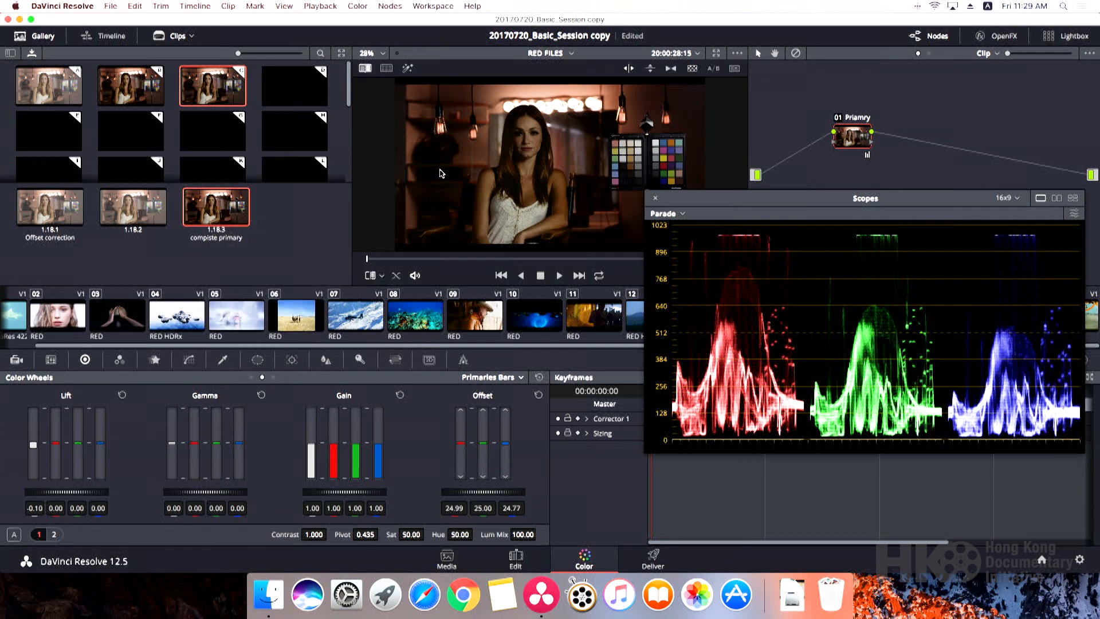
left_click_drag(488, 172, 538, 188)
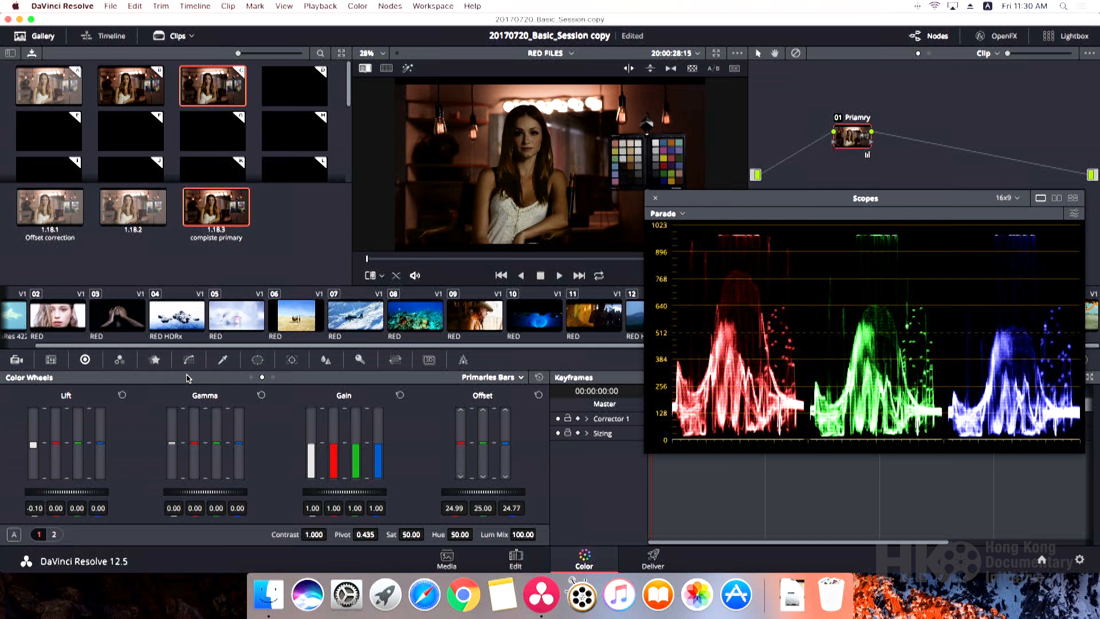
Reset the Lift, try loading the grade from memory B, and undo the load
left_click(122, 395)
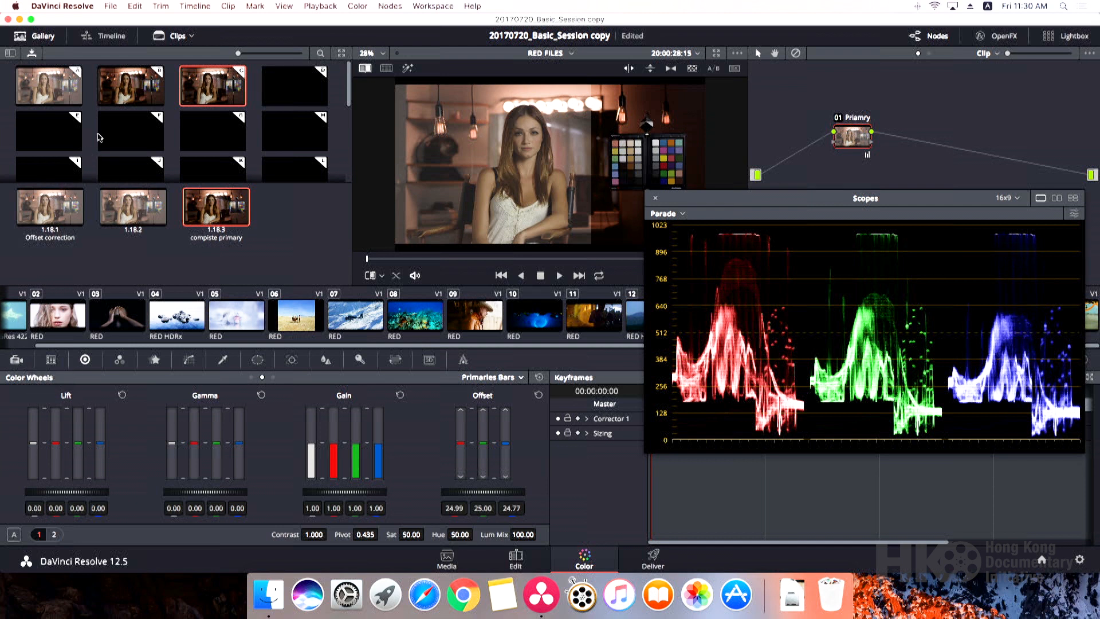
left_click(127, 97)
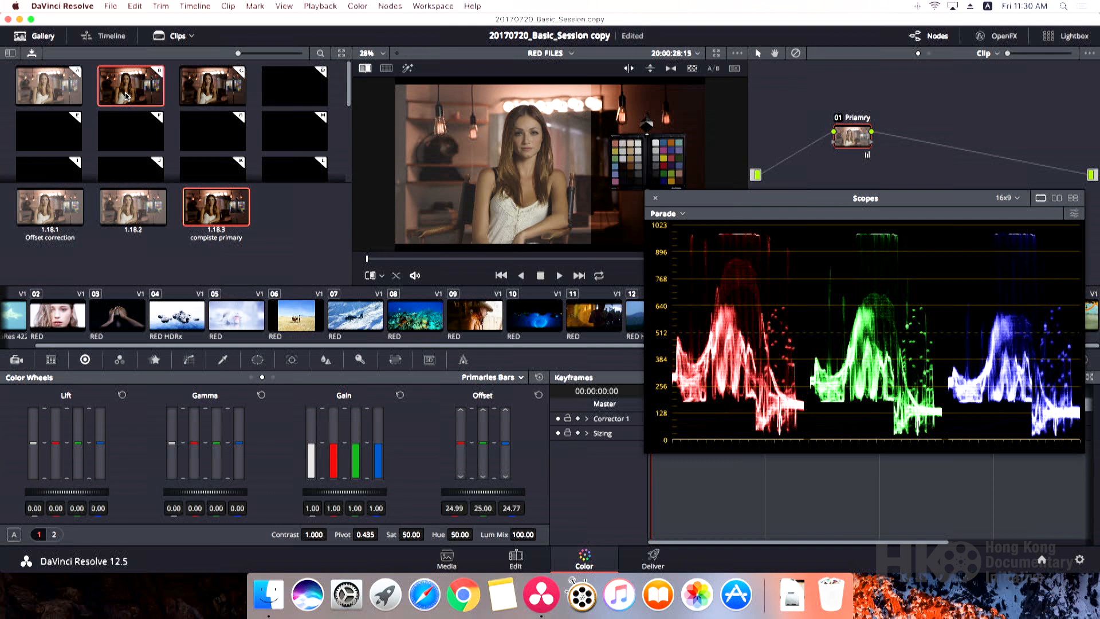
double_click(126, 97)
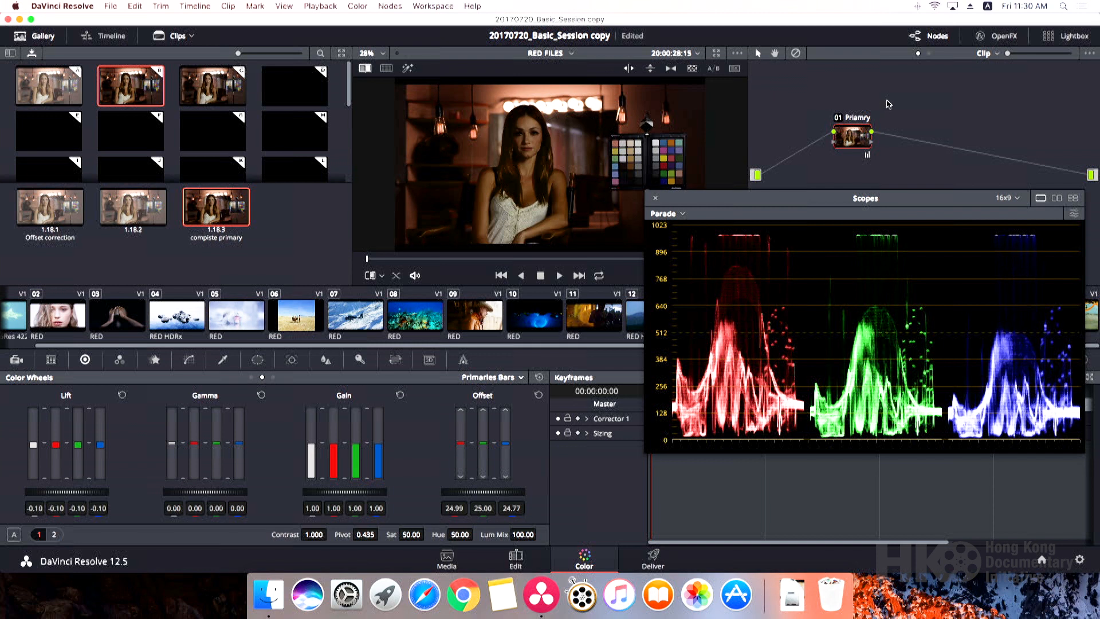
key("super+z")
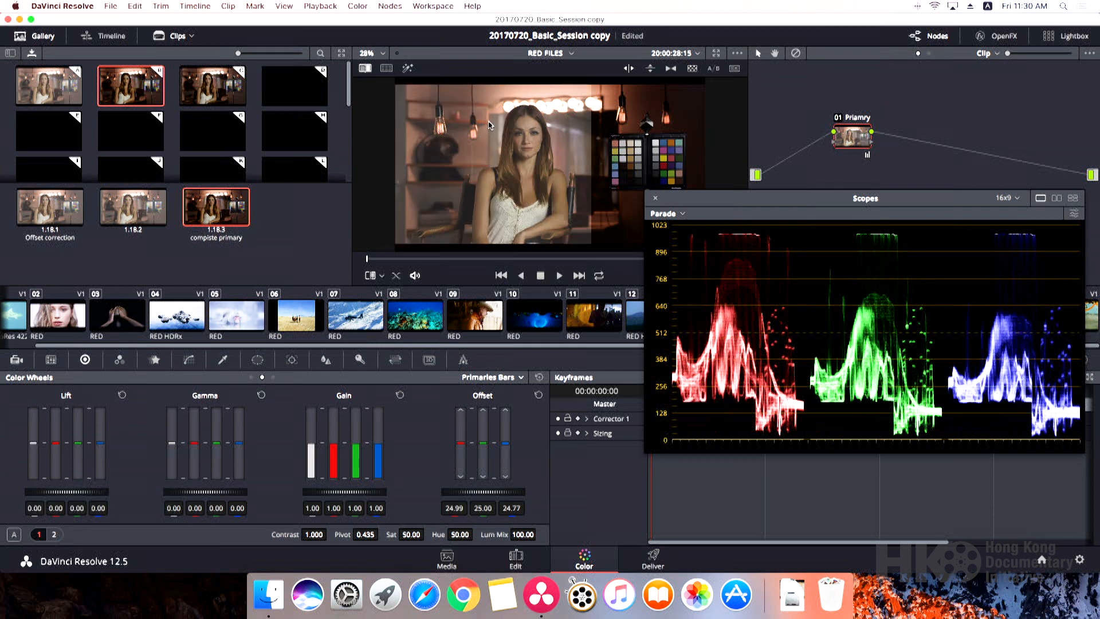
Try the Apply Grade command on memory B and undo it
right_click(155, 99)
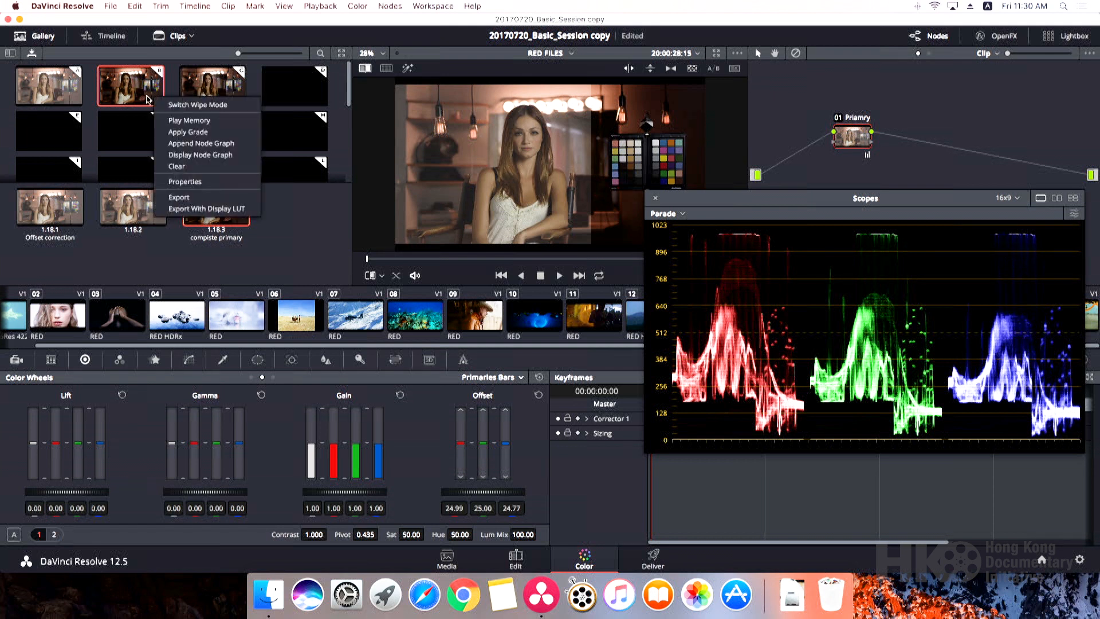
left_click(175, 133)
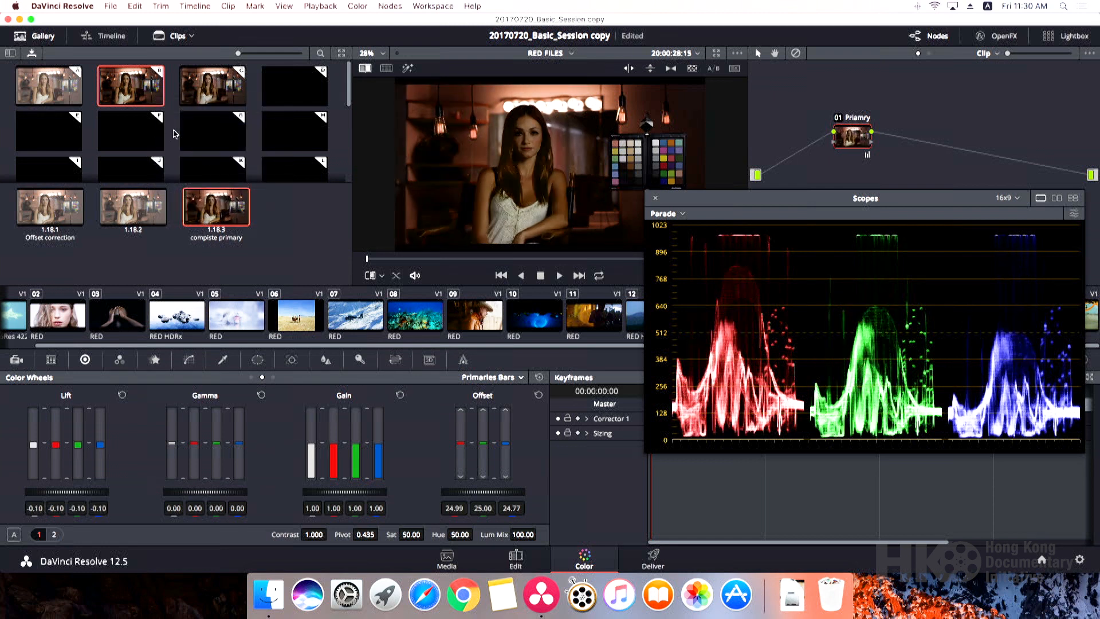
key("super+z")
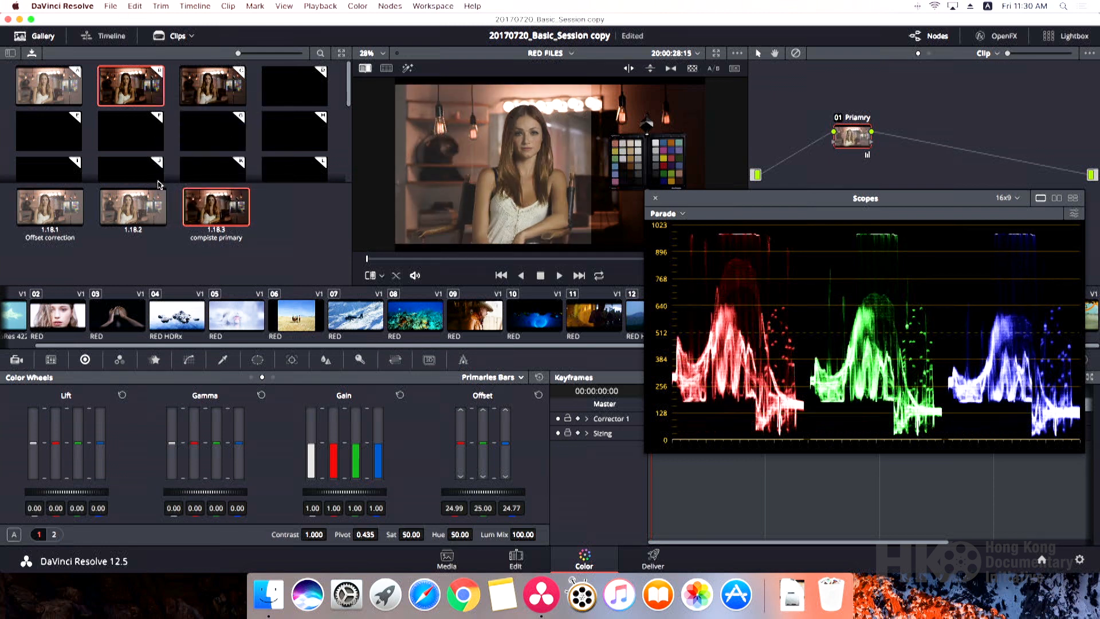
Reset the grade of node 01 and apply the grade of the complete primary still
right_click(216, 205)
key("Escape")
right_click(846, 135)
left_click(854, 138)
right_click(235, 205)
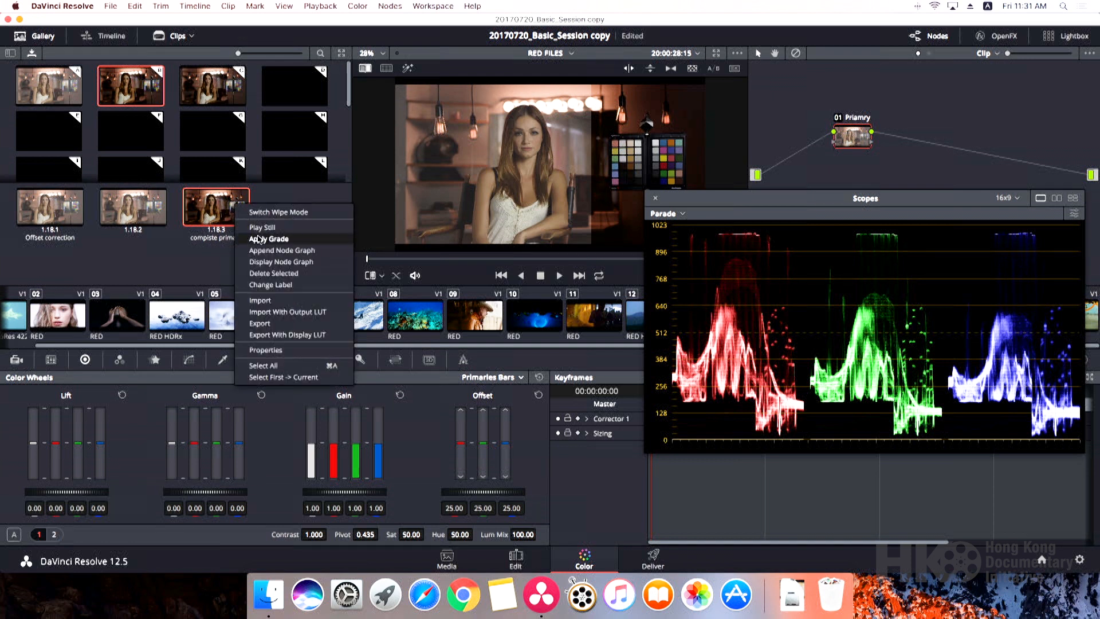
left_click(259, 239)
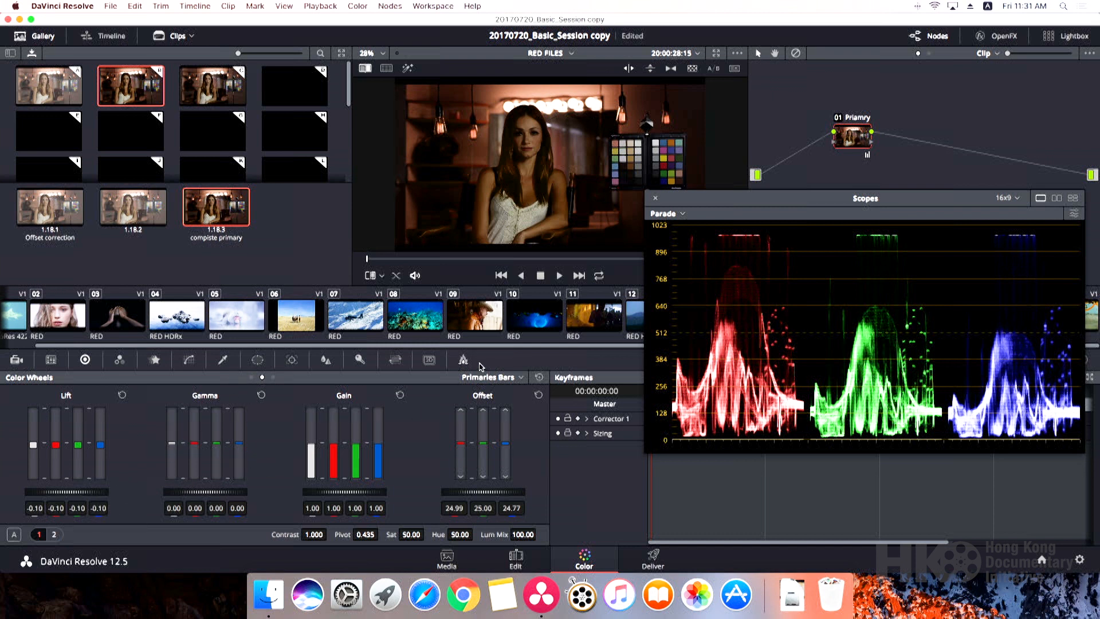
Move the Scopes window clear of the viewer and try lowering the master Gain to 0.21 and 0.93, resetting it each time
left_click_drag(714, 201, 736, 225)
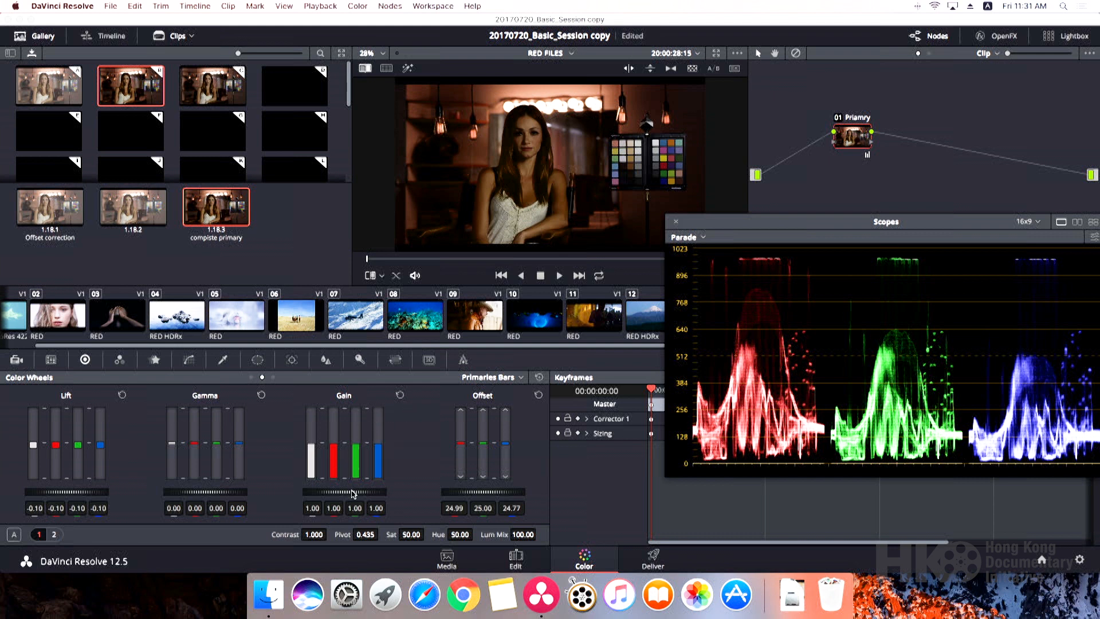
scroll(354, 494, "down", 10)
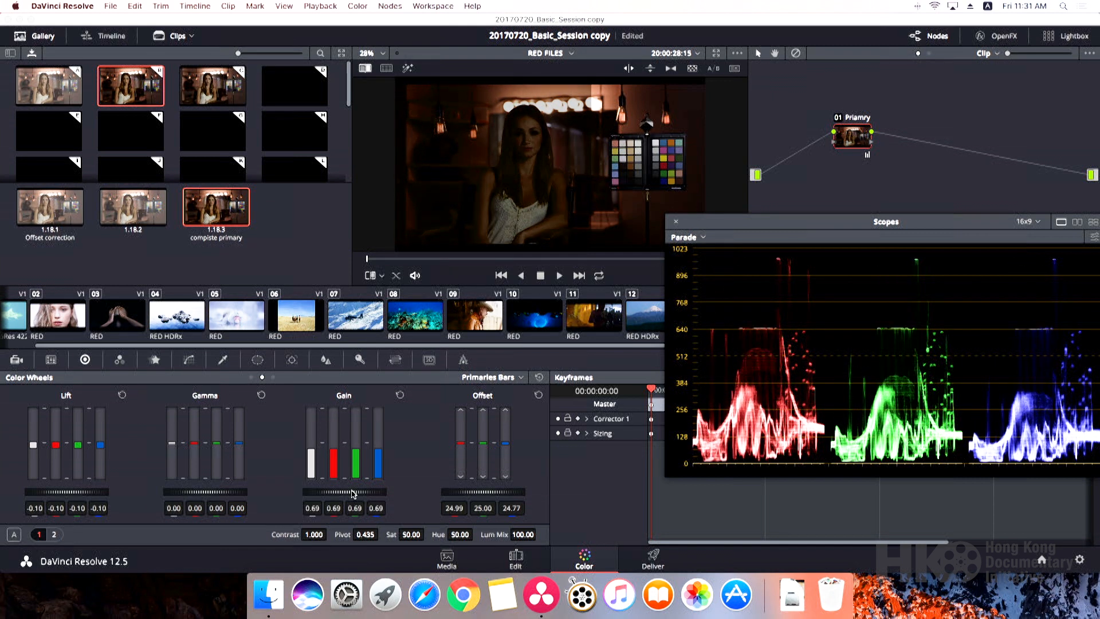
scroll(354, 494, "down", 8)
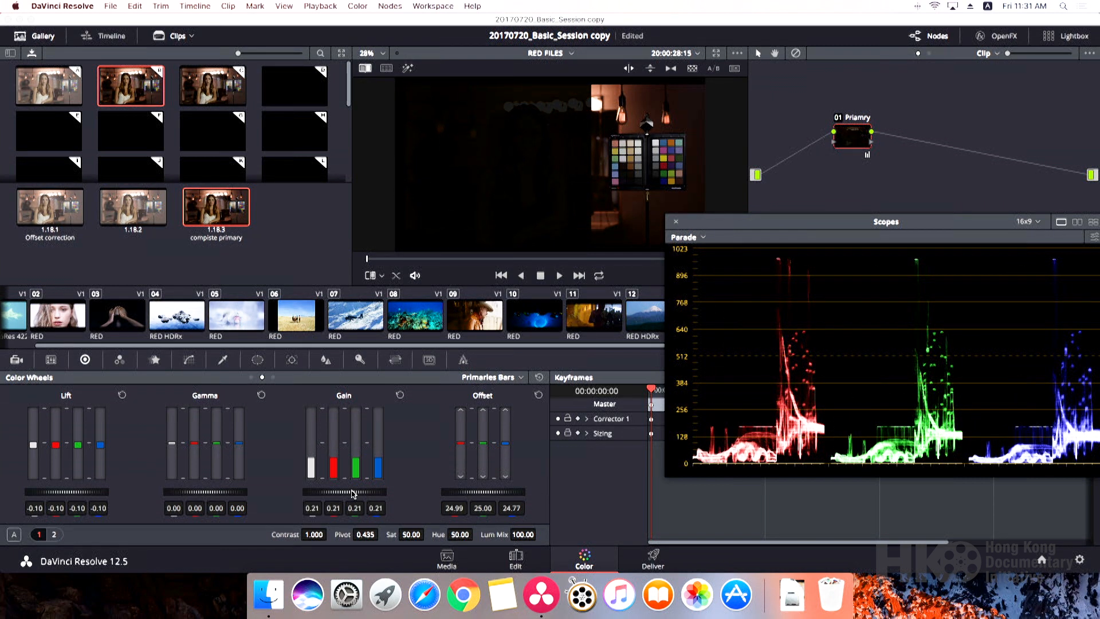
double_click(353, 494)
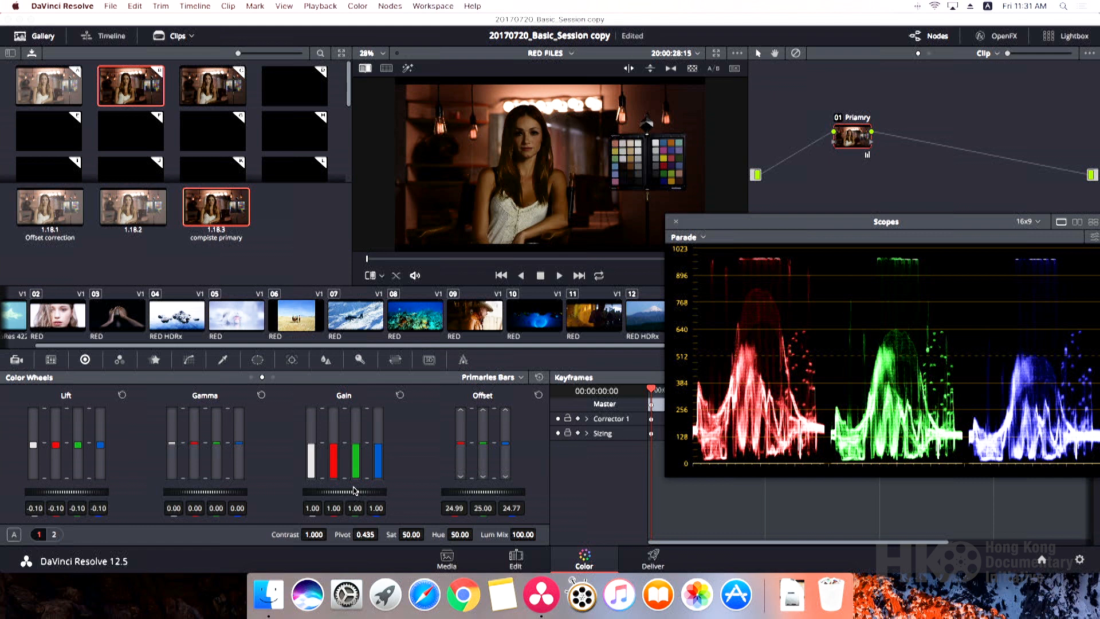
scroll(358, 494, "down", 2)
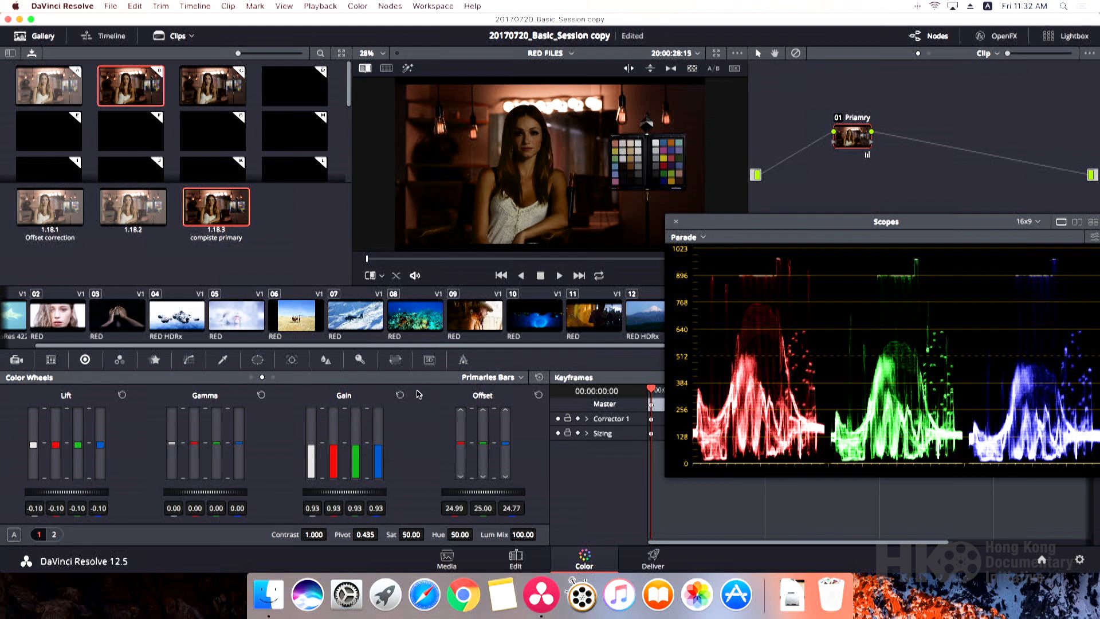
left_click(401, 395)
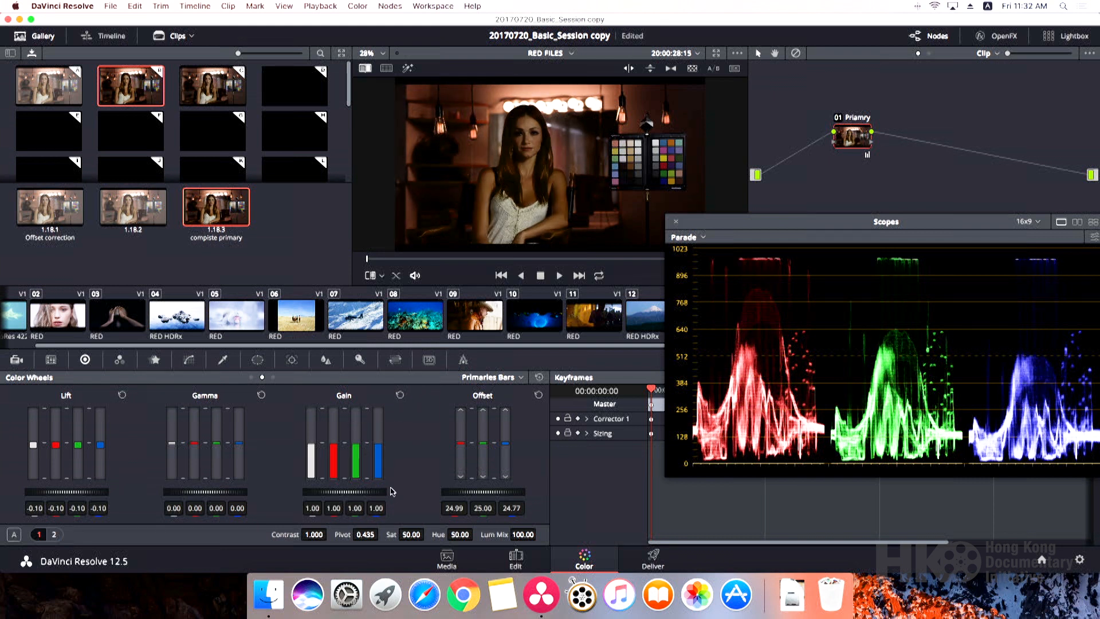
Try lowering the master Gain to 0.84 while watching the parade, and reset it to 1.00
left_click_drag(345, 492, 315, 492)
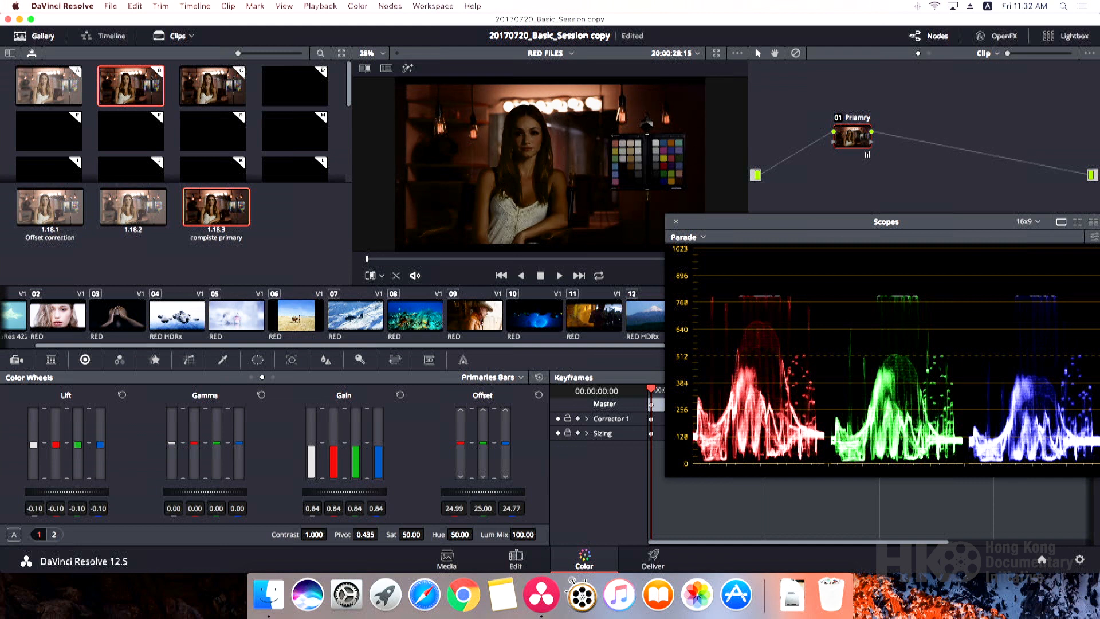
left_click_drag(375, 492, 393, 492)
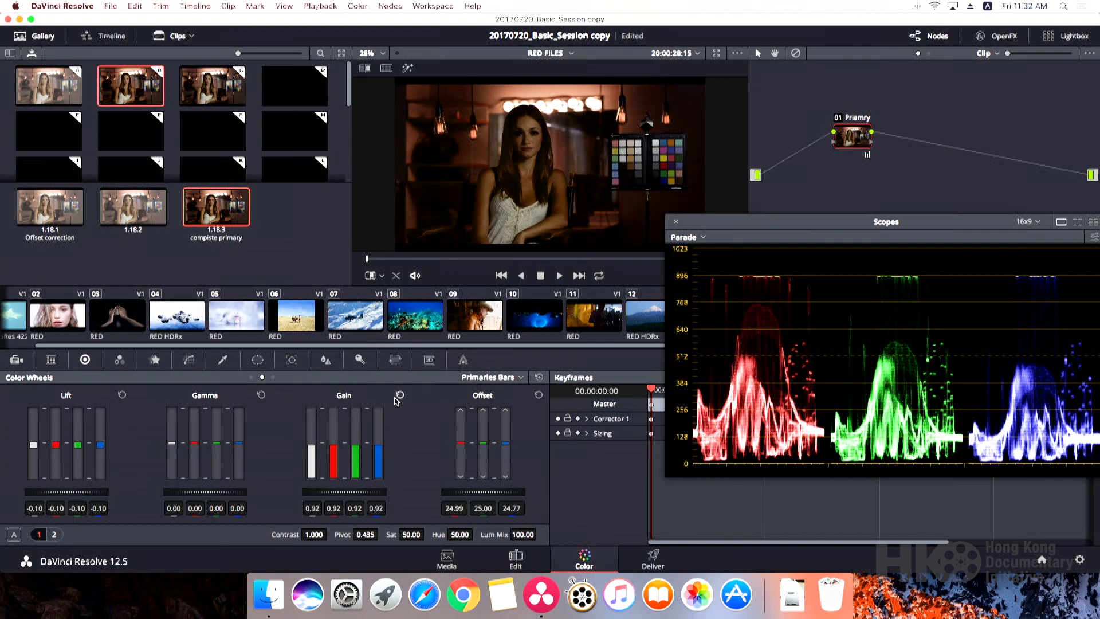
left_click(399, 396)
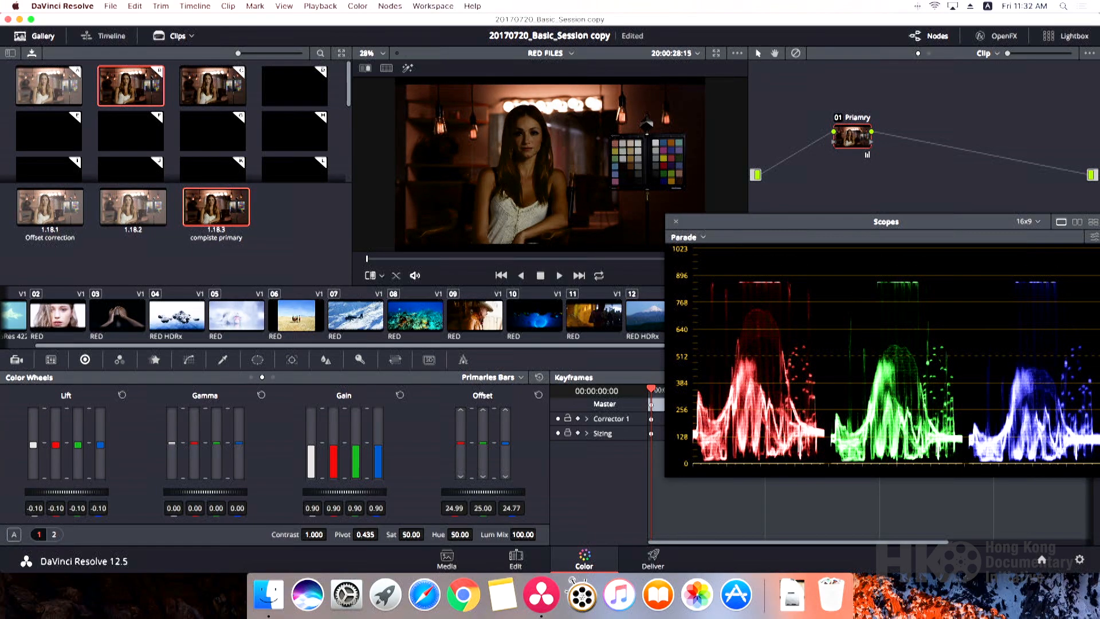
left_click(401, 394)
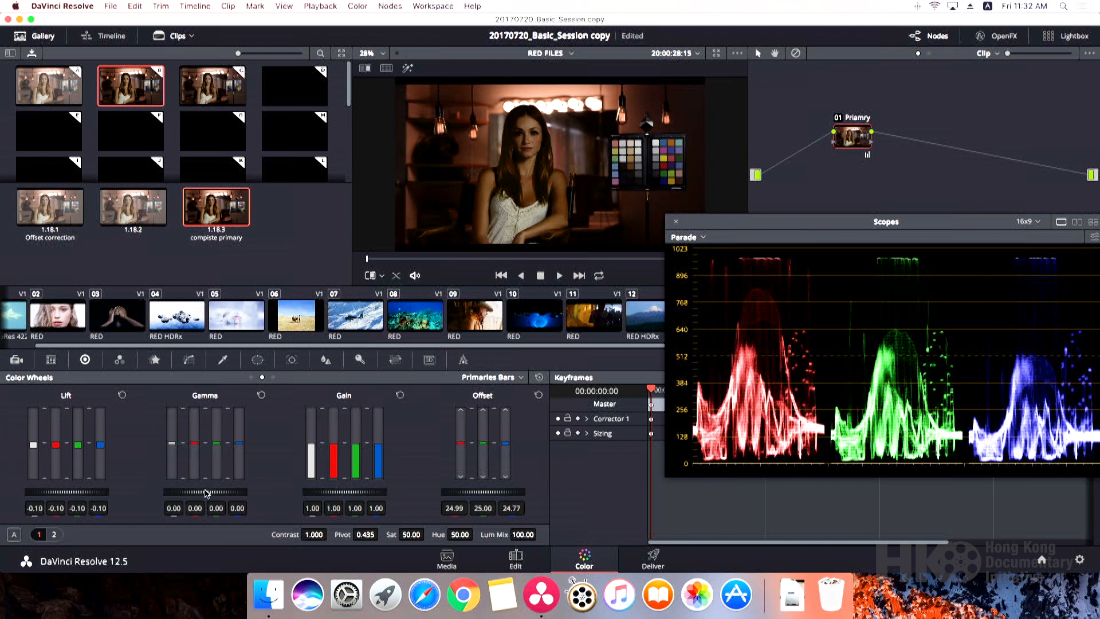
Show the second set of primary adjustments and lower Highlights to -9.00
left_click(53, 535)
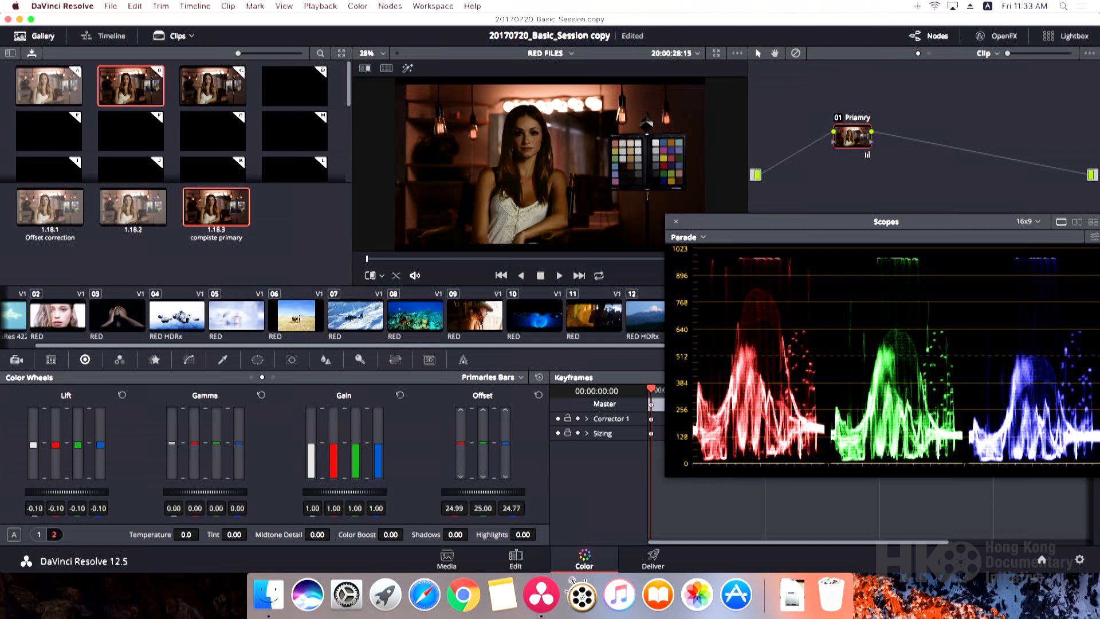
left_click_drag(523, 535, 516, 535)
left_click_drag(523, 534, 490, 535)
double_click(502, 535)
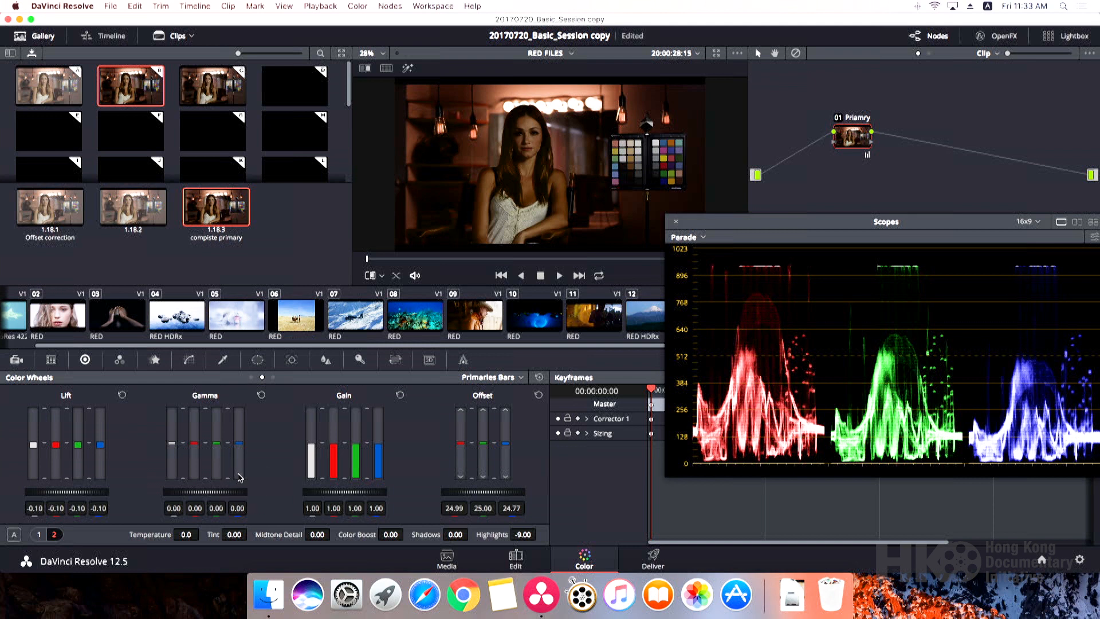
Switch the primary controls back to Primaries Wheels and raise the master Gamma to 0.13
left_click(489, 377)
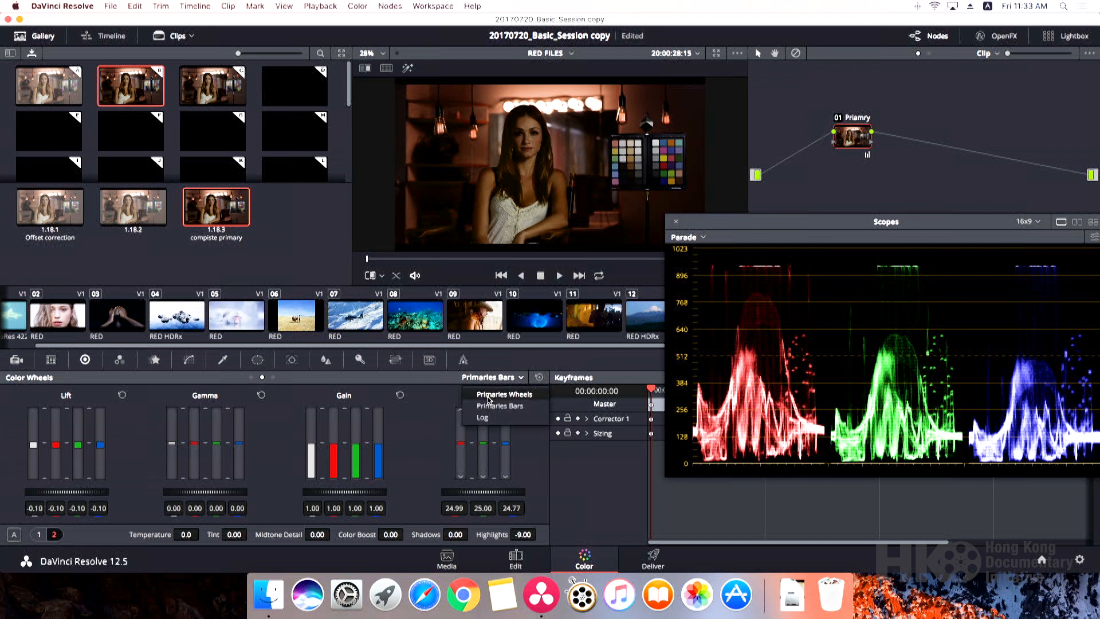
left_click(487, 397)
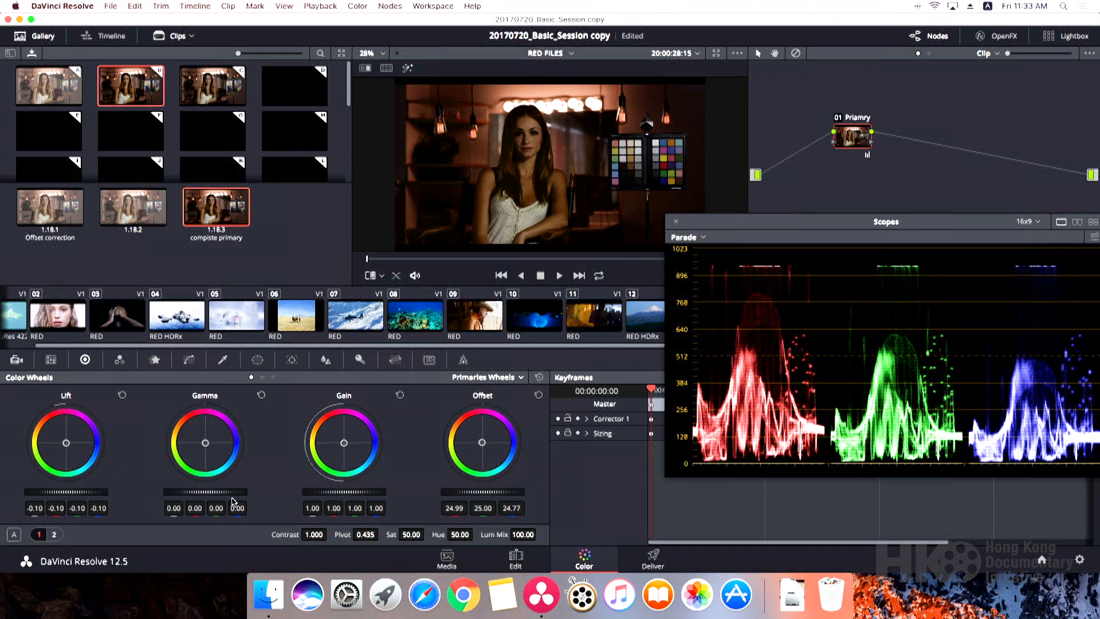
left_click_drag(205, 493, 252, 493)
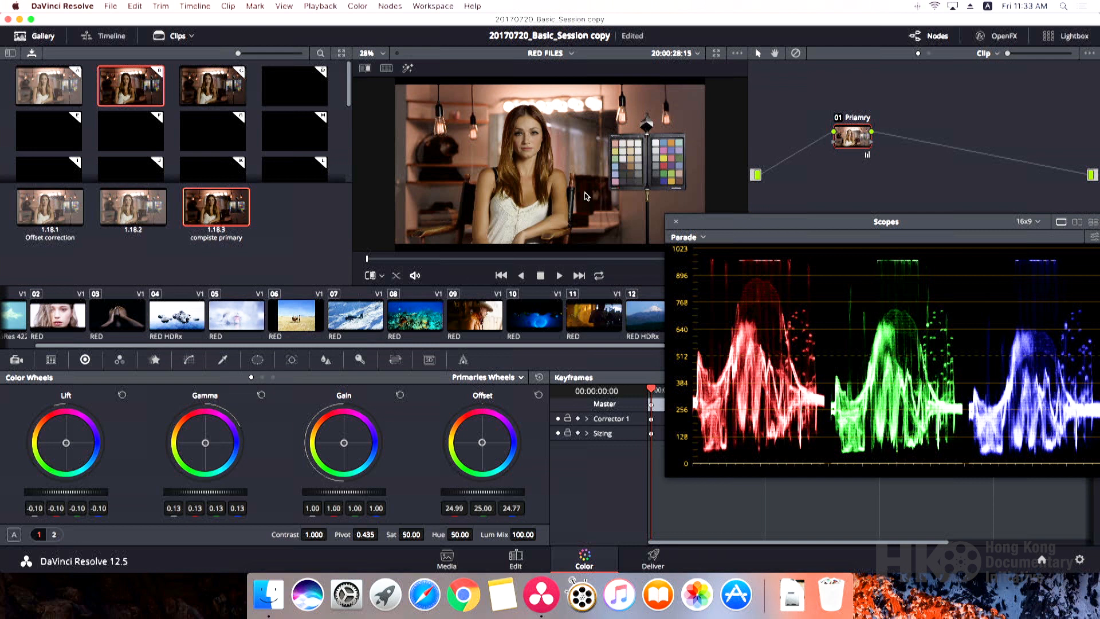
Compare the graded clip with its ungraded image by bypassing all grades and restoring them
left_click(796, 53)
left_click(796, 54)
left_click(796, 53)
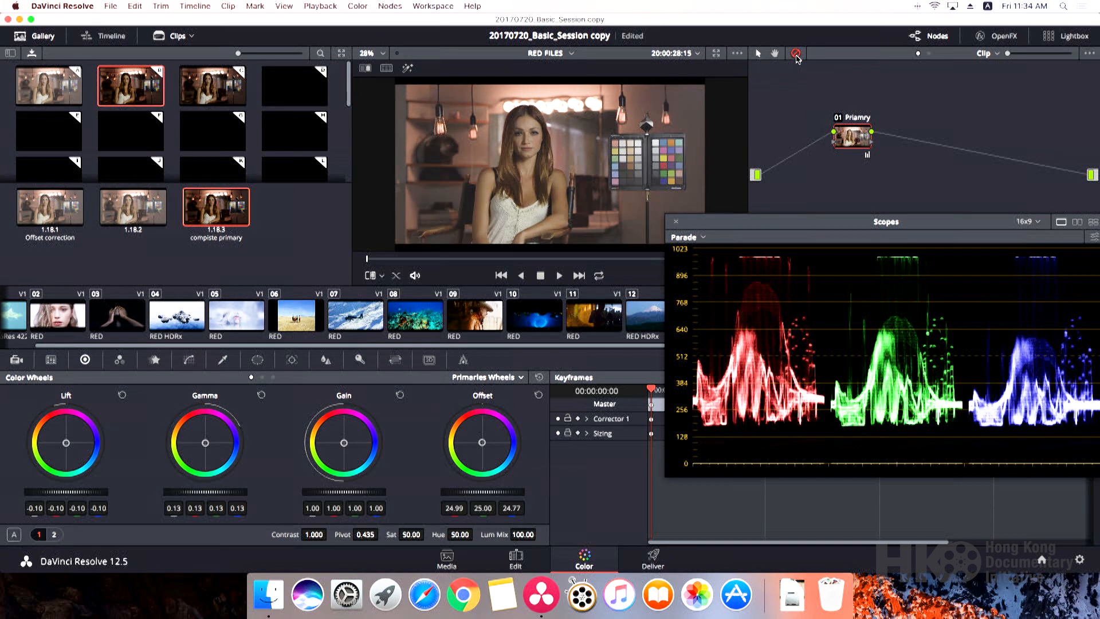
left_click(796, 53)
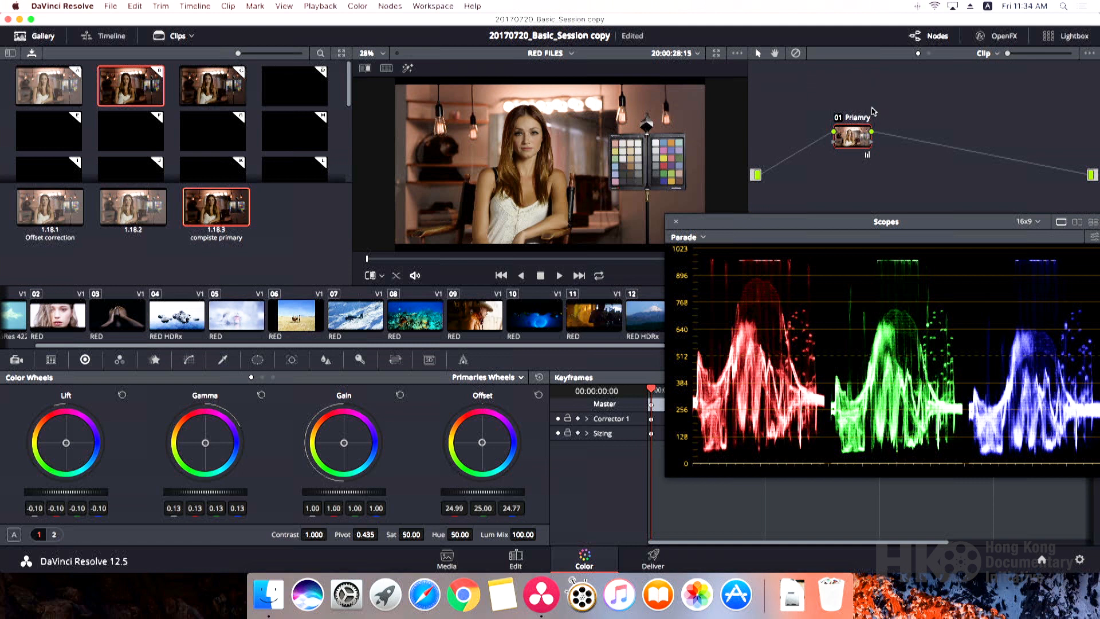
Toggle the primary correction node off and on repeatedly to compare the image and parade with and without it
mouse_move(872, 126)
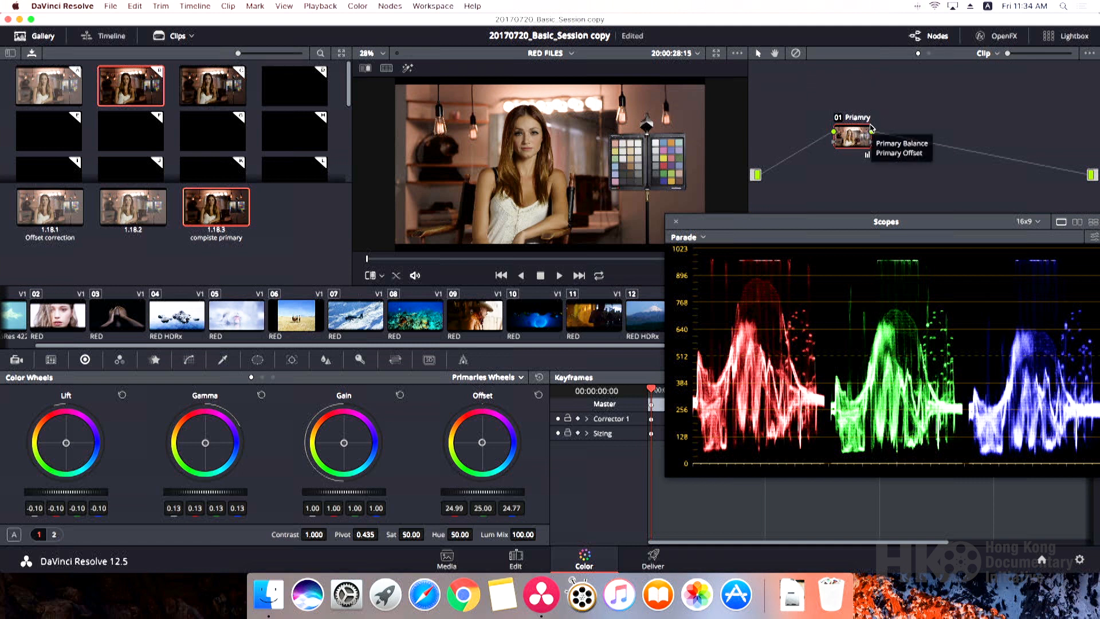
key("super+d")
key("super+d")
key("super+d")
key("super+d")
key("super+d")
key("super+d")
key("super+d")
key("super+d")
key("super+d")
key("super+d")
key("super+d")
key("super+d")
key("super+d")
key("super+d")
key("super+d")
key("super+d")
key("super+d")
key("super+d")
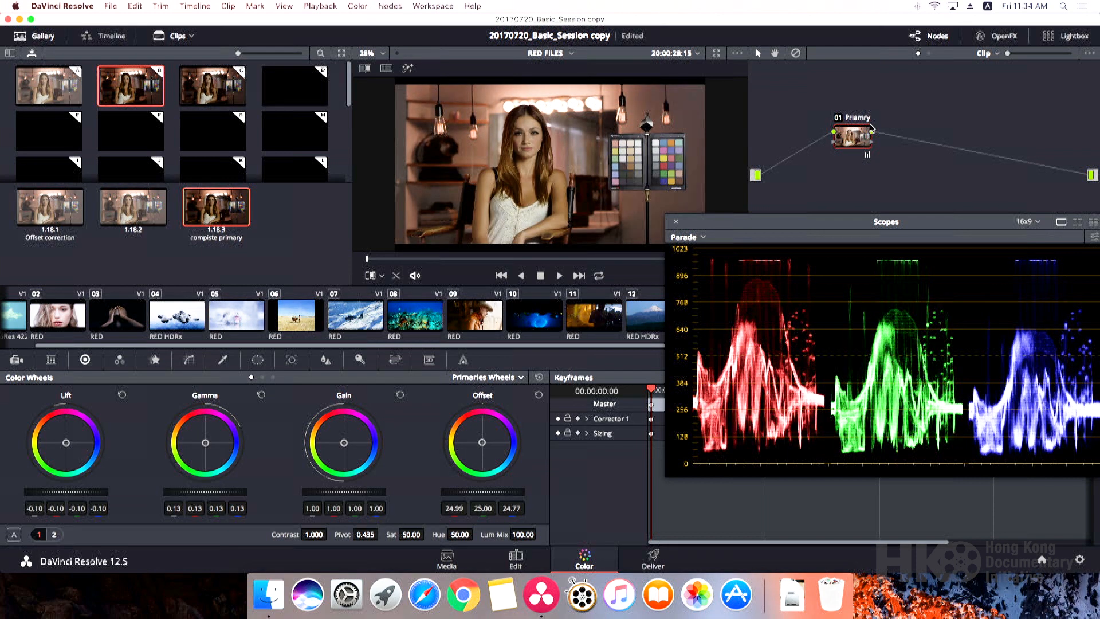
Set the viewer's on-screen control to the Qualifier eyedropper and switch the primary controls to Primaries Bars
left_click_drag(842, 220, 828, 242)
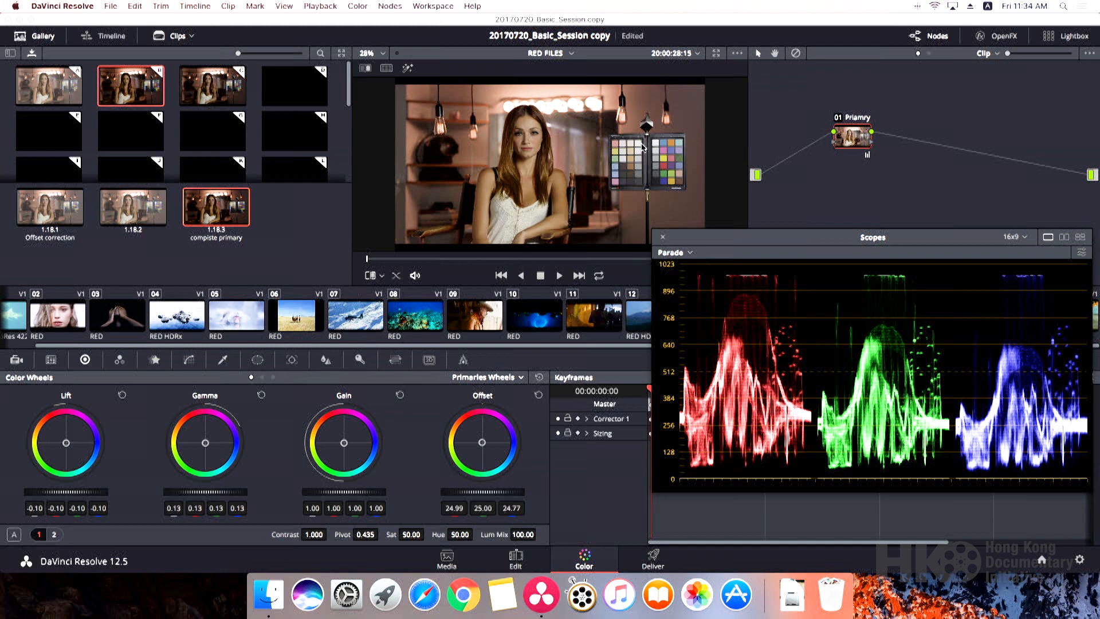
left_click(381, 276)
left_click(388, 309)
left_click(519, 377)
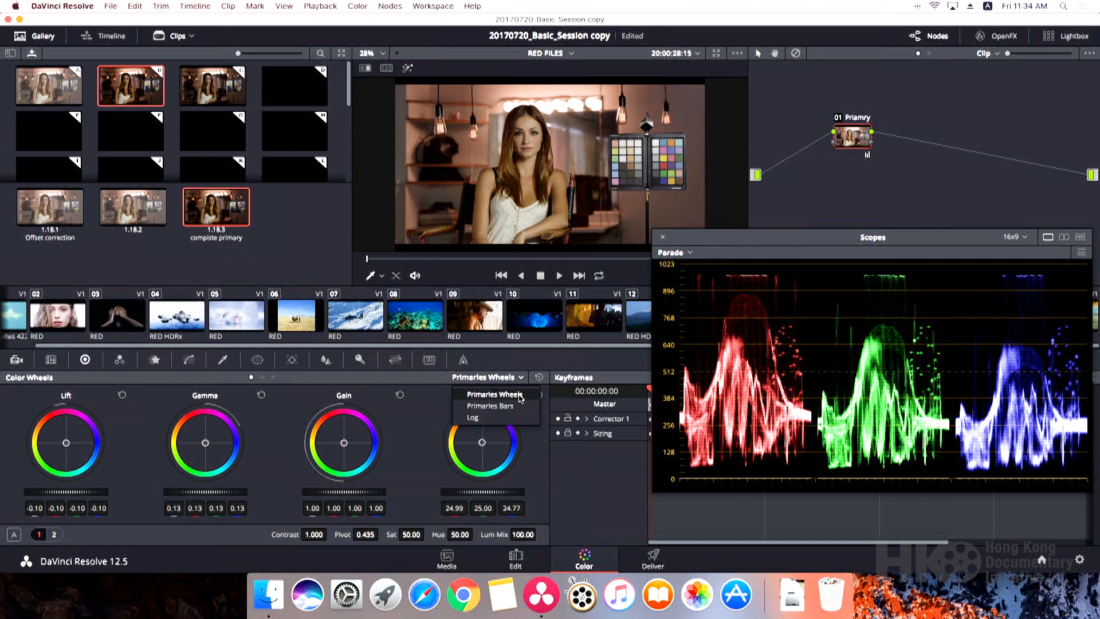
left_click(496, 406)
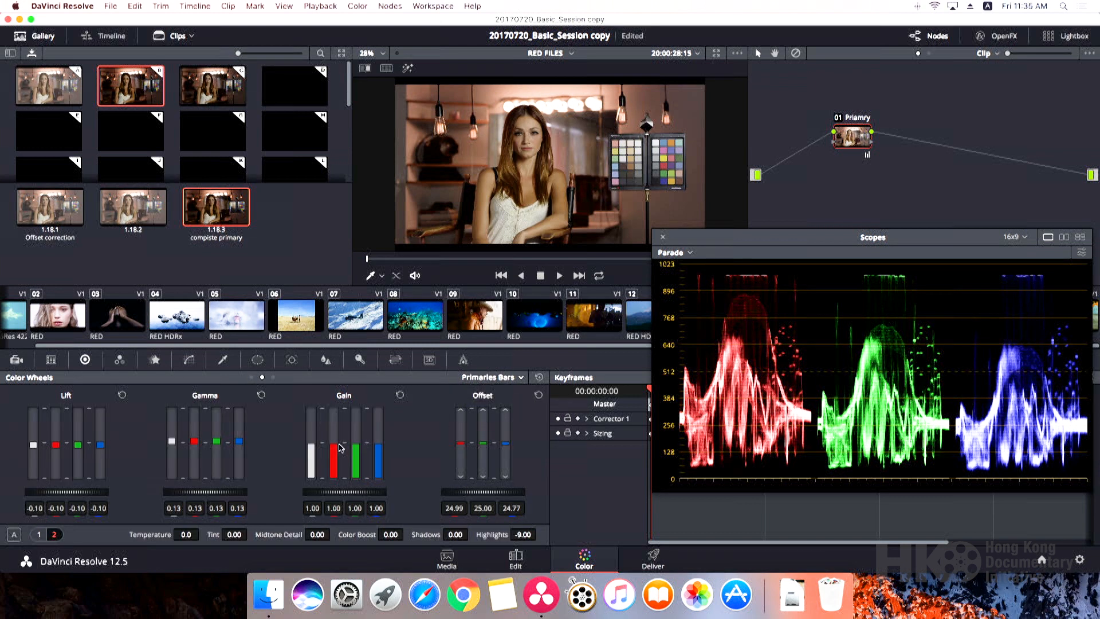
Try raising the red Gain to 1.03 and 1.07, resetting Gain each time
mouse_move(333, 461)
left_mouse_down()
mouse_move(334, 475)
mouse_move(334, 457)
left_mouse_up()
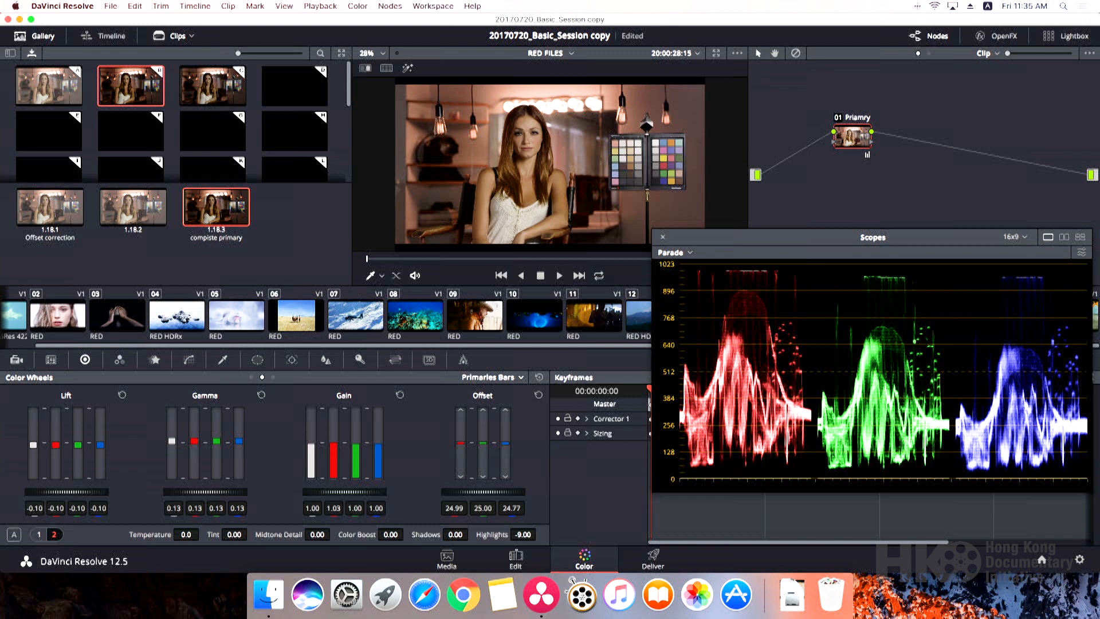
left_click_drag(334, 444, 333, 443)
left_click(398, 396)
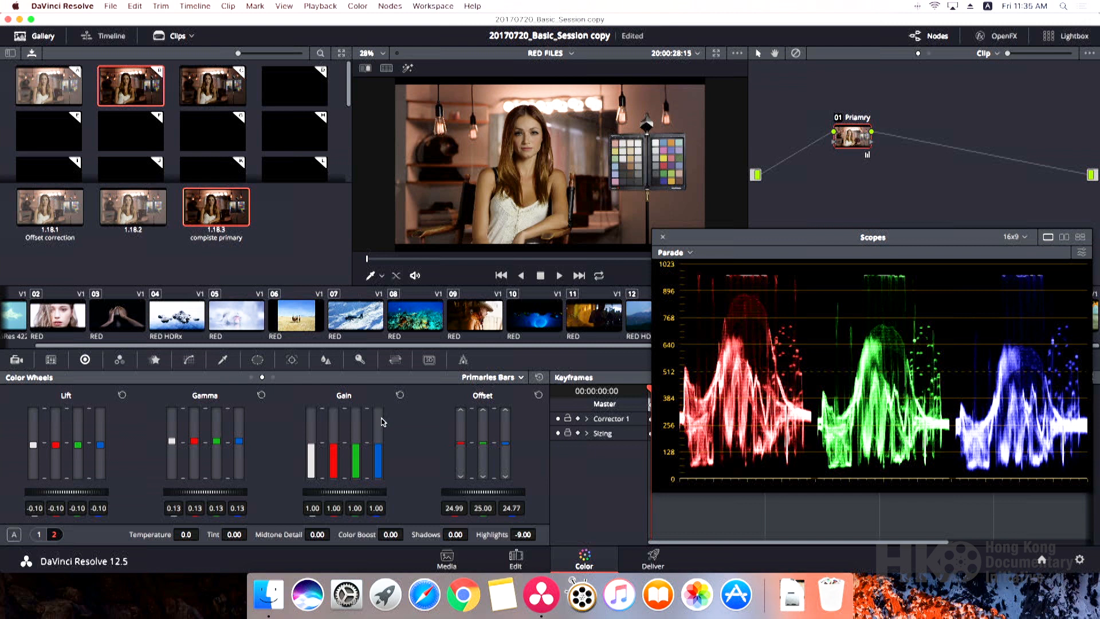
left_click_drag(335, 447, 332, 444)
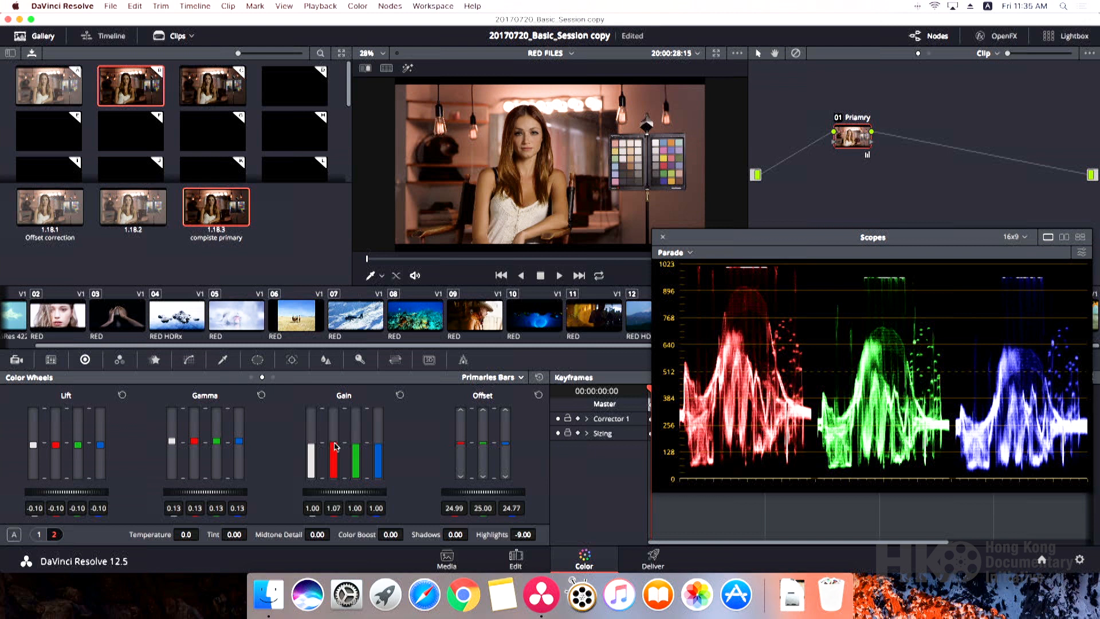
left_click(400, 396)
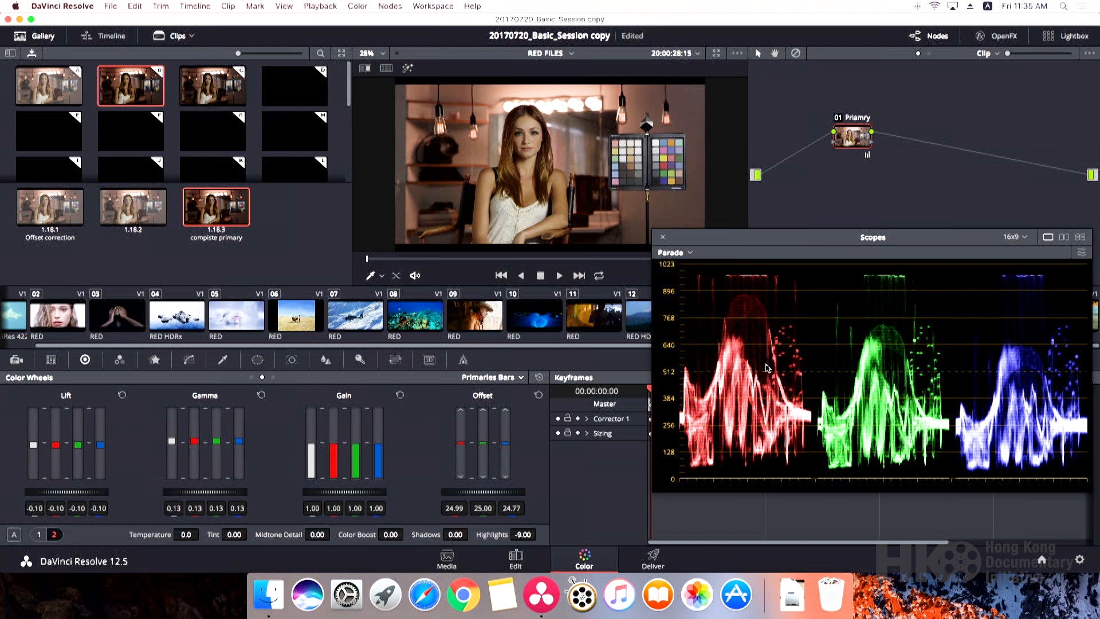
Nudge the Scopes window upward and show the first set of primary adjustments
left_click_drag(758, 245, 765, 238)
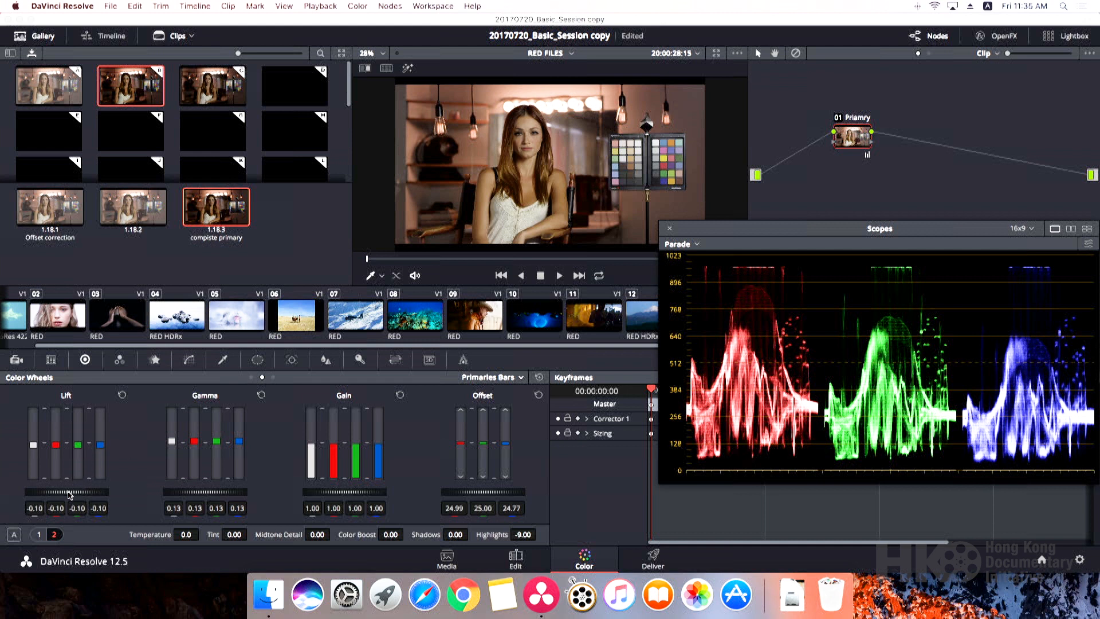
left_click(39, 534)
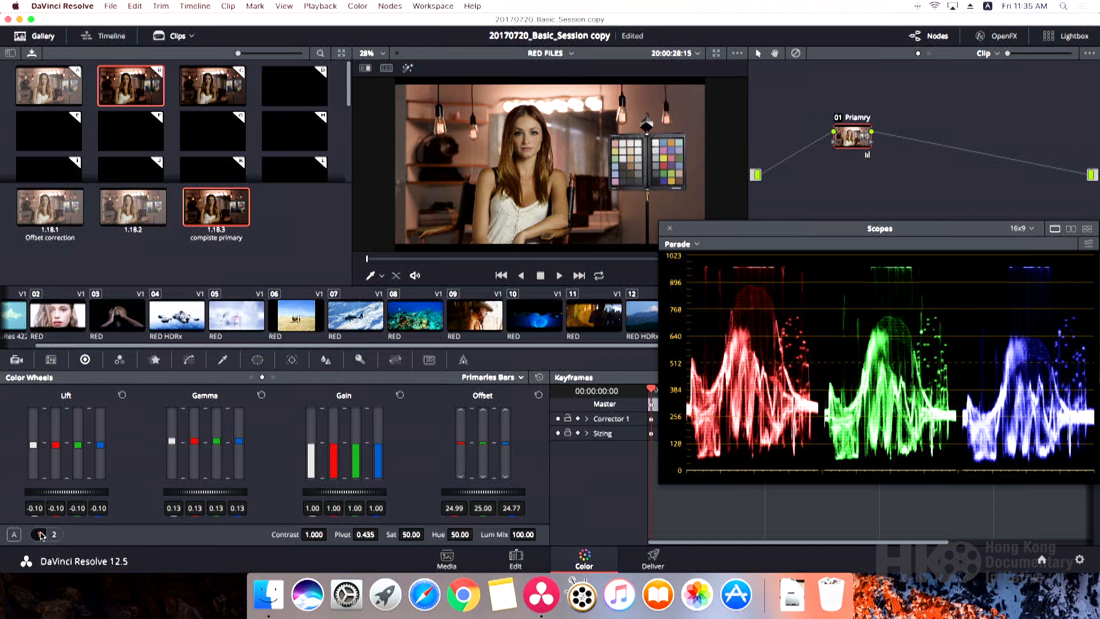
Try a Contrast of 1.200 on the primary node and undo it
left_click(310, 534)
type("1.2")
key("Return")
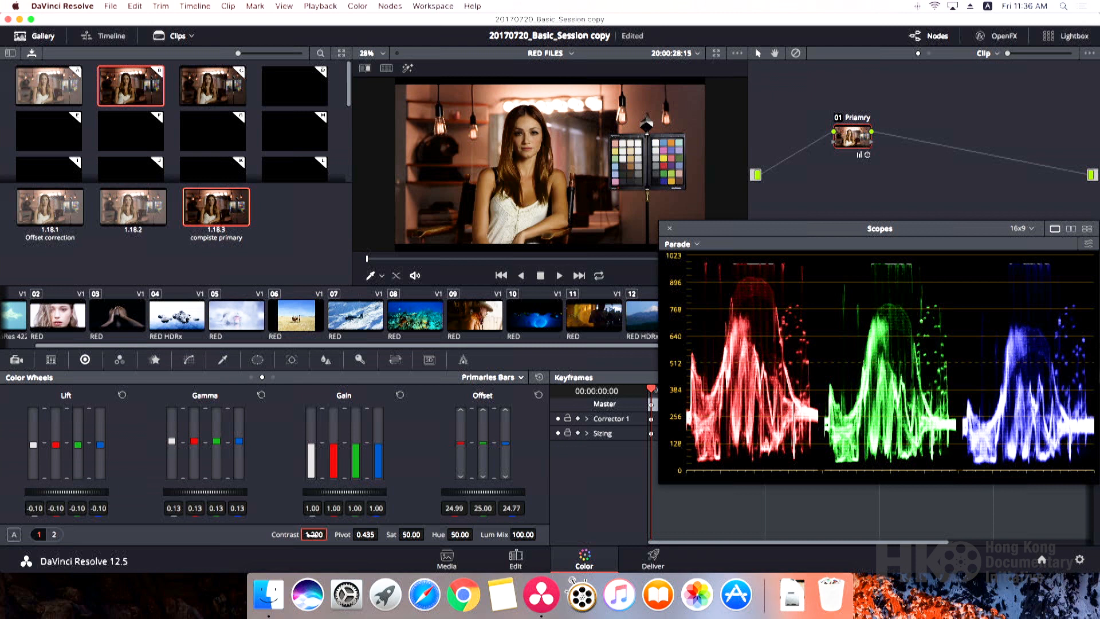
key("super+z")
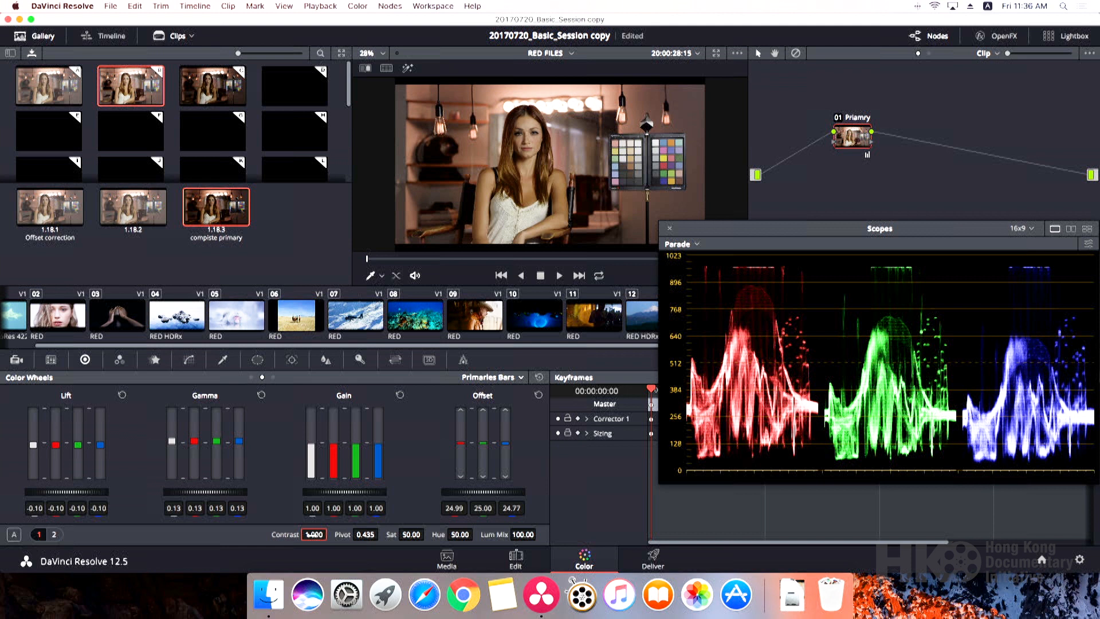
Raise the red Gain to 1.07 and look up the commands for loading and saving grade memories
left_click_drag(333, 445, 334, 442)
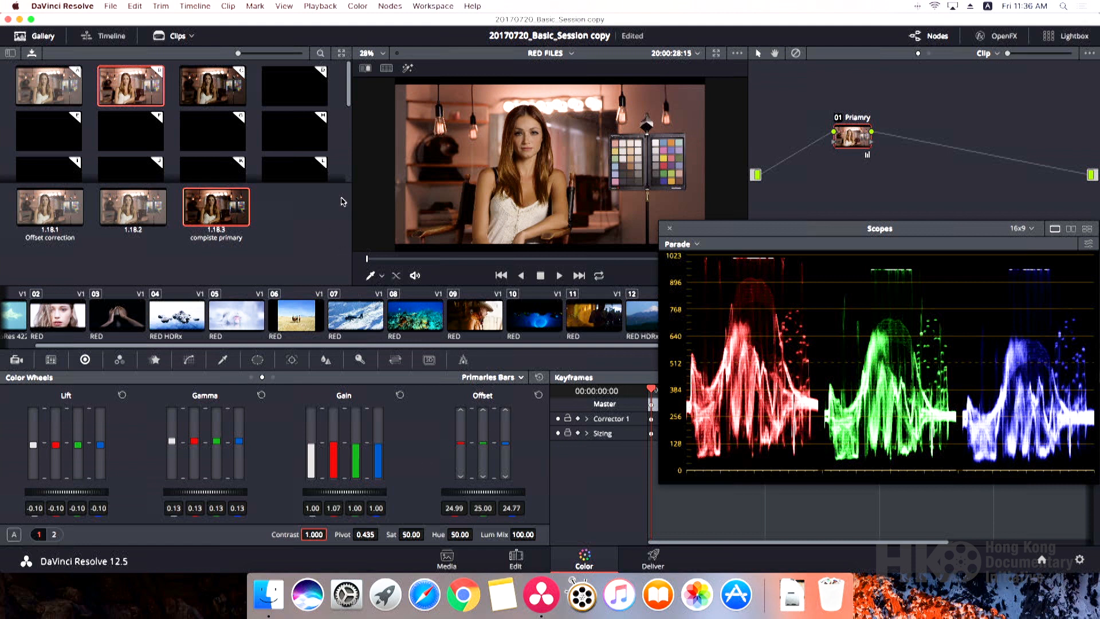
left_click(318, 7)
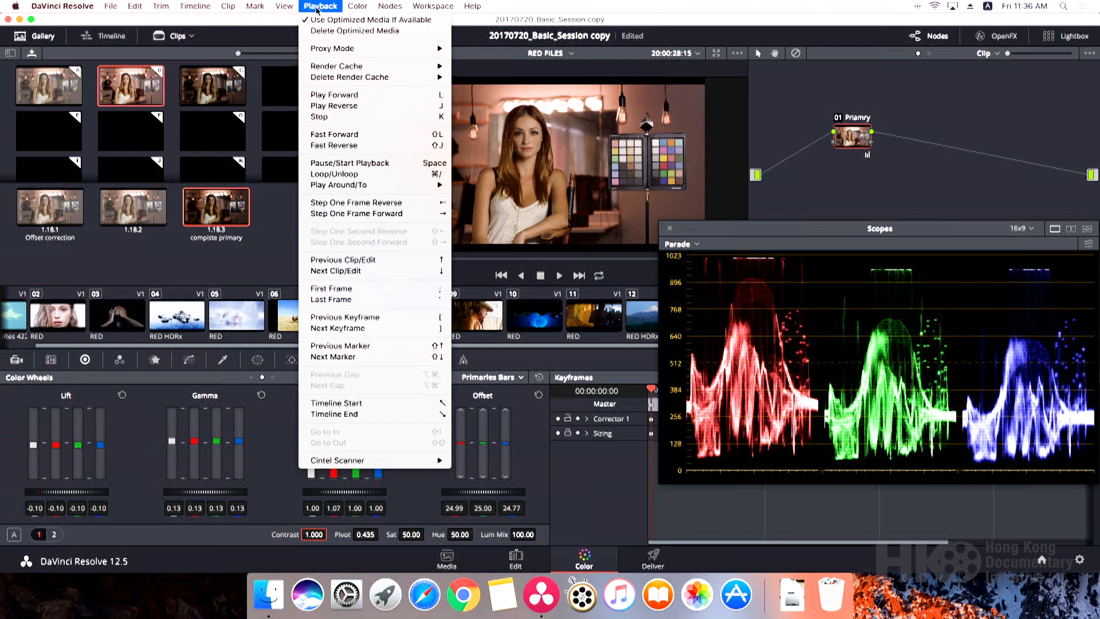
mouse_move(346, 6)
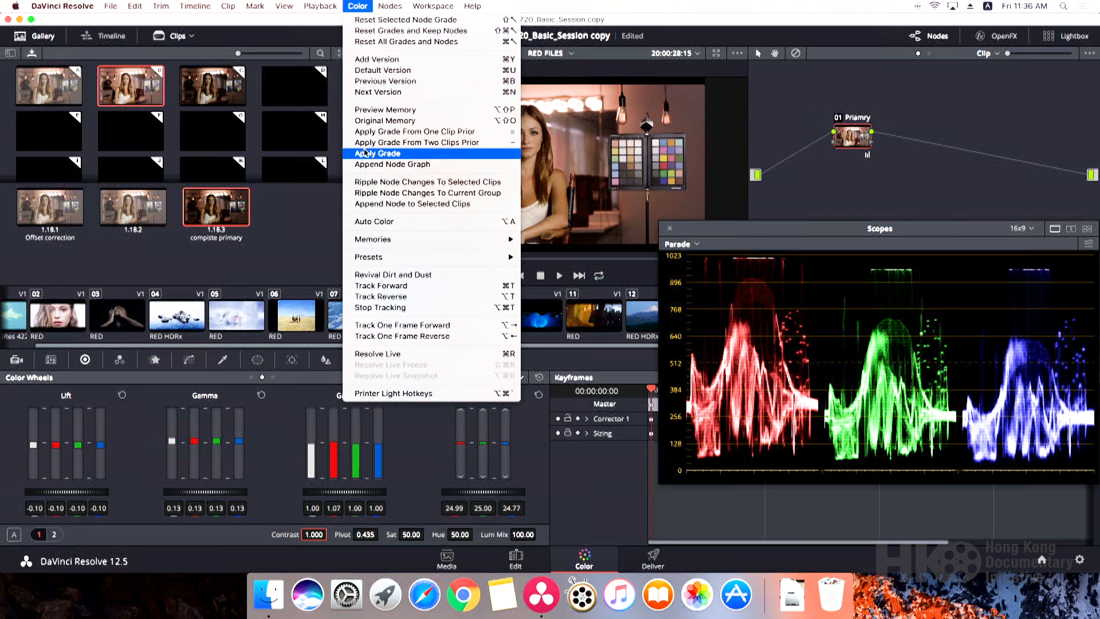
mouse_move(389, 238)
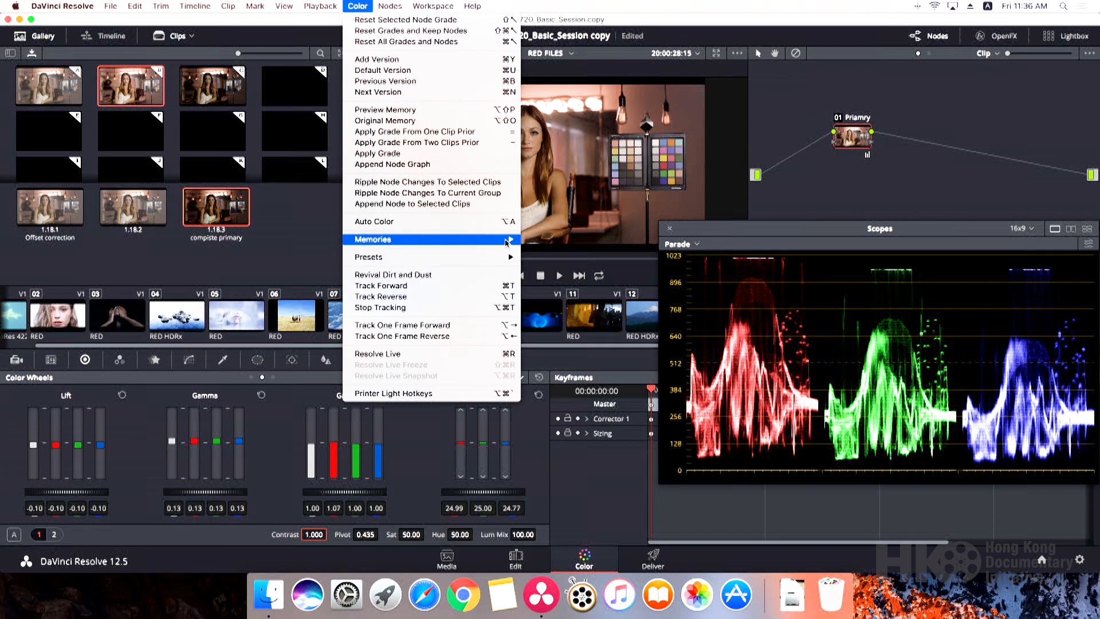
mouse_move(506, 242)
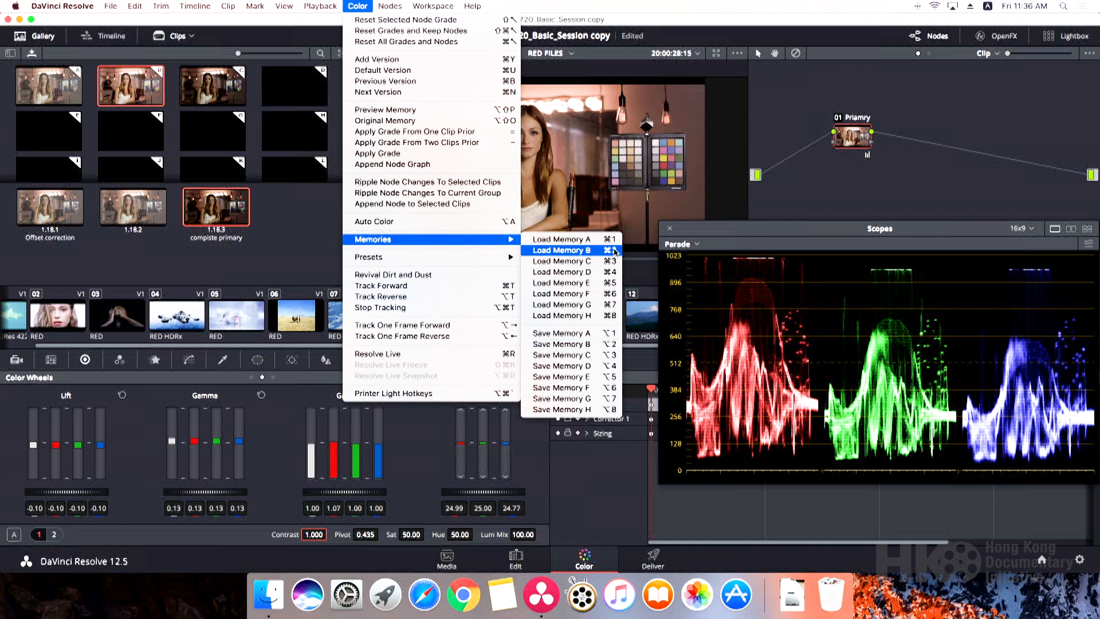
left_click(807, 196)
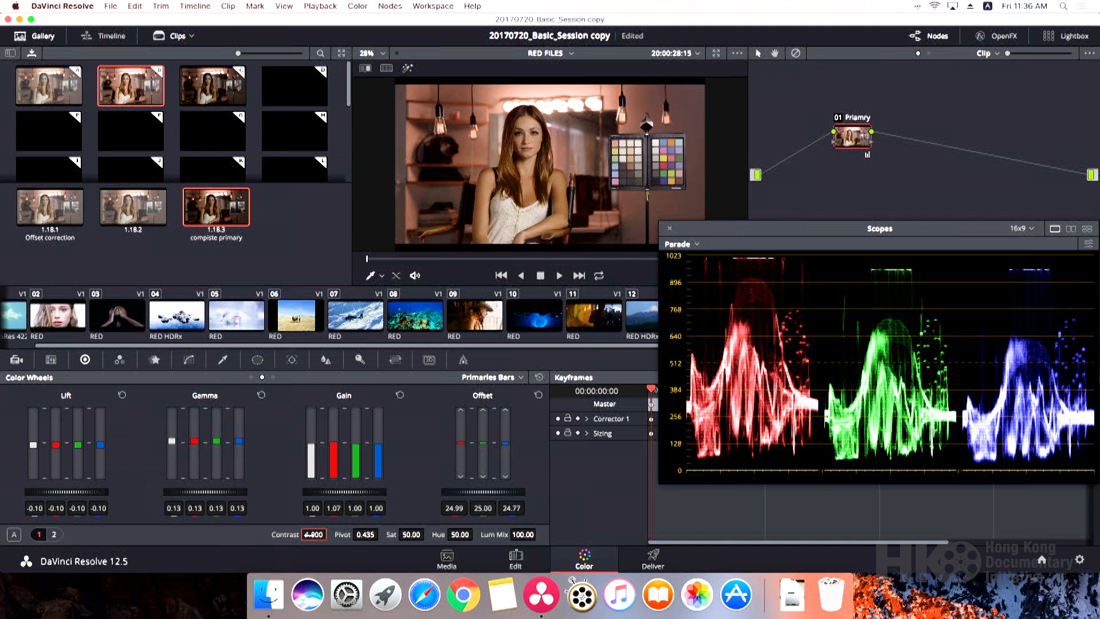
Set Contrast to 1.200 and save the grade to memory C
left_click(310, 534)
type("1.2")
key("Return")
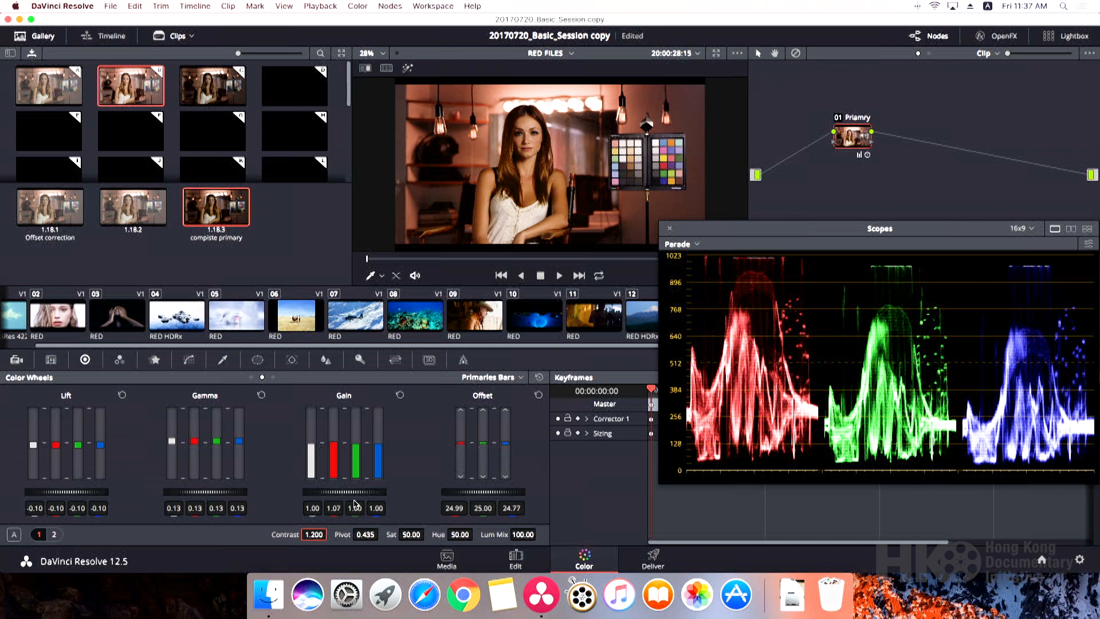
key("alt+3")
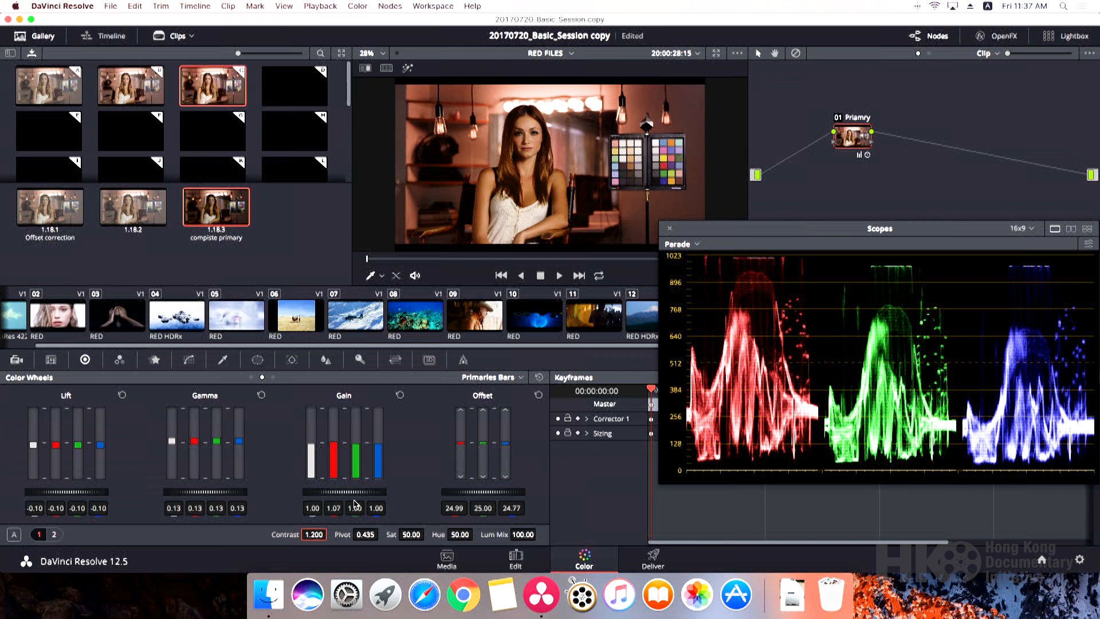
Compare the grades stored in memories B and C by applying them to the clip alternately, finishing with C
left_click(155, 88)
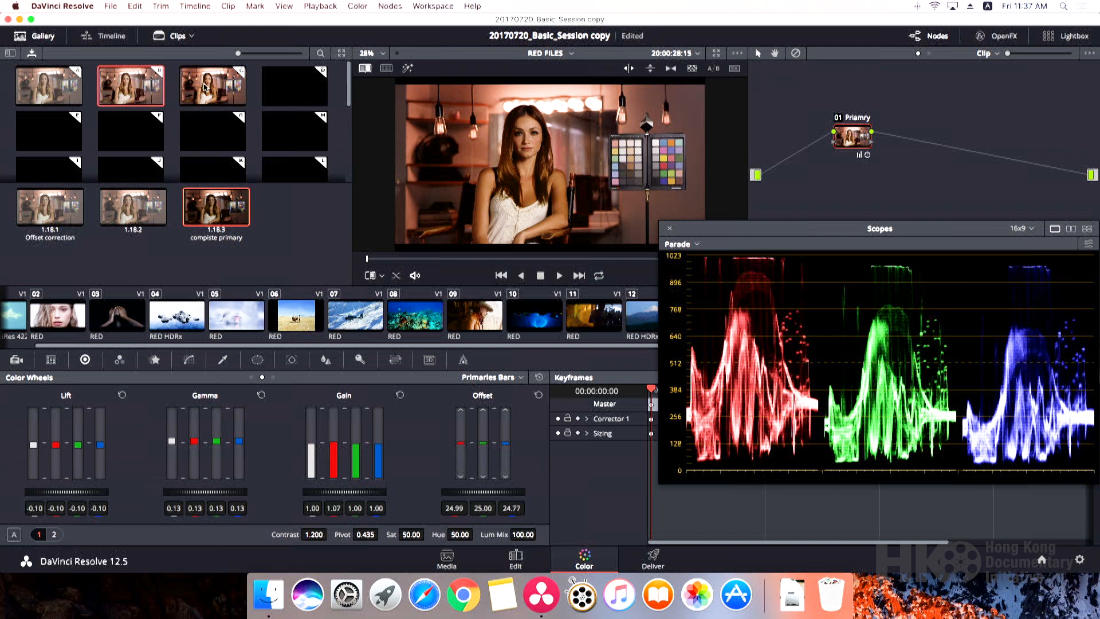
right_click(139, 91)
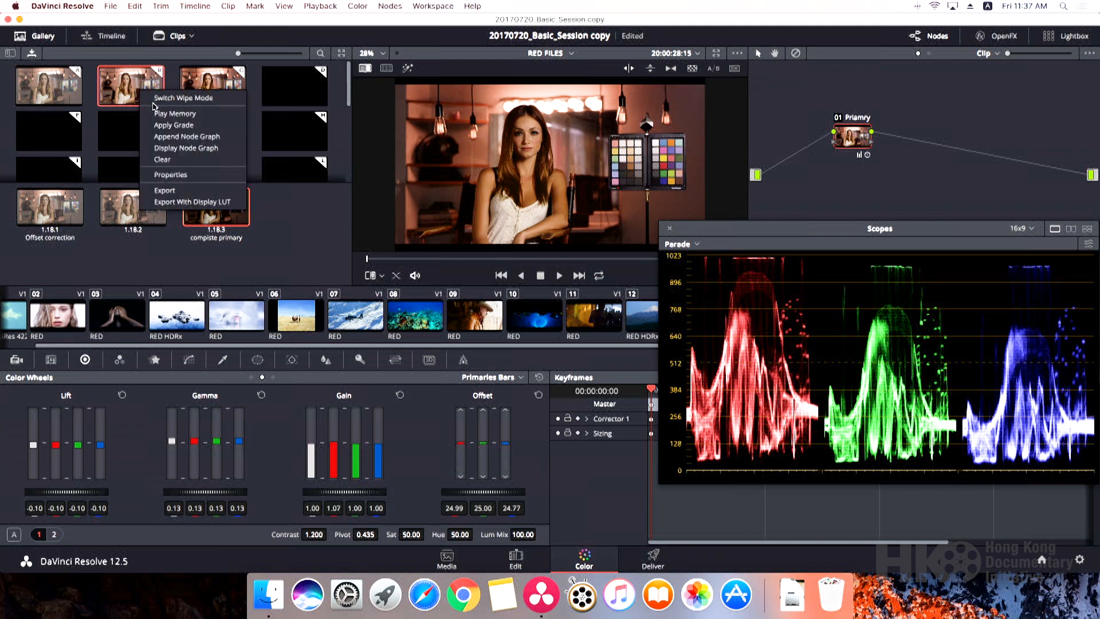
left_click(162, 124)
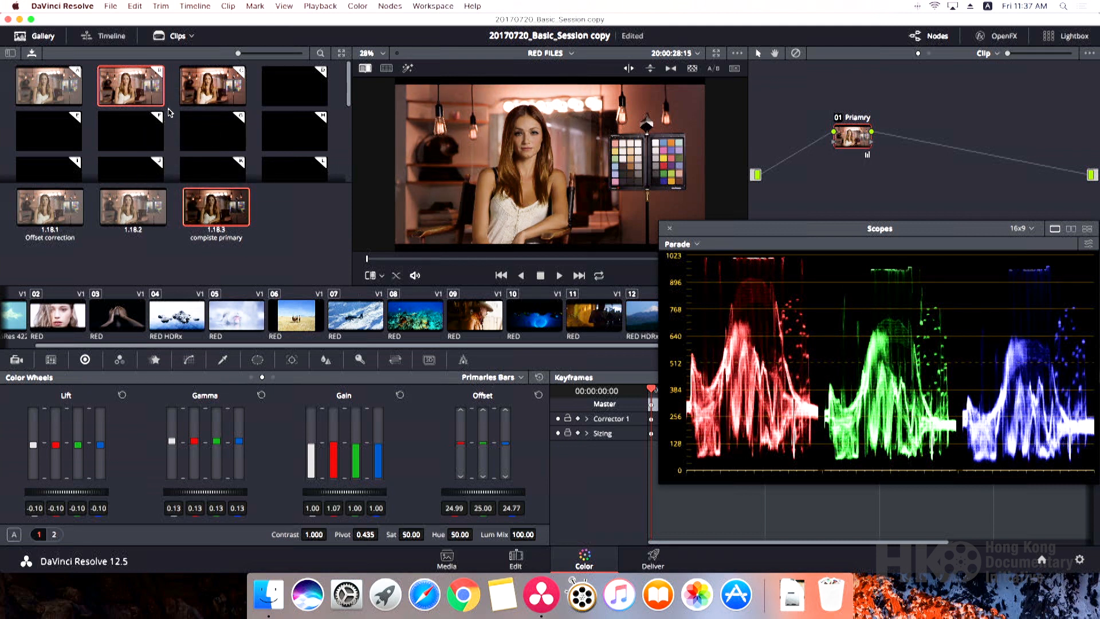
left_click(196, 91)
right_click(197, 91)
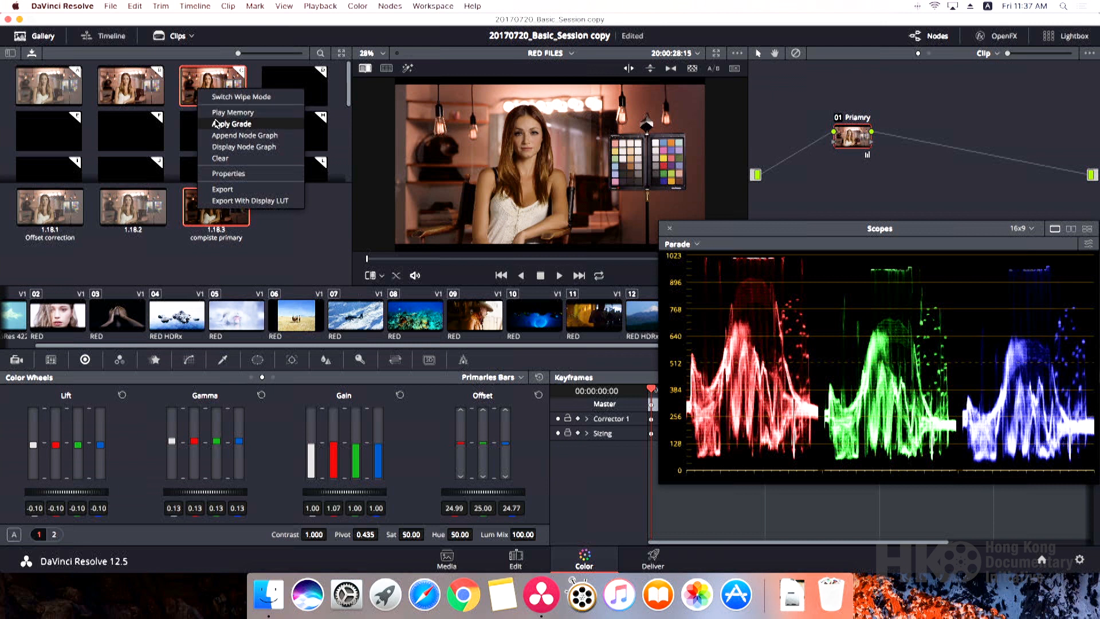
left_click(216, 123)
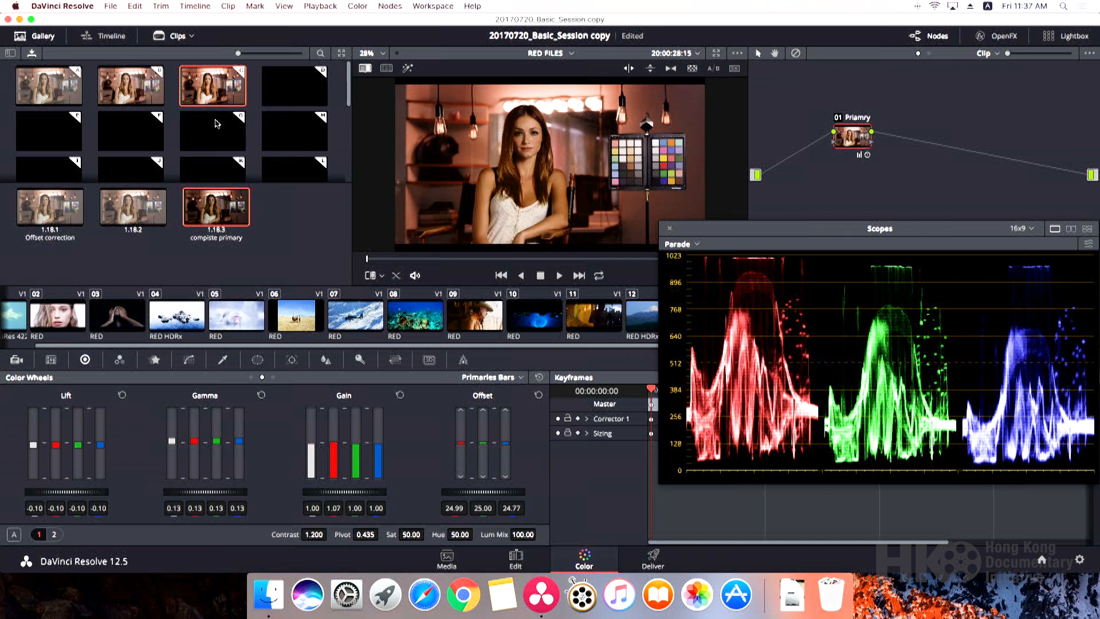
left_click(142, 93)
right_click(142, 94)
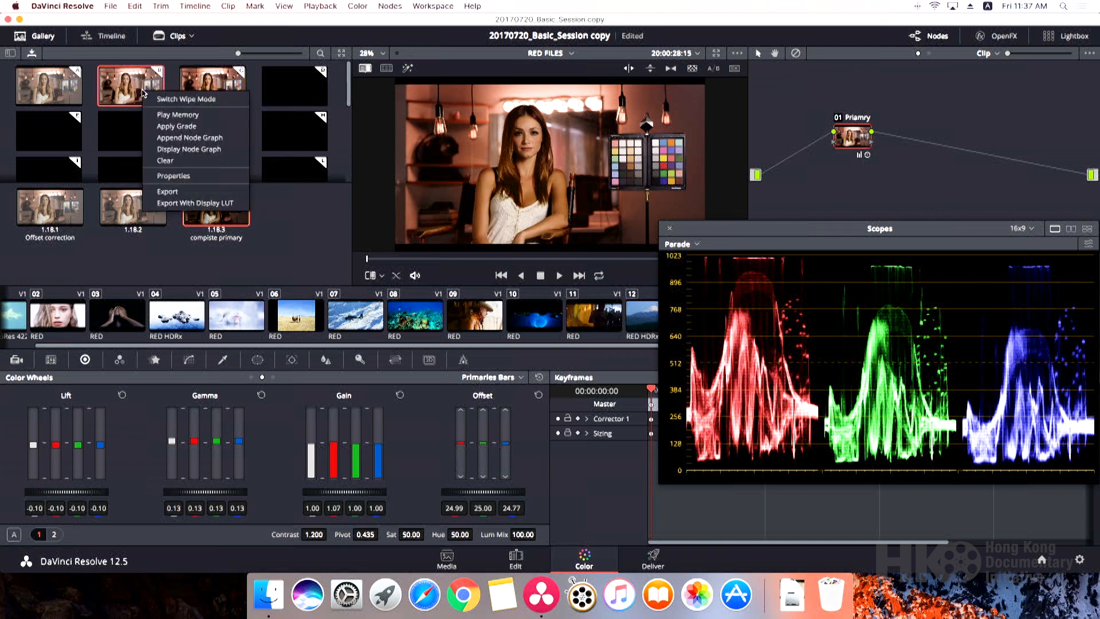
left_click(172, 126)
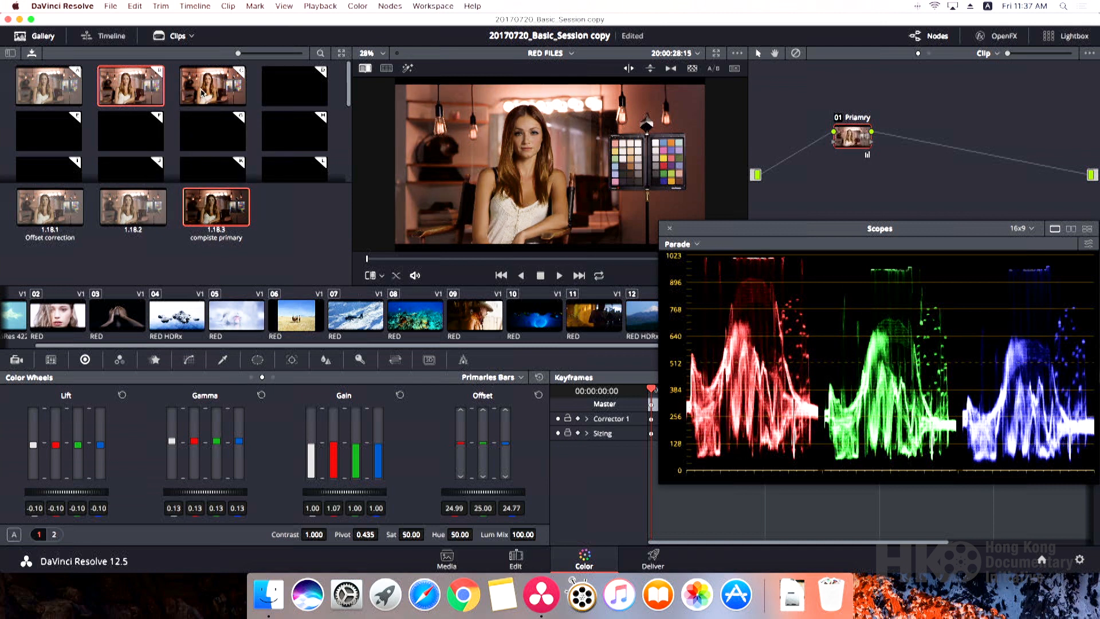
left_click(202, 93)
right_click(201, 93)
left_click(224, 124)
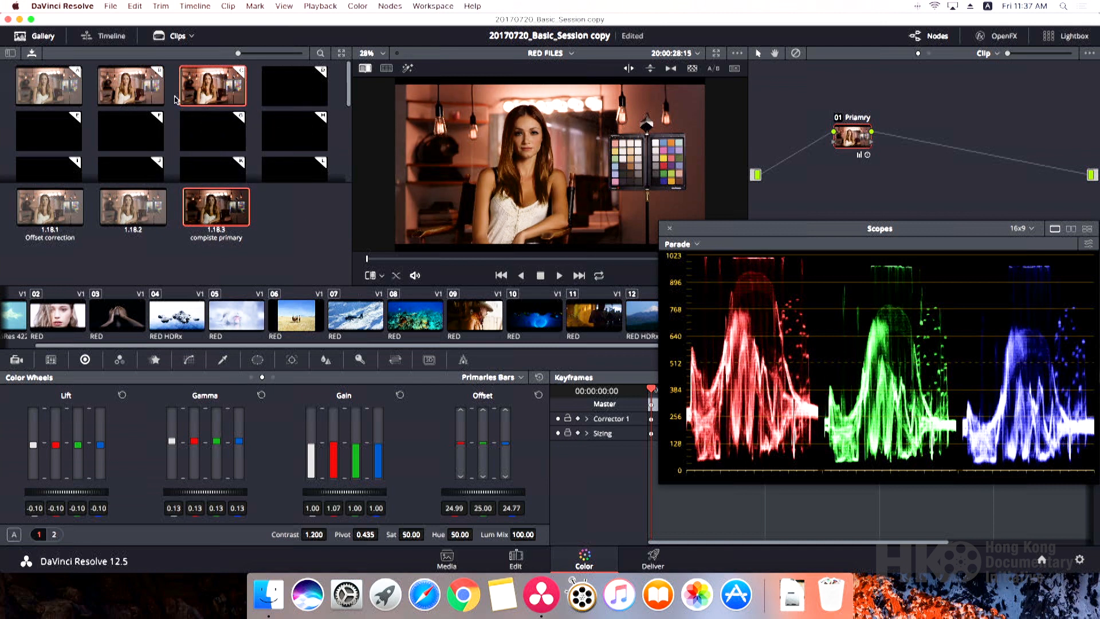
Play memory B on the clip, and reapply the grade from memory C
left_click(127, 86)
right_click(126, 86)
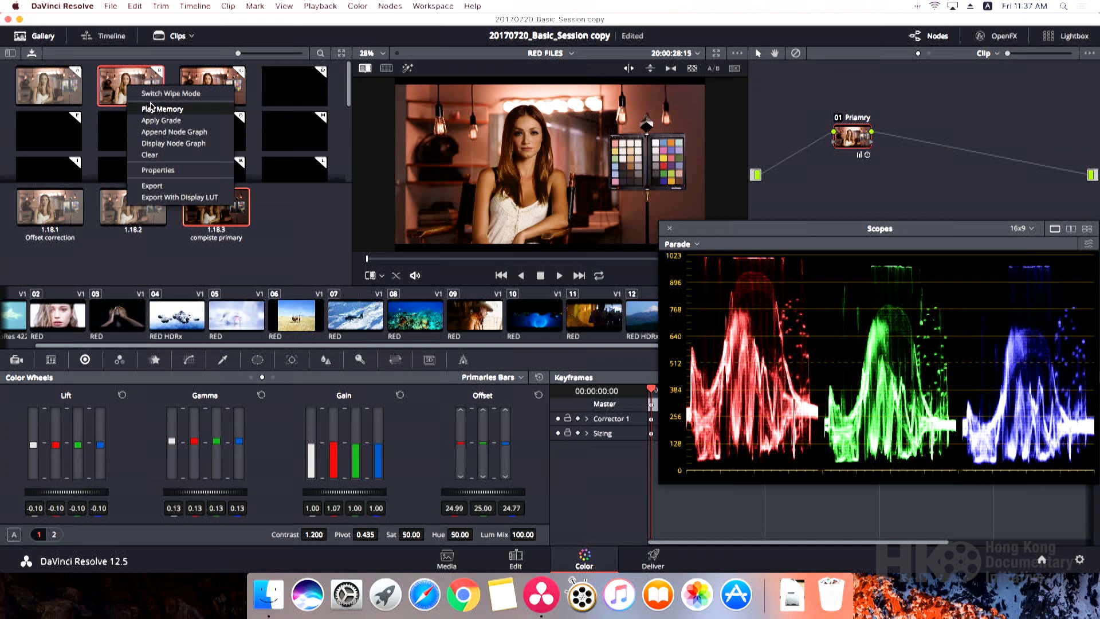
left_click(152, 109)
left_click(212, 101)
right_click(212, 102)
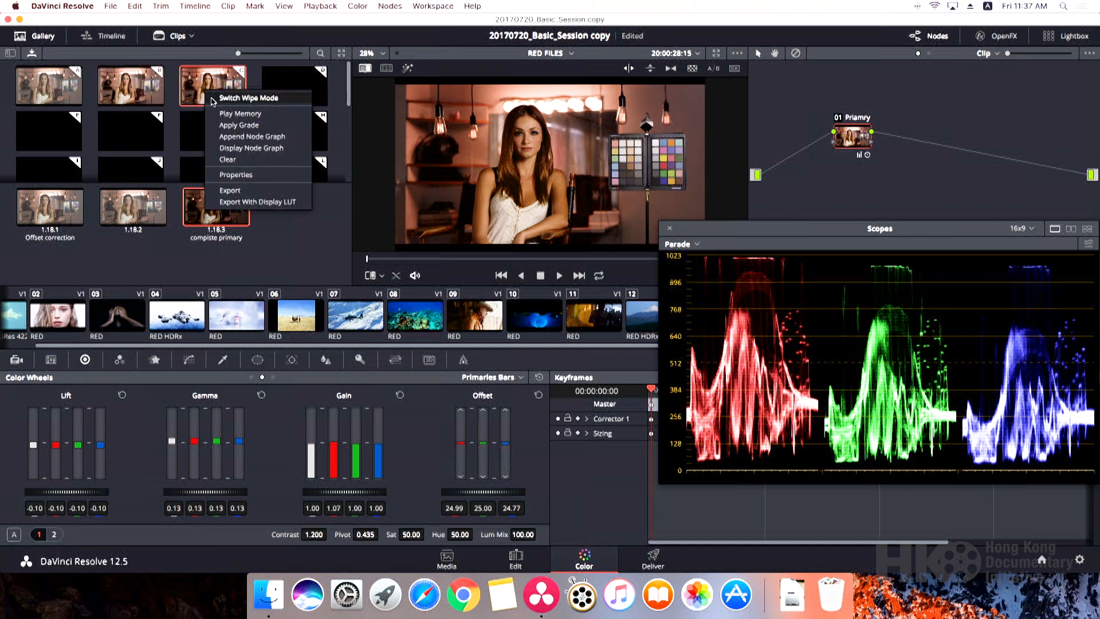
left_click(227, 125)
Select memory C as the wipe reference and move the image wipe across the viewer to compare the grades
left_click(162, 98)
left_click_drag(164, 95, 210, 99)
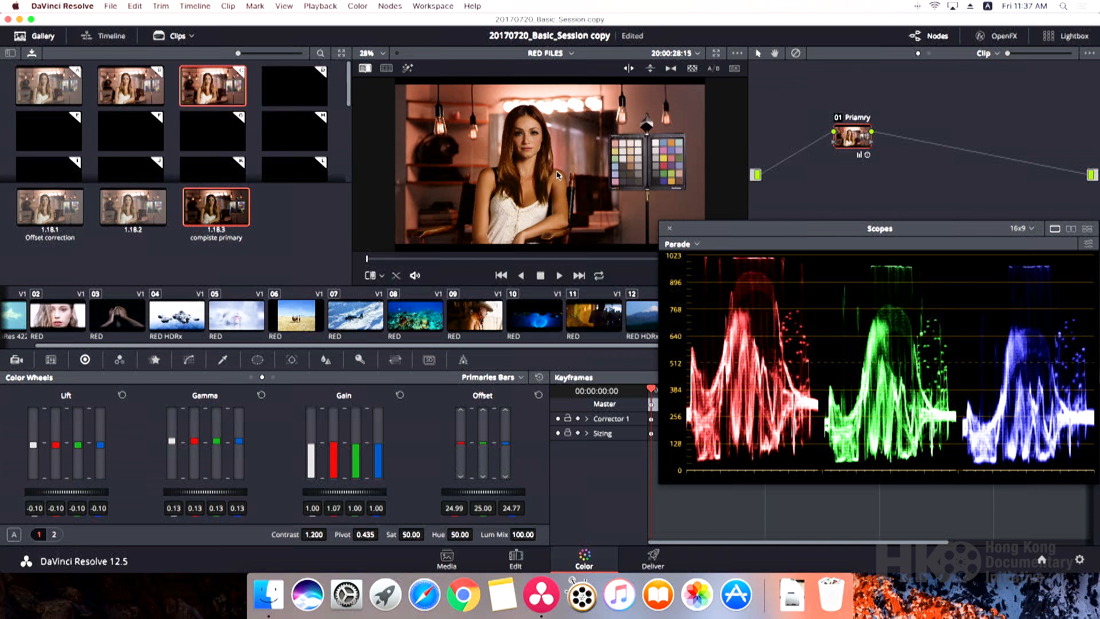
left_click_drag(608, 173, 528, 175)
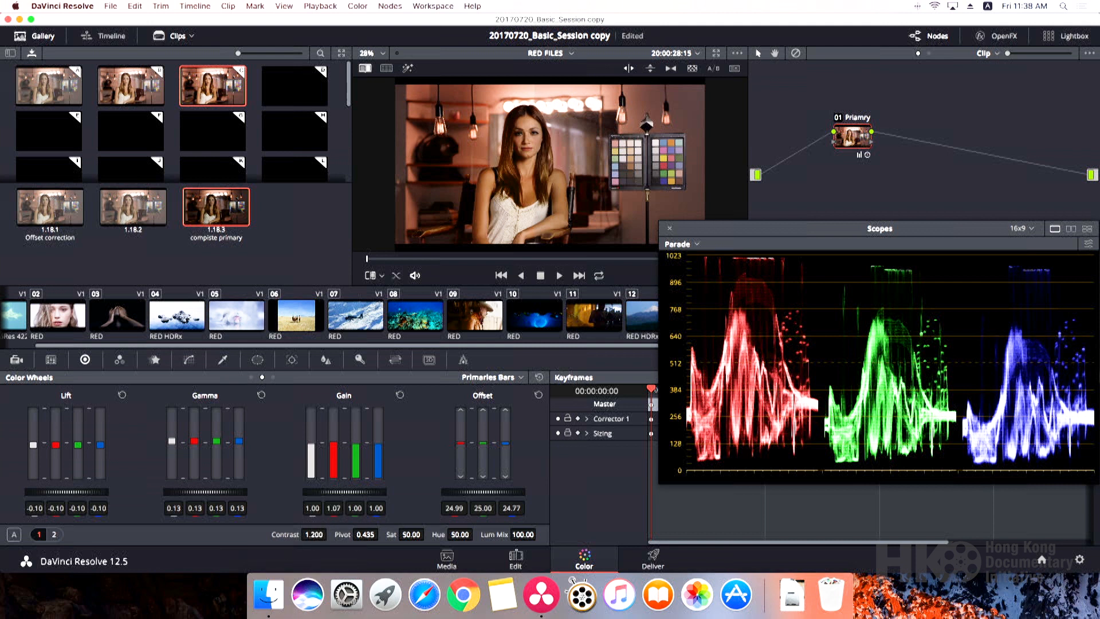
Set Contrast to 1.100 and save the grade to memory D
type("1.1")
key("Return")
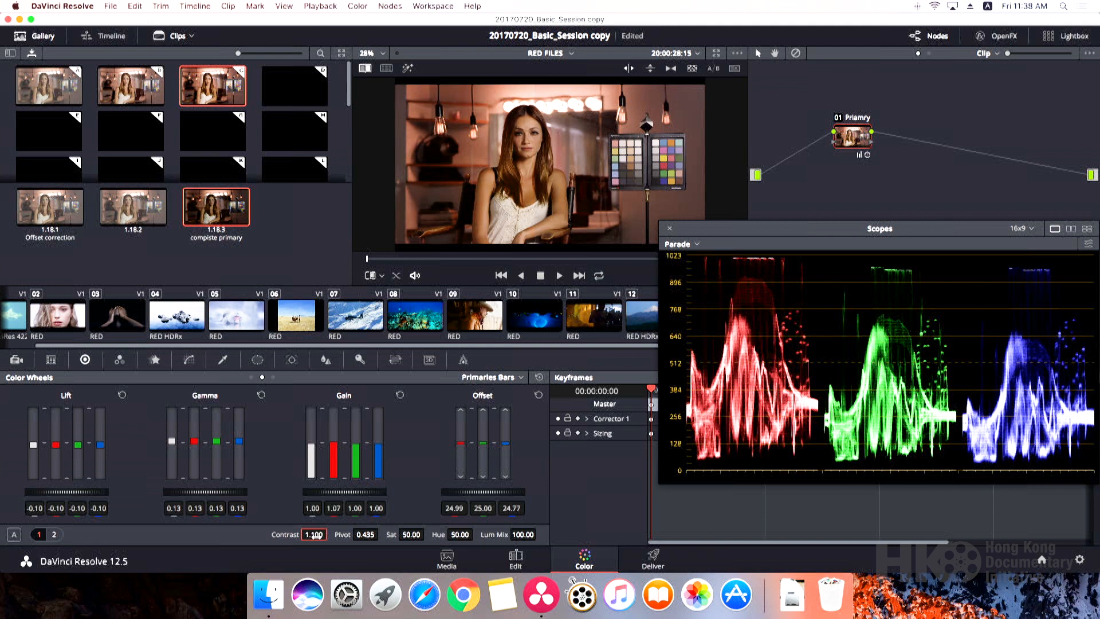
key("alt+super+g")
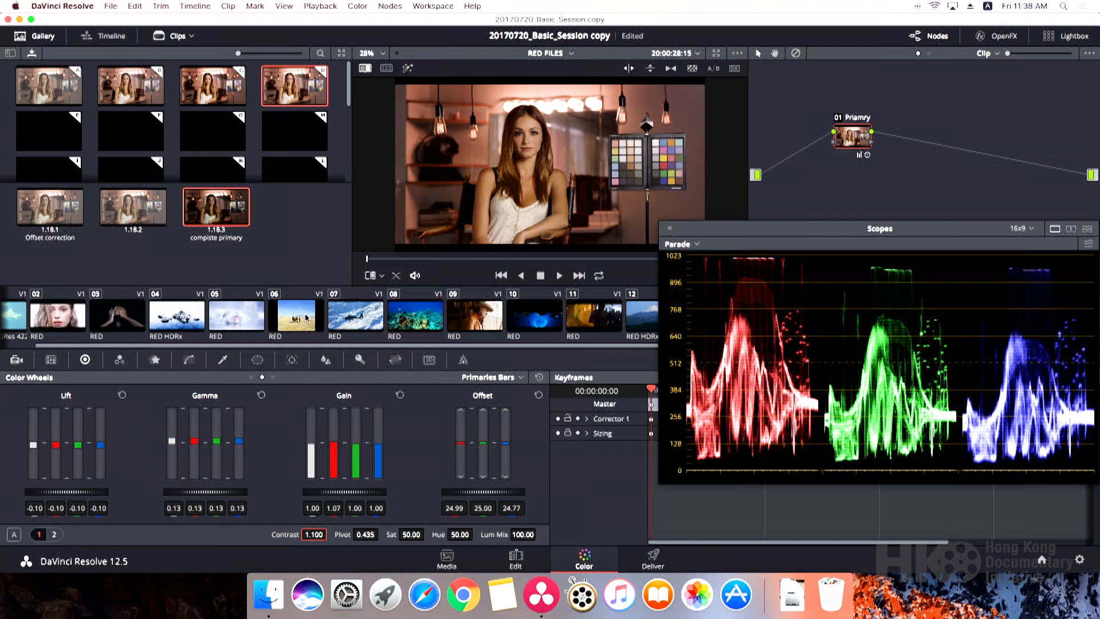
Turn off the image wipe and compare memories B, C and D by applying them to the clip in rotation, finishing with D
key("super+w")
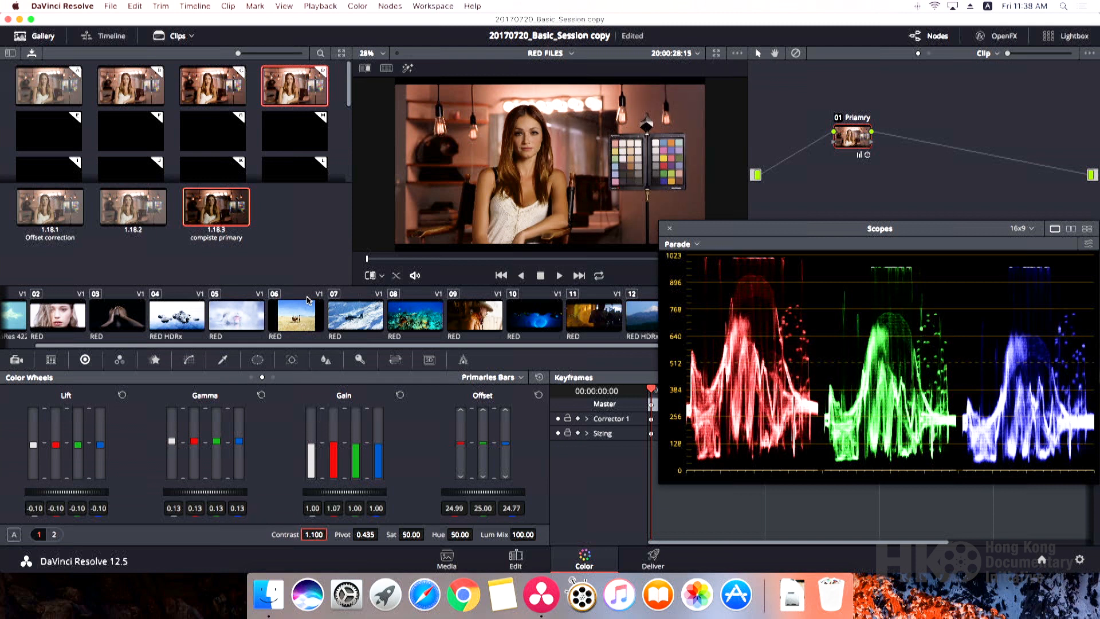
key("super+w")
key("super+w")
left_click(138, 92)
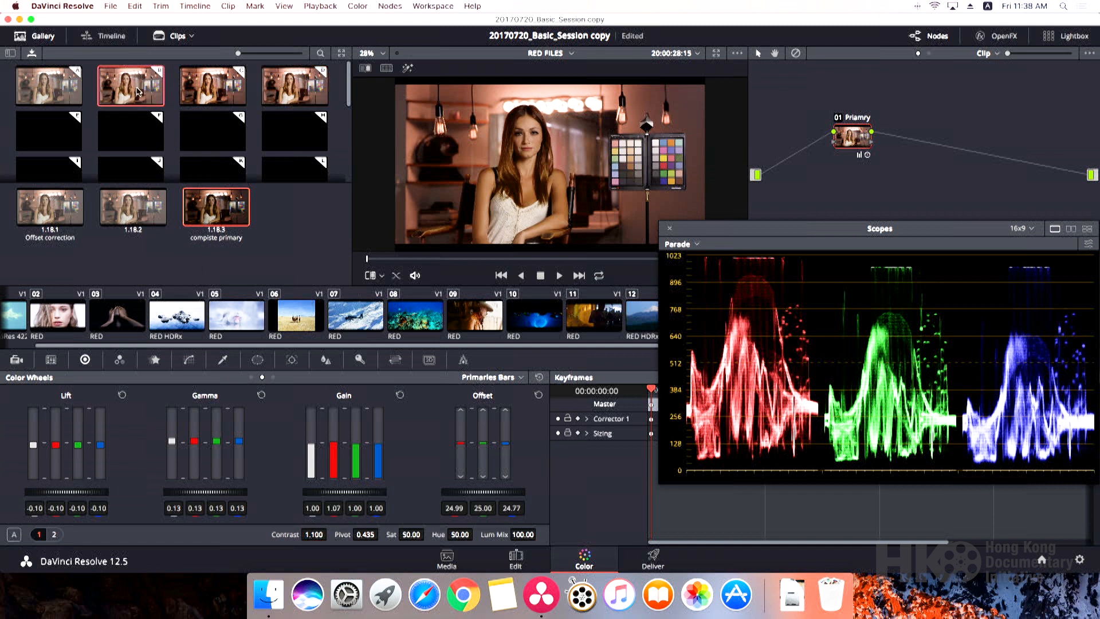
key("super+2")
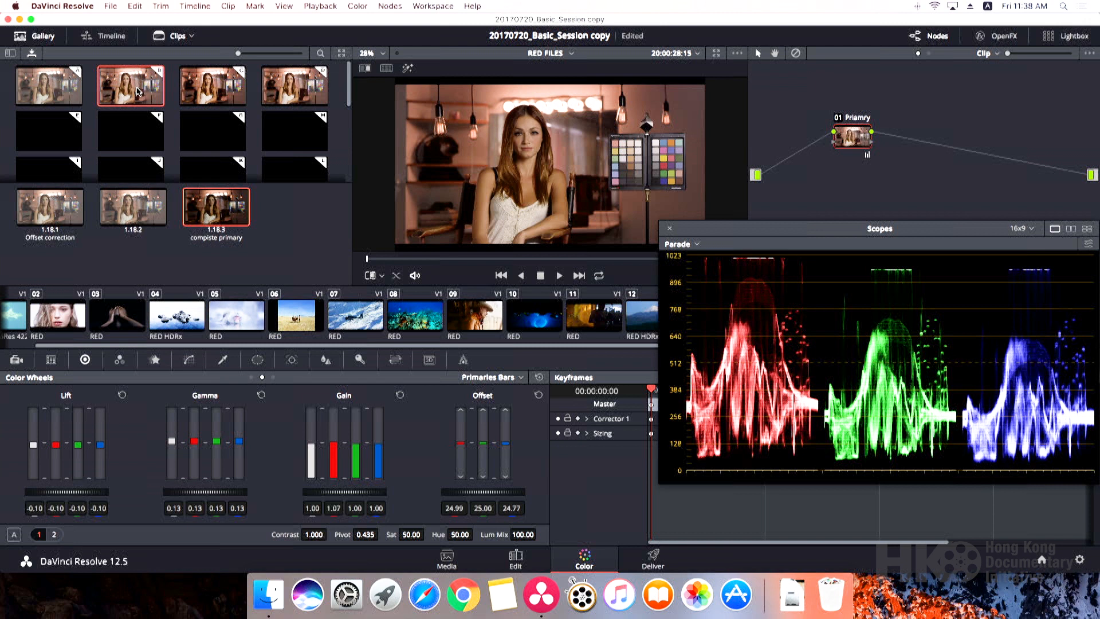
key("super+3")
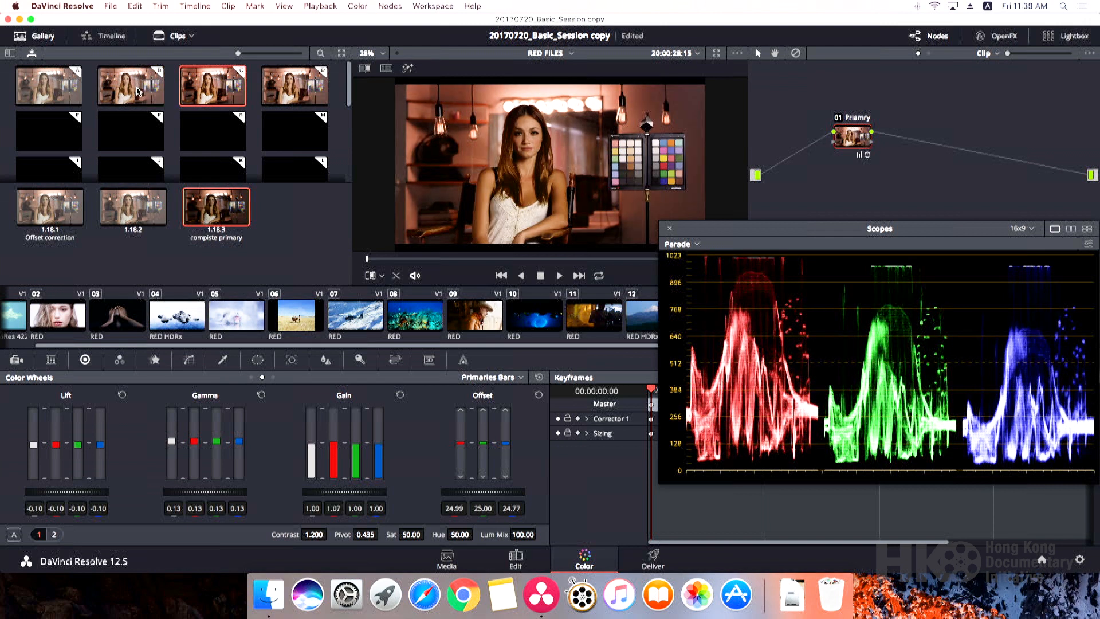
key("super+4")
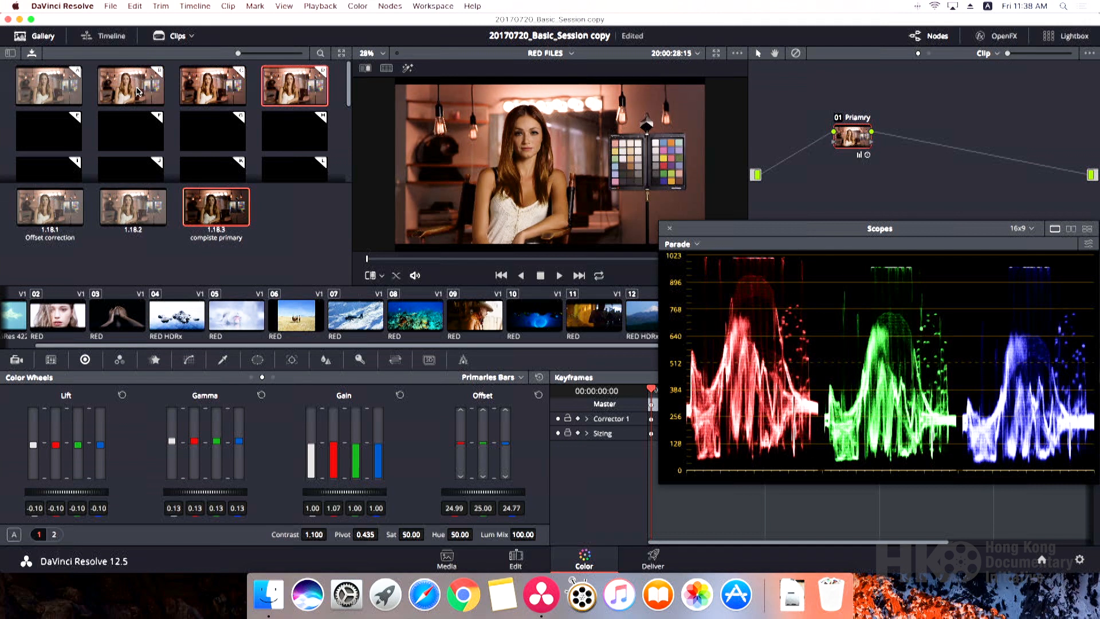
key("super+2")
key("super+3")
key("super+4")
key("super+2")
key("super+3")
key("super+4")
key("super+2")
key("super+3")
key("super+4")
Move the Scopes window clear of the viewer and apply the grade from memory C to the clip
left_click_drag(800, 231, 807, 295)
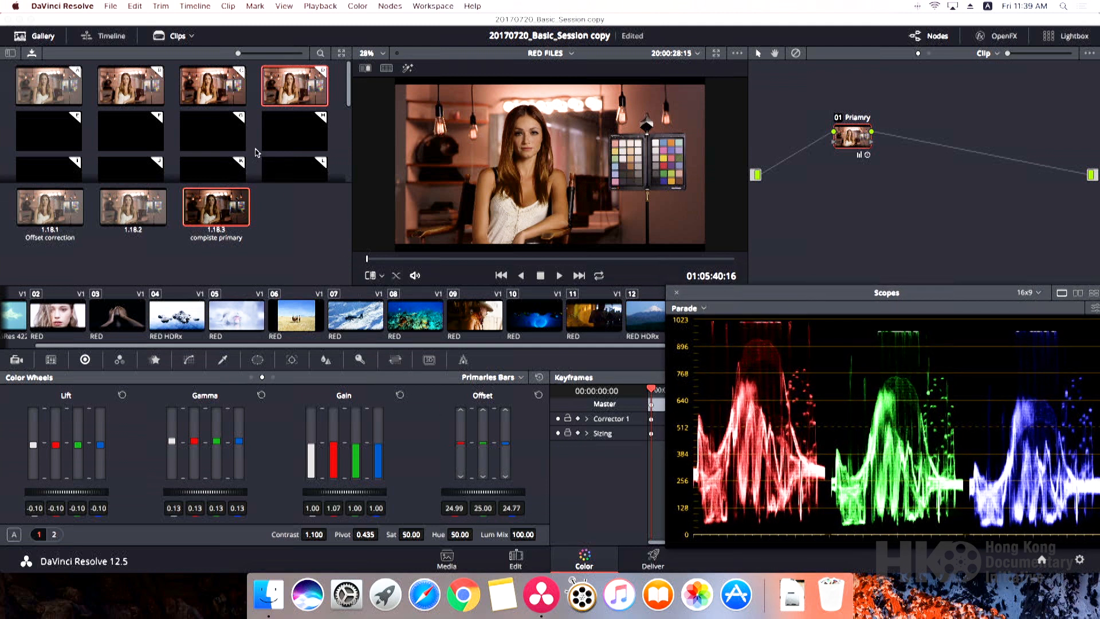
left_click(209, 79)
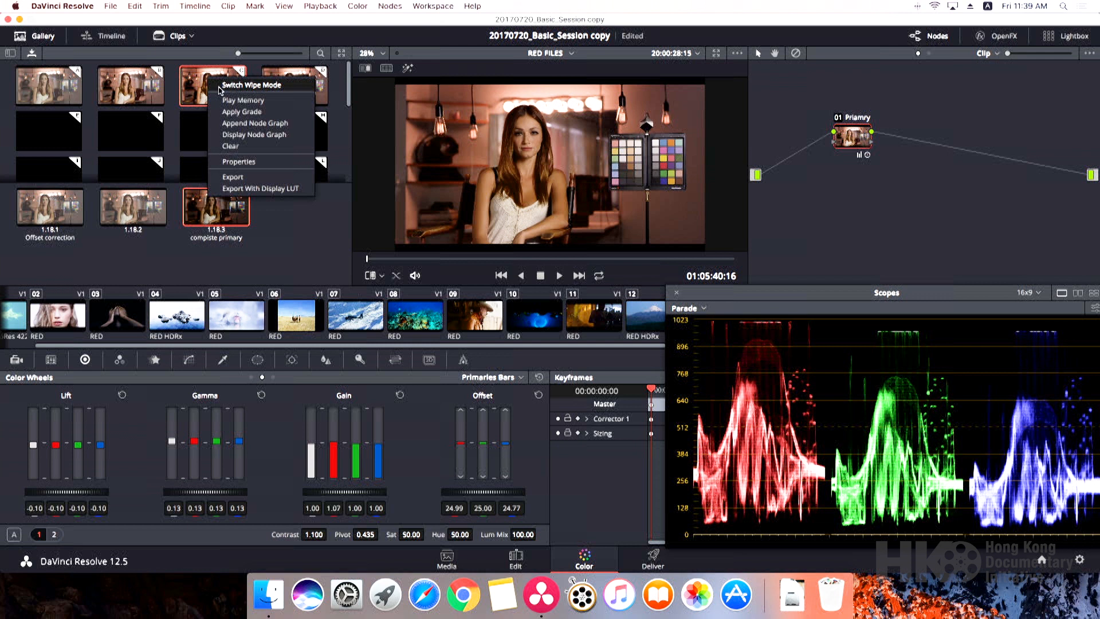
left_click(236, 112)
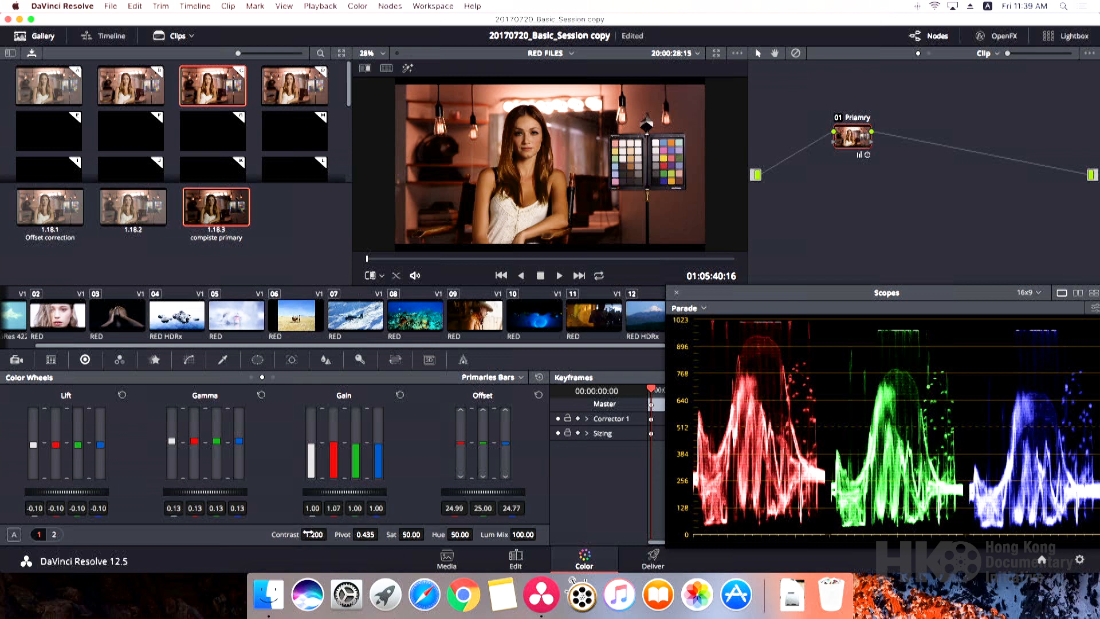
Try a Pivot of 0.188, and reset both Pivot and Contrast to their defaults
left_click_drag(365, 534, 382, 535)
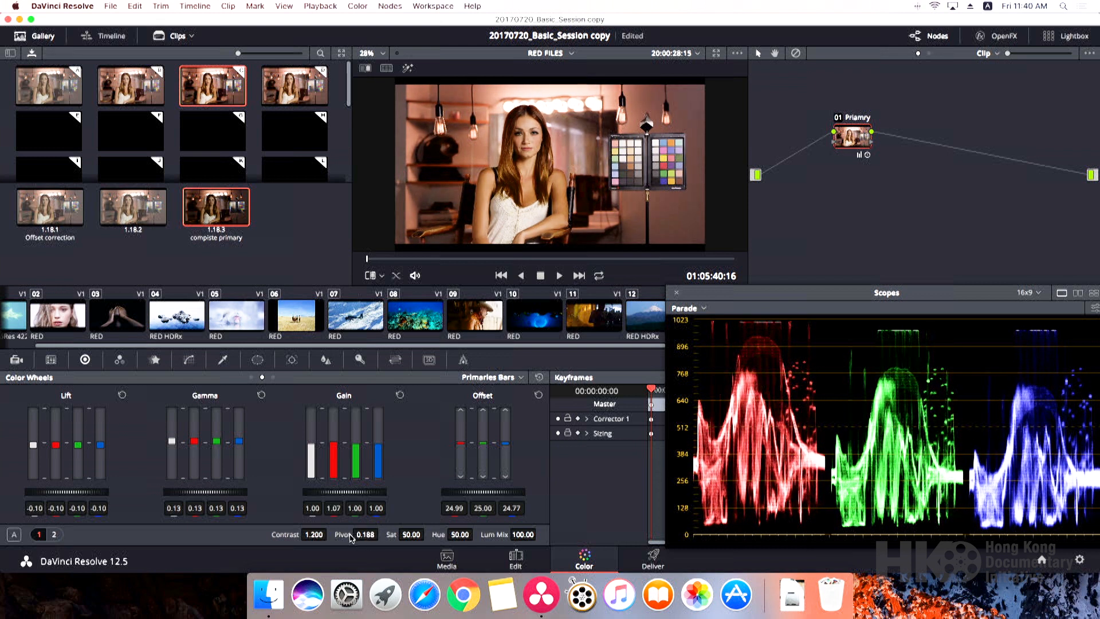
double_click(342, 535)
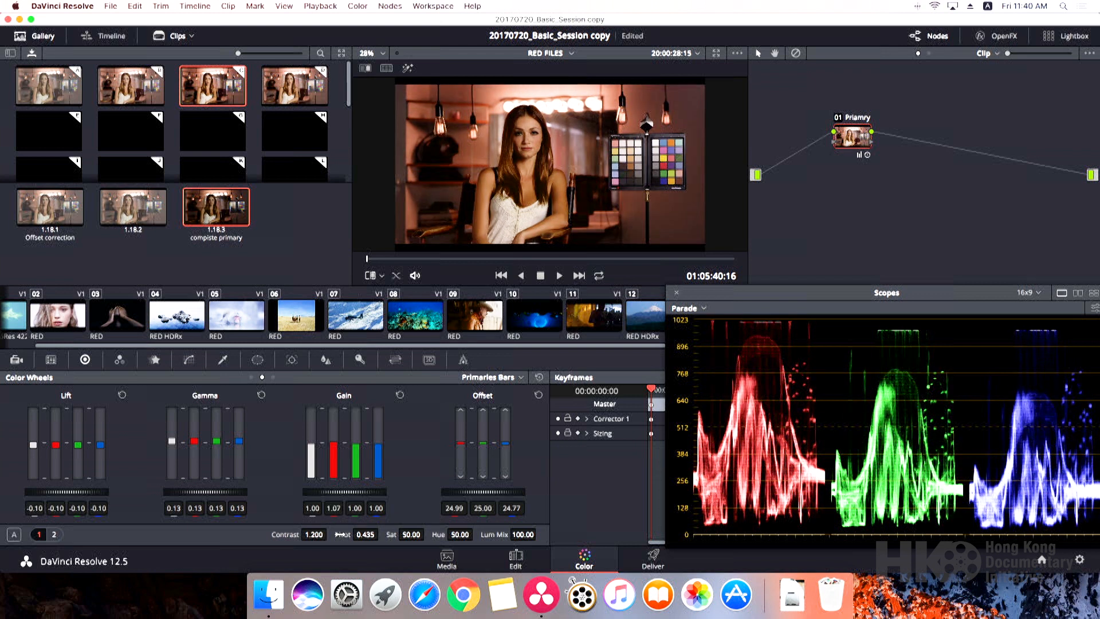
double_click(287, 535)
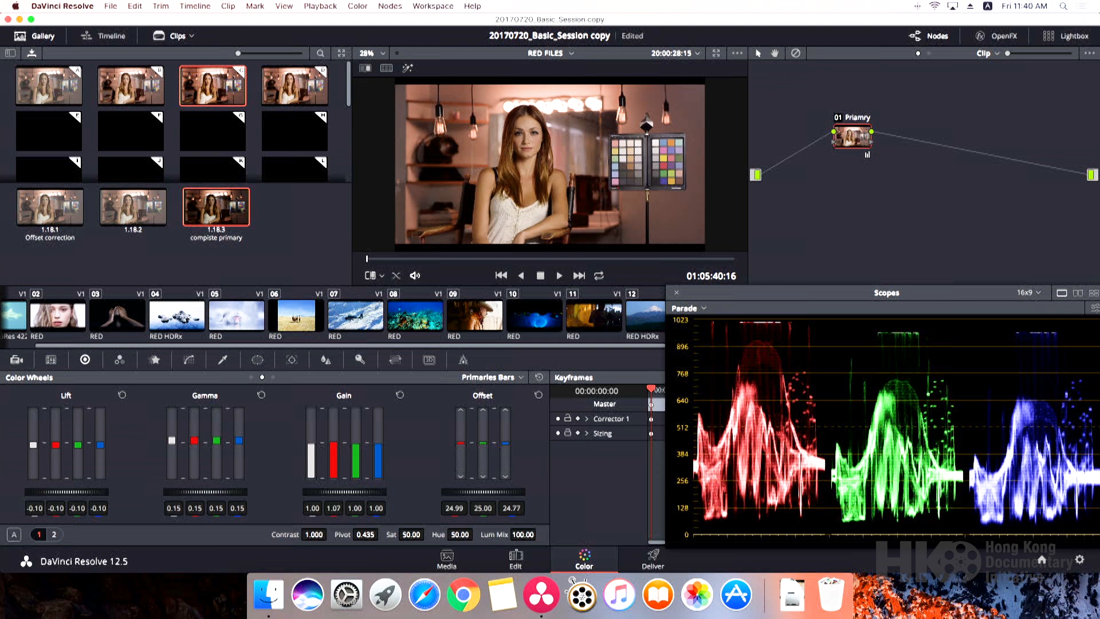
Raise the master Gamma to 0.15, try a Contrast of 1.100, and reset the Contrast
left_click_drag(205, 492, 208, 492)
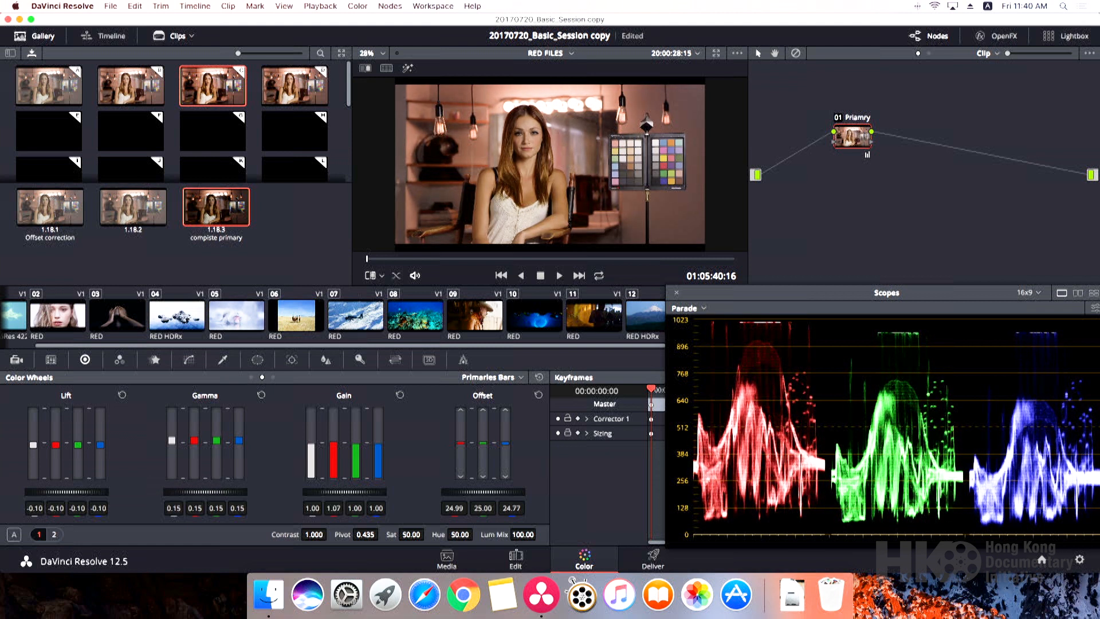
left_click(314, 534)
type("1.1")
key("Return")
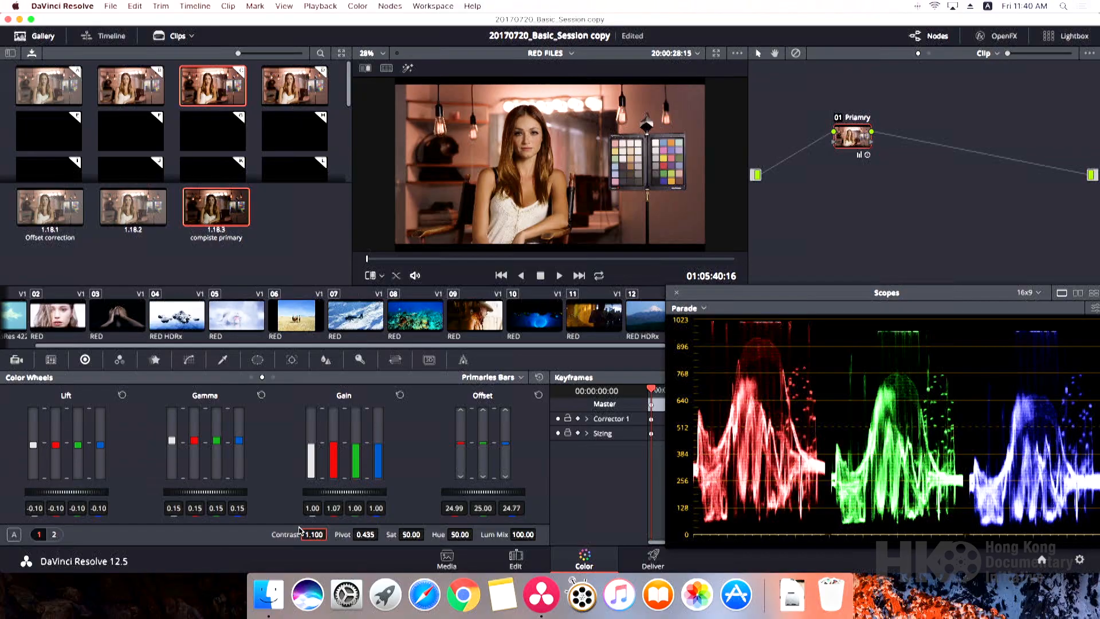
double_click(285, 533)
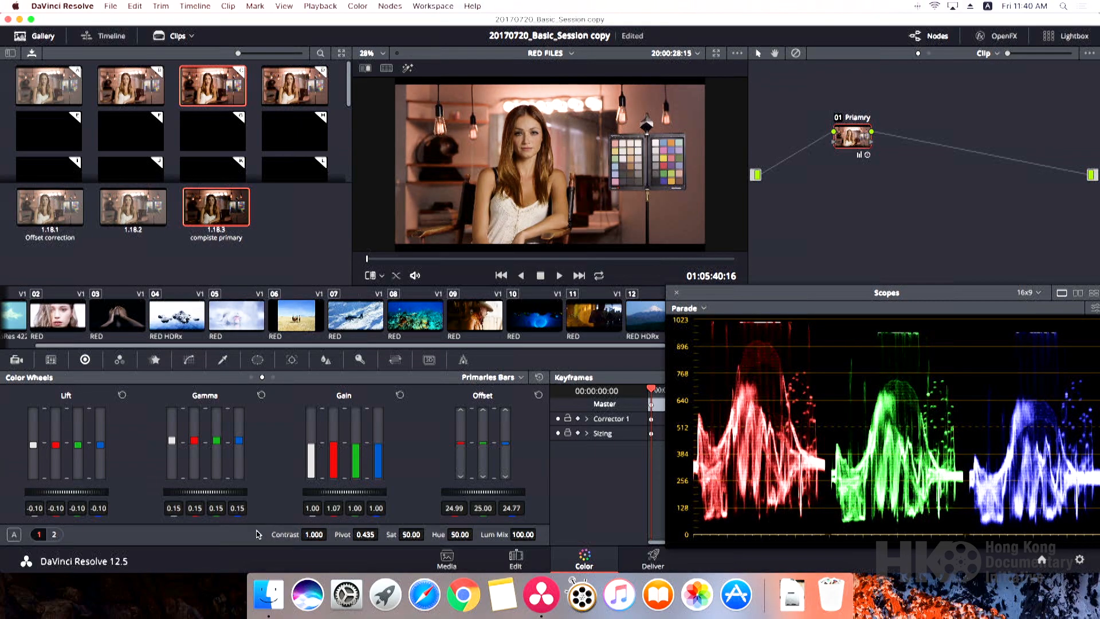
Lower the master Gamma to 0.10 and bring it back up to 0.12
mouse_move(224, 494)
left_mouse_down()
mouse_move(237, 495)
mouse_move(207, 496)
left_mouse_up()
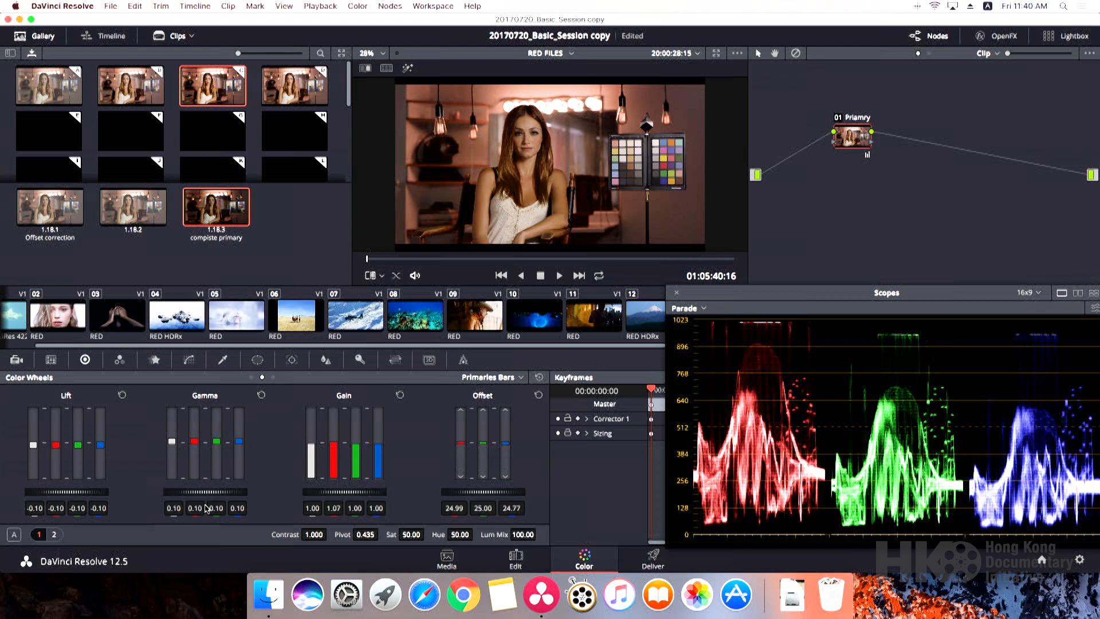
left_click_drag(220, 494, 238, 494)
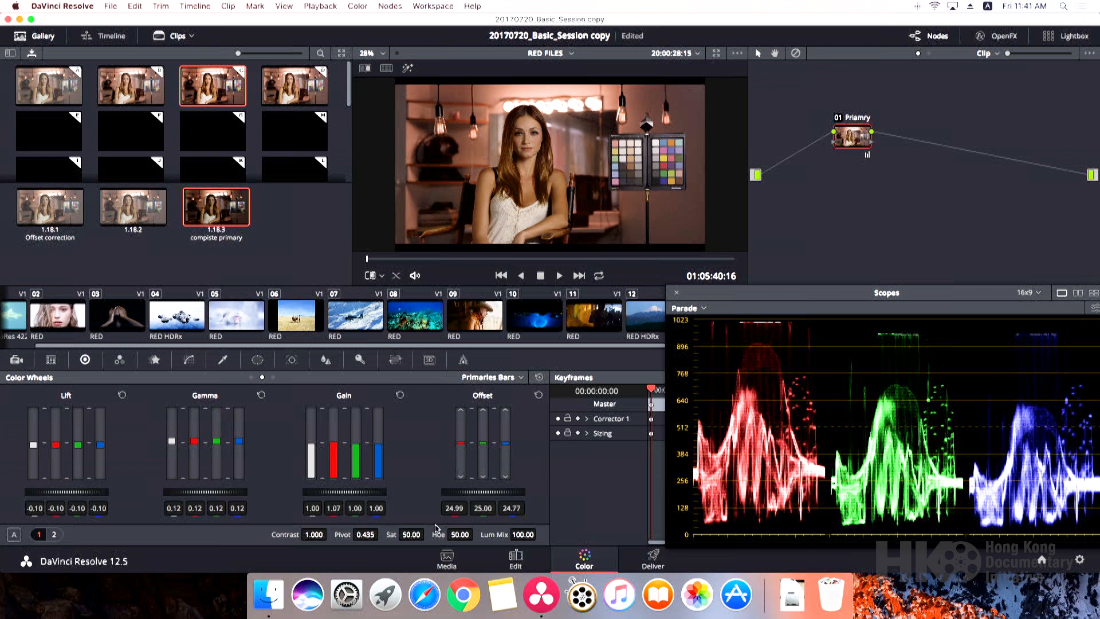
Try raising the Saturation to 72.00 and undo the change
left_click(38, 535)
left_click(412, 536)
left_click_drag(414, 537, 416, 537)
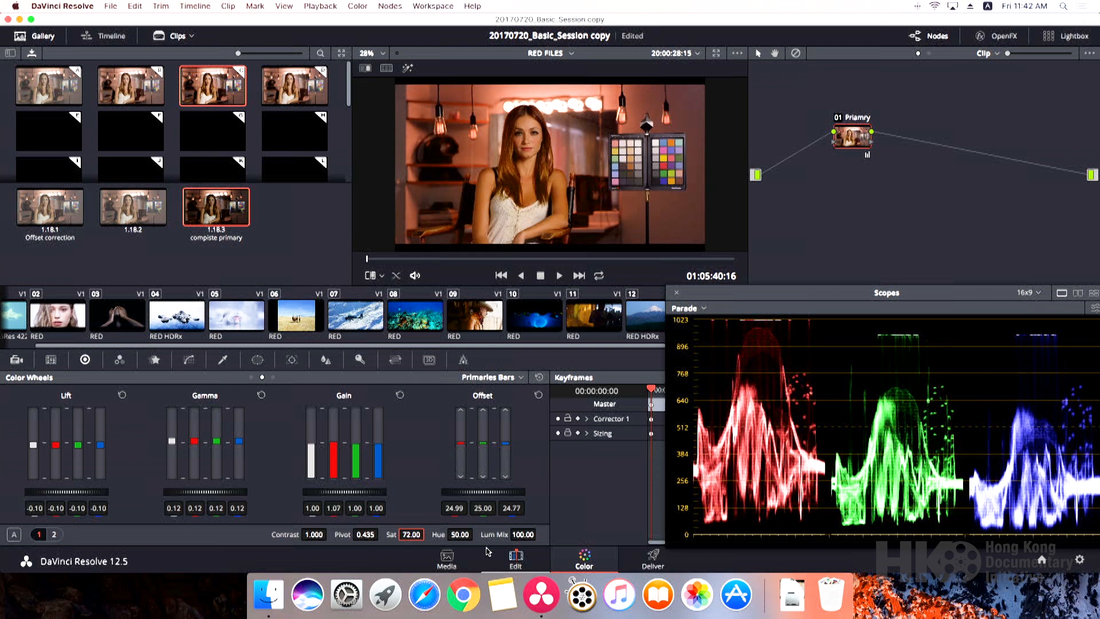
key("super+z")
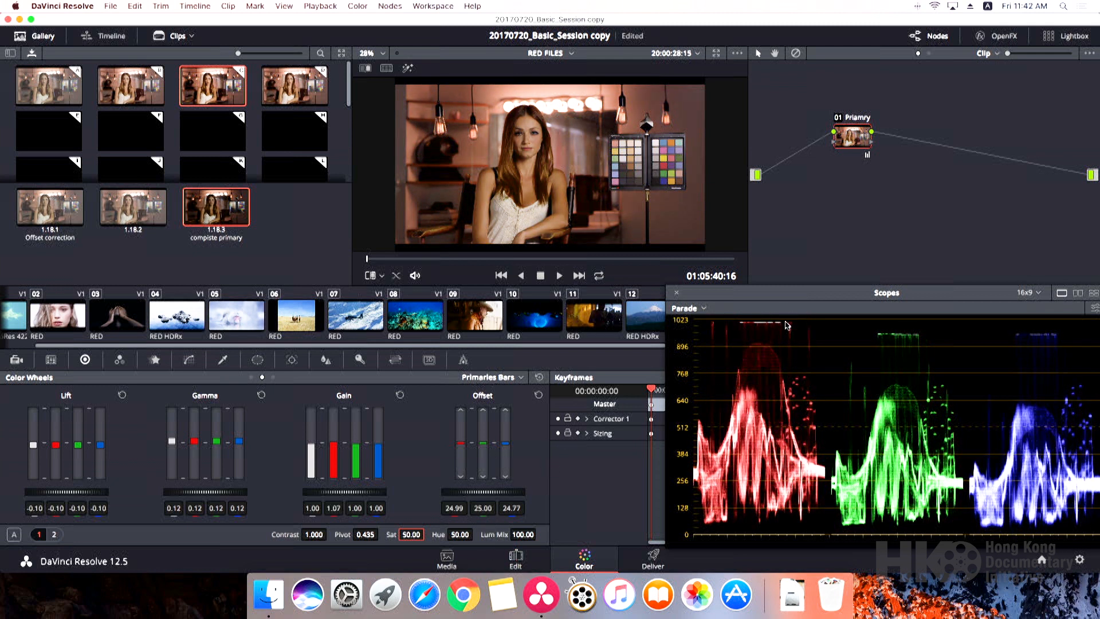
Move the Scopes window fully into view and switch it to the four-scope layout
left_click_drag(788, 302, 737, 303)
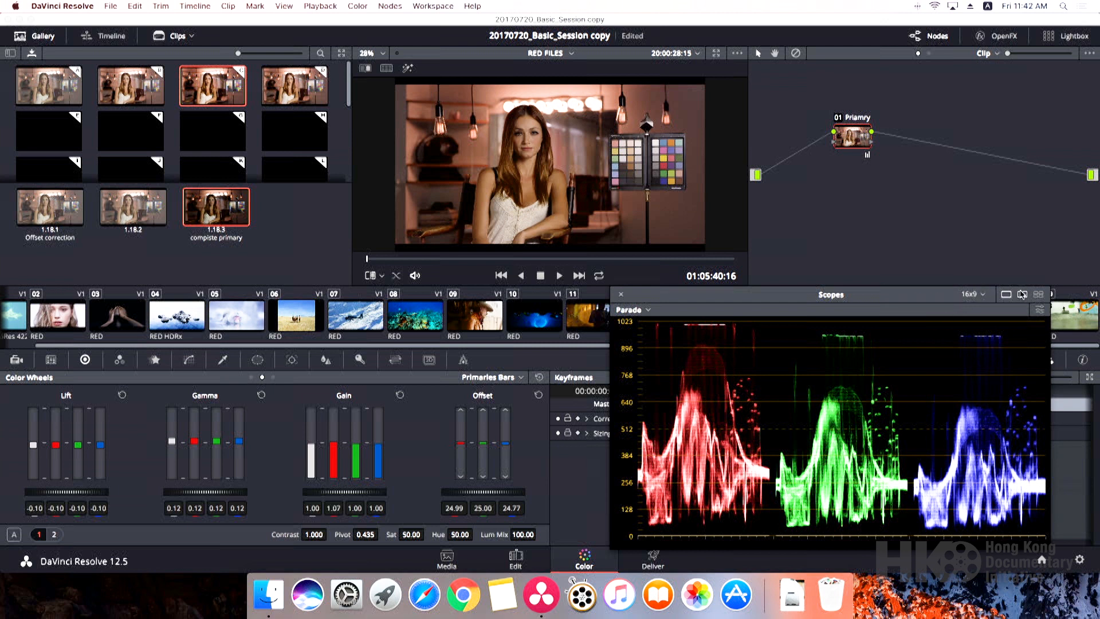
left_click(1039, 297)
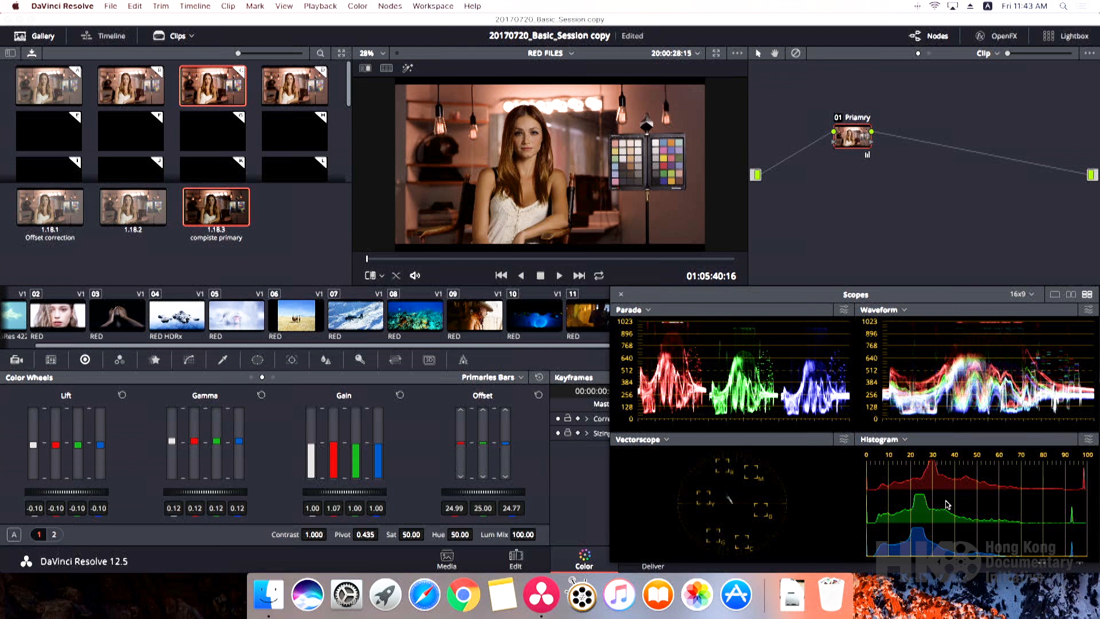
Try a Hue shift and a Temperature of 2100.0 on the clip, resetting each to its default
mouse_move(449, 538)
left_mouse_down()
mouse_move(433, 519)
mouse_move(442, 533)
left_mouse_up()
double_click(441, 533)
left_click(54, 535)
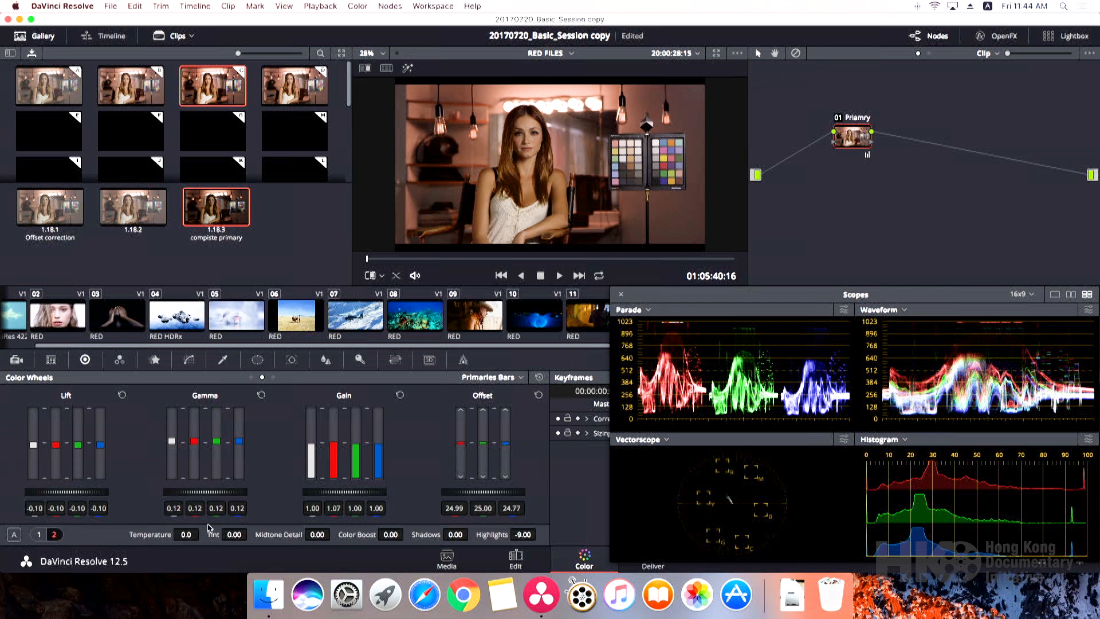
left_click_drag(187, 535, 202, 534)
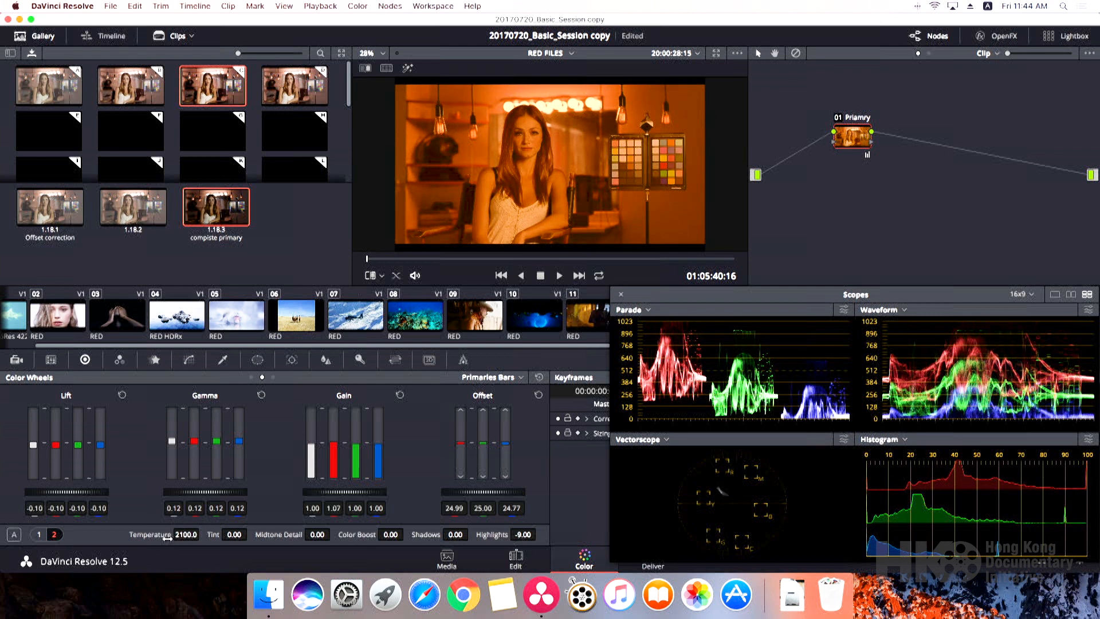
double_click(144, 535)
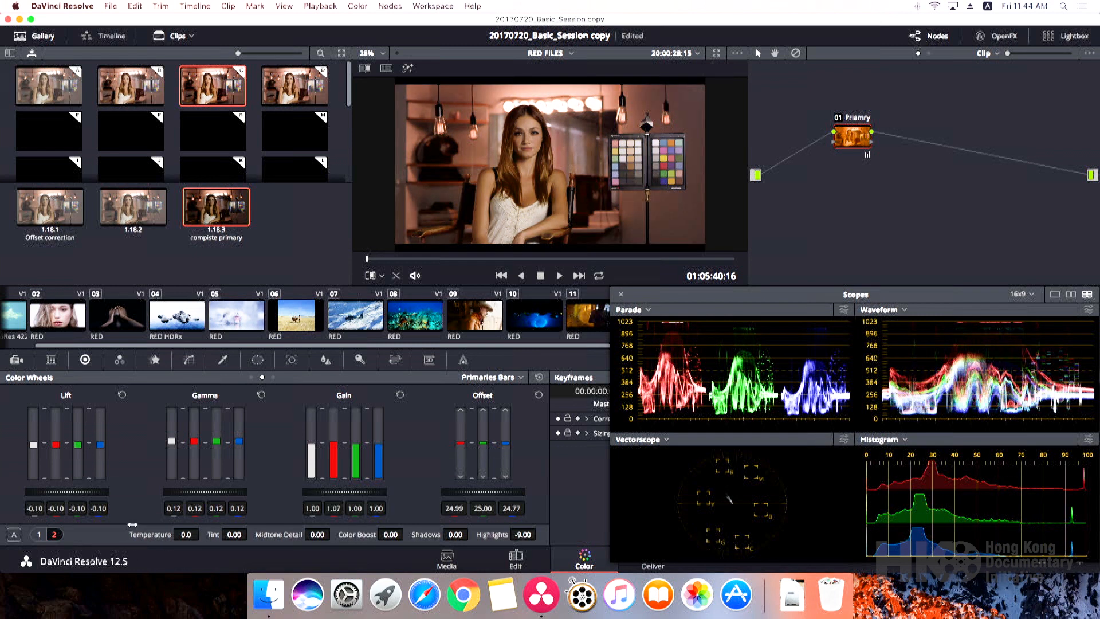
Try Color Temp values of 4500 and 3200 in the clip's Camera Raw settings, and reset Color Temp to its default
left_click(17, 360)
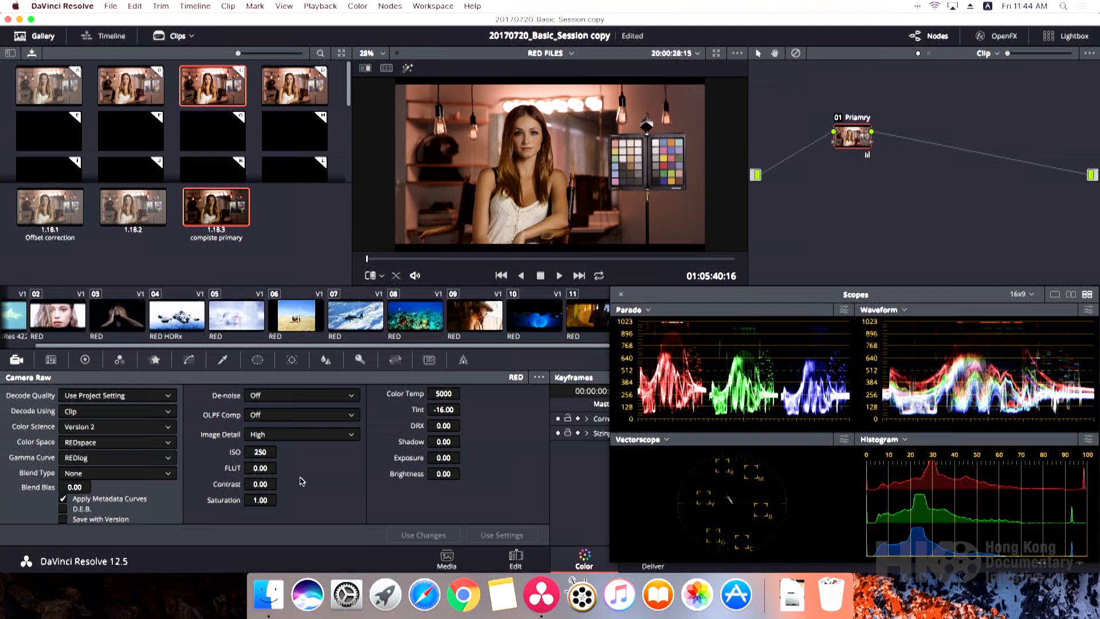
left_click(439, 394)
type("4500")
key("Return")
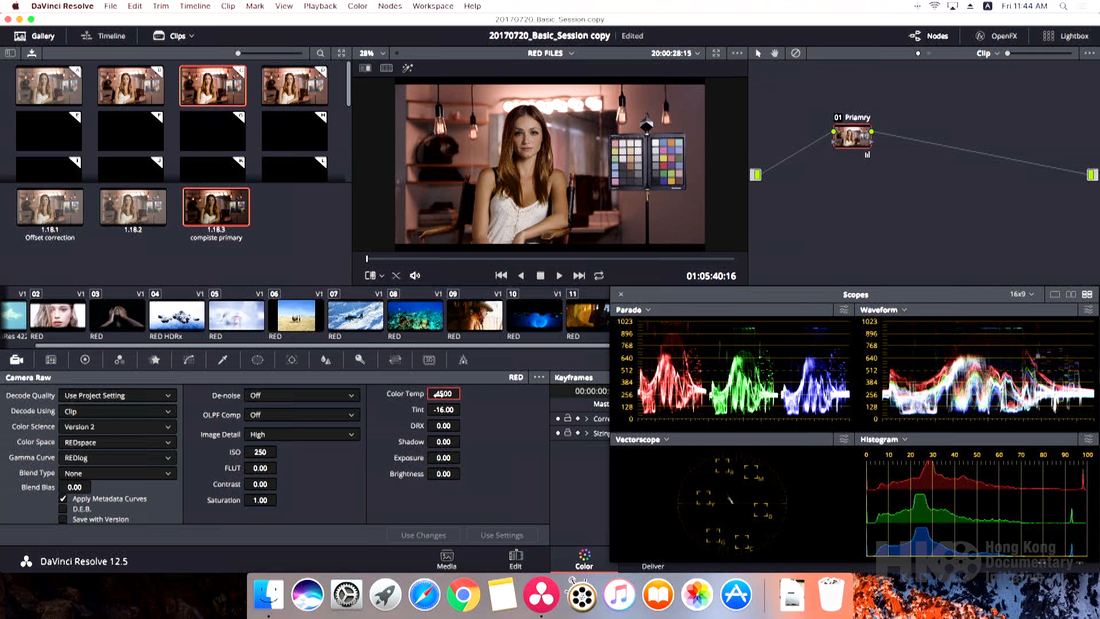
double_click(440, 394)
type("5200")
key("Return")
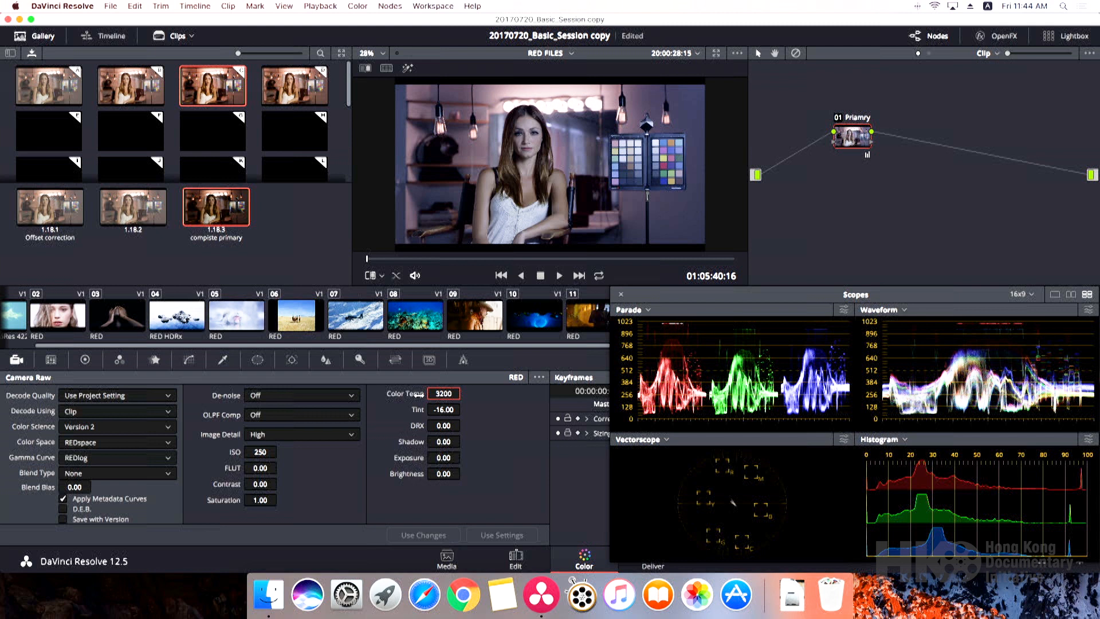
double_click(415, 394)
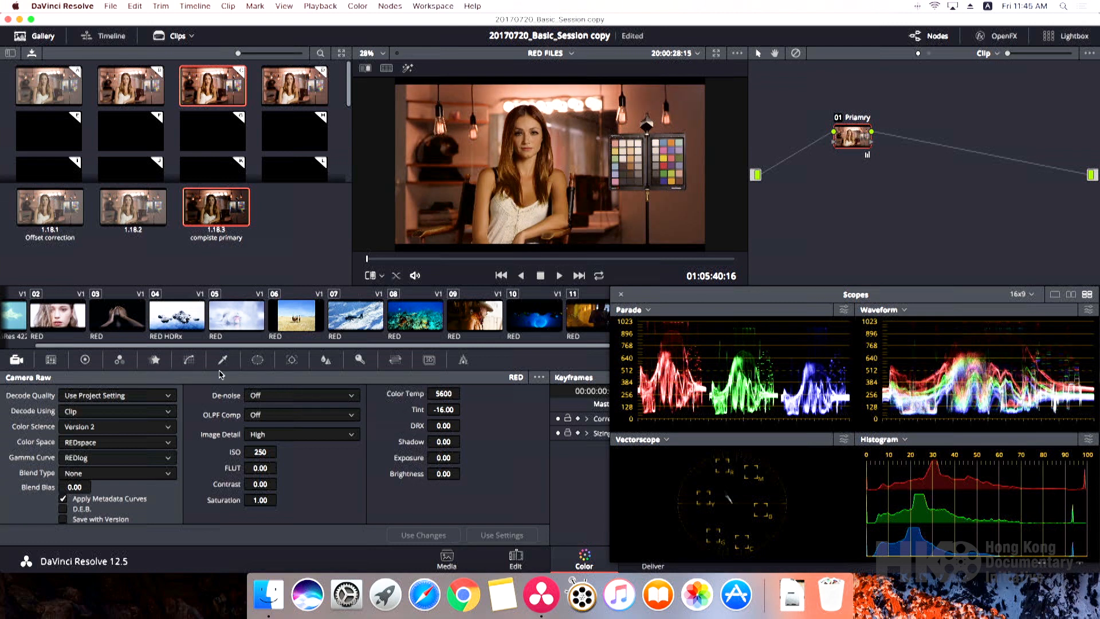
Lower the Midtone Detail of the primary correction to a strongly negative value to soften the image
left_click(86, 361)
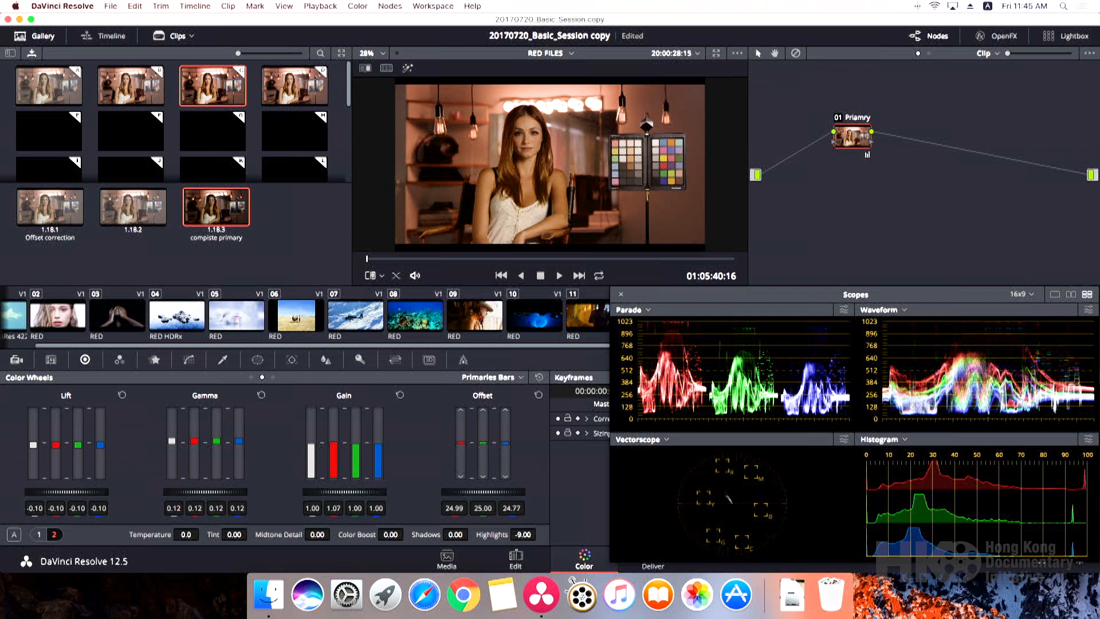
left_click_drag(318, 535, 204, 535)
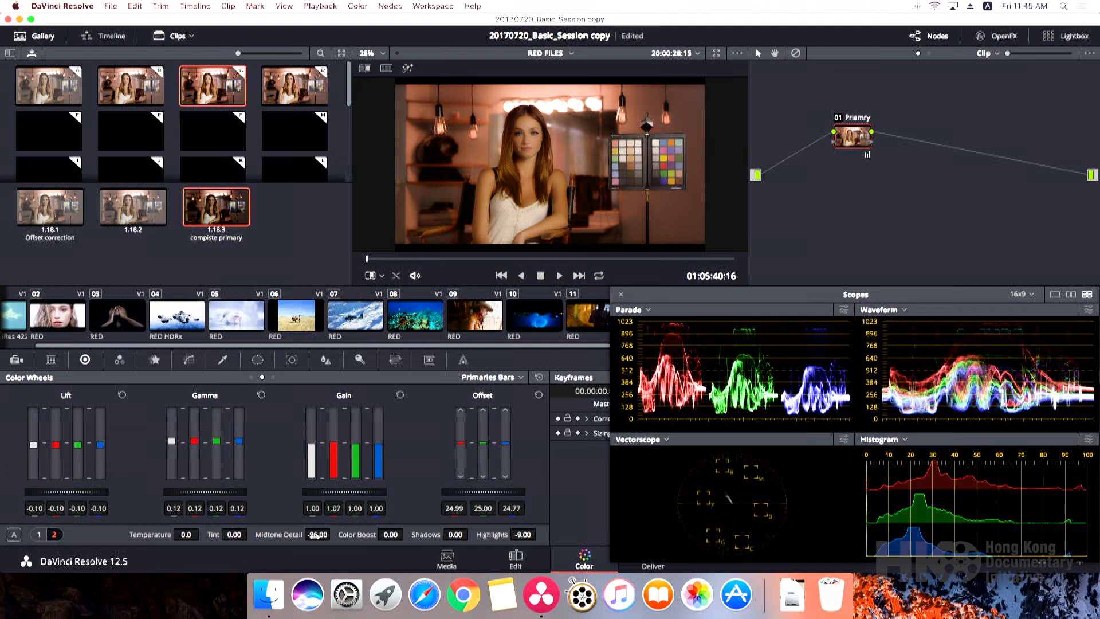
View the clip full screen and toggle the grade bypass to compare the softened grade with the ungraded image
key("super+f")
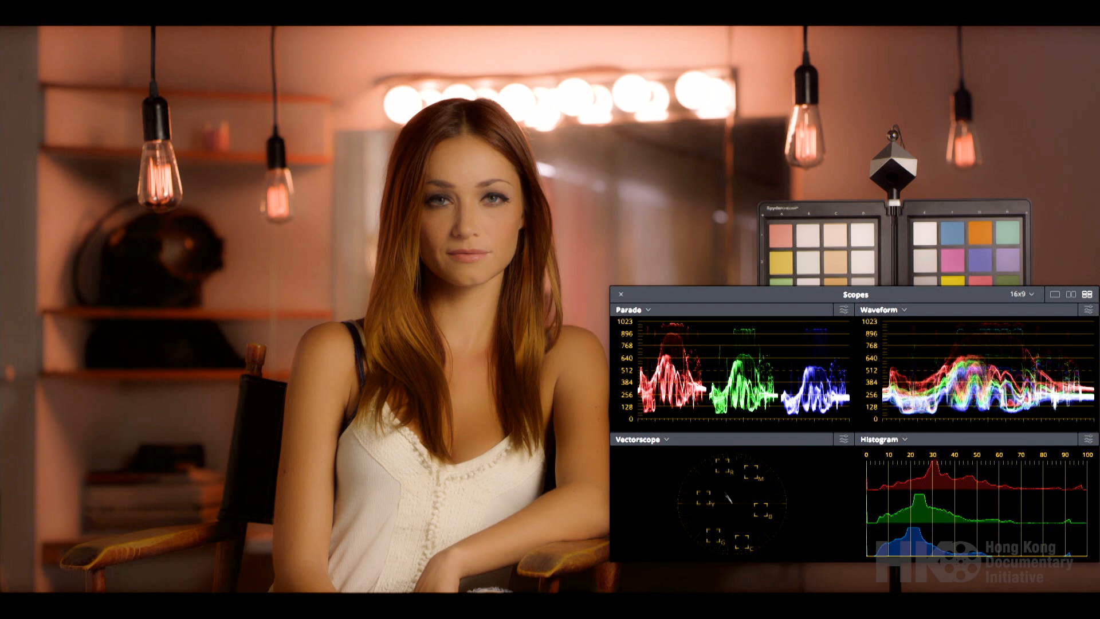
key("shift+d")
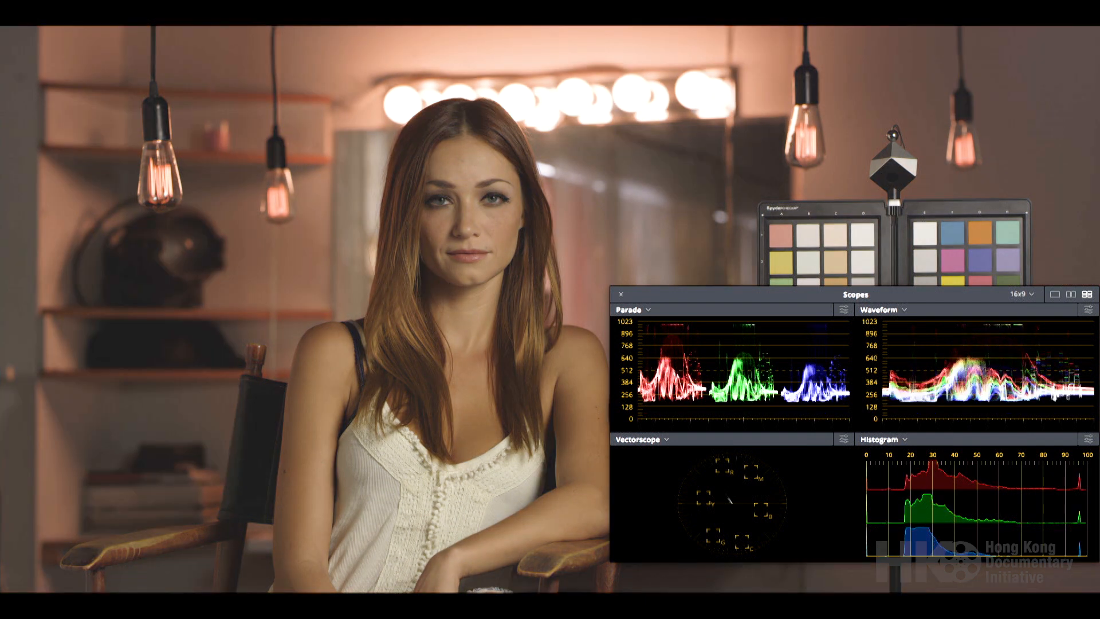
key("shift+d")
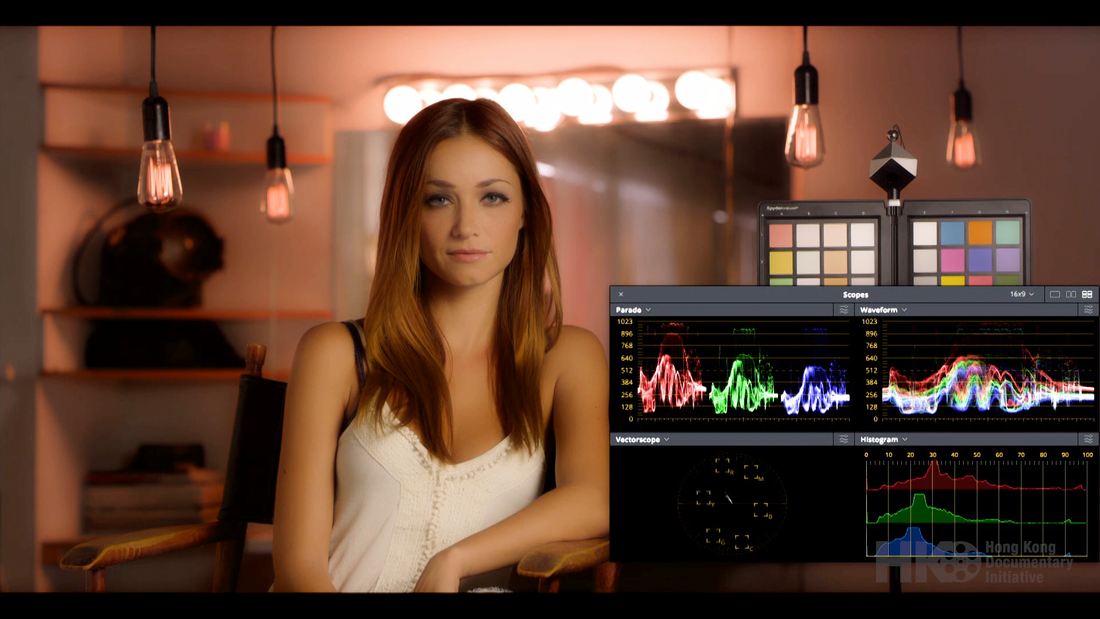
key("shift+d")
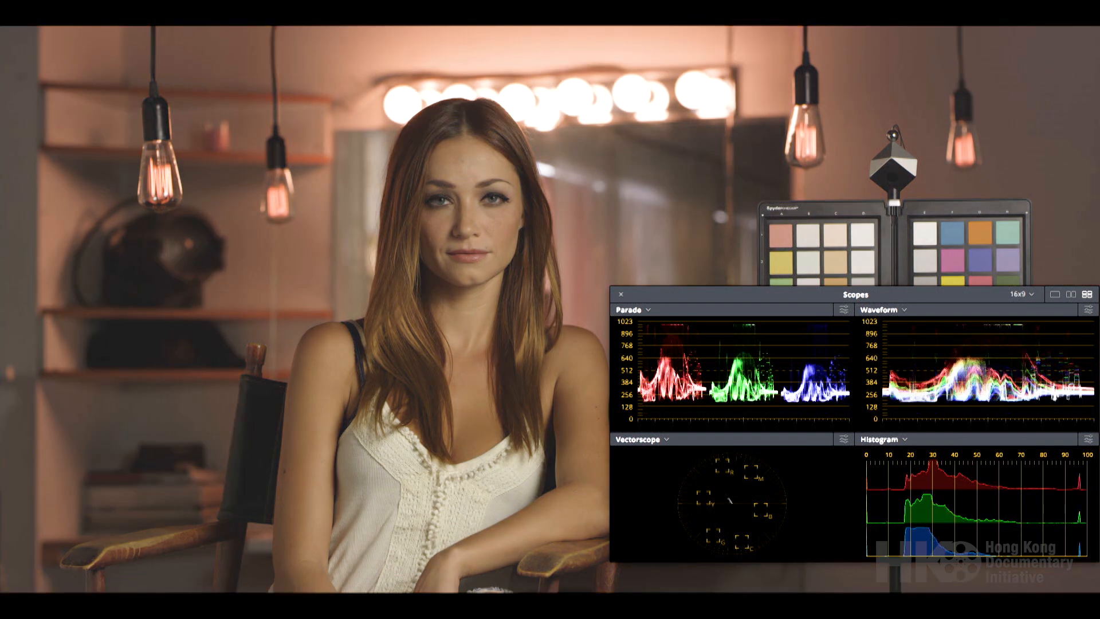
Leave the full-screen view, reset Midtone Detail to its default, and re-enable the correction on node 01
key("shift+d")
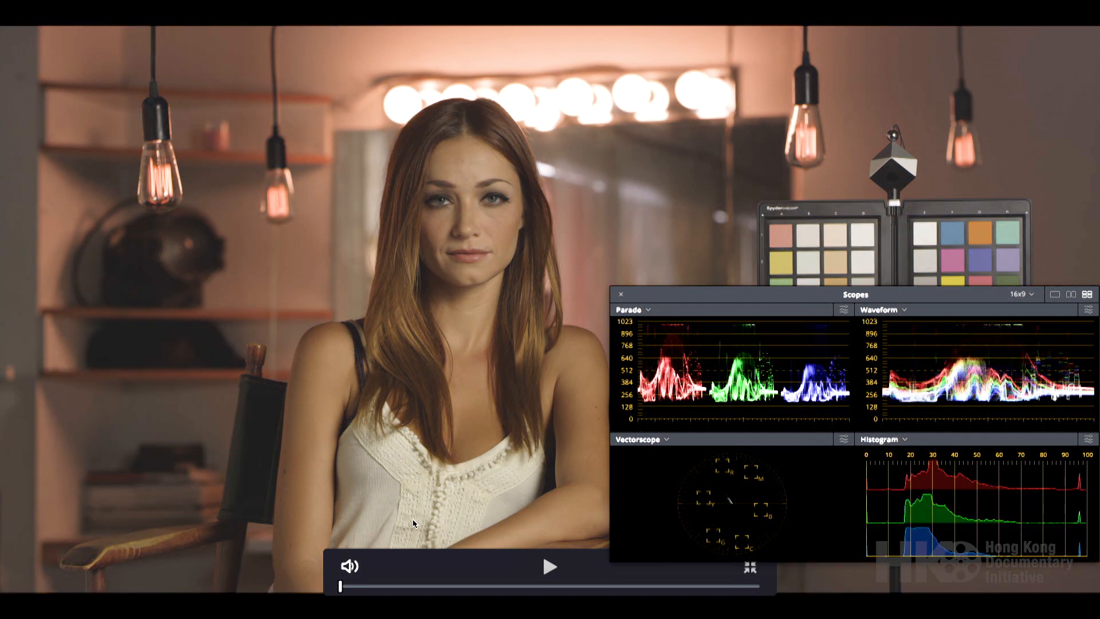
key("Escape")
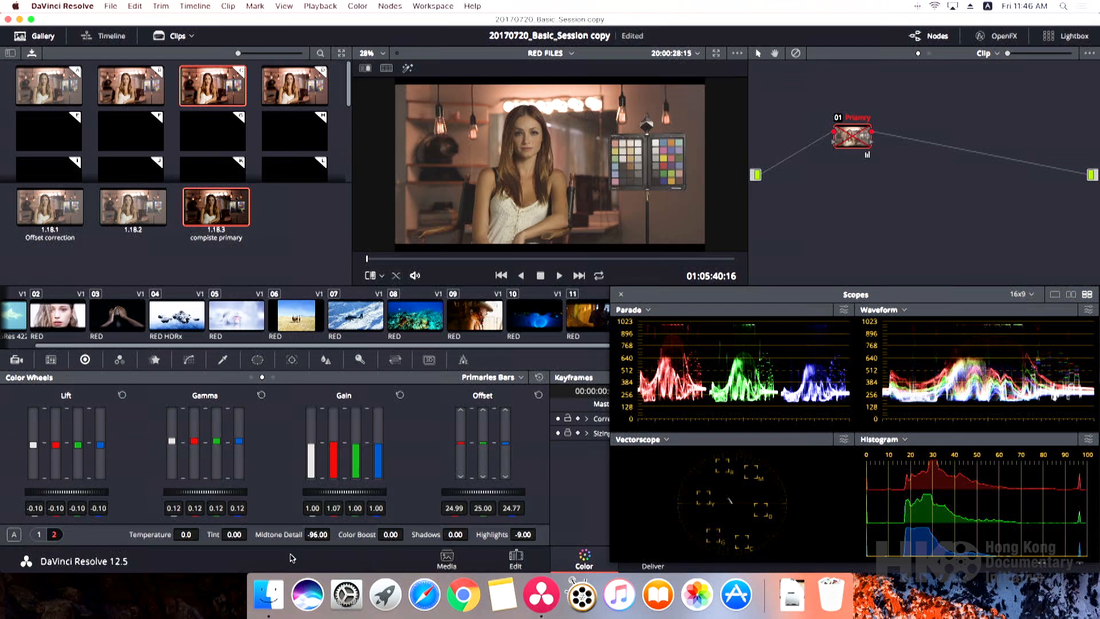
double_click(285, 535)
left_click_drag(398, 534, 504, 534)
left_click_drag(585, 537, 717, 544)
double_click(347, 534)
key("super+d")
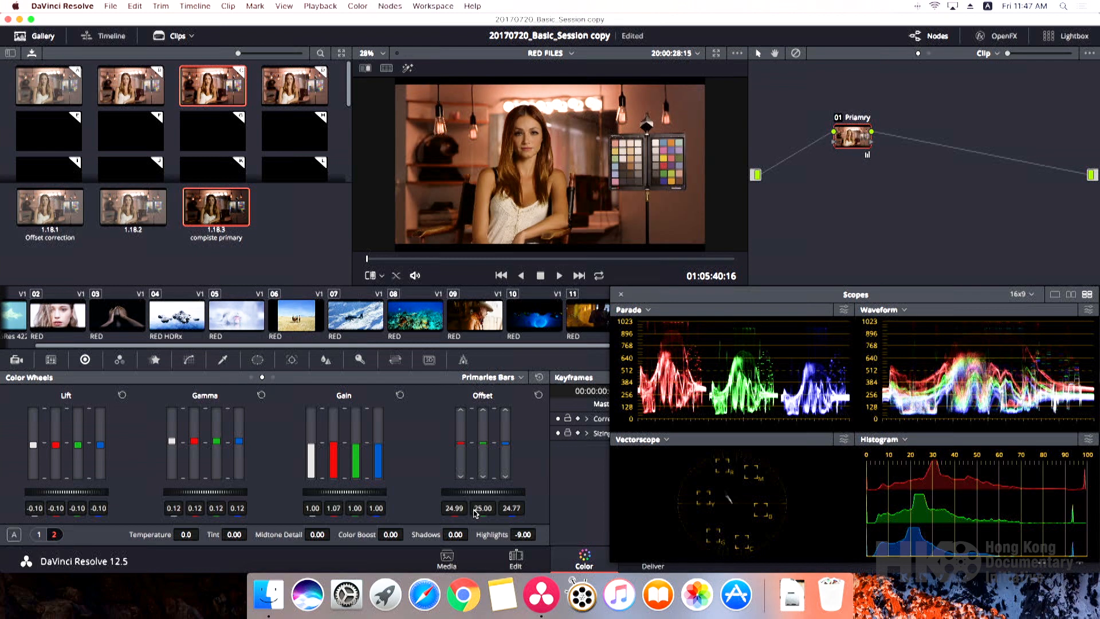
Try a Color Boost of 92.50, reset it to its default, and lower Shadows to -8.50
mouse_move(395, 535)
left_mouse_down()
mouse_move(407, 534)
mouse_move(379, 534)
left_mouse_up()
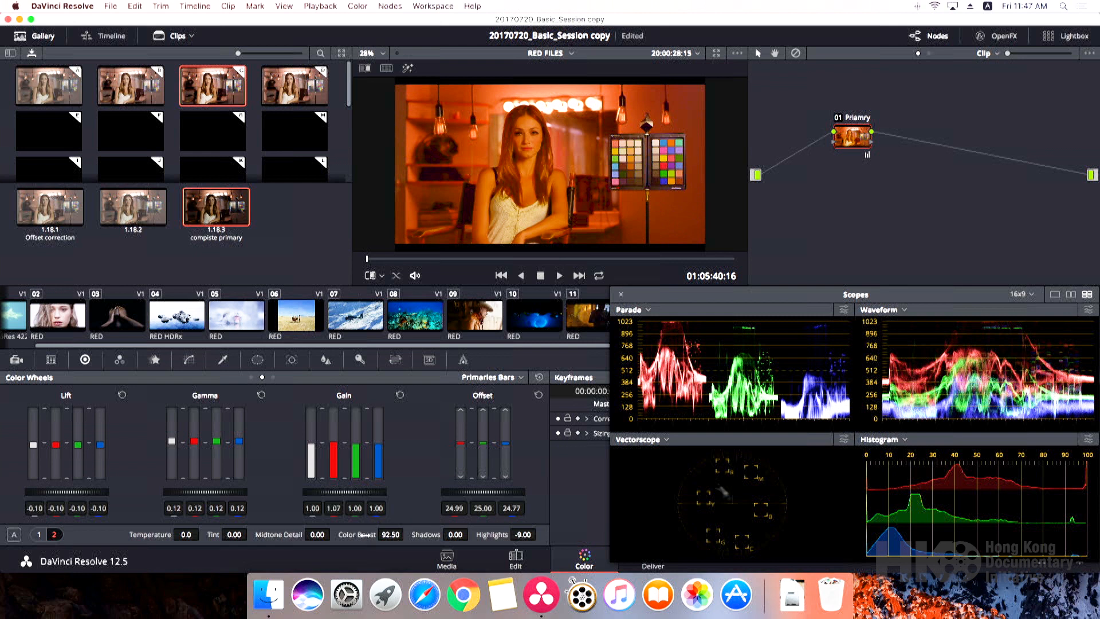
double_click(357, 535)
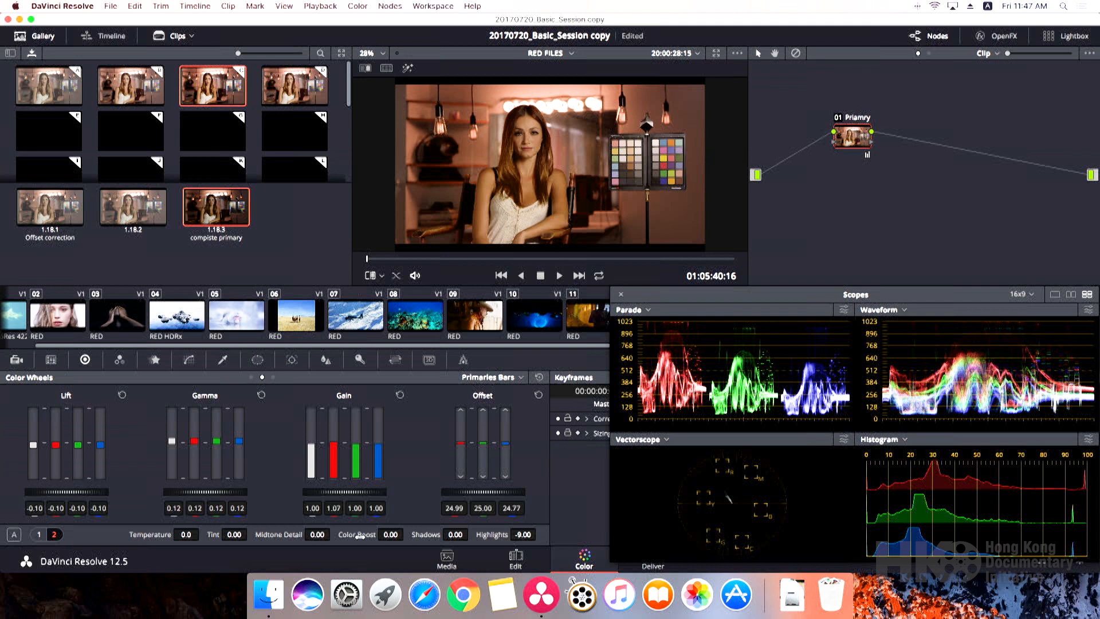
left_click_drag(458, 533, 471, 534)
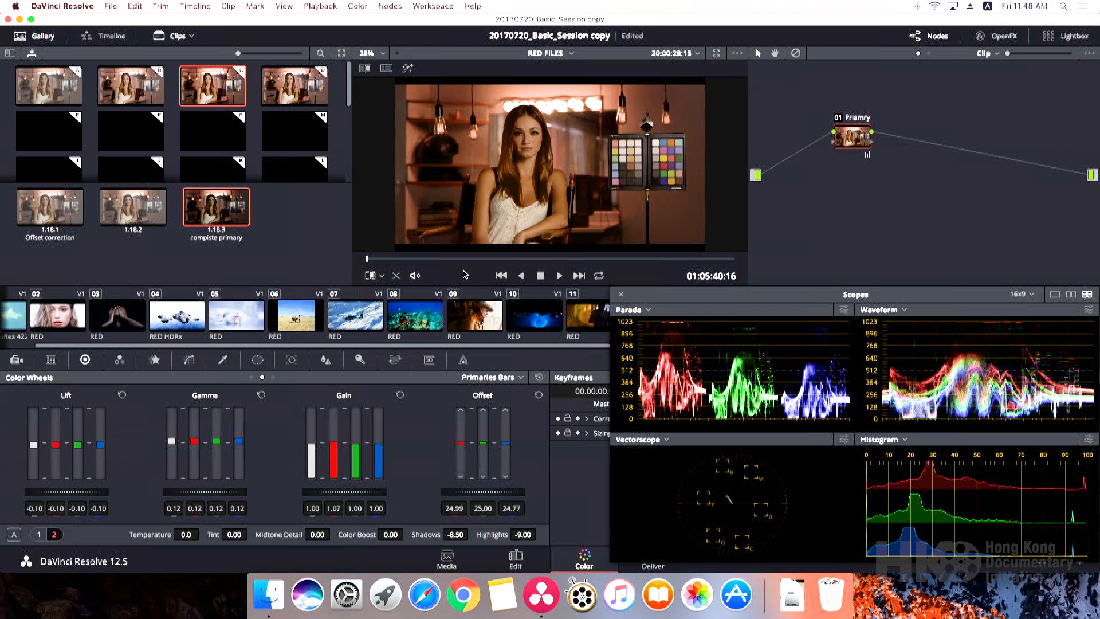
Reset the grade of node 01 and apply the automatic color balance to the clip
right_click(856, 140)
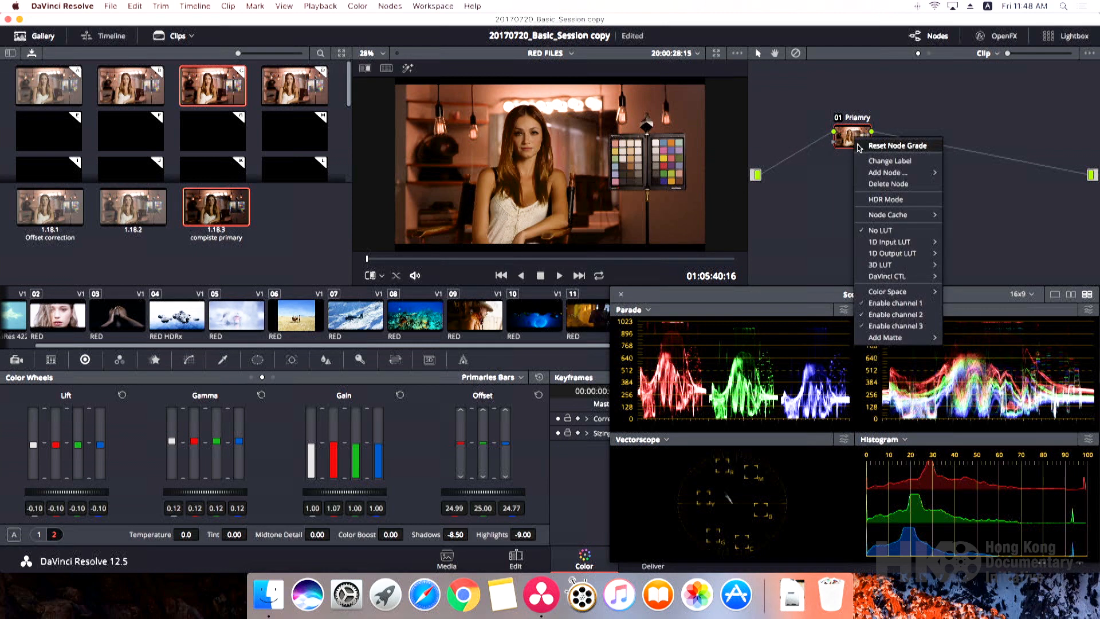
left_click(870, 147)
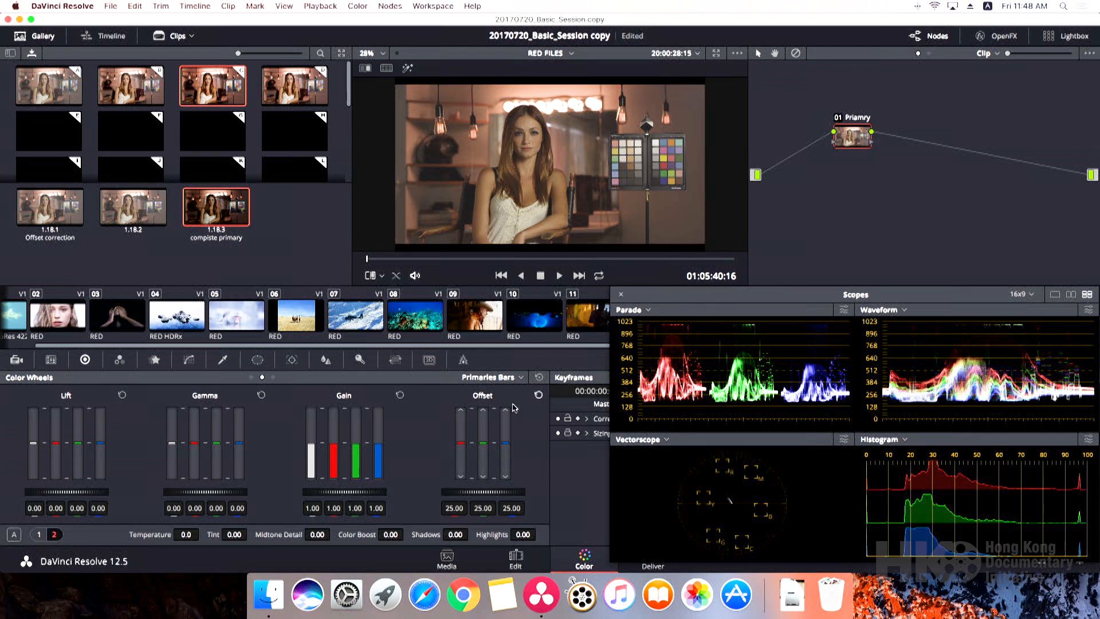
left_click(16, 535)
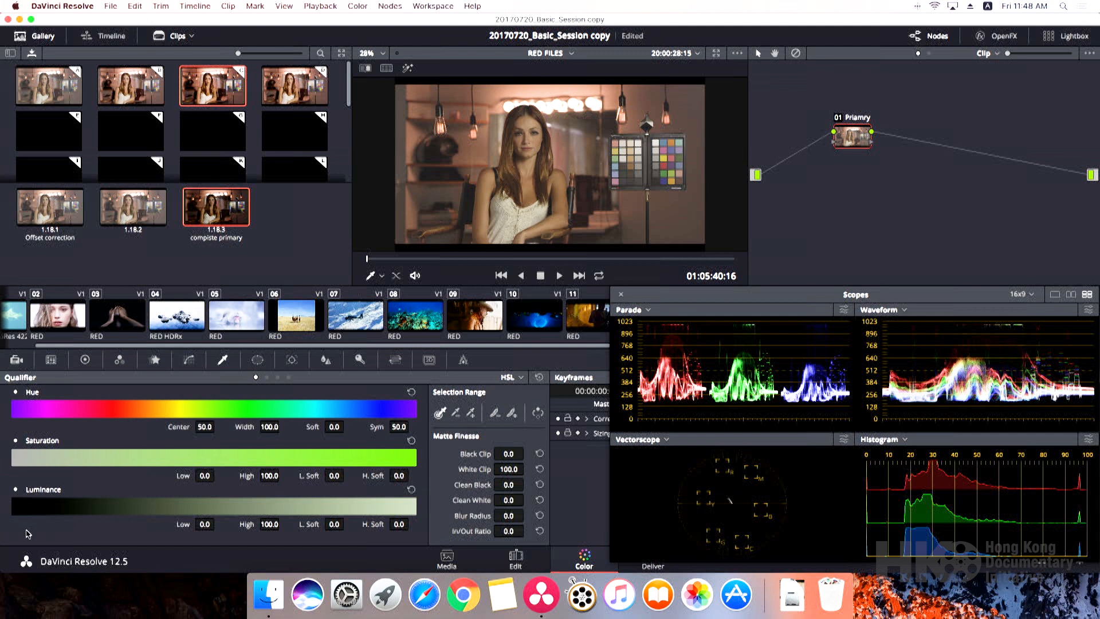
left_click(87, 360)
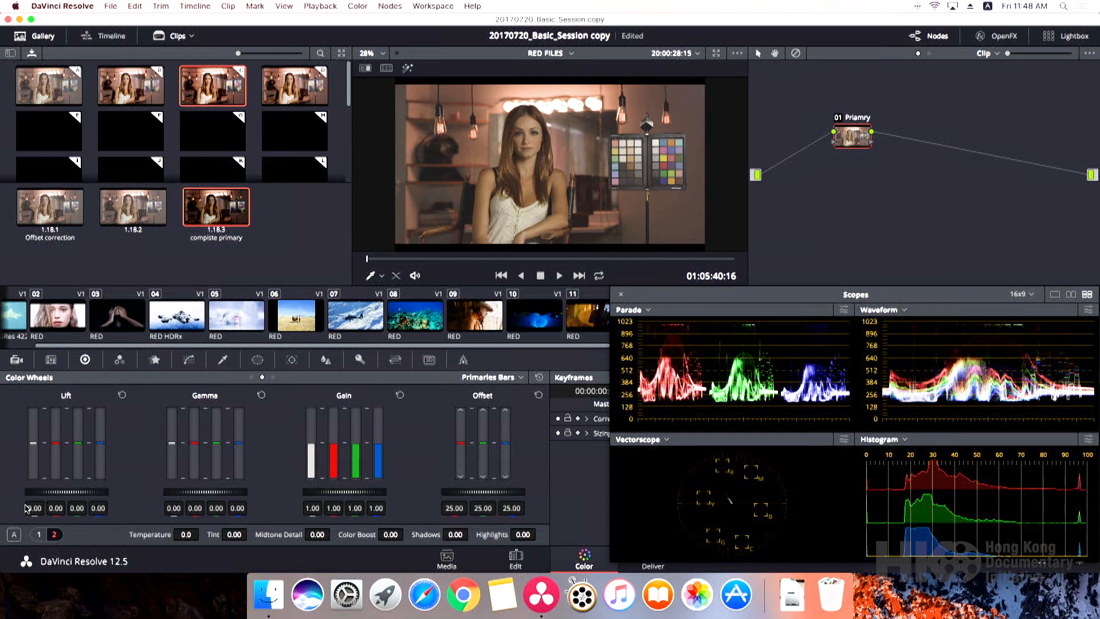
left_click(15, 535)
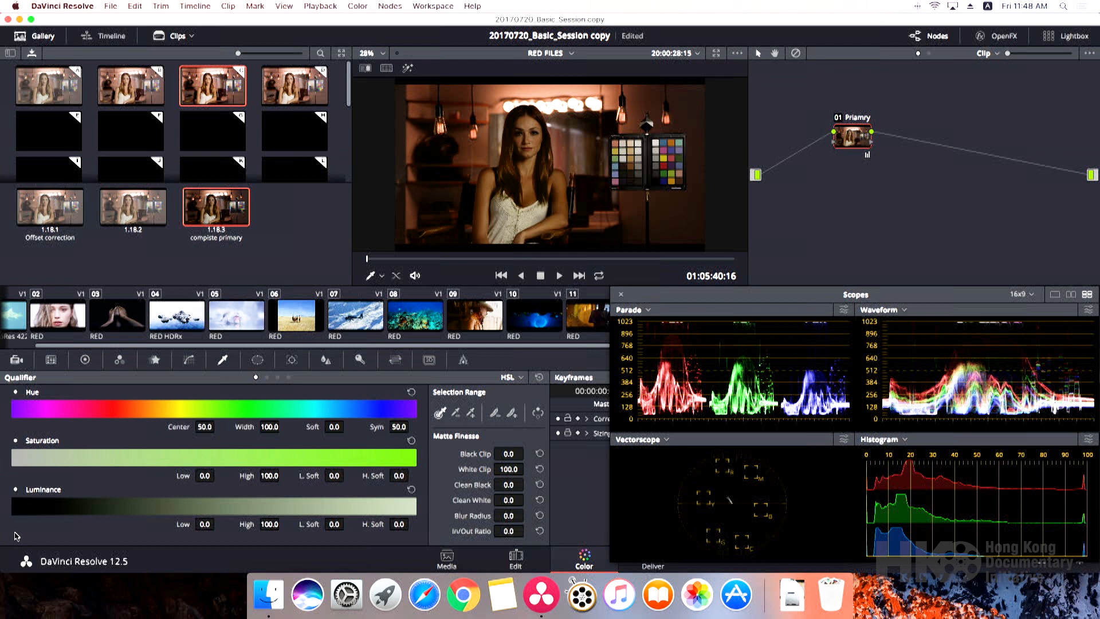